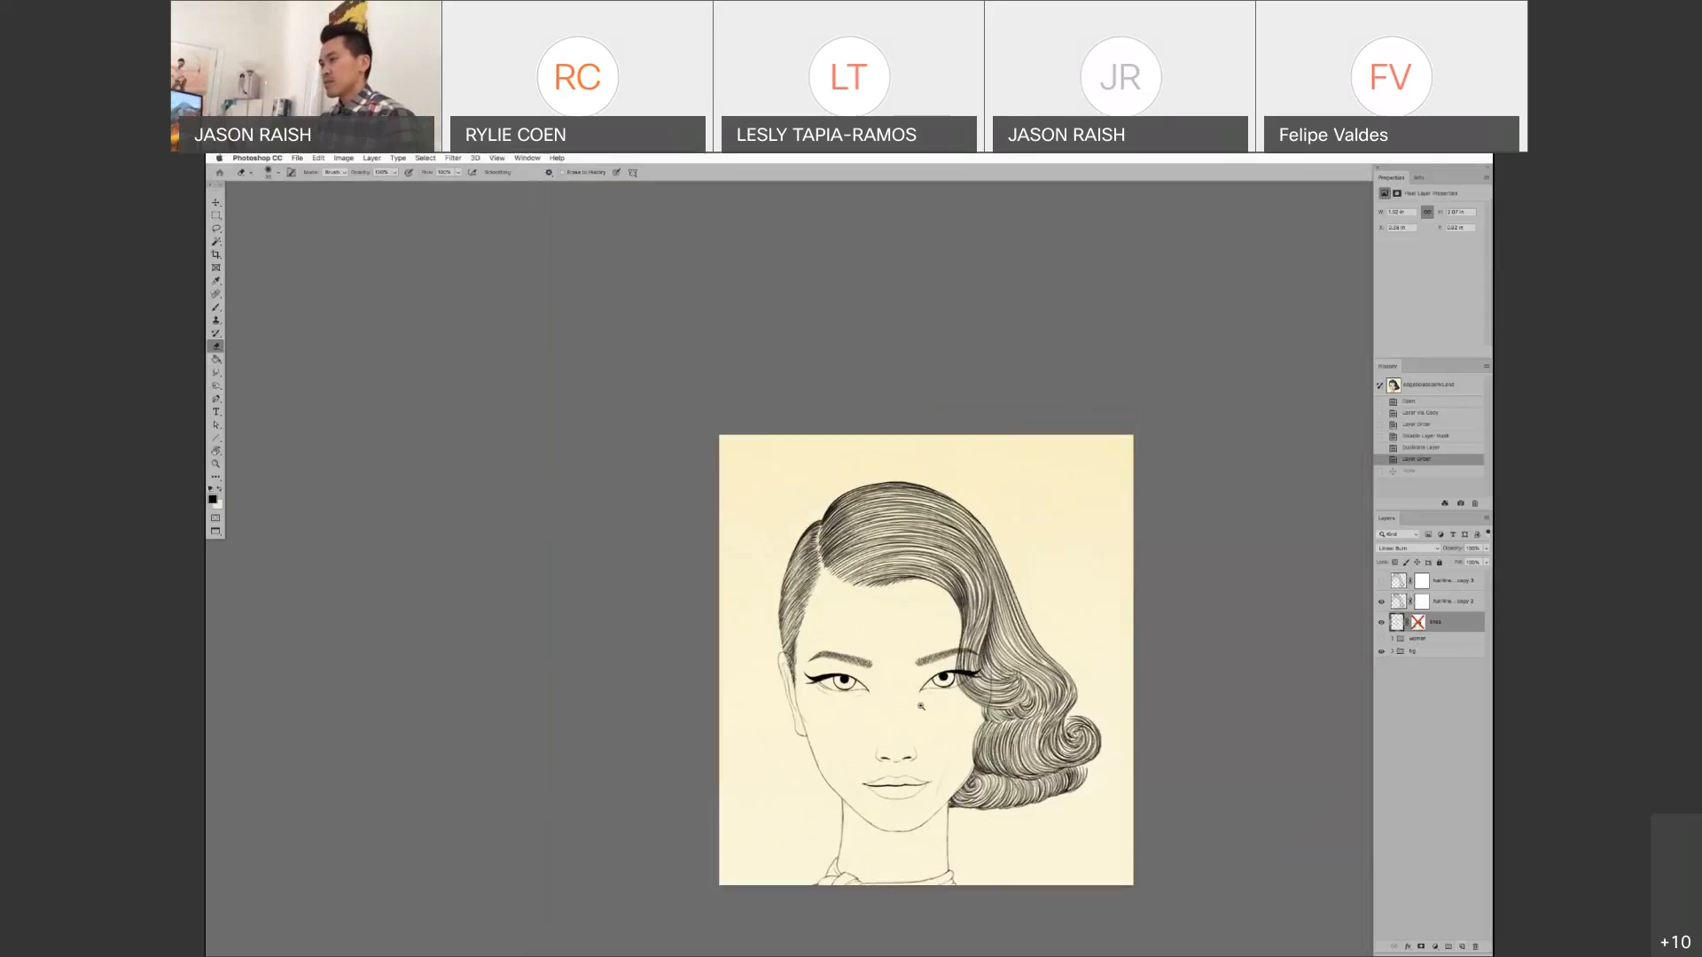
# - Add a new layer directly above the lines layer for the face shading
pyautogui.scroll(3, 921, 707)
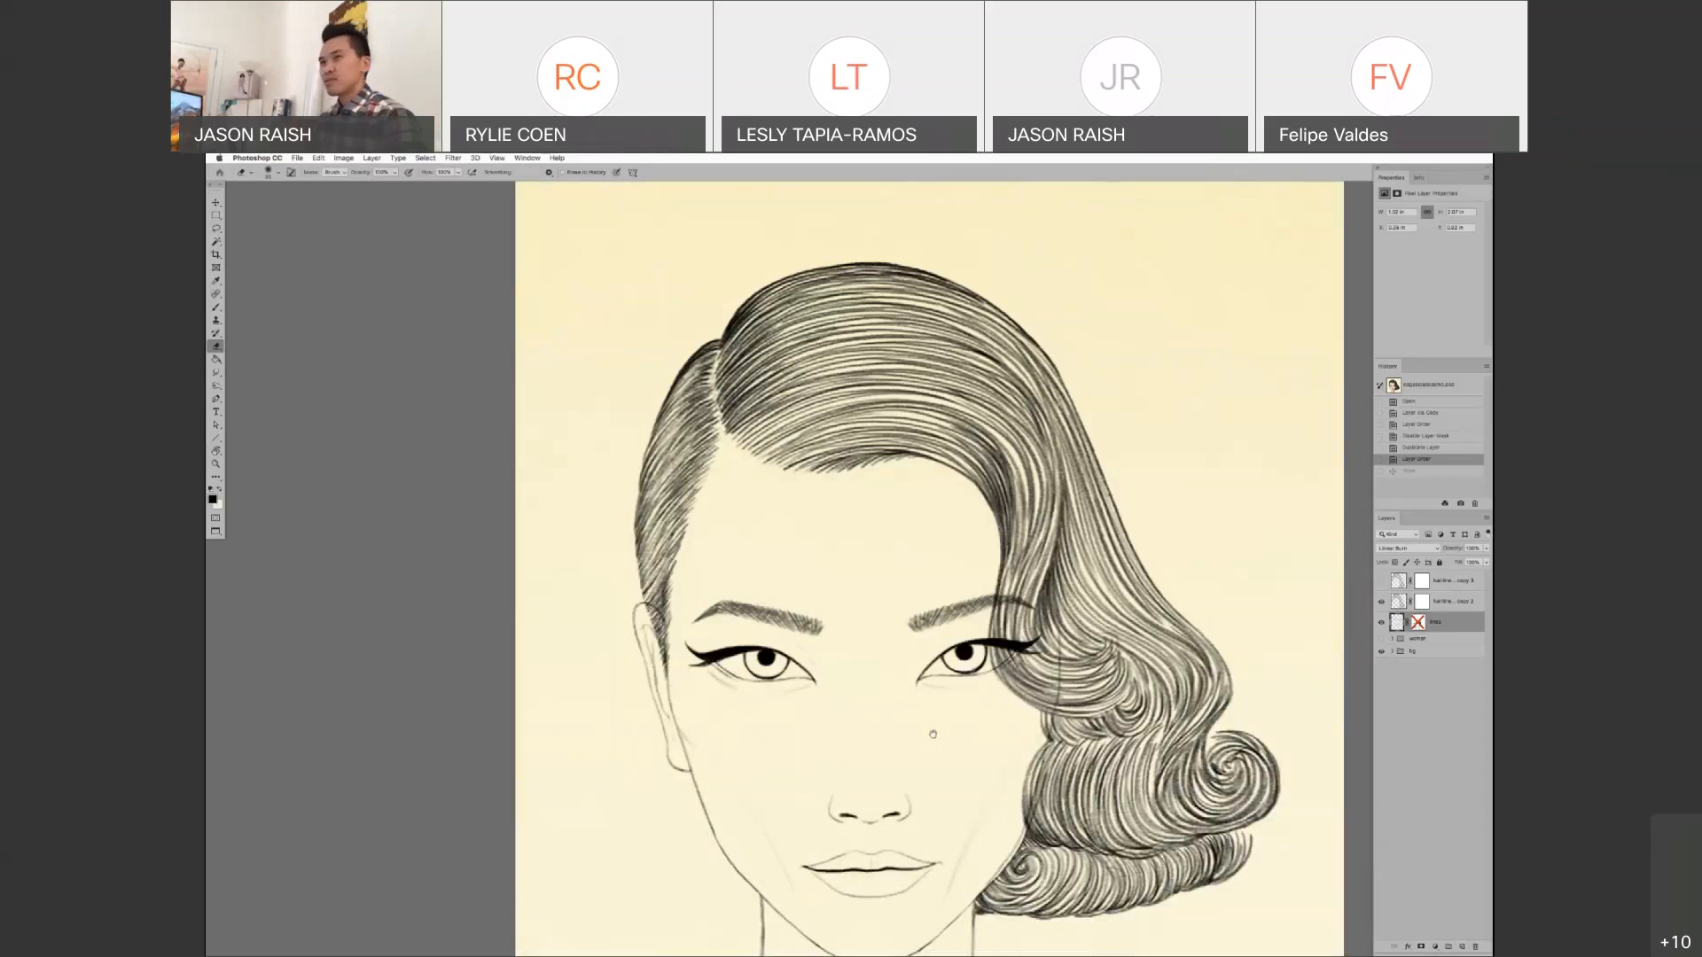
pyautogui.moveTo(932, 734); pyautogui.dragTo(974, 624)
pyautogui.press('super+shift+alt+n')
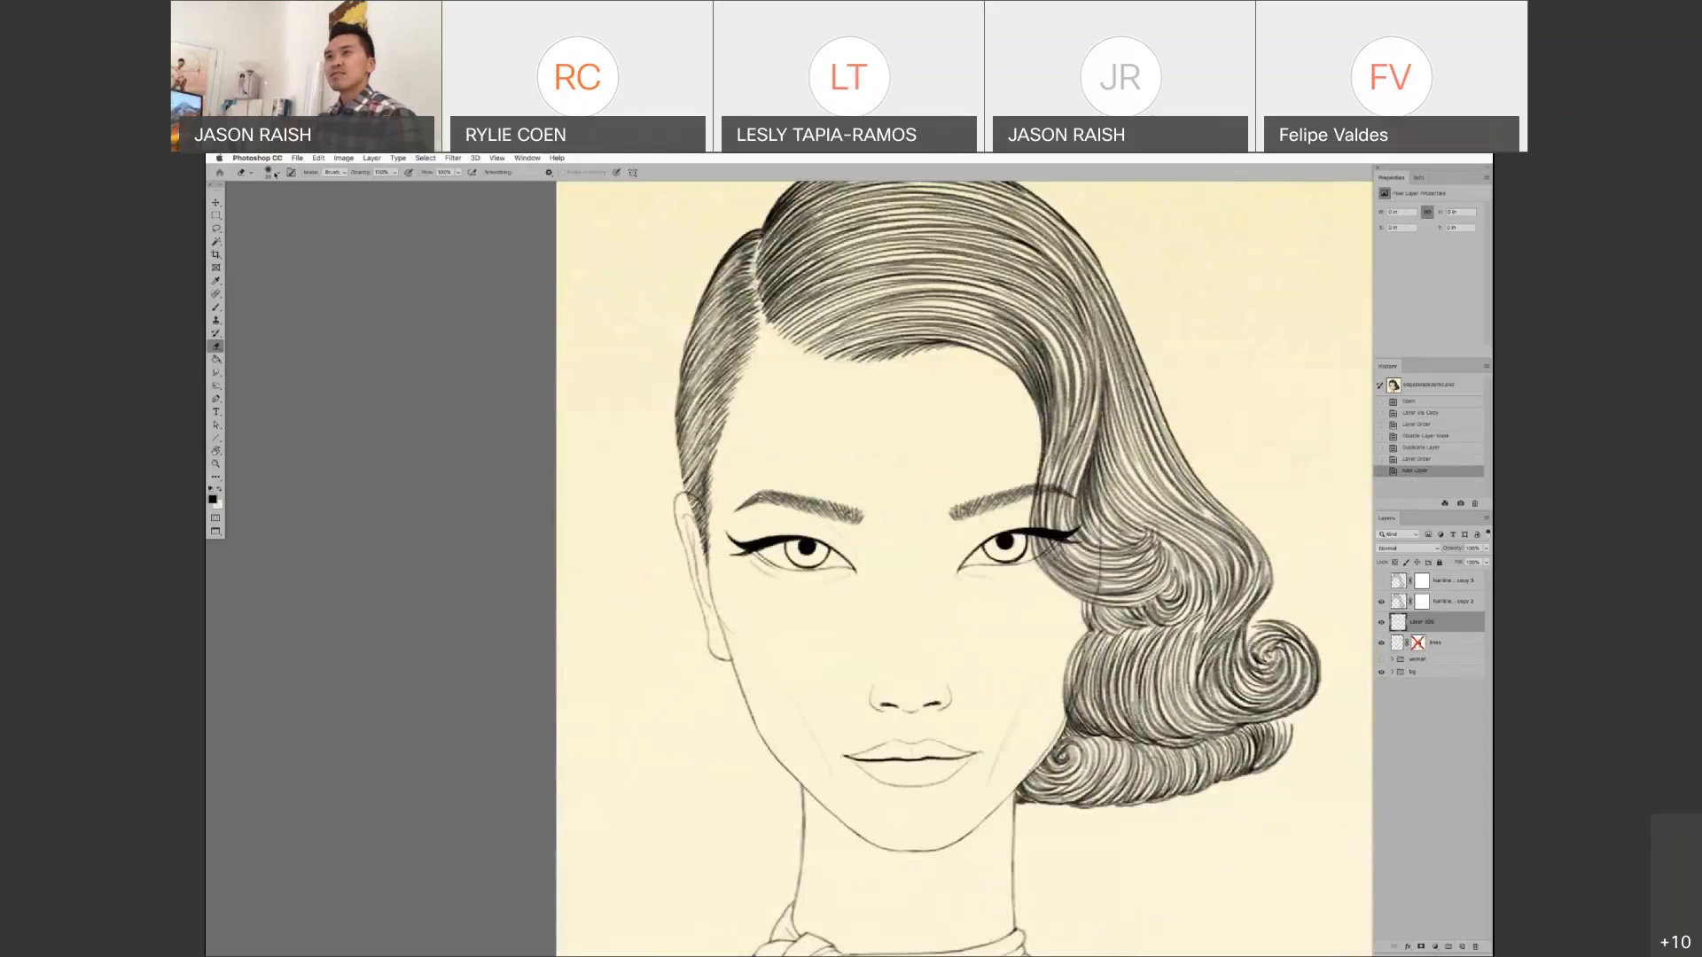
# - Shade the cheek down to the jawline on the new layer with a smaller hard round brush at 10% opacity
pyautogui.click(276, 175)
pyautogui.click(318, 282)
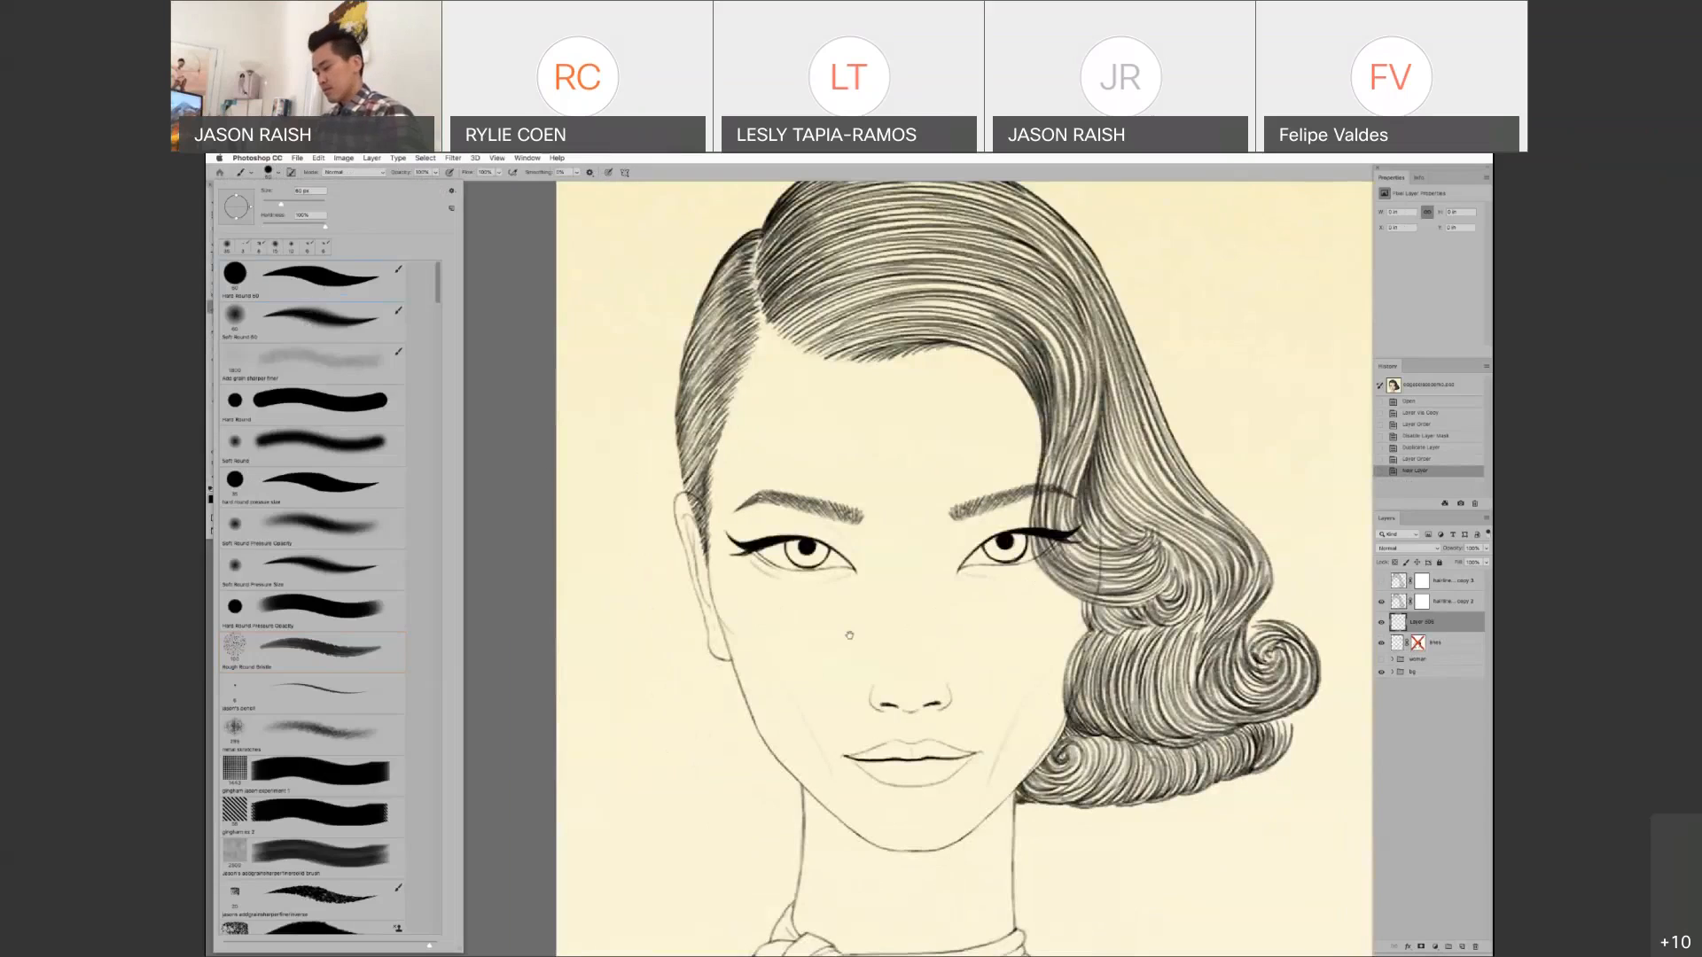
pyautogui.moveTo(849, 636); pyautogui.dragTo(833, 643)
pyautogui.press('[')
pyautogui.press('[')
pyautogui.press('[')
pyautogui.press('[')
pyautogui.press('1')
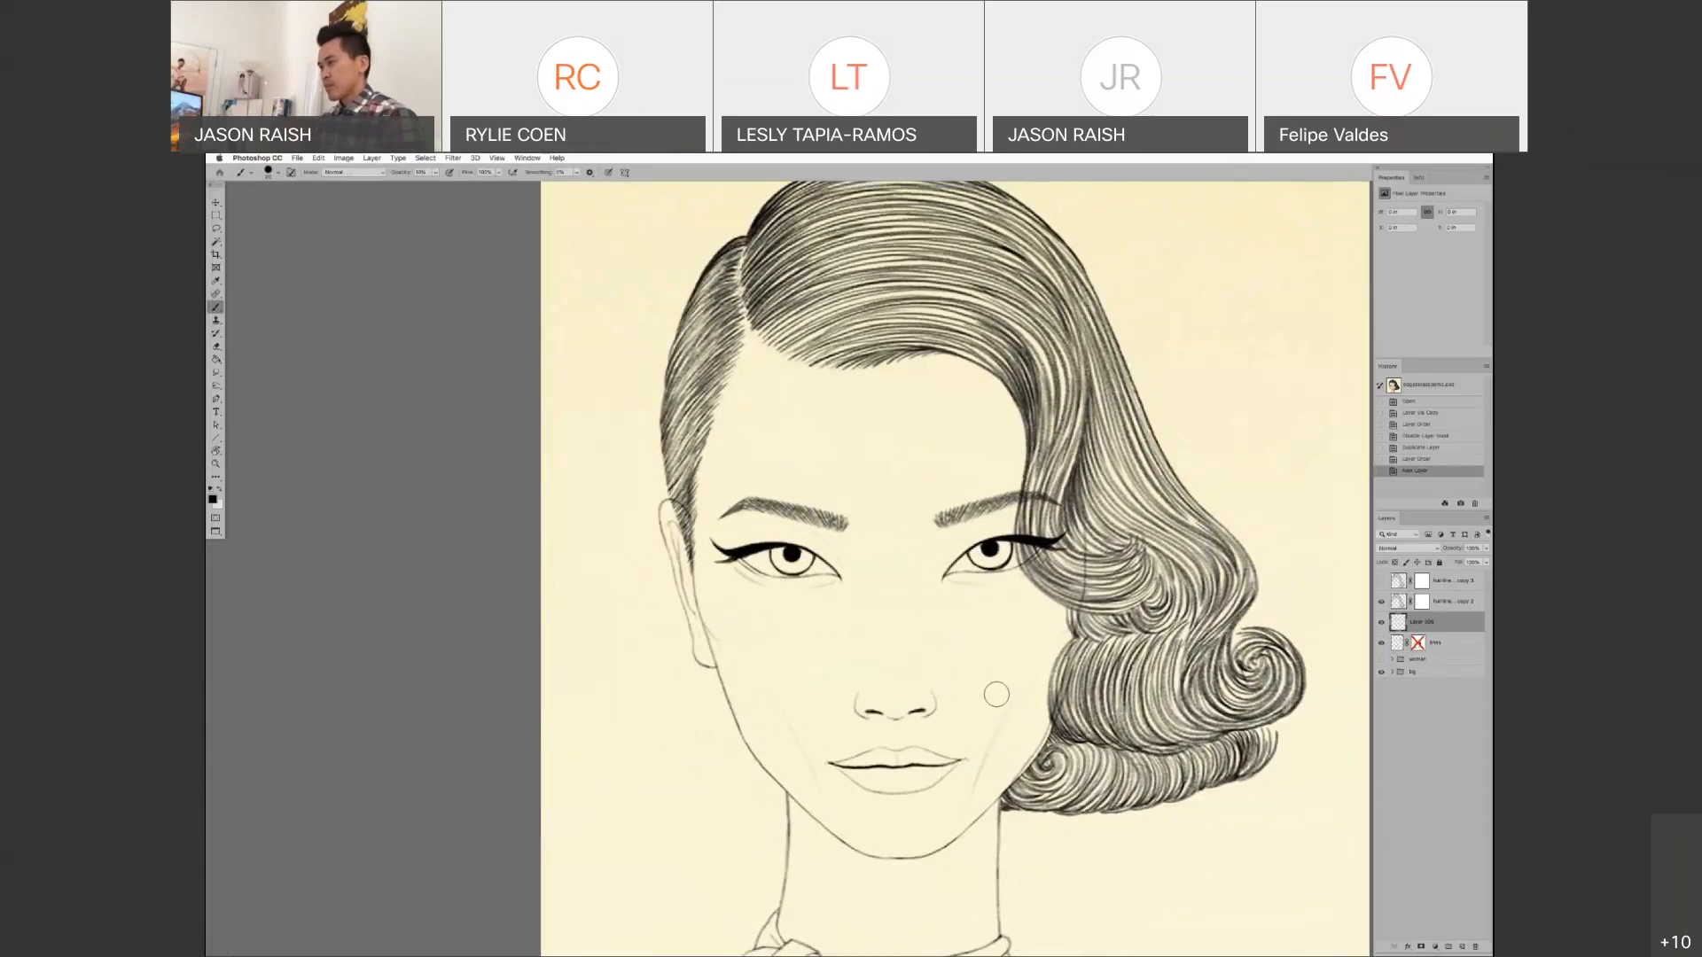
pyautogui.moveTo(1039, 708); pyautogui.dragTo(940, 831)
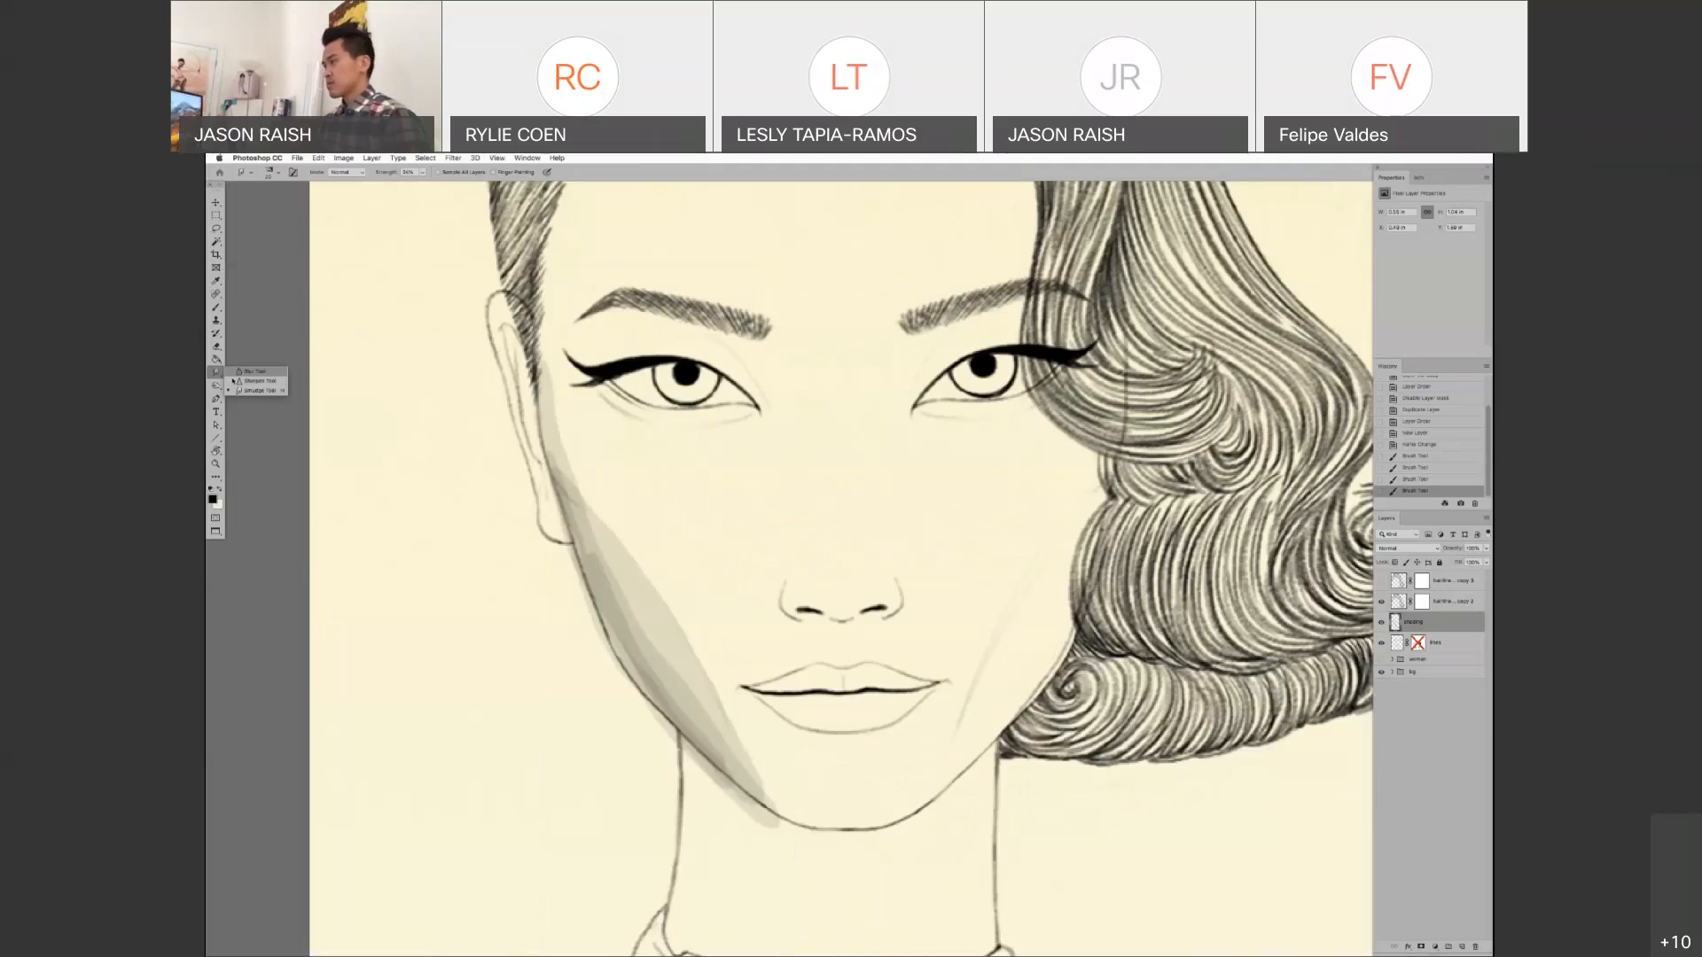
# - Blend the cheek shading with the Smudge tool and paint black on the lines layer's mask to hide stray guide lines on the face
pyautogui.click(257, 390)
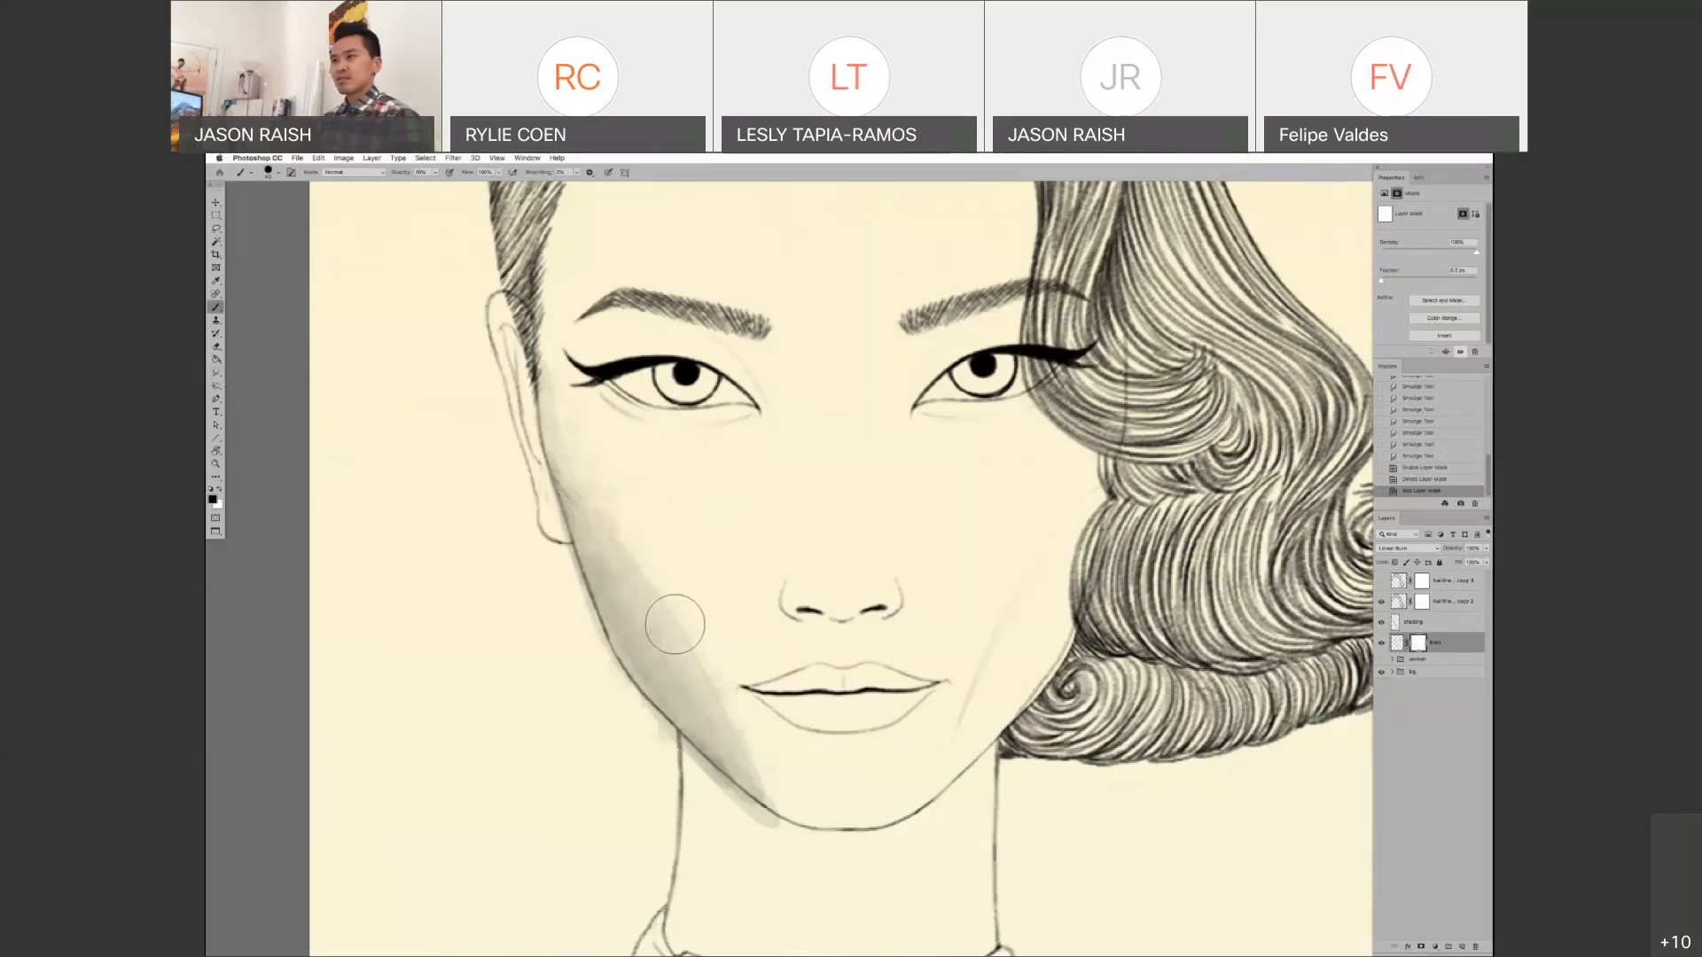
pyautogui.moveTo(658, 588)
pyautogui.mouseDown()
pyautogui.moveTo(592, 486)
pyautogui.moveTo(664, 631)
pyautogui.mouseUp()
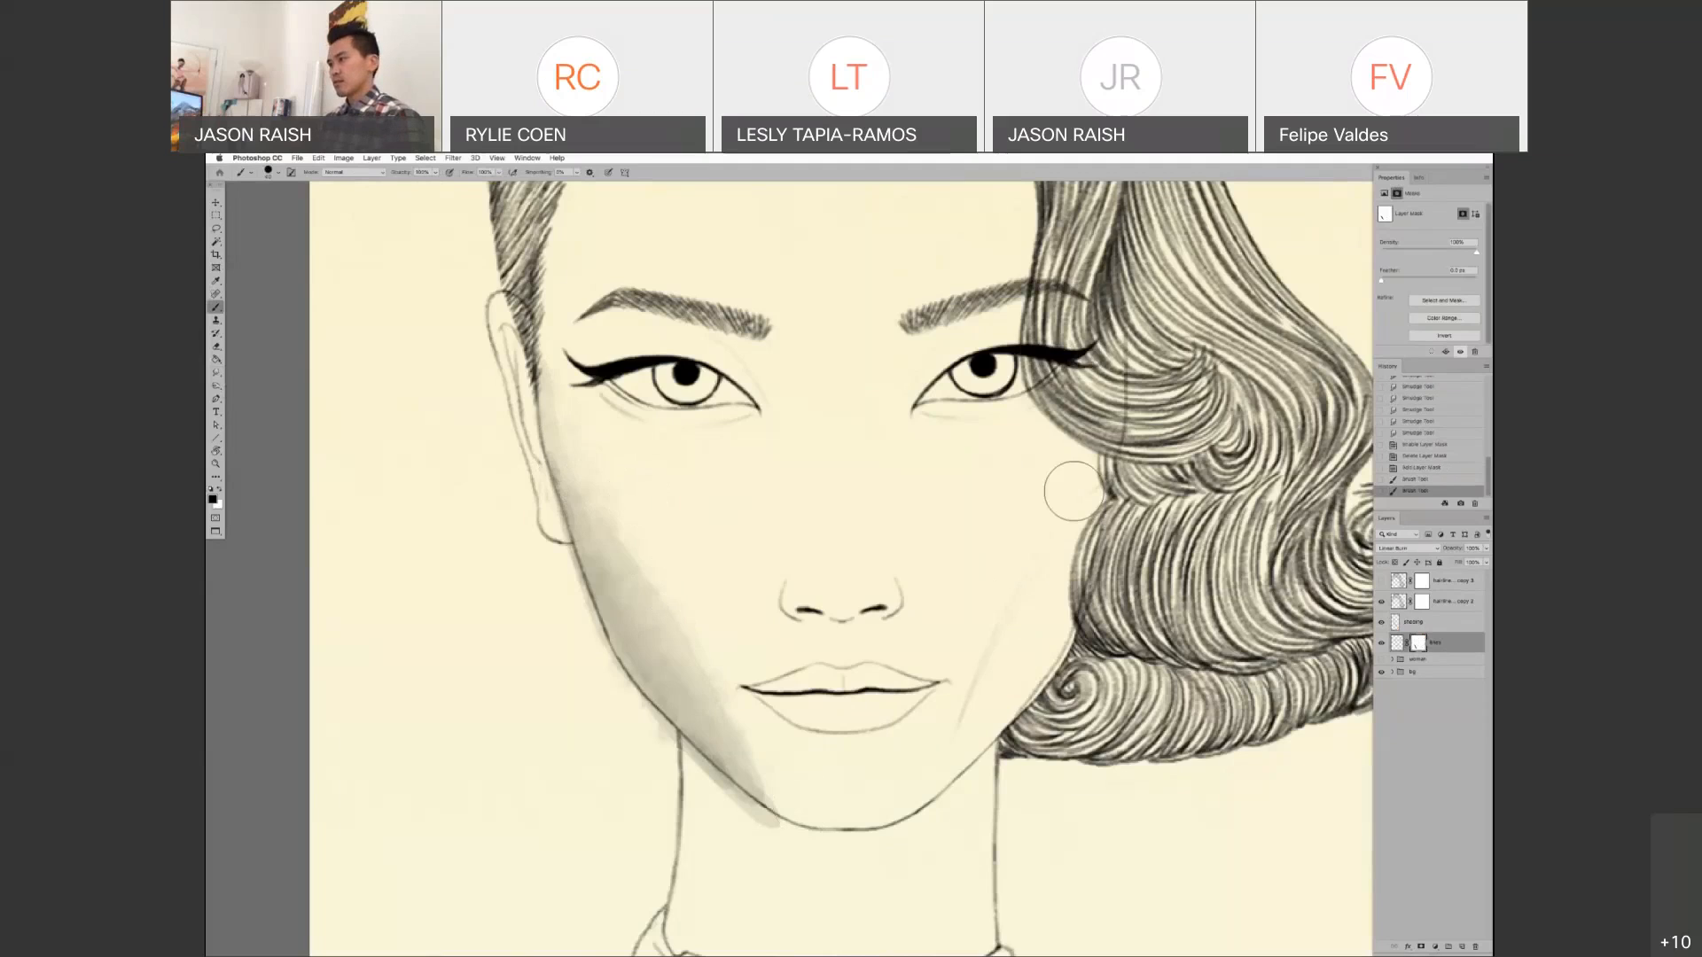
pyautogui.moveTo(1073, 490)
pyautogui.mouseDown()
pyautogui.moveTo(961, 706)
pyautogui.moveTo(901, 753)
pyautogui.moveTo(753, 685)
pyautogui.mouseUp()
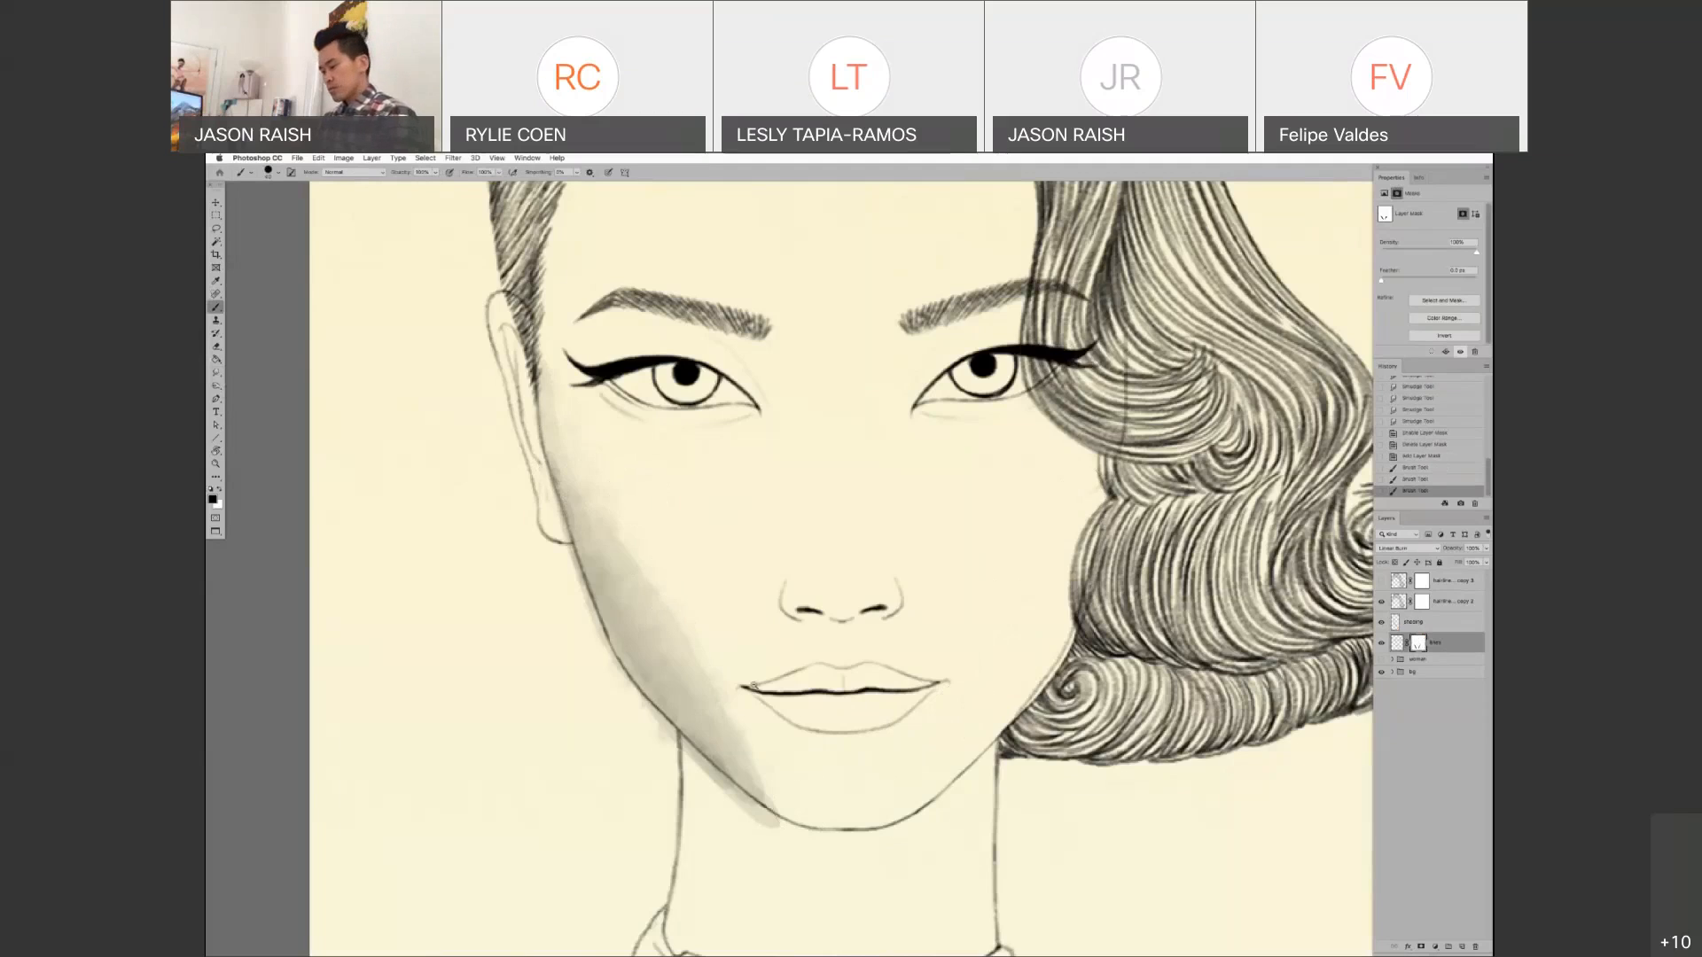
# - Darken the cheek and jaw shadow on the ear side of the face, painting on the shading layer at 10% brush opacity
pyautogui.scroll(-1, 754, 685)
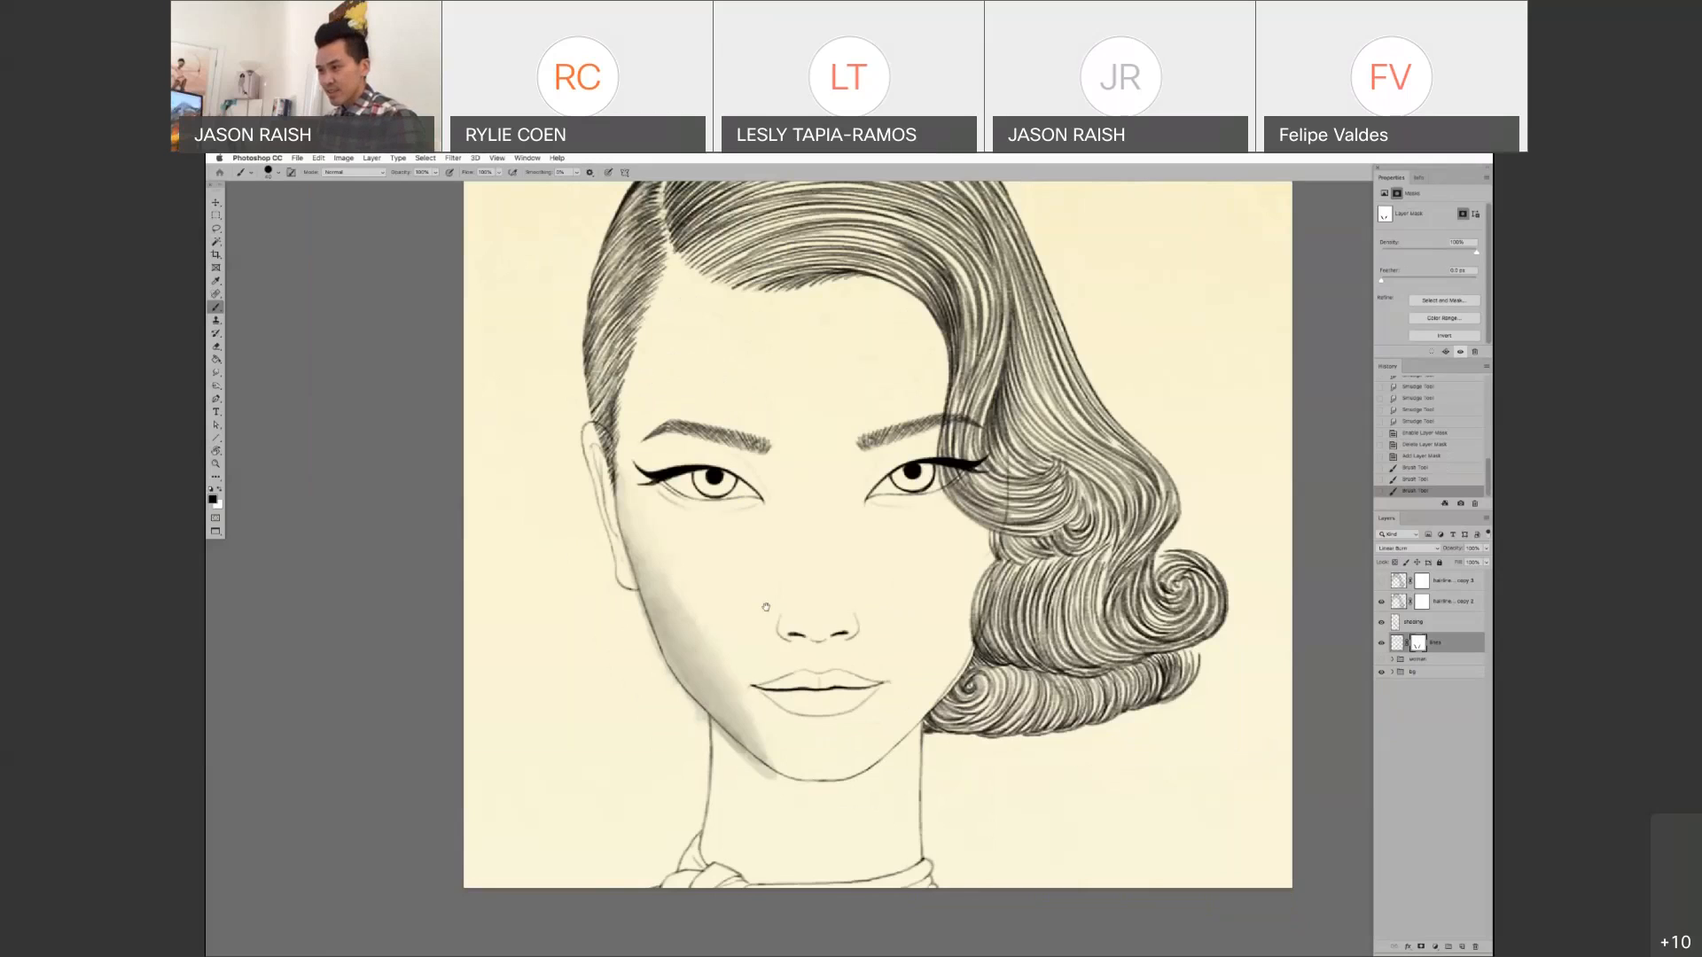
pyautogui.moveTo(766, 607); pyautogui.dragTo(773, 699)
pyautogui.hotkey('alt', ']')
pyautogui.press('1')
pyautogui.moveTo(663, 666); pyautogui.dragTo(713, 764)
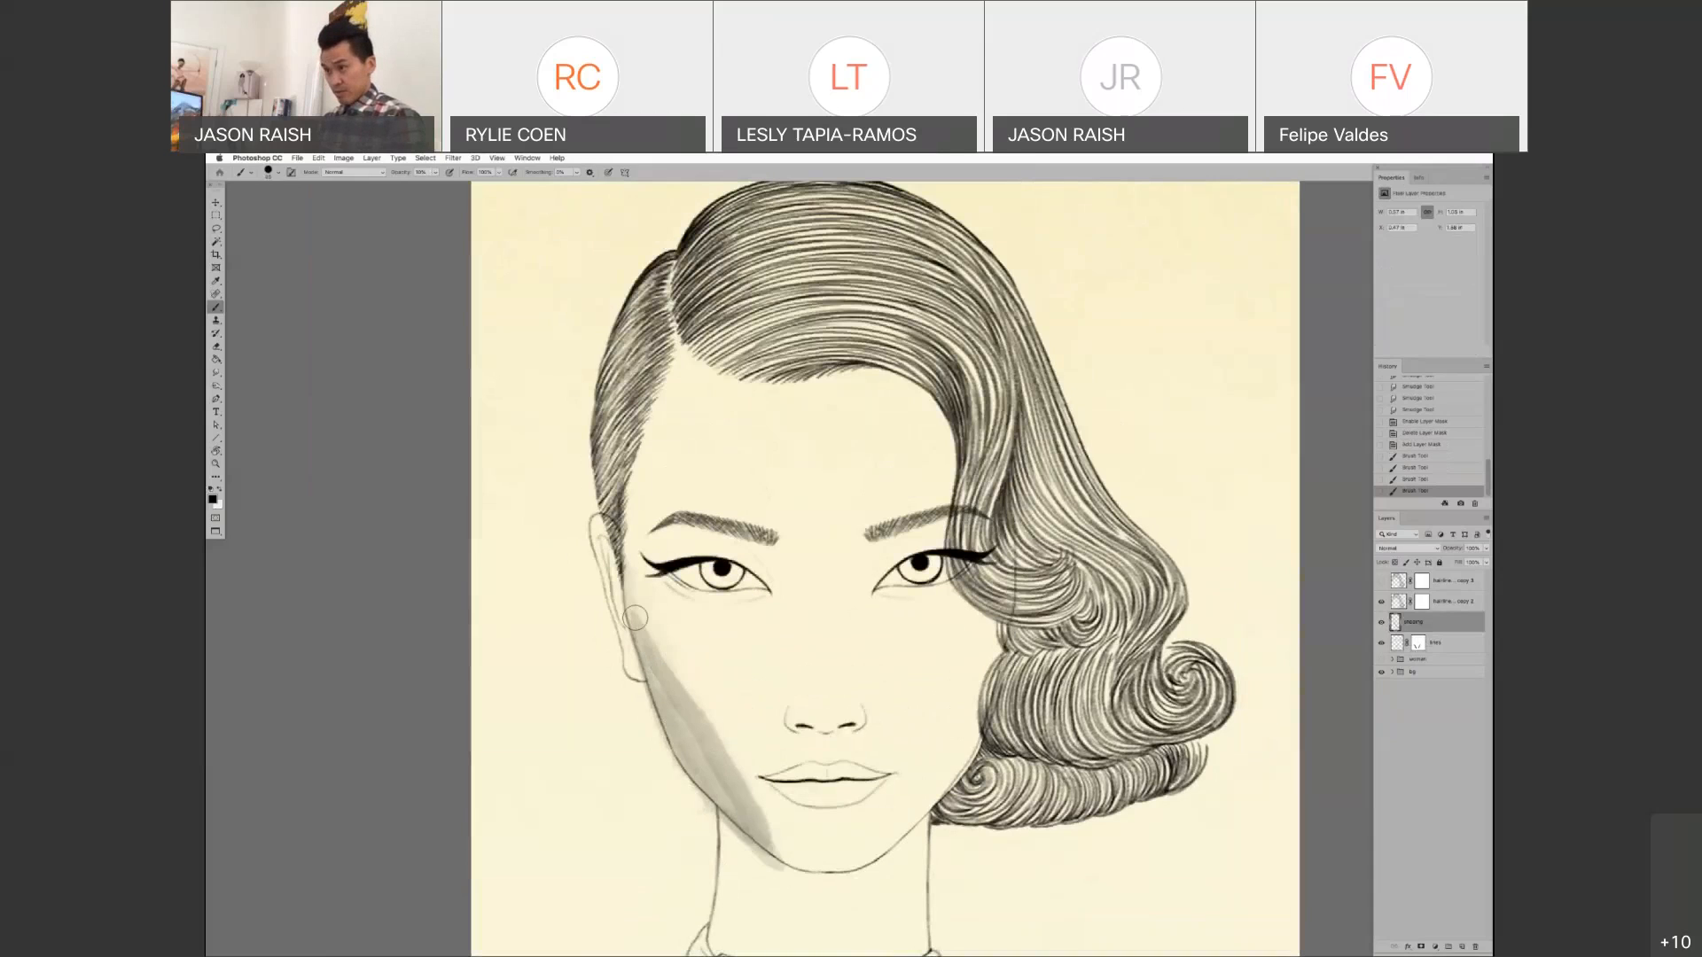
# - Smudge the darkened cheek shadow along its edge to soften the brush strokes
pyautogui.click(215, 372)
pyautogui.moveTo(689, 692); pyautogui.dragTo(684, 681)
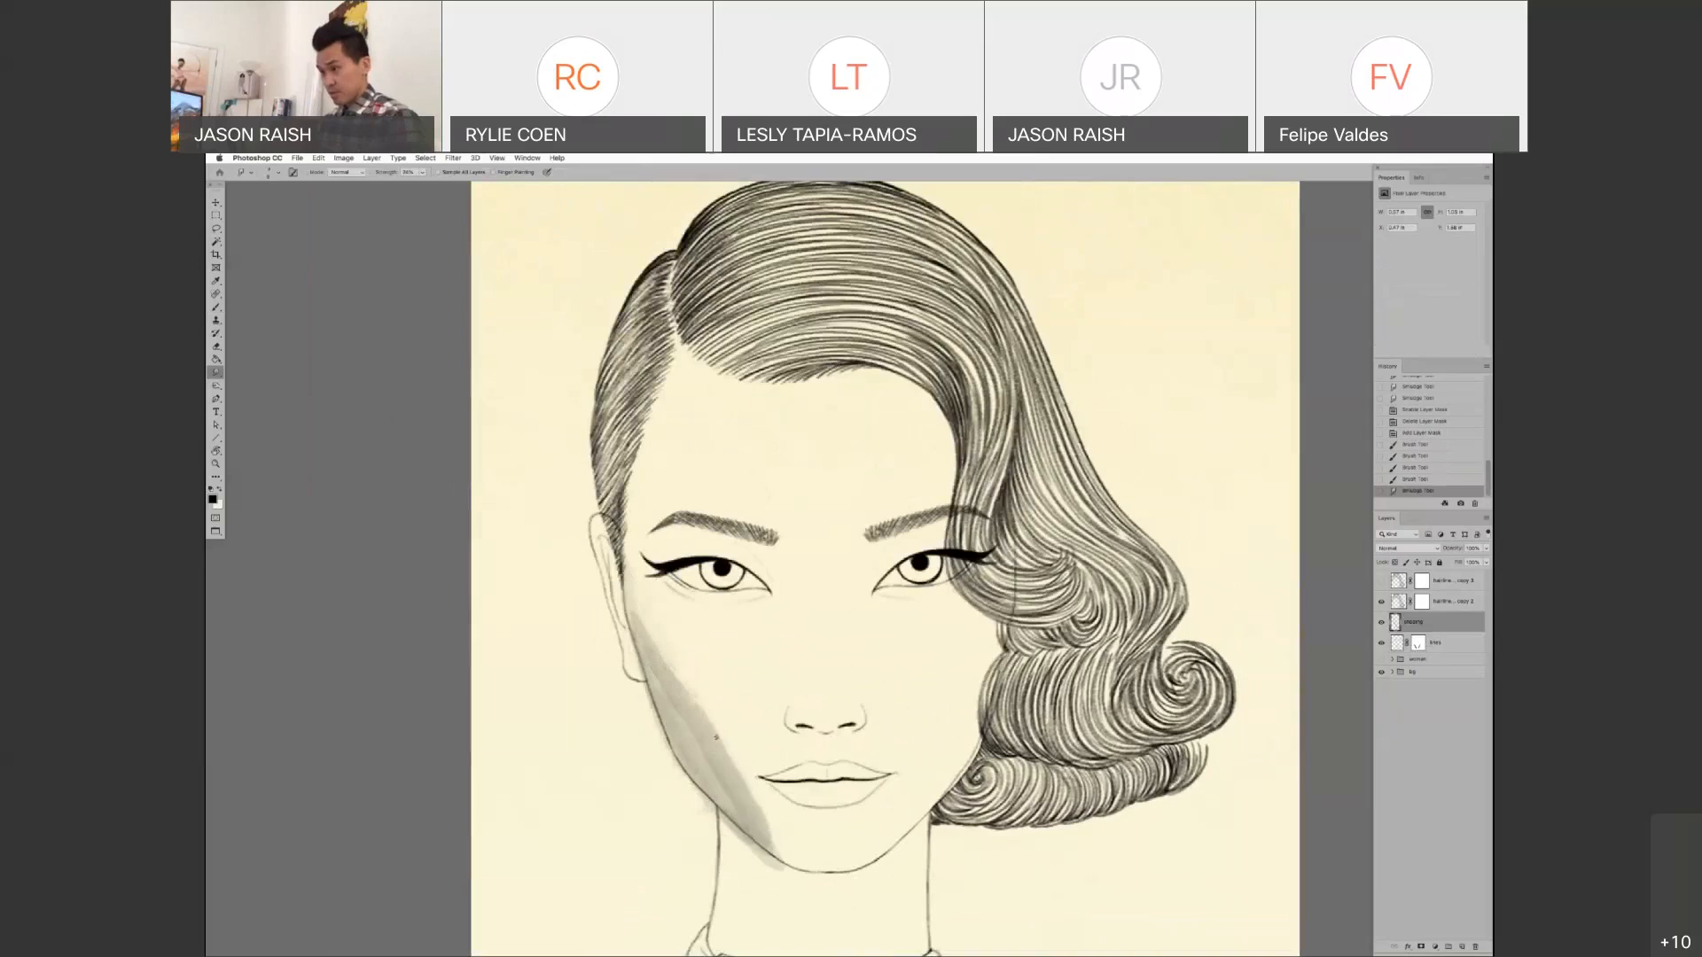
pyautogui.moveTo(688, 704)
pyautogui.mouseDown()
pyautogui.moveTo(640, 652)
pyautogui.moveTo(716, 740)
pyautogui.mouseUp()
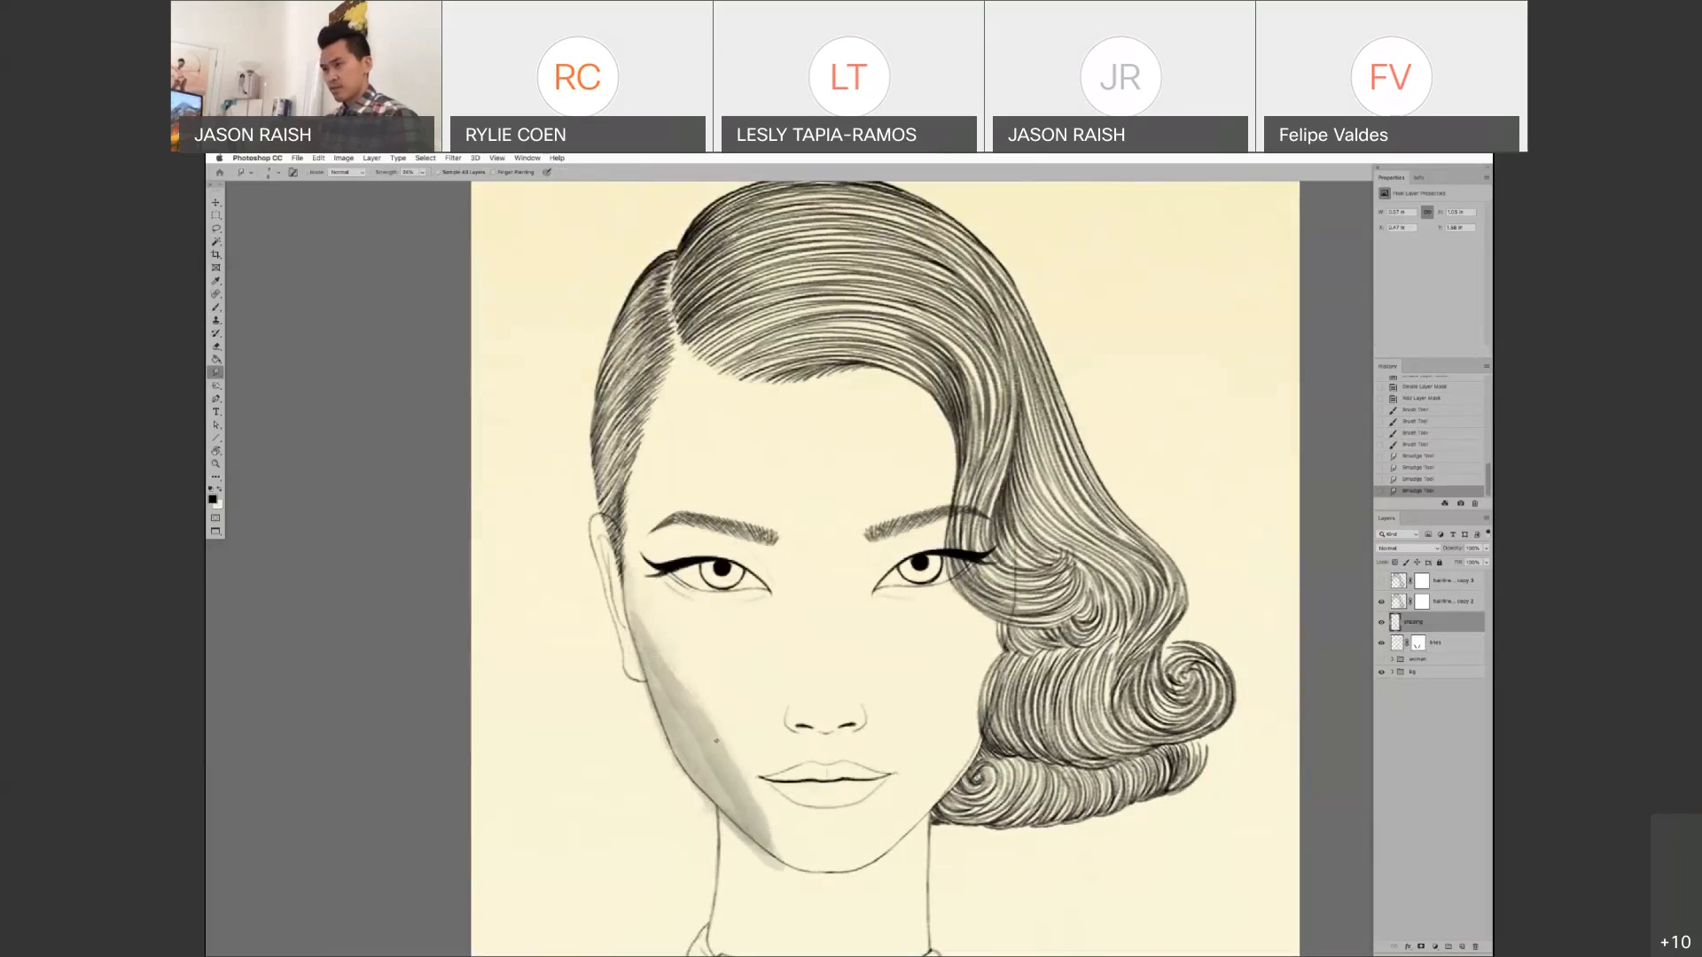
pyautogui.moveTo(729, 804); pyautogui.dragTo(652, 657)
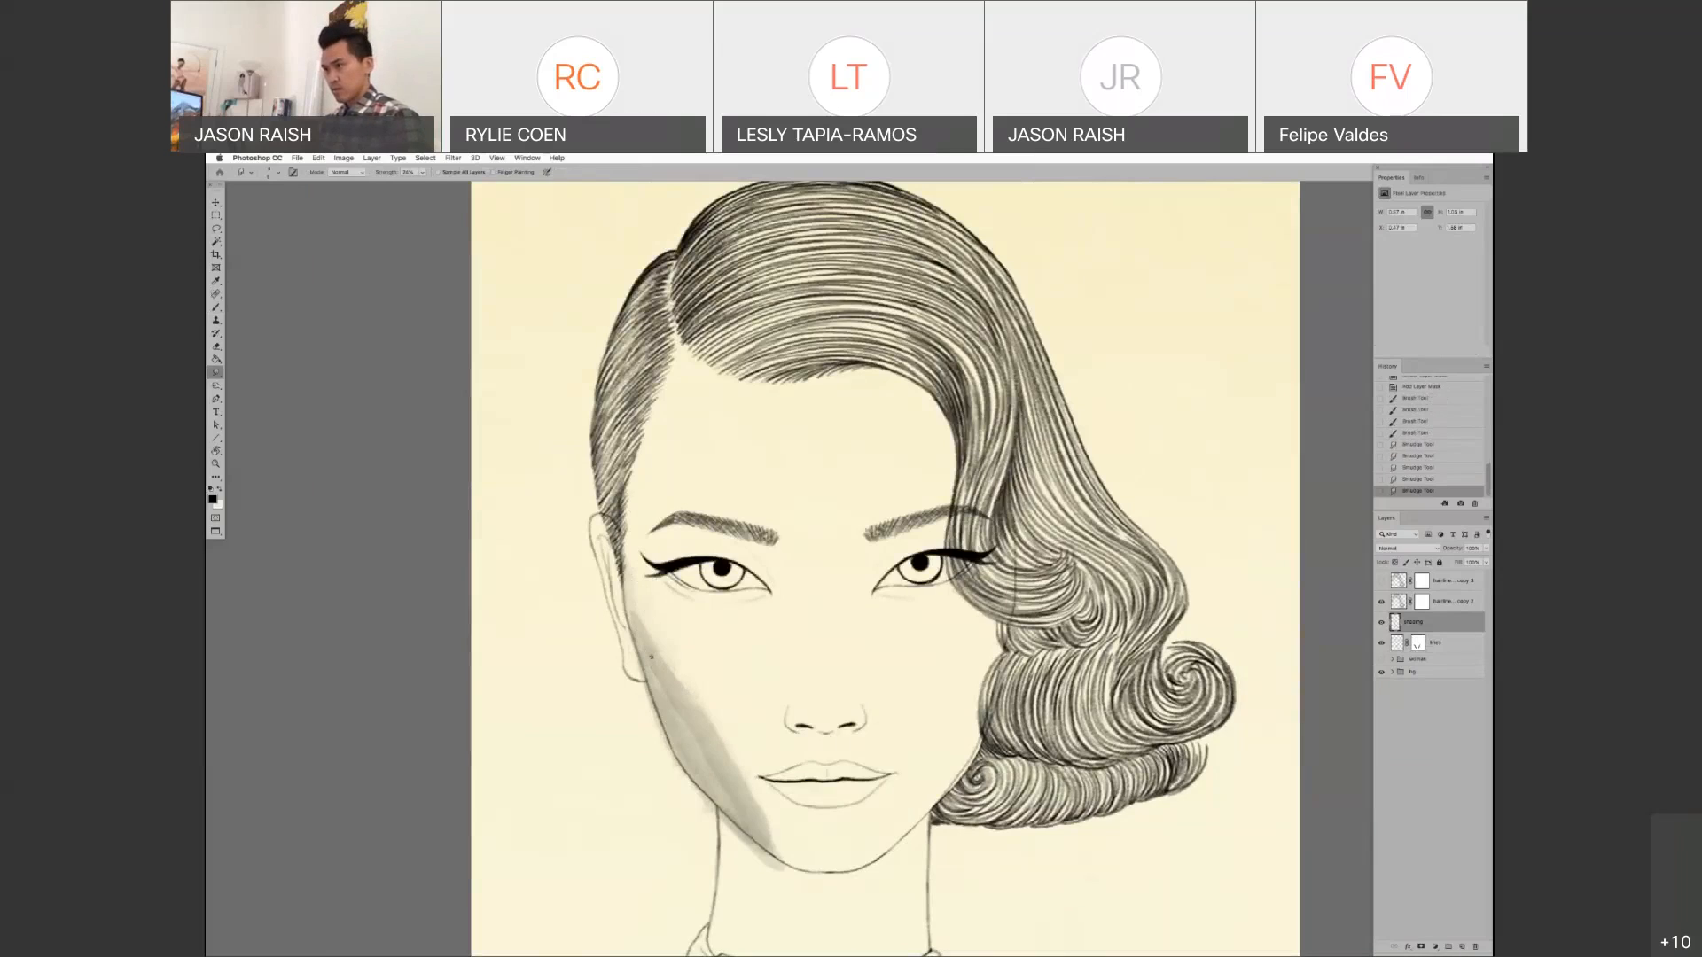
# - Shade the cheek beside the curls, the jaw, the chin and below the lower lip with a soft round brush at 10% opacity
pyautogui.press('b')
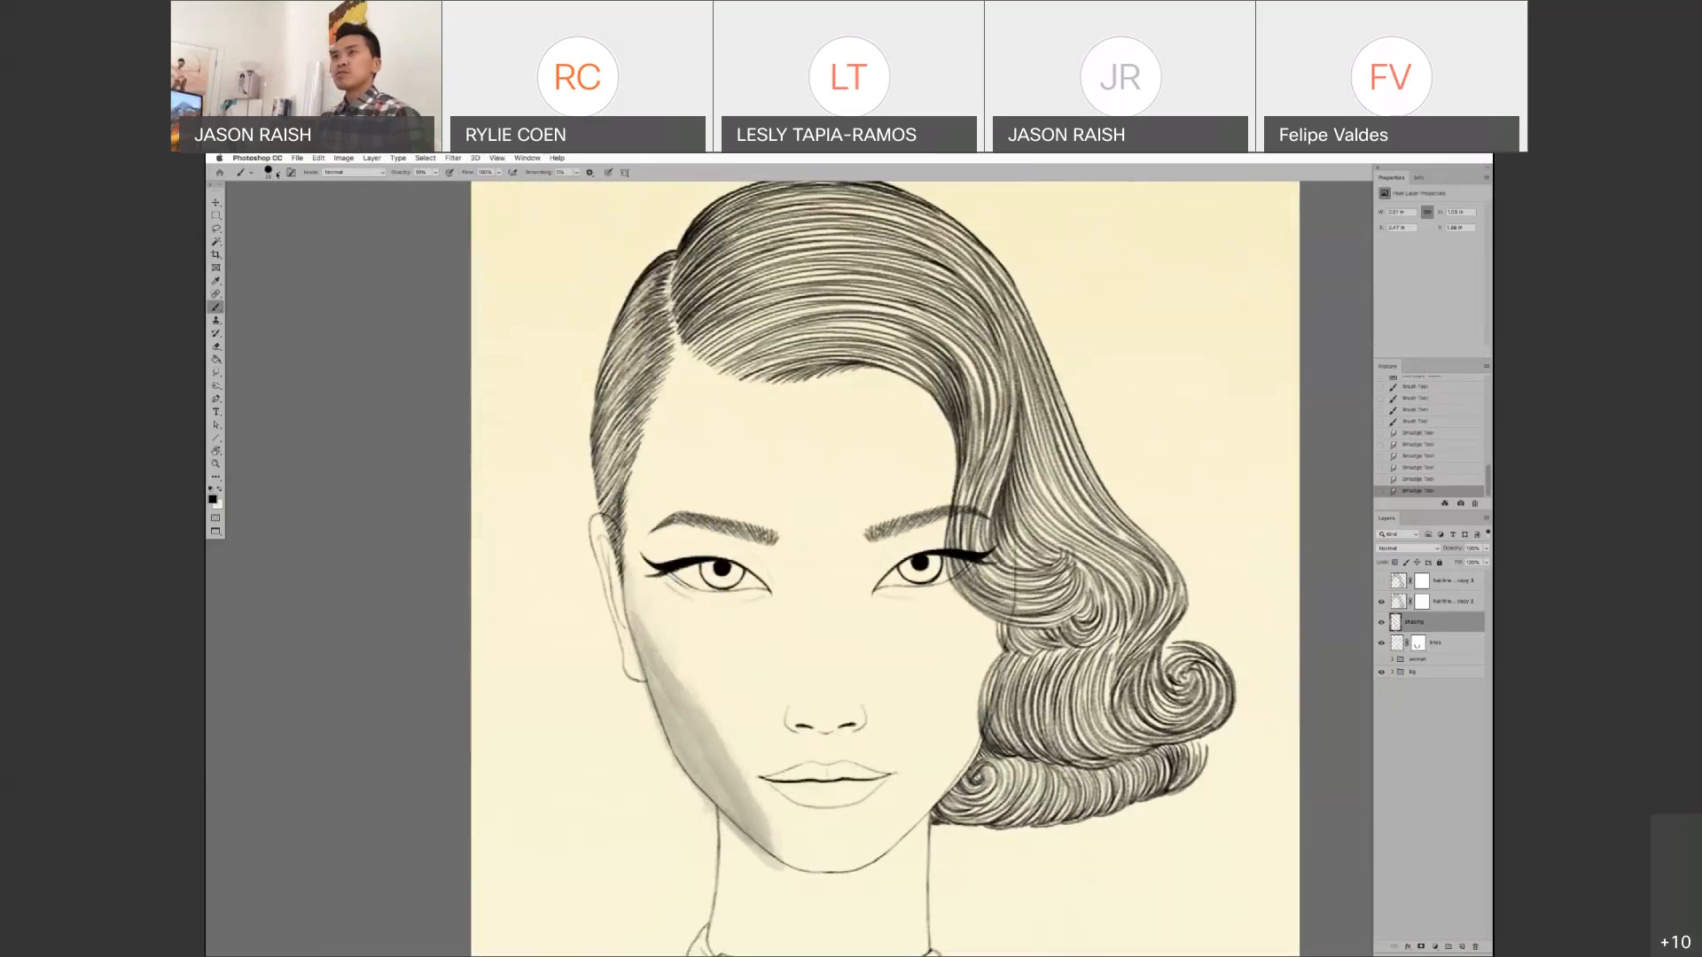
pyautogui.click(277, 173)
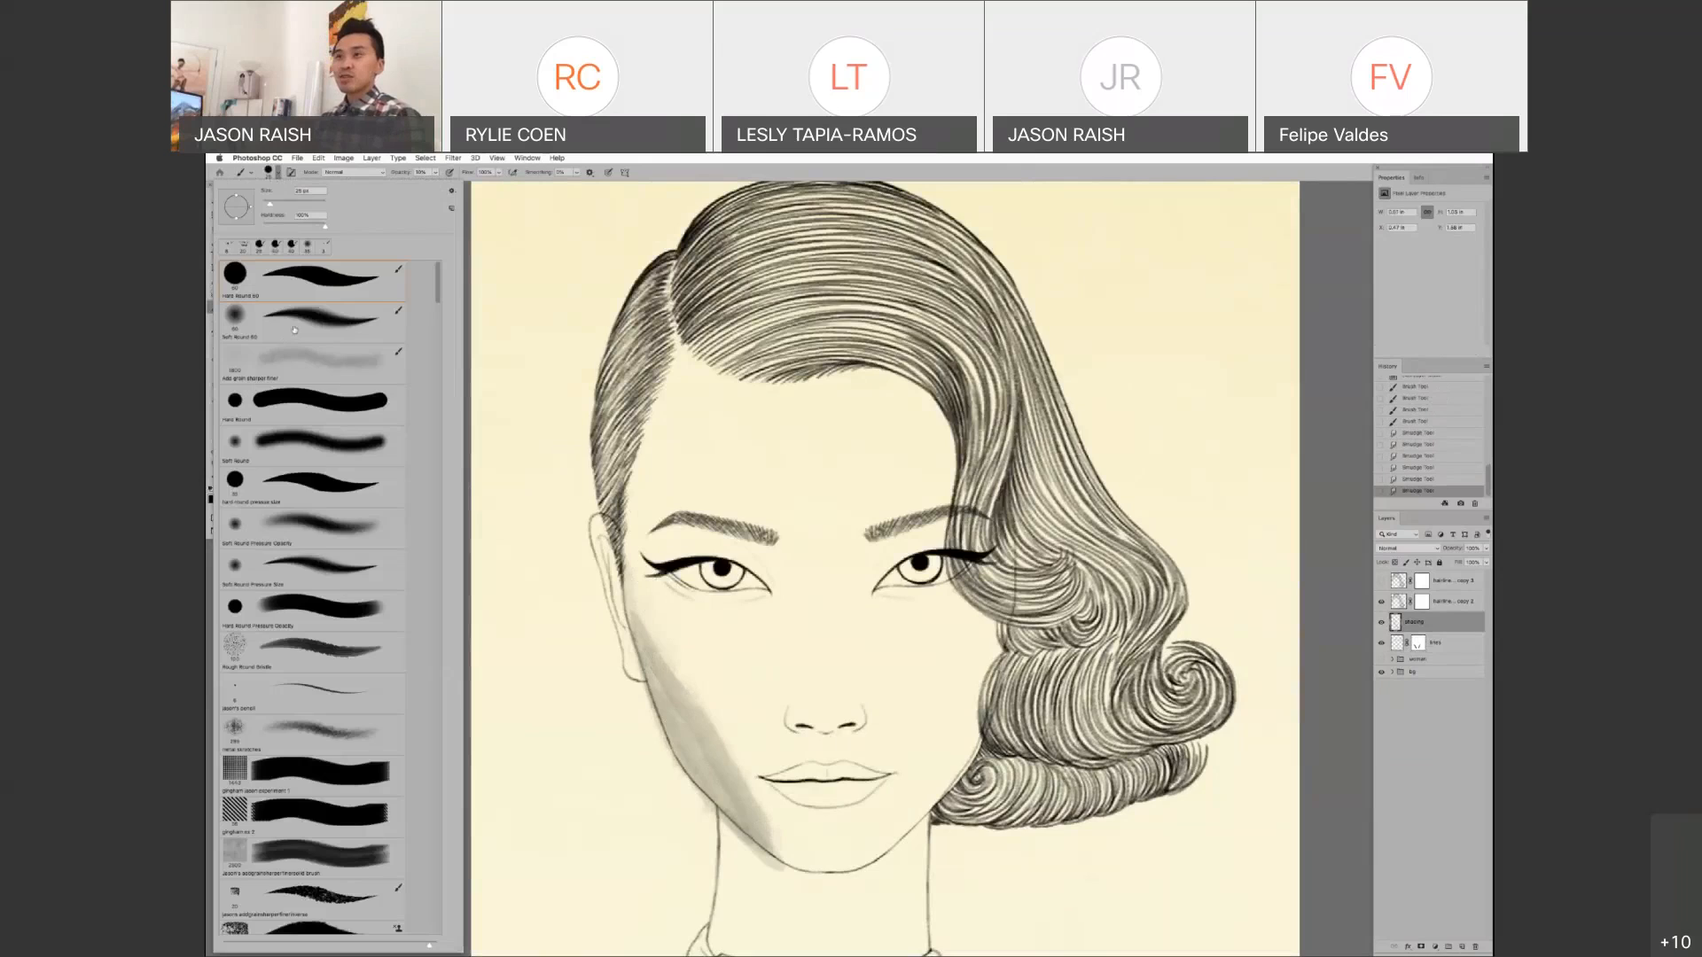
pyautogui.click(310, 282)
pyautogui.click(676, 425)
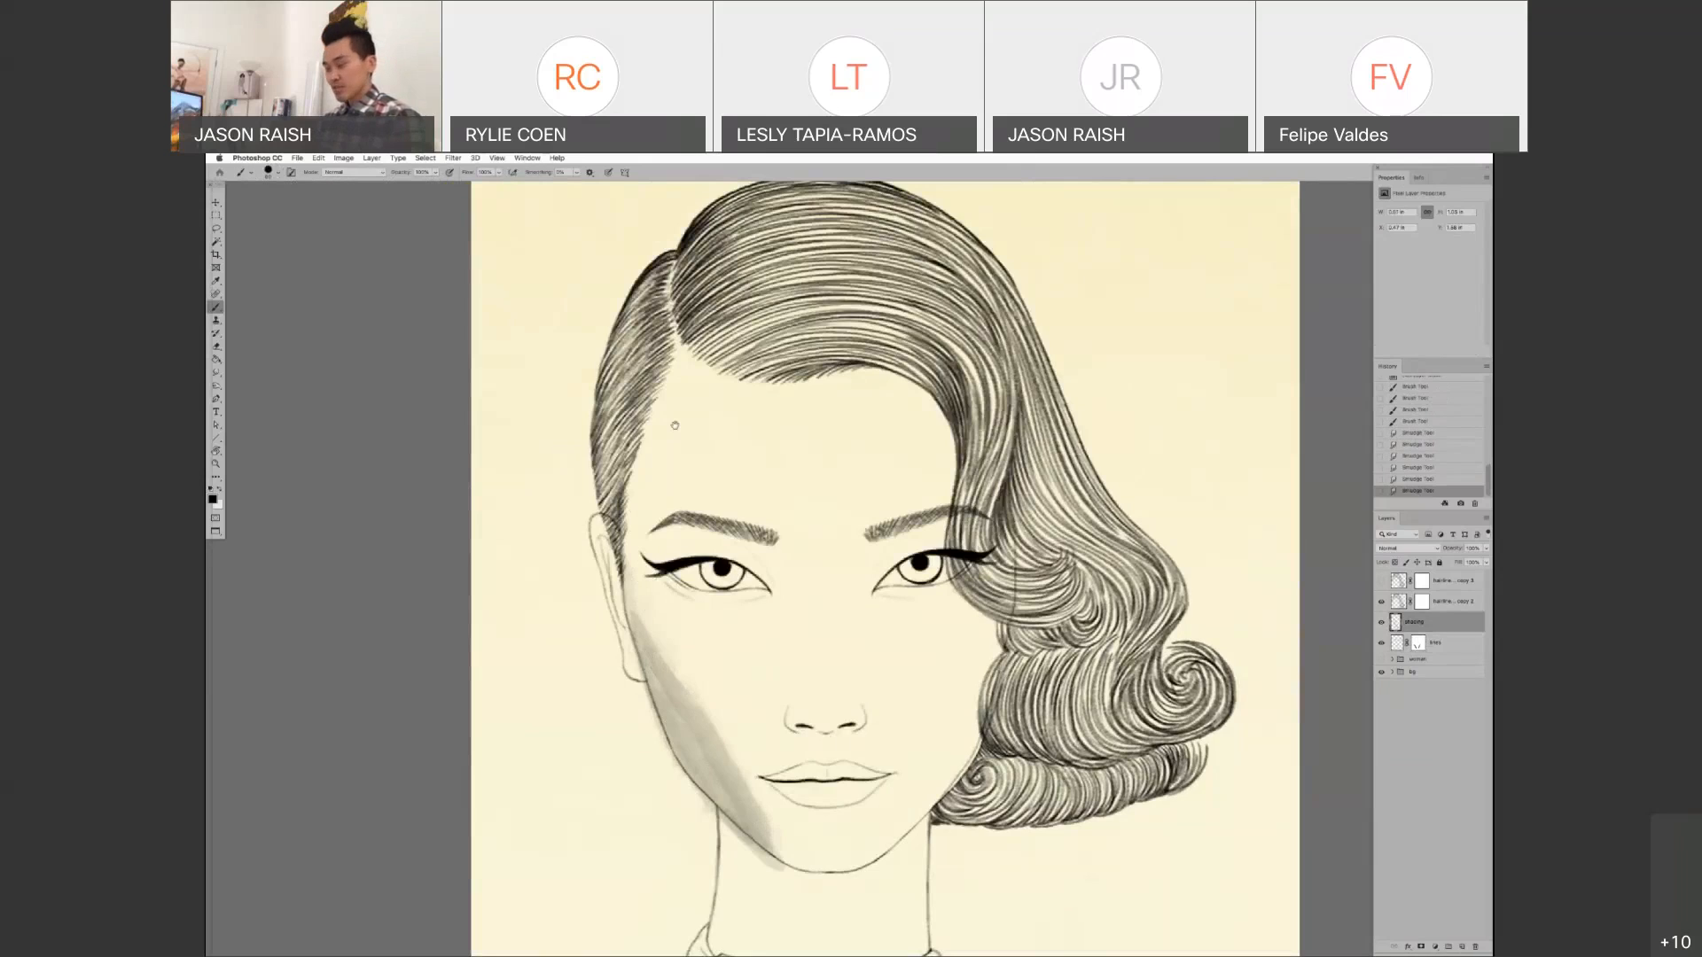
pyautogui.moveTo(676, 426); pyautogui.dragTo(660, 423)
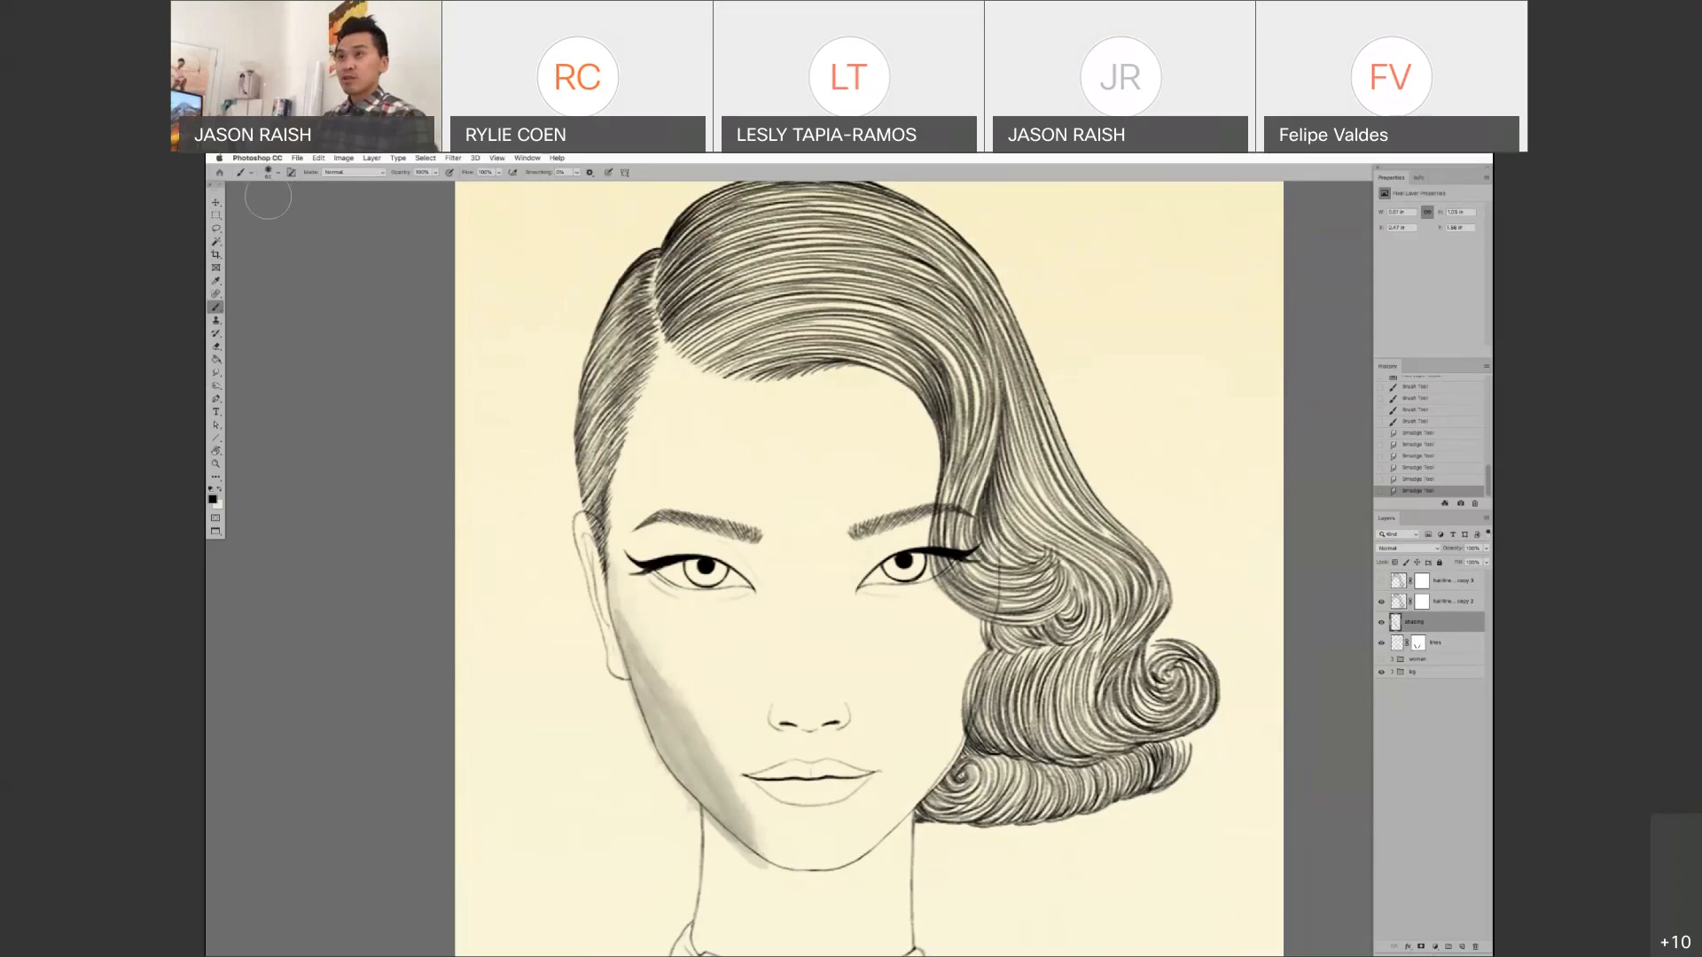
pyautogui.press(']')
pyautogui.press(']')
pyautogui.press('[')
pyautogui.press('[')
pyautogui.moveTo(972, 628)
pyautogui.mouseDown()
pyautogui.moveTo(963, 690)
pyautogui.moveTo(859, 843)
pyautogui.moveTo(789, 857)
pyautogui.mouseUp()
pyautogui.hotkey('ctrl', 'z')
pyautogui.moveTo(970, 658)
pyautogui.mouseDown()
pyautogui.moveTo(933, 774)
pyautogui.moveTo(853, 844)
pyautogui.mouseUp()
pyautogui.moveTo(977, 671)
pyautogui.mouseDown()
pyautogui.moveTo(777, 858)
pyautogui.moveTo(955, 686)
pyautogui.moveTo(786, 834)
pyautogui.moveTo(760, 837)
pyautogui.moveTo(830, 853)
pyautogui.moveTo(787, 835)
pyautogui.moveTo(812, 798)
pyautogui.mouseUp()
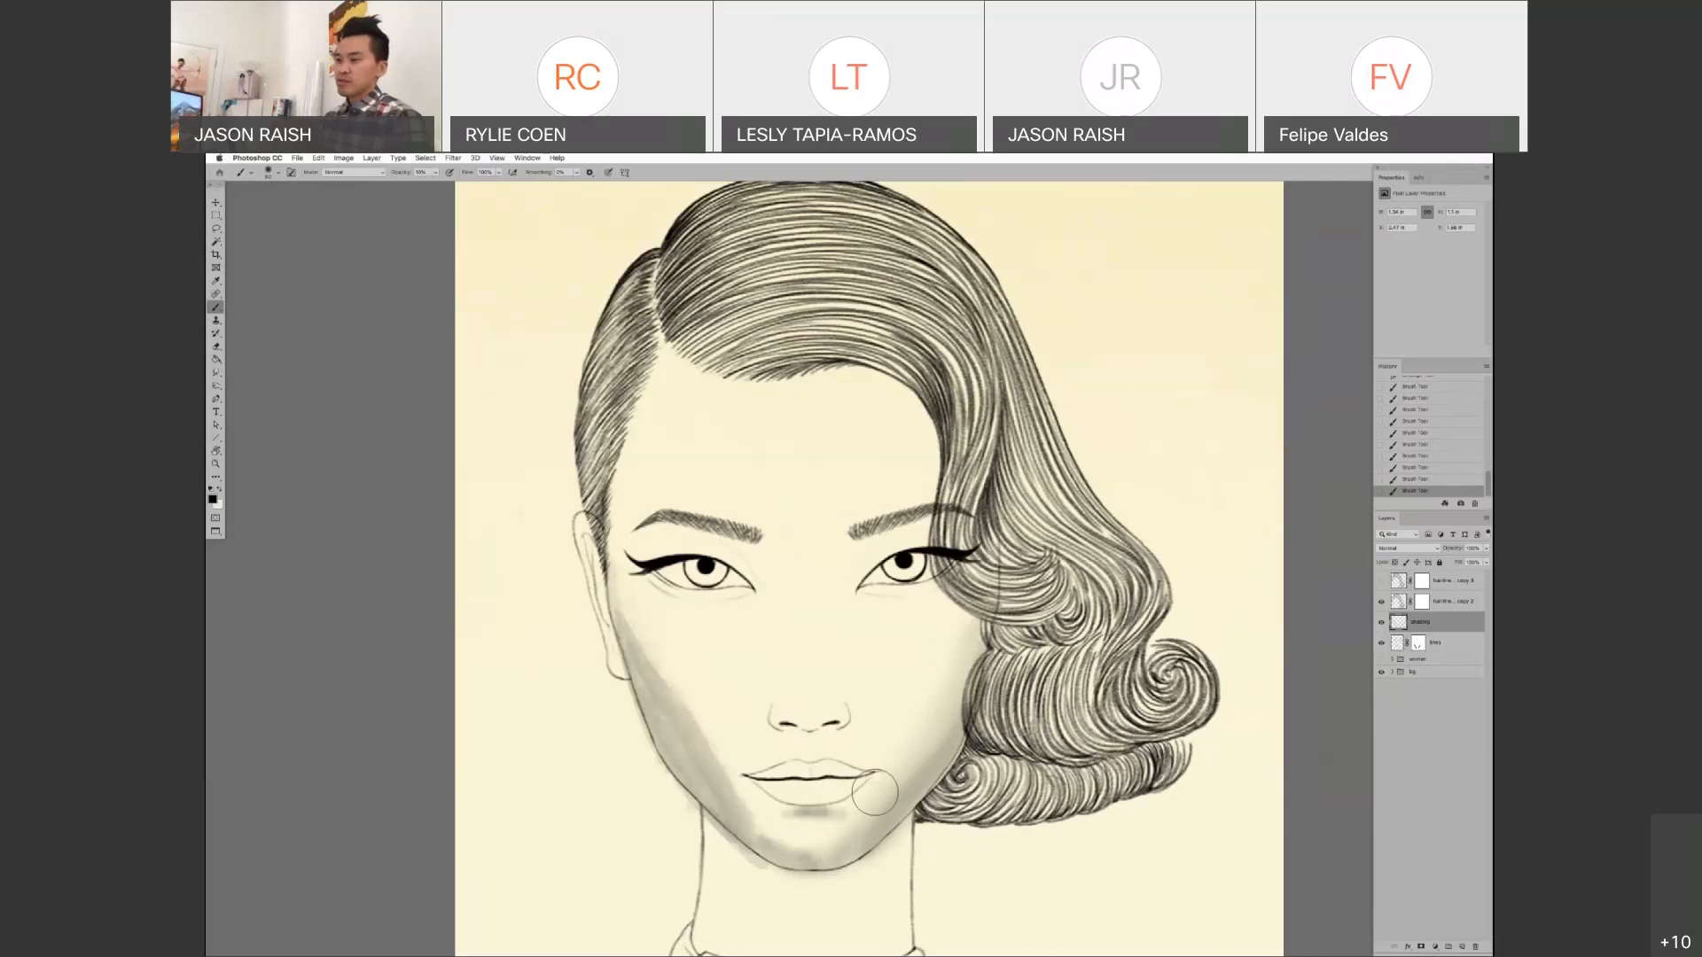
# - Shade the groove between the nose and upper lip at 5% brush opacity, toggling the stroke with undo and redo to compare
pyautogui.click(832, 719)
pyautogui.press('0')
pyautogui.press('5')
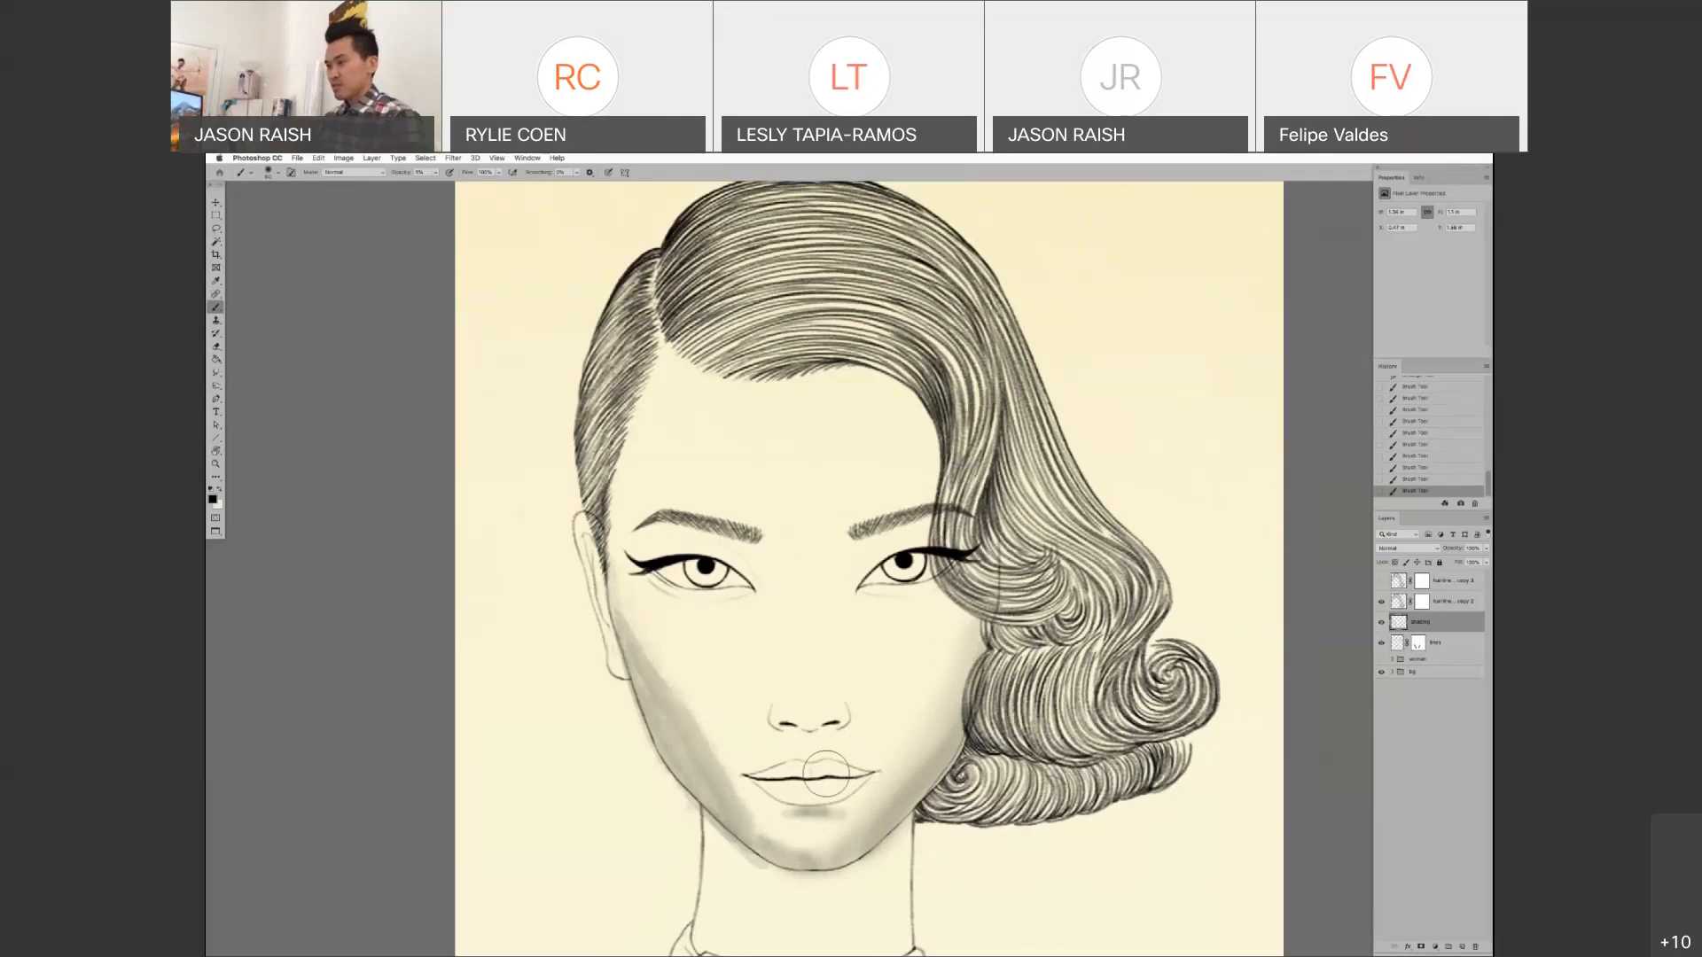
pyautogui.moveTo(808, 739); pyautogui.dragTo(816, 746)
pyautogui.hotkey('ctrl', 'z')
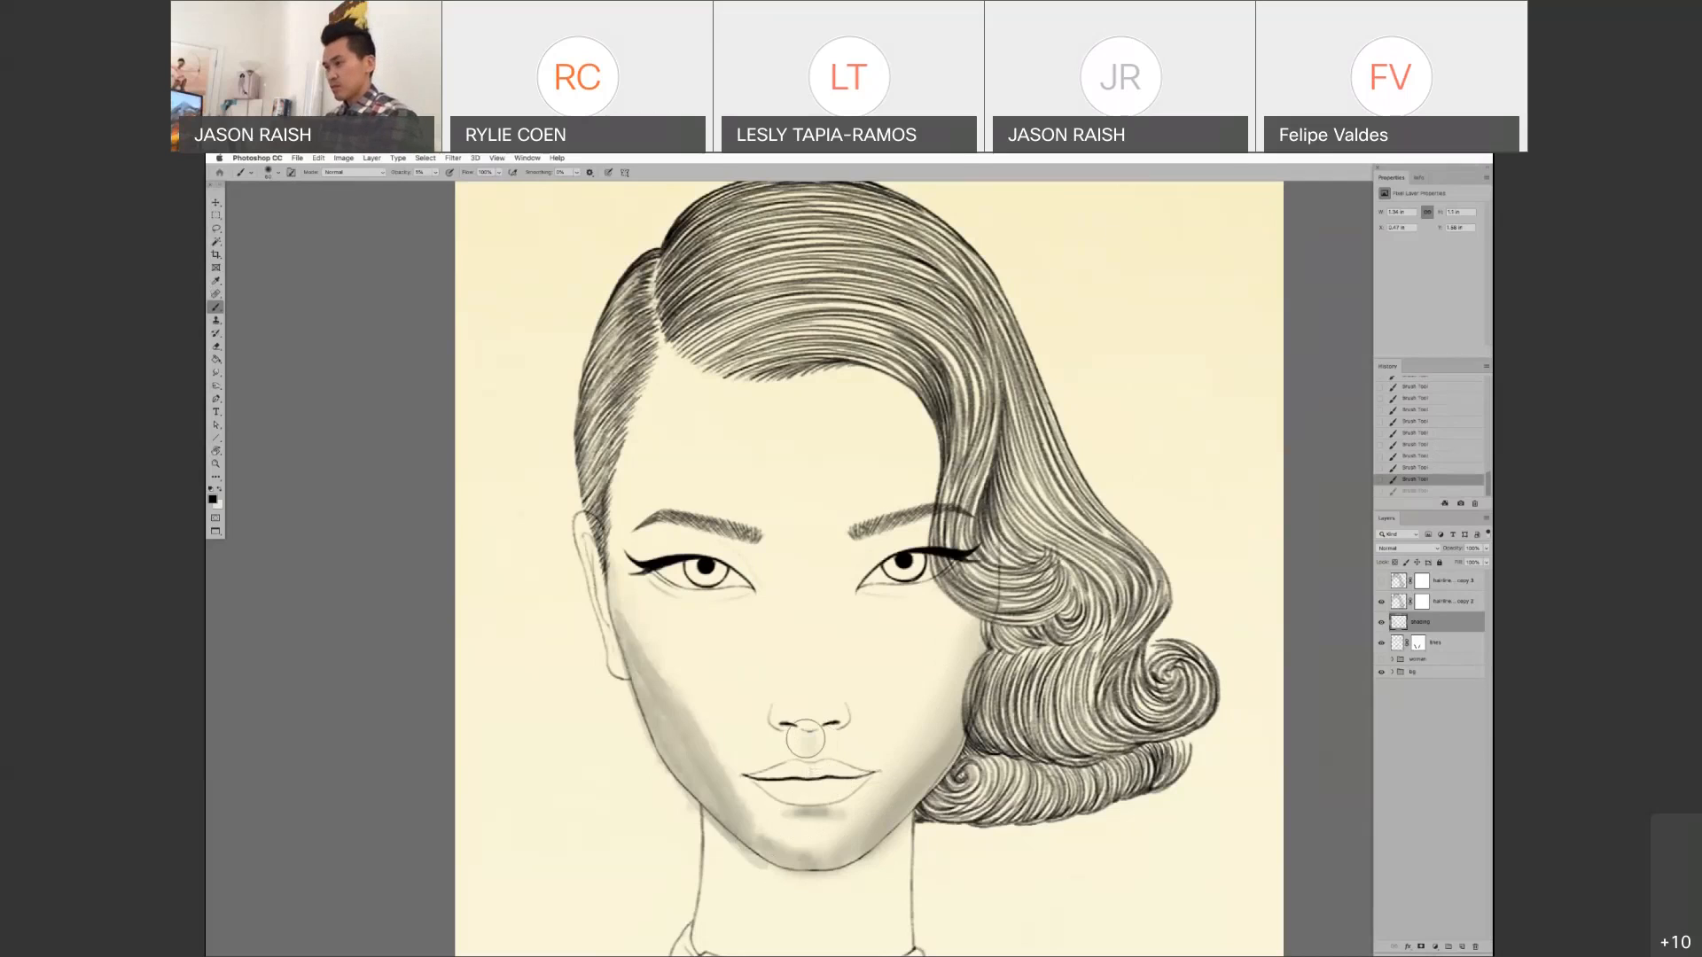
pyautogui.press('super+shift+z')
pyautogui.press('super+z')
pyautogui.press('super+shift+z')
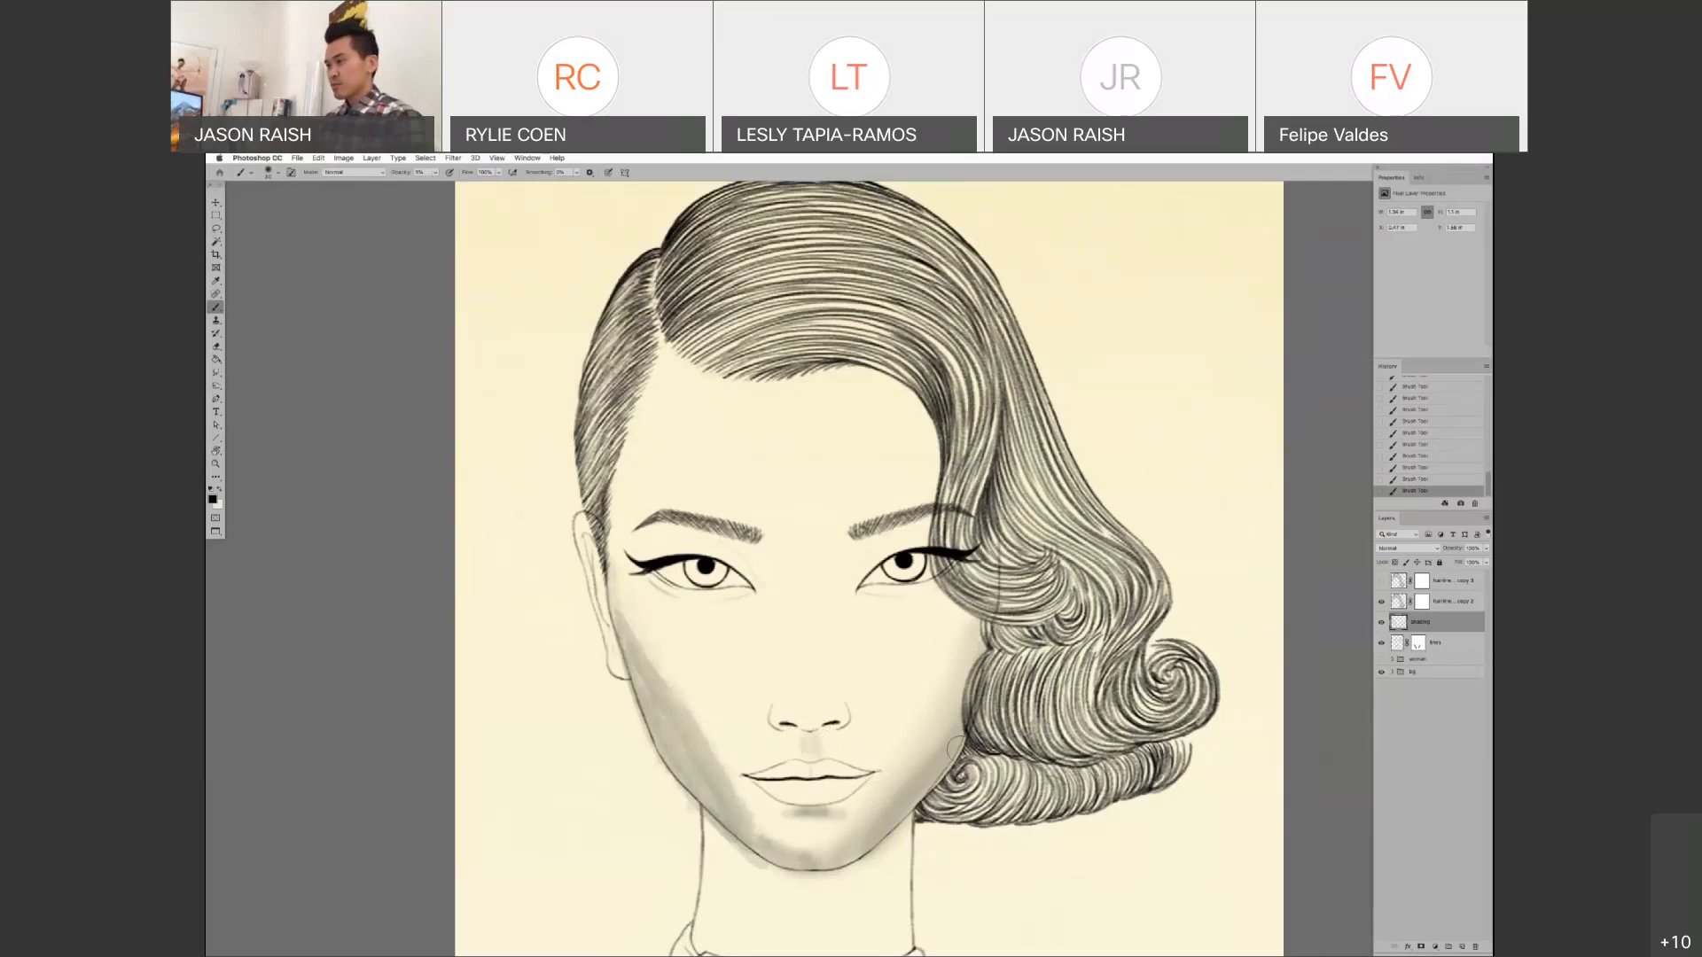
# - Adjust the soft brush size and shade around the nose tip and nostrils
pyautogui.keyDown('super'); pyautogui.click(814, 760); pyautogui.keyUp('super')
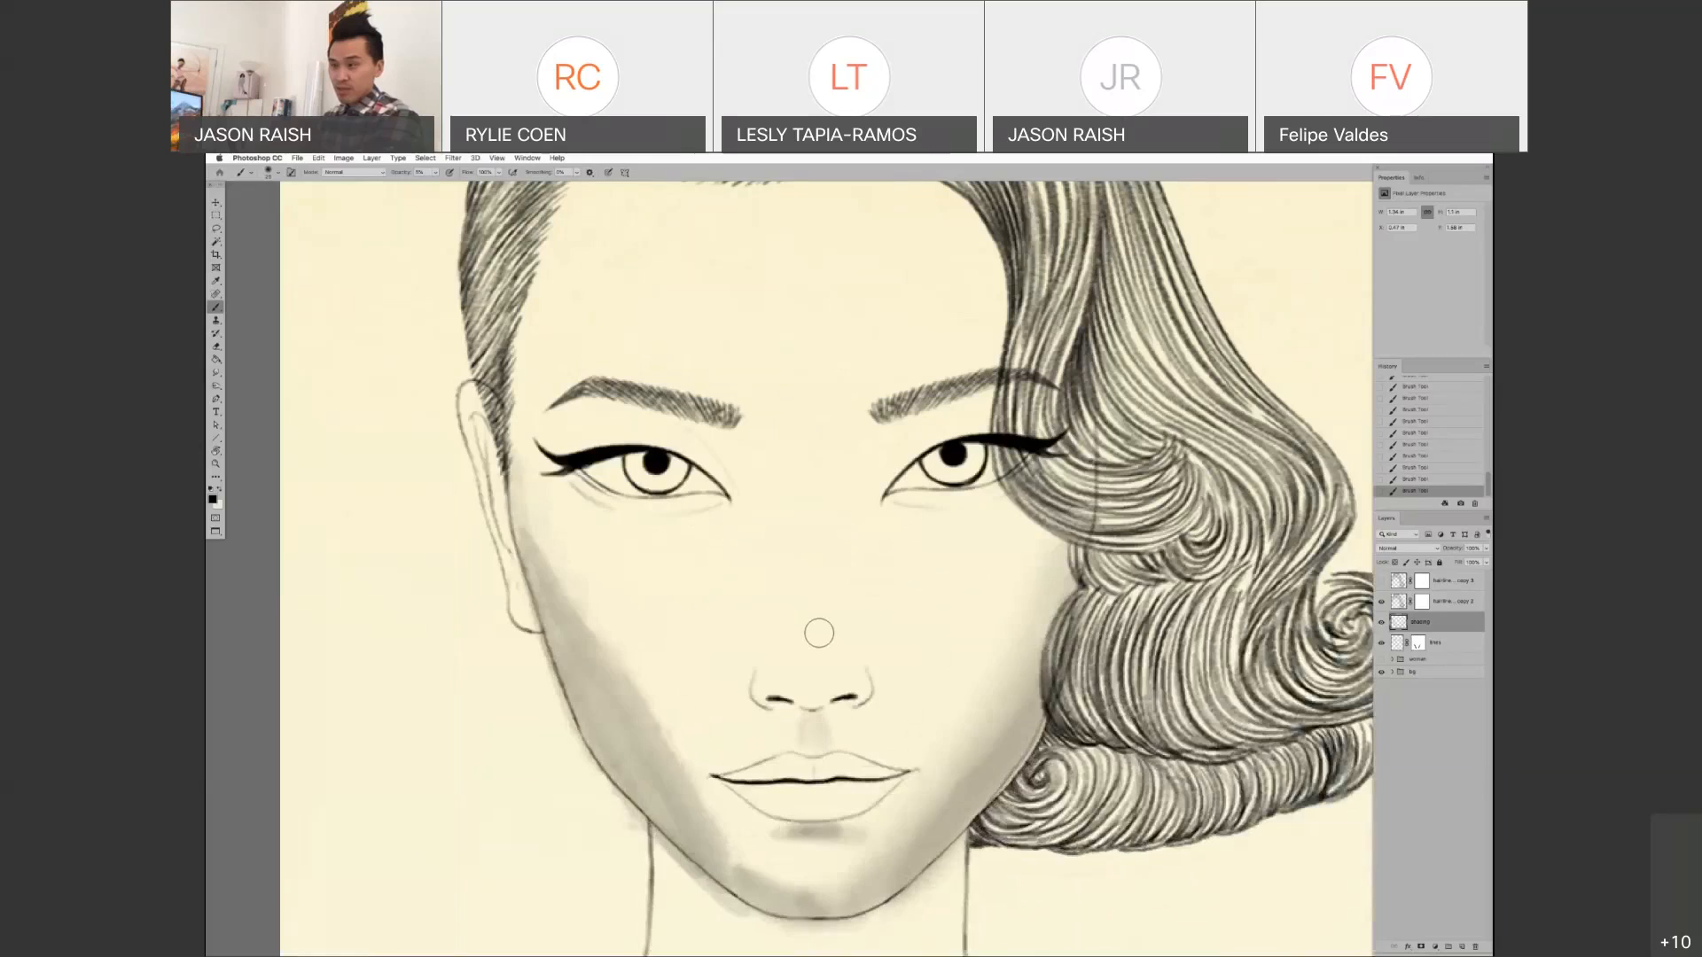
pyautogui.press(']')
pyautogui.press(']')
pyautogui.press(']')
pyautogui.press('[')
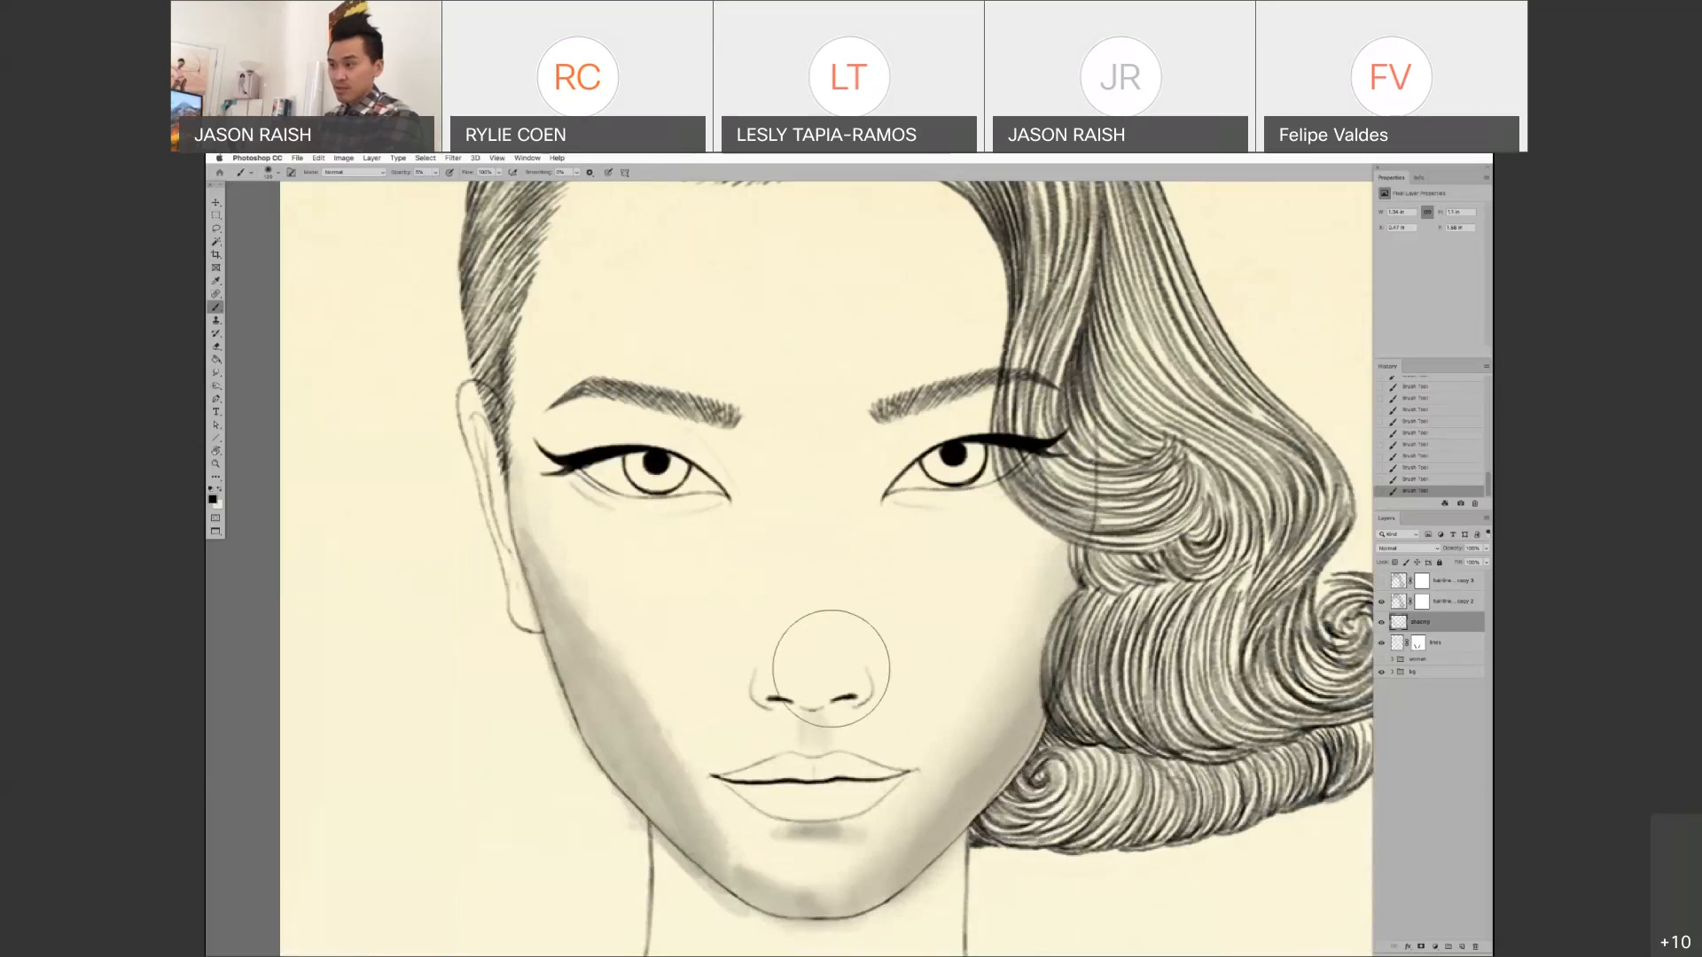
pyautogui.press('[')
pyautogui.press('[')
pyautogui.press('[')
pyautogui.press('[')
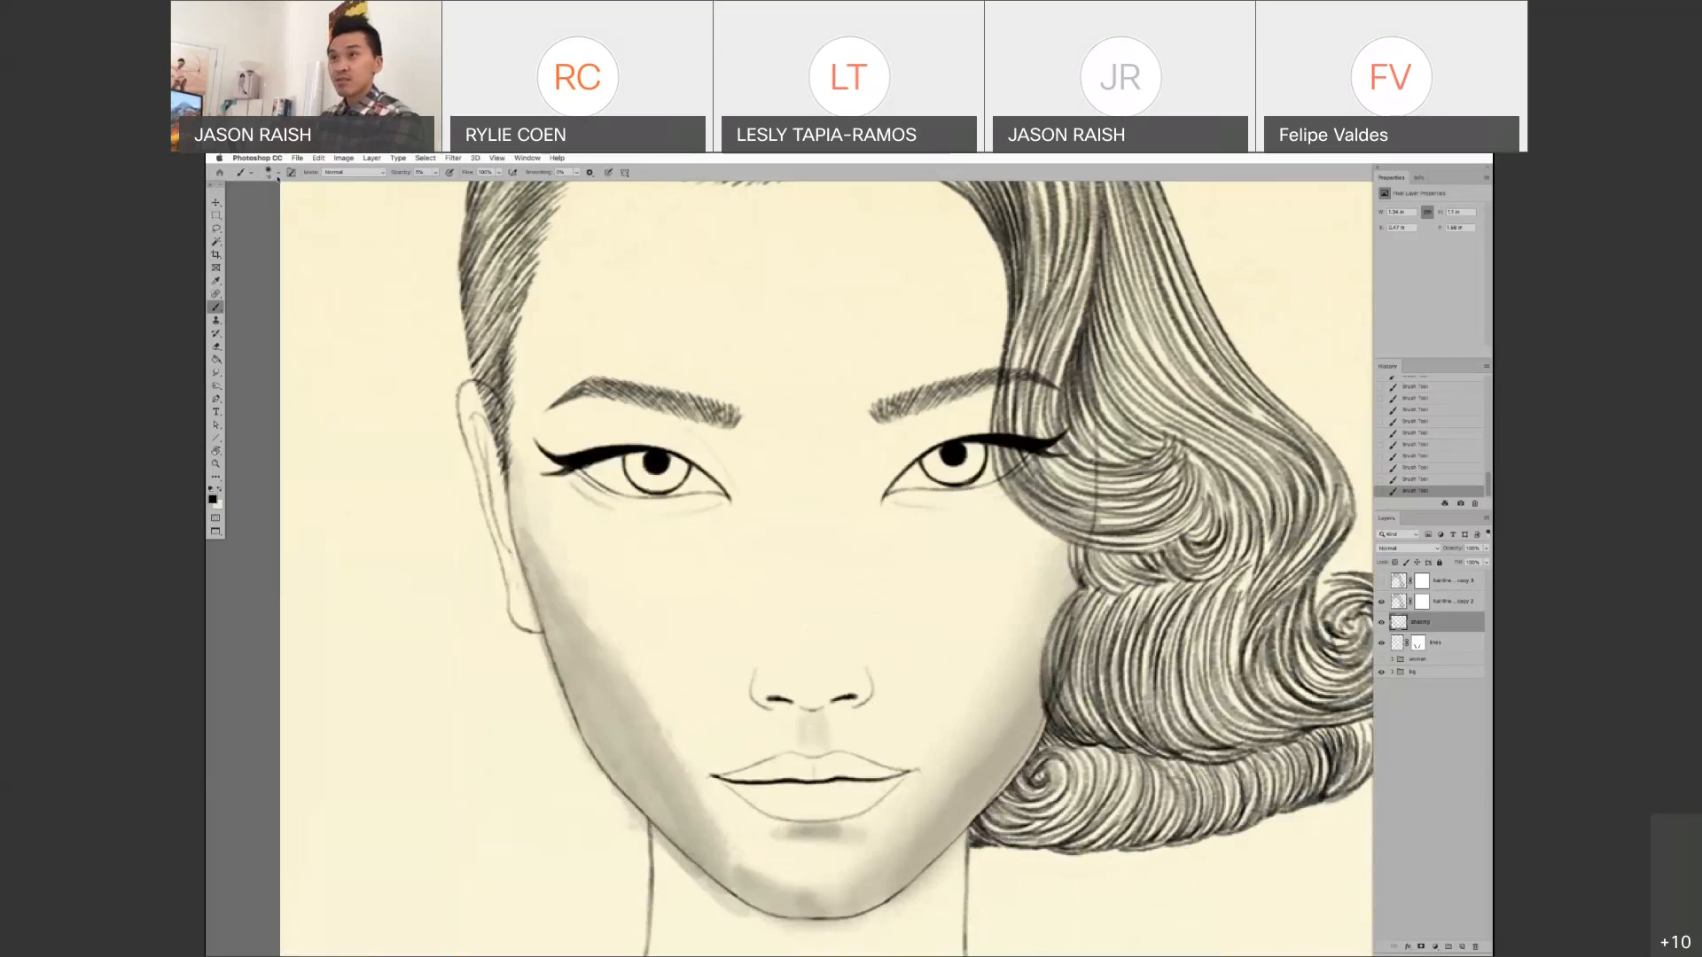
pyautogui.click(275, 174)
pyautogui.moveTo(272, 204)
pyautogui.mouseDown()
pyautogui.moveTo(314, 200)
pyautogui.moveTo(273, 204)
pyautogui.mouseUp()
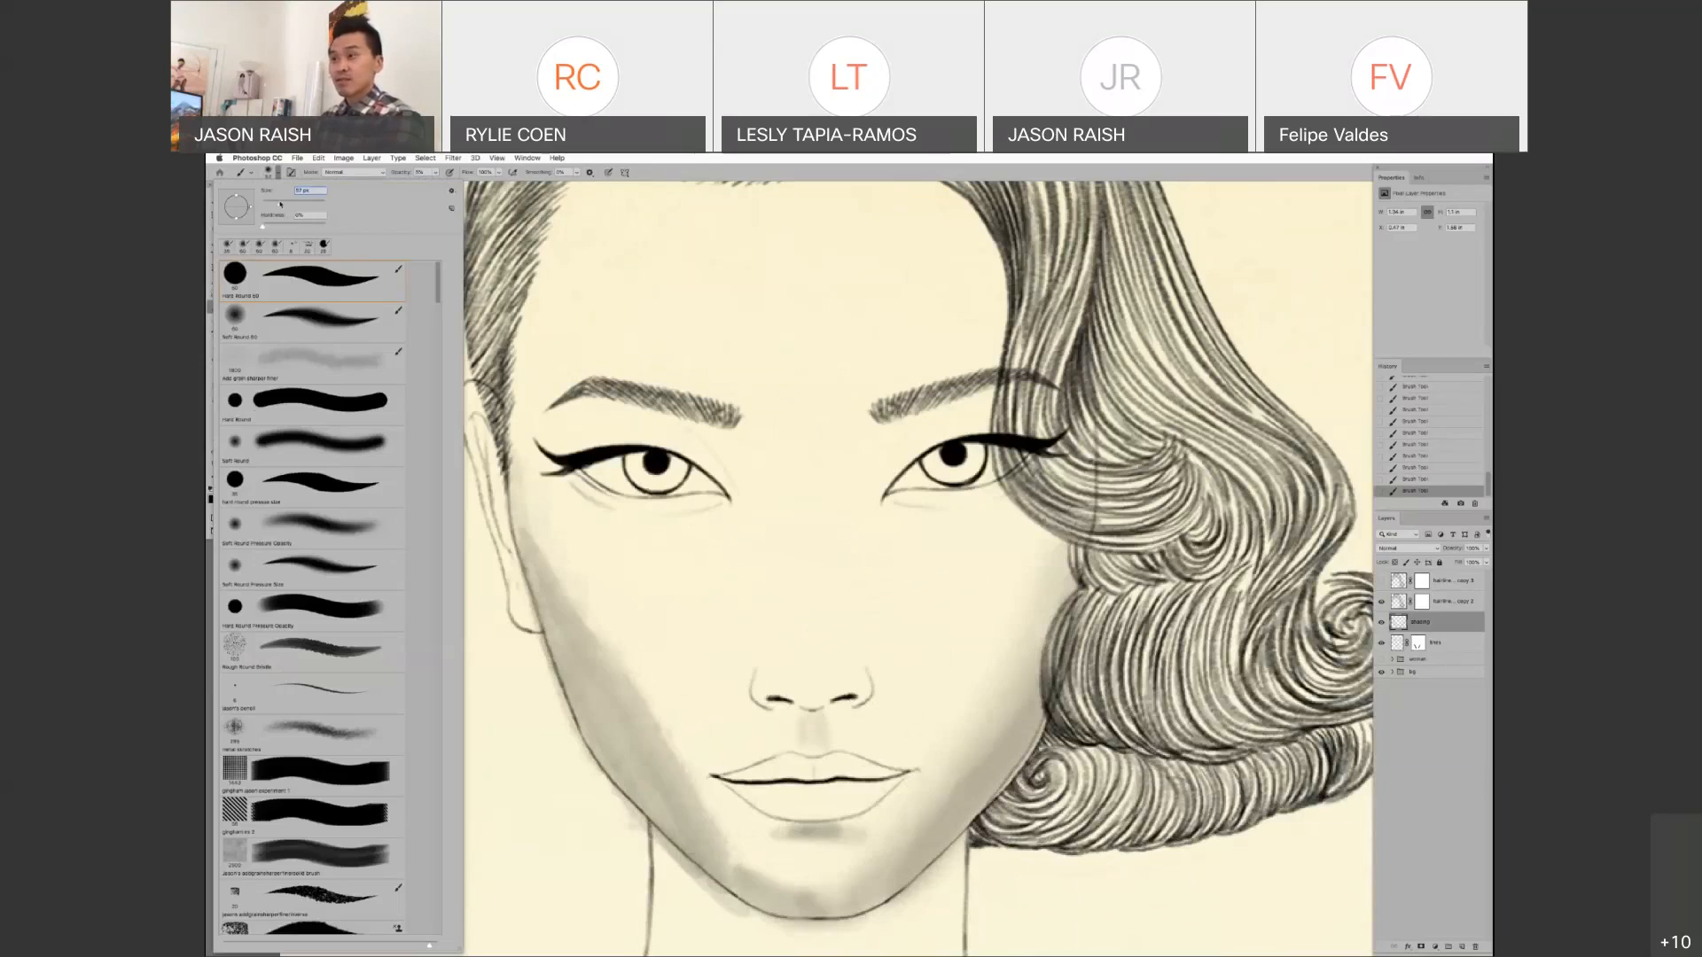
pyautogui.click(793, 663)
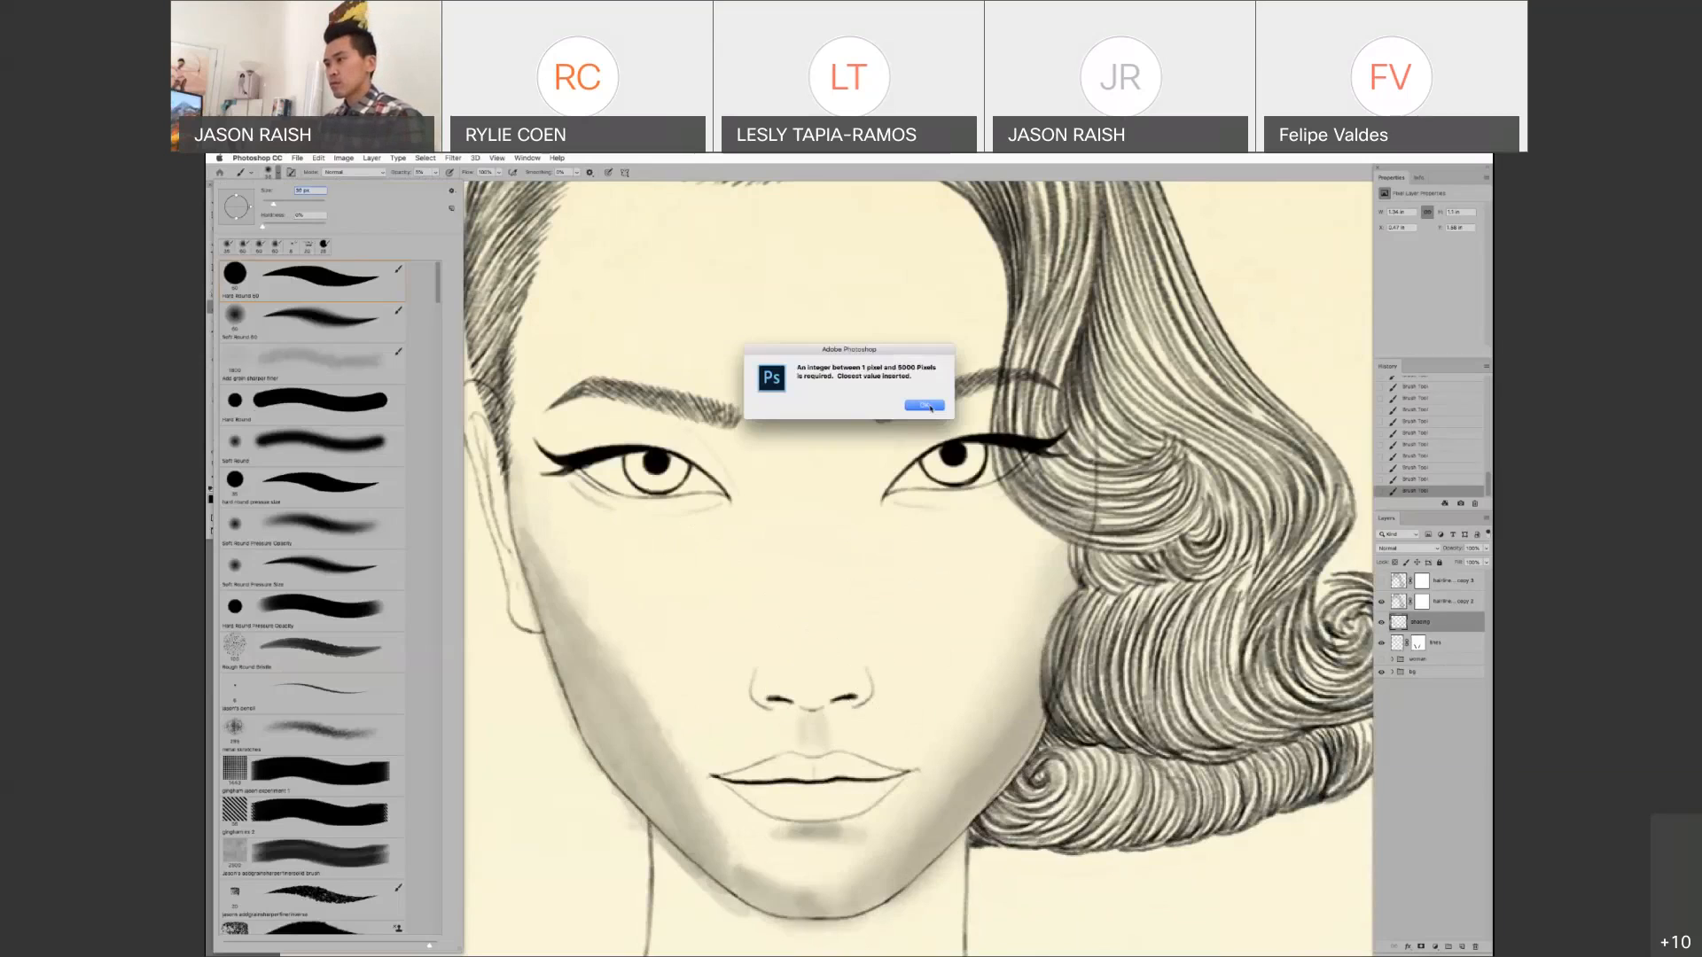
pyautogui.click(926, 406)
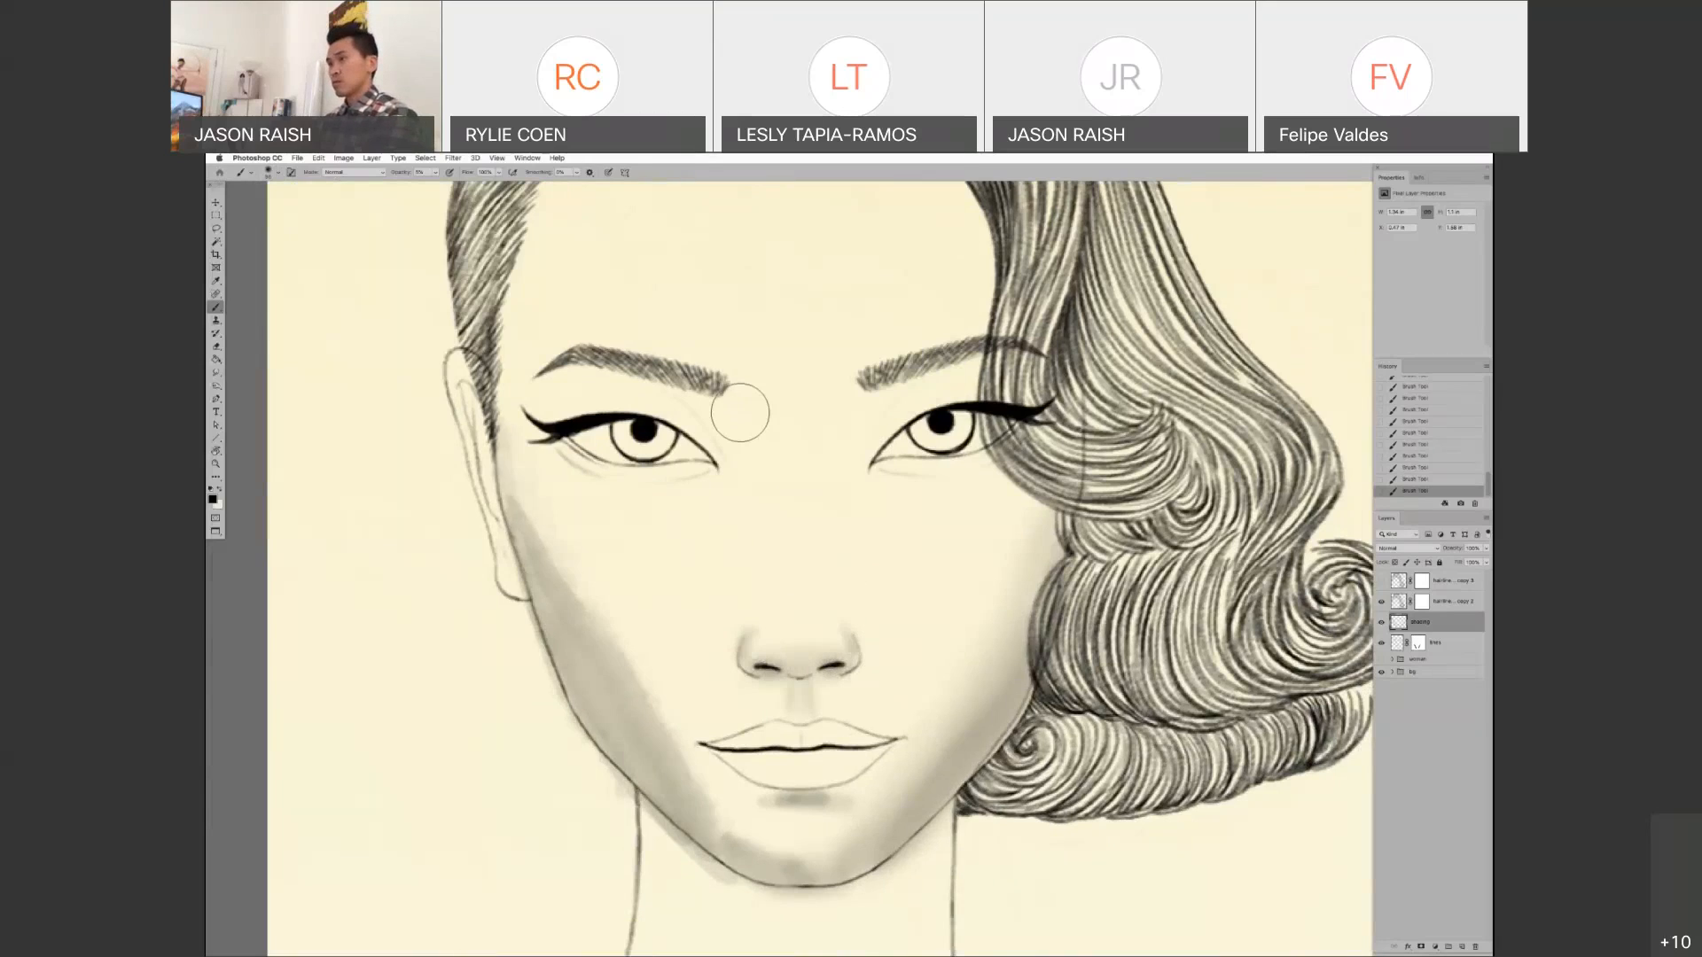
# - Shade both sides of the nose bridge from the inner eyebrows down to the nose tip with soft strokes
pyautogui.moveTo(731, 405); pyautogui.dragTo(762, 603)
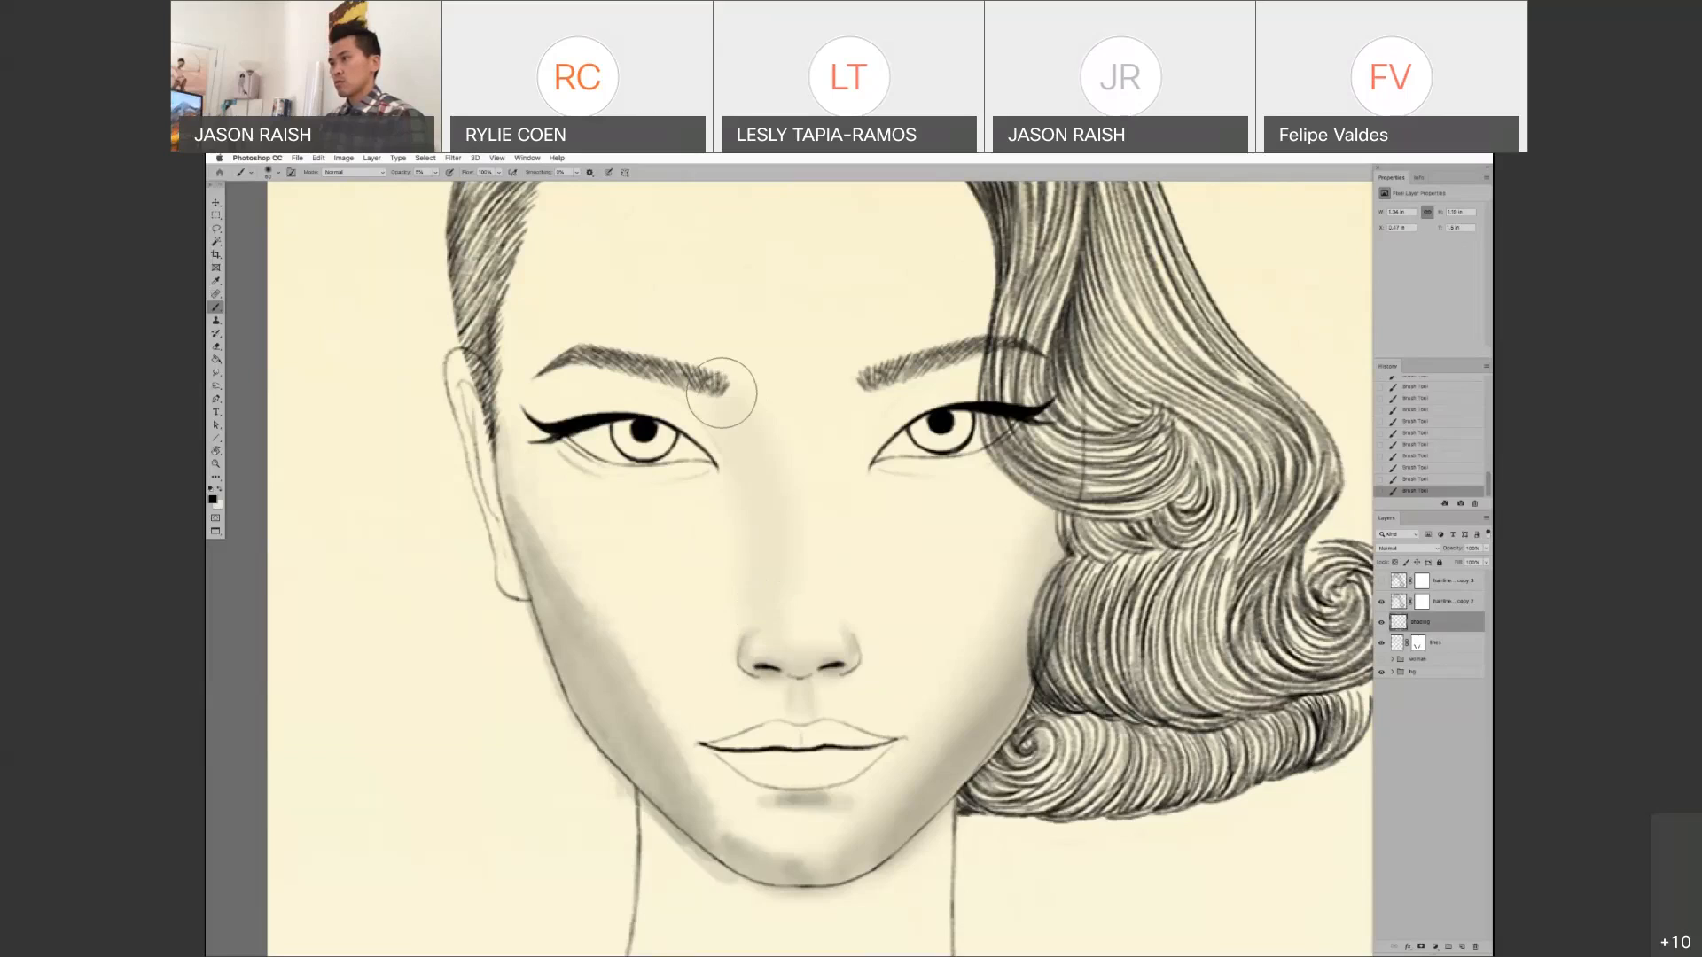
pyautogui.moveTo(722, 393); pyautogui.dragTo(779, 610)
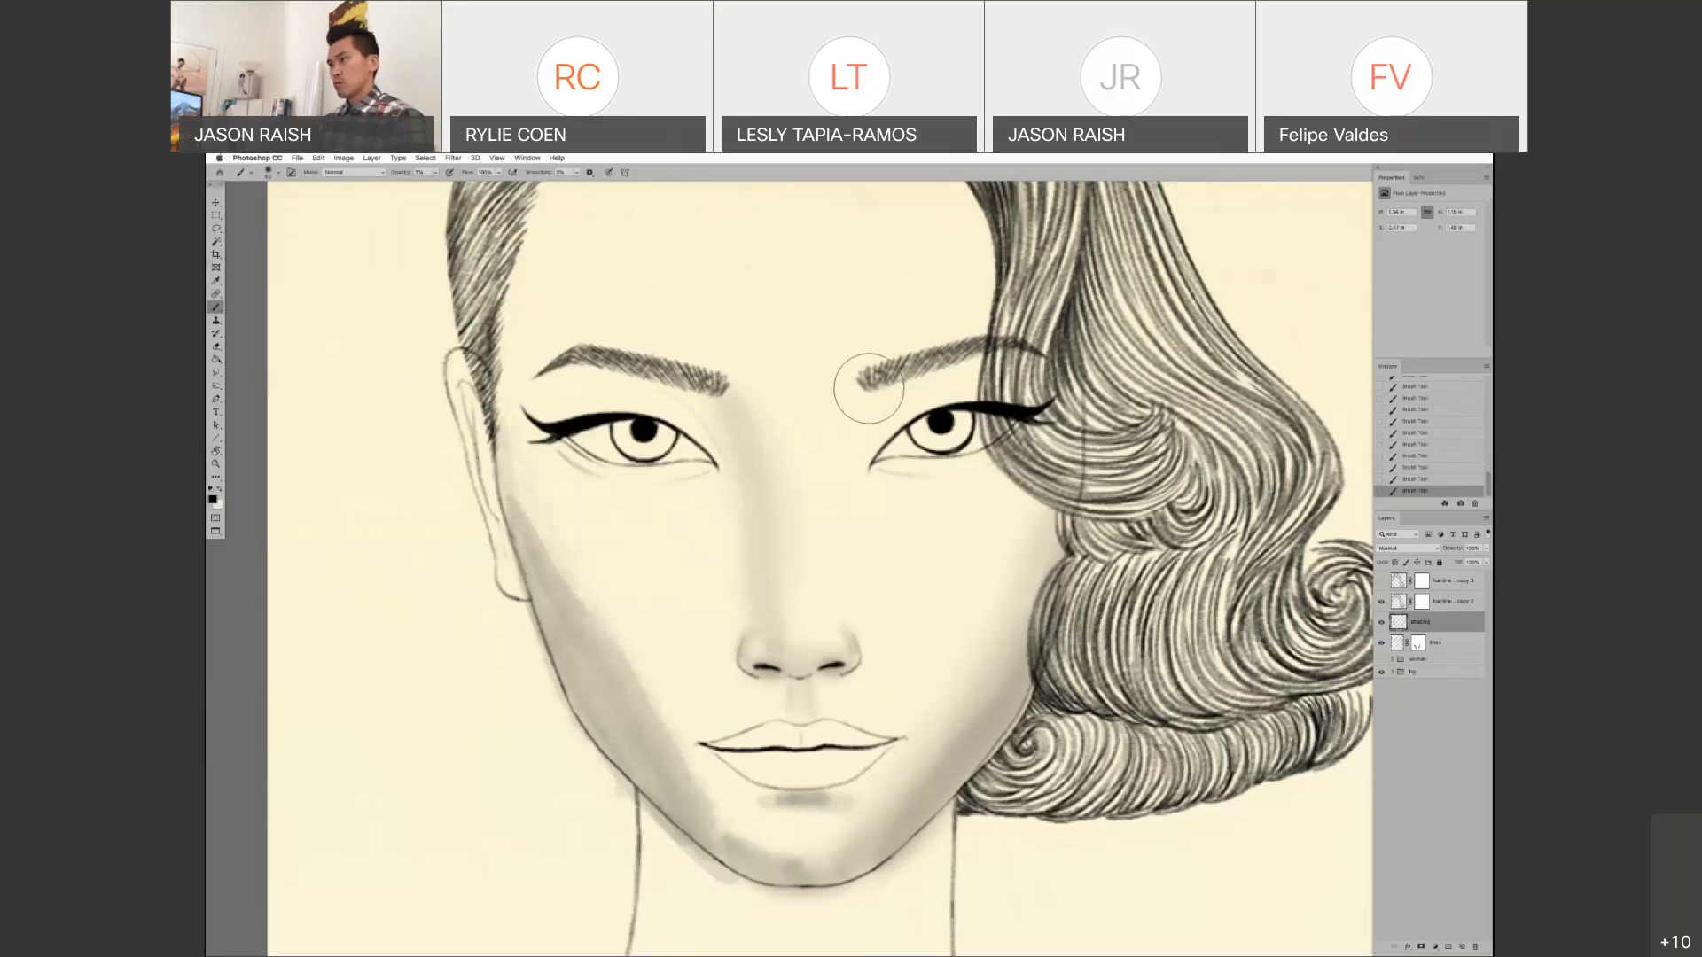
pyautogui.moveTo(869, 389); pyautogui.dragTo(828, 609)
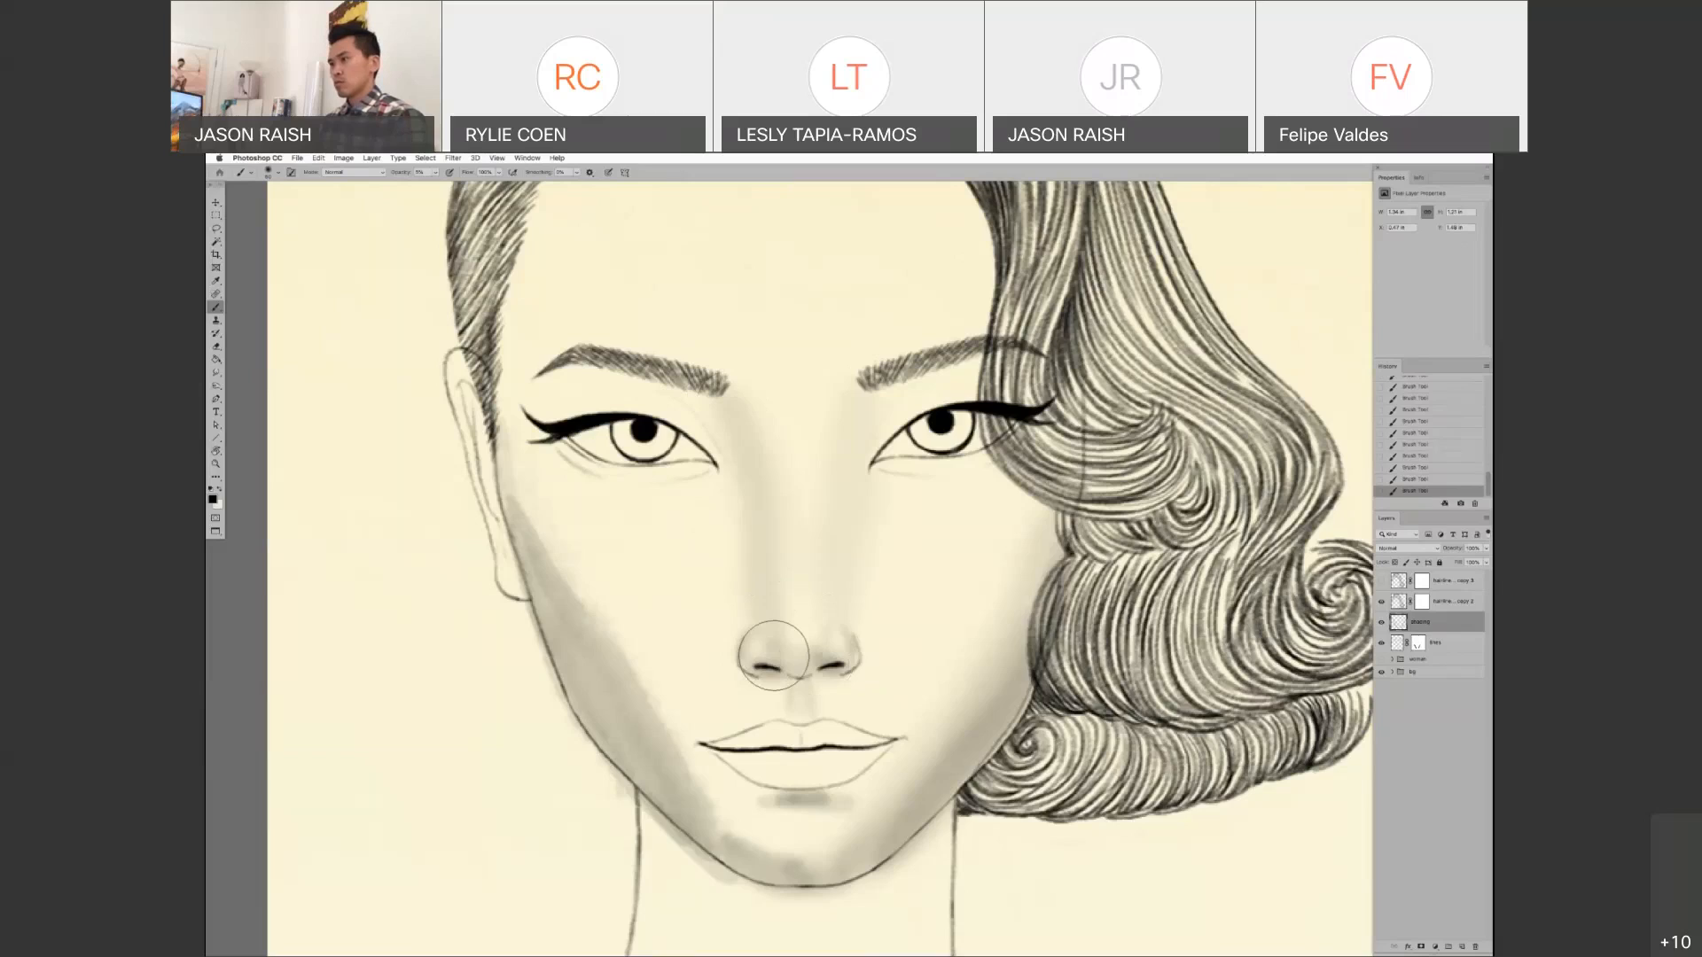
pyautogui.moveTo(846, 500); pyautogui.dragTo(816, 608)
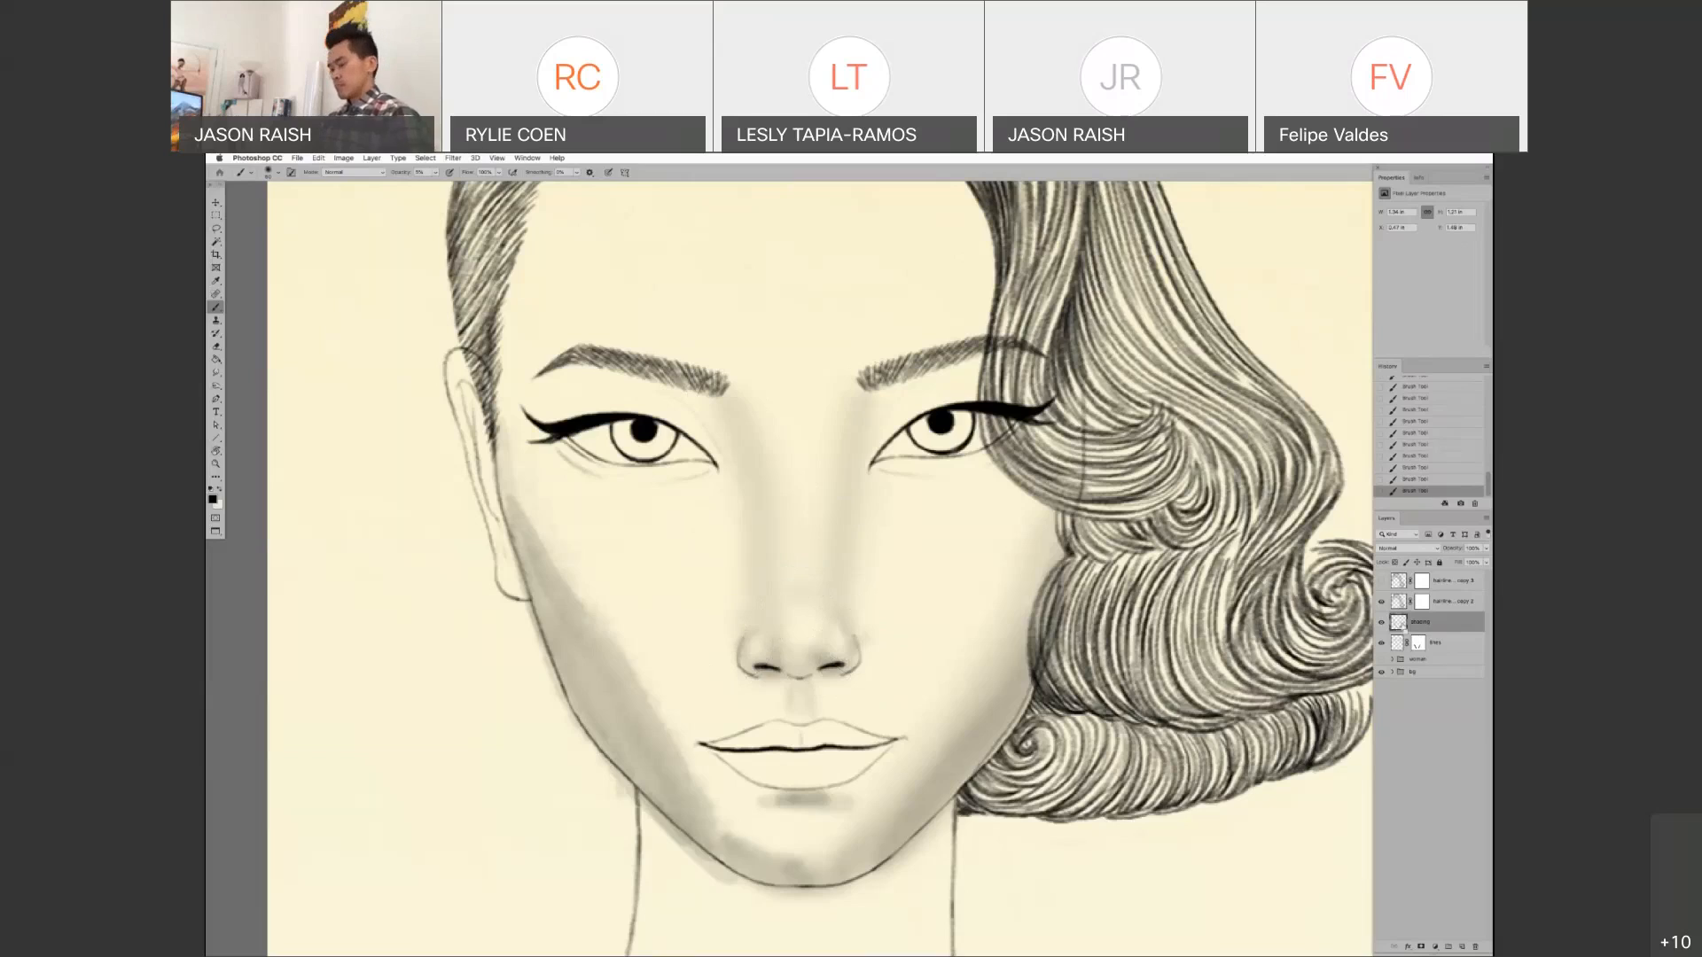
# - Try duplicating the shading layer to deepen the shadows, and undo the duplication
pyautogui.hotkey('ctrl', 'j')
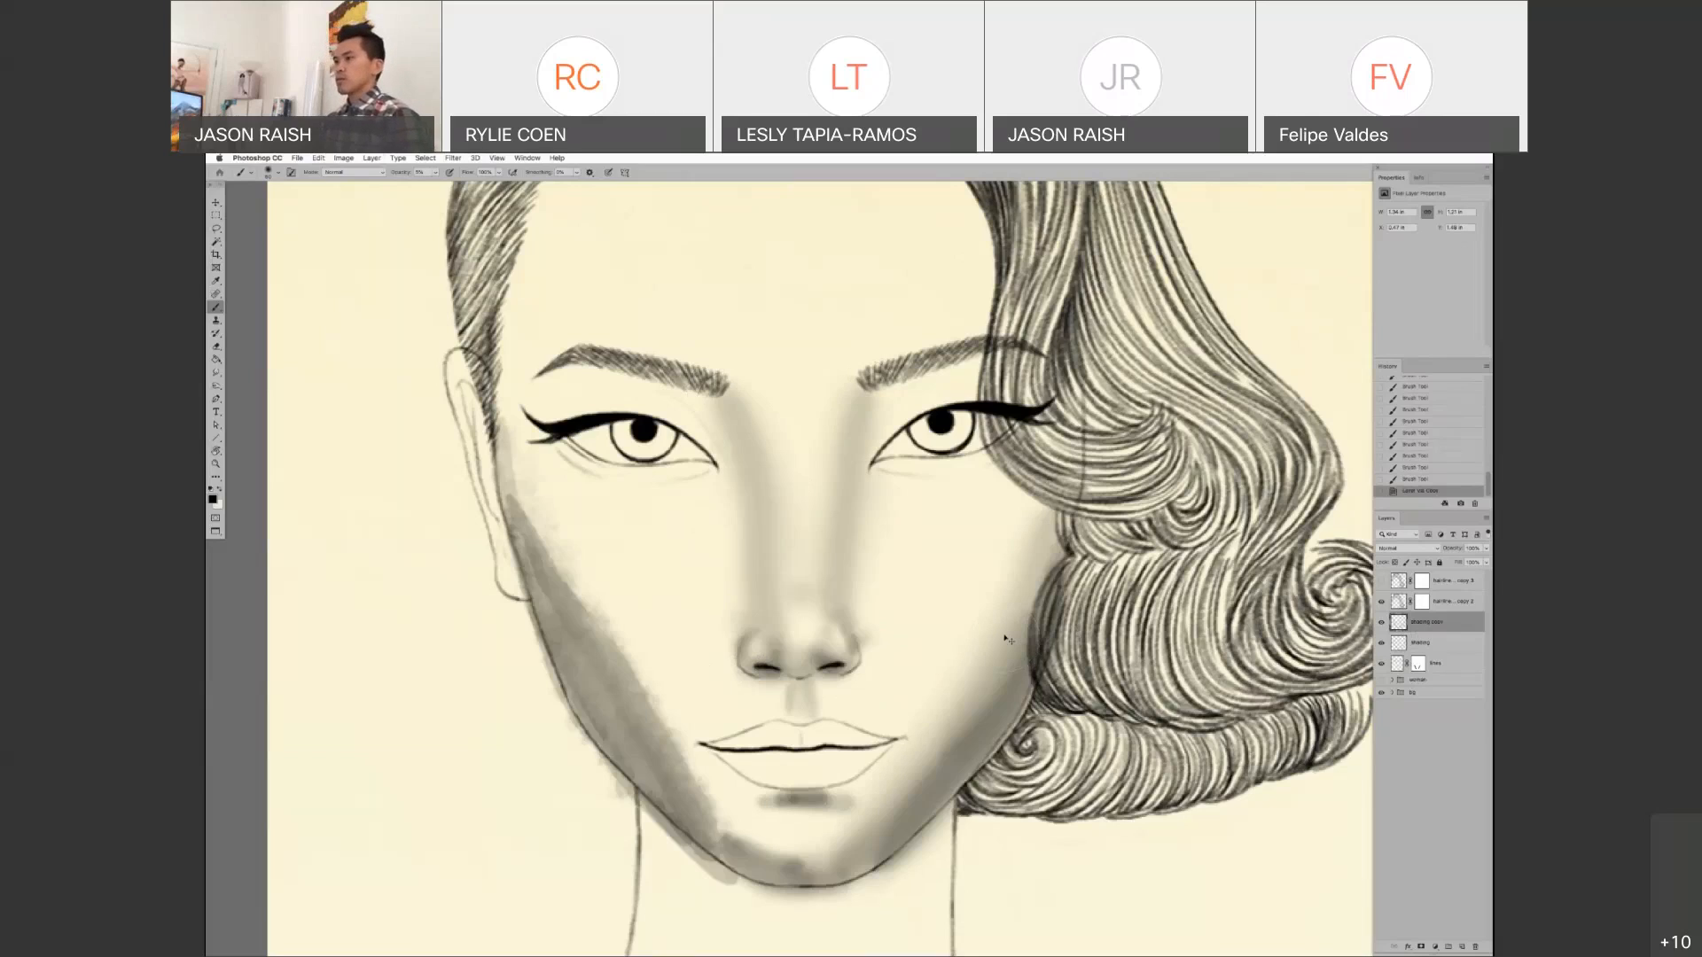
pyautogui.hotkey('ctrl', 'z')
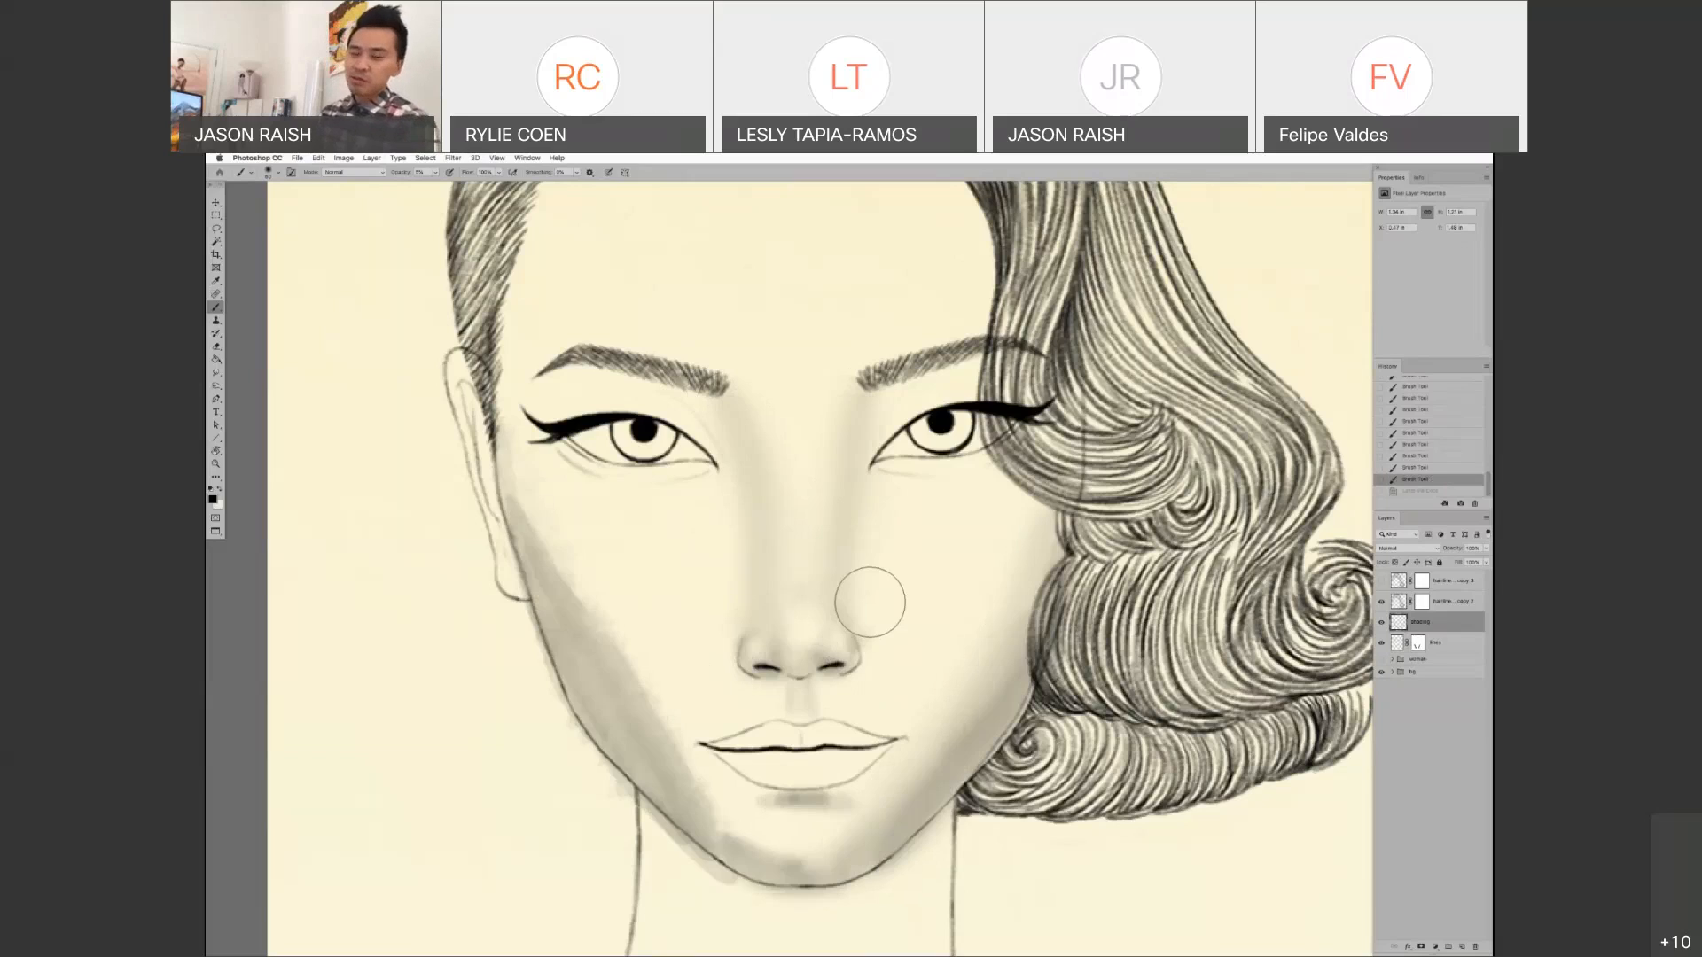
pyautogui.moveTo(822, 633); pyautogui.dragTo(838, 646)
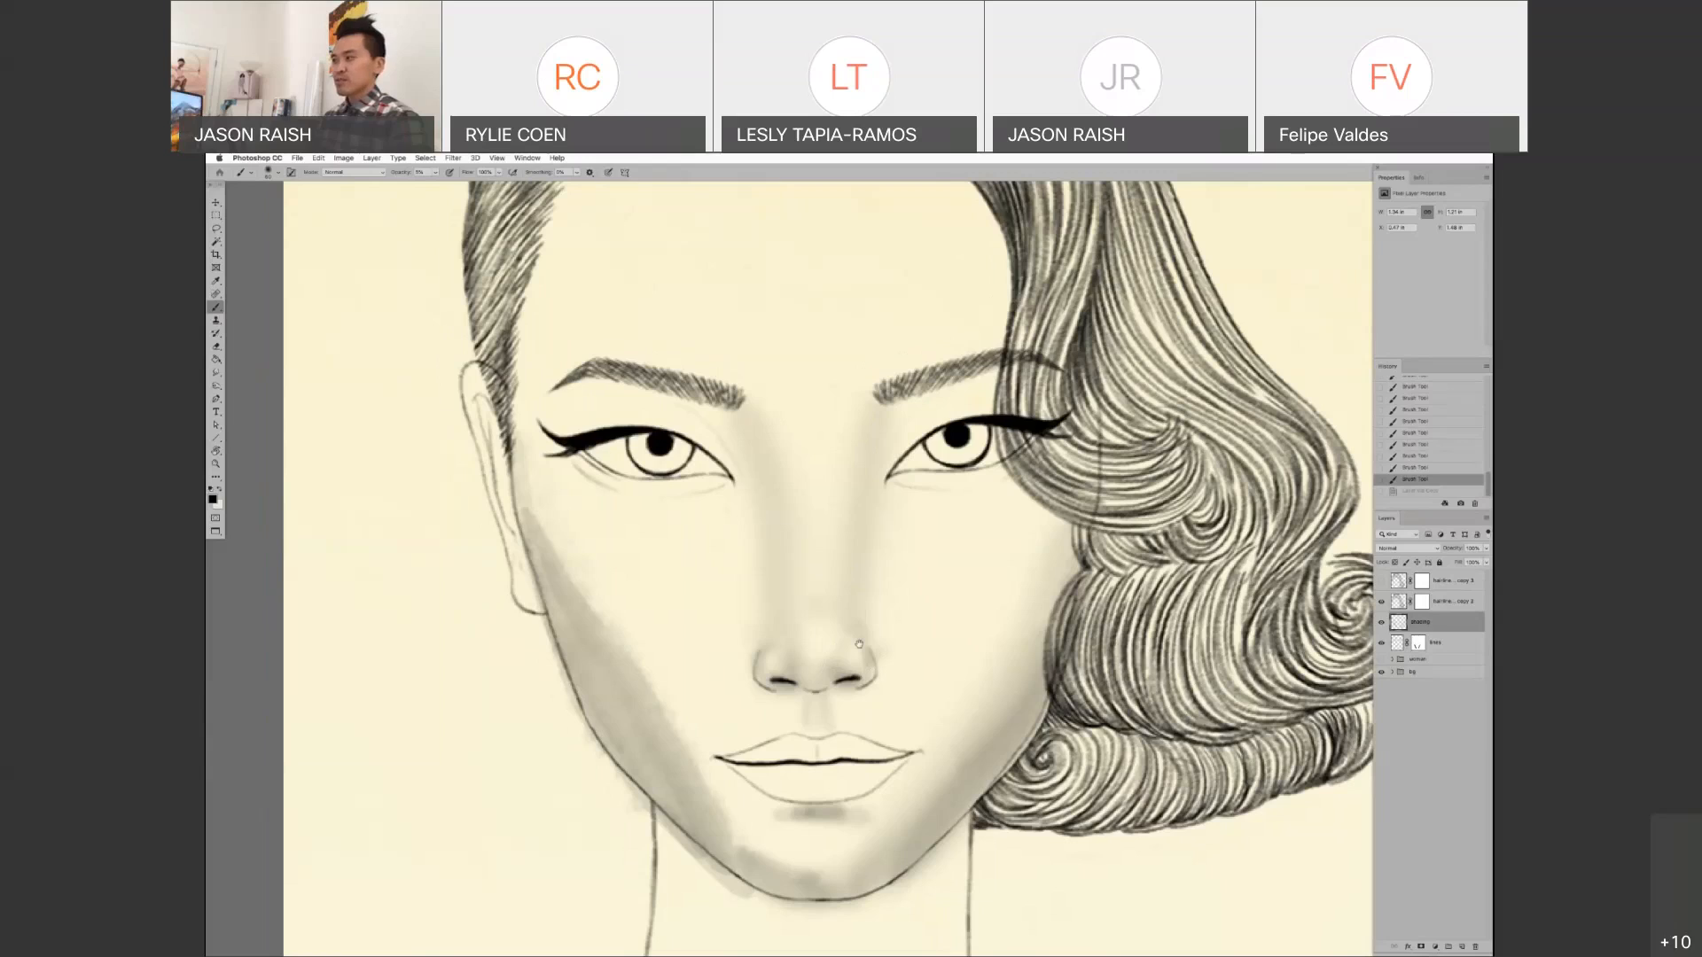
pyautogui.moveTo(859, 644); pyautogui.dragTo(867, 676)
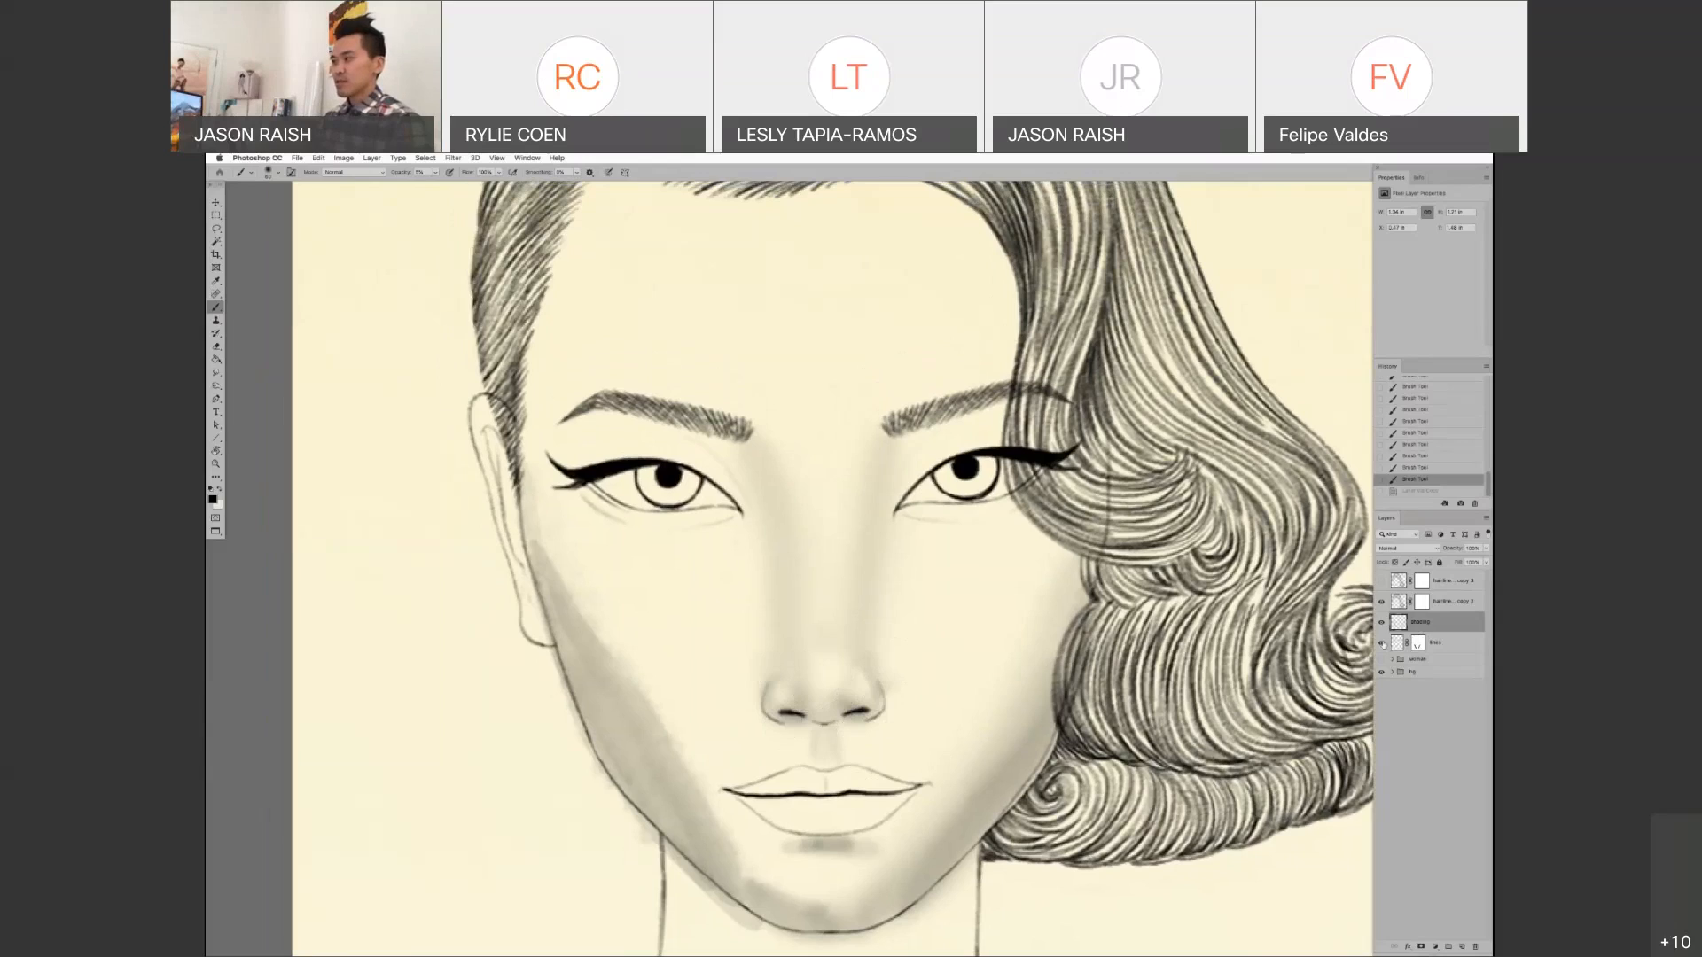
# - Target the line art layer's mask and paint black with a smaller brush to hide the outer nostril outlines
pyautogui.click(1417, 643)
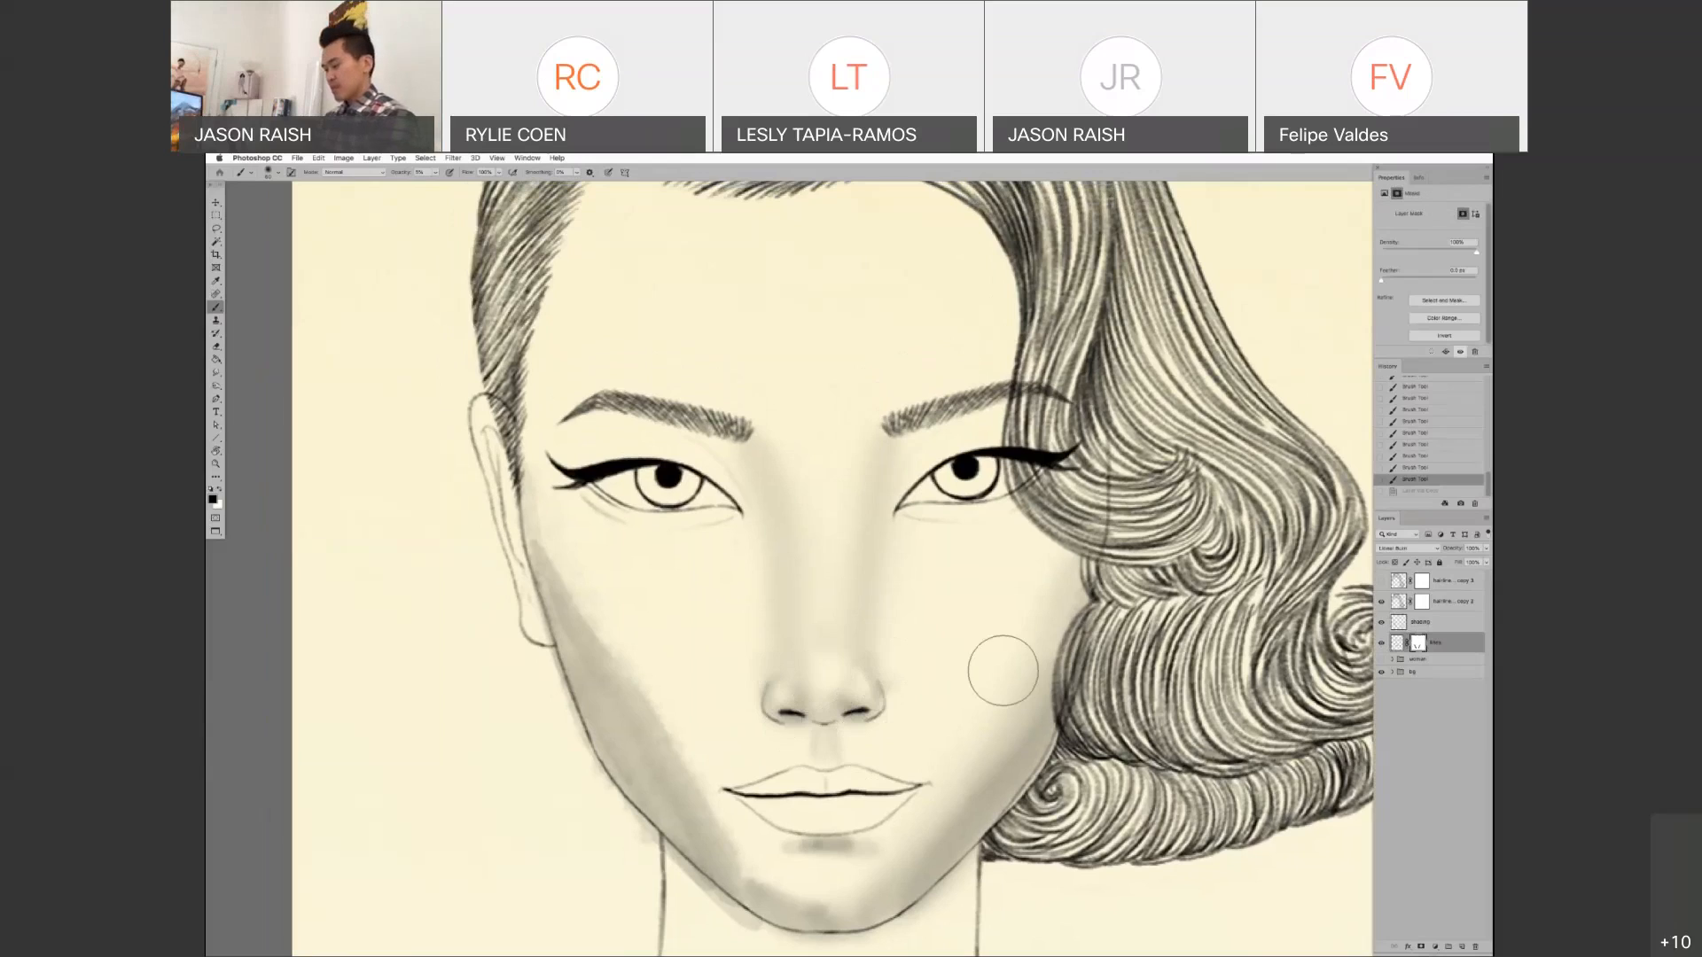
pyautogui.press('[')
pyautogui.press('[')
pyautogui.press('[')
pyautogui.press('[')
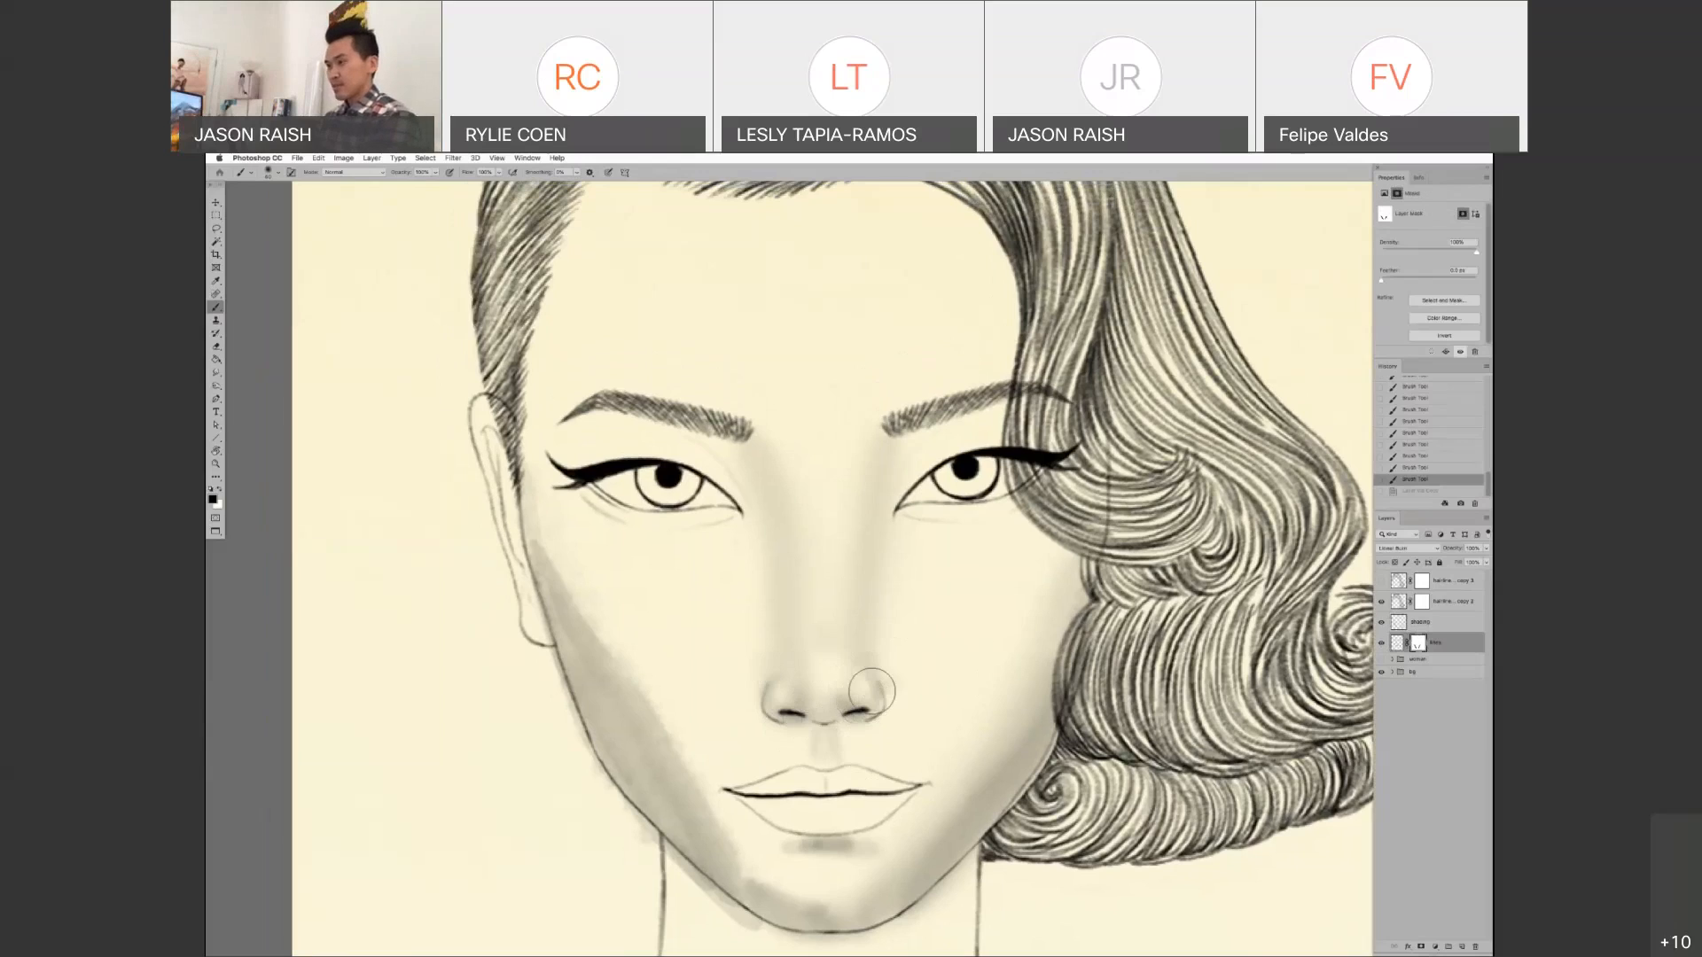
pyautogui.click(873, 724)
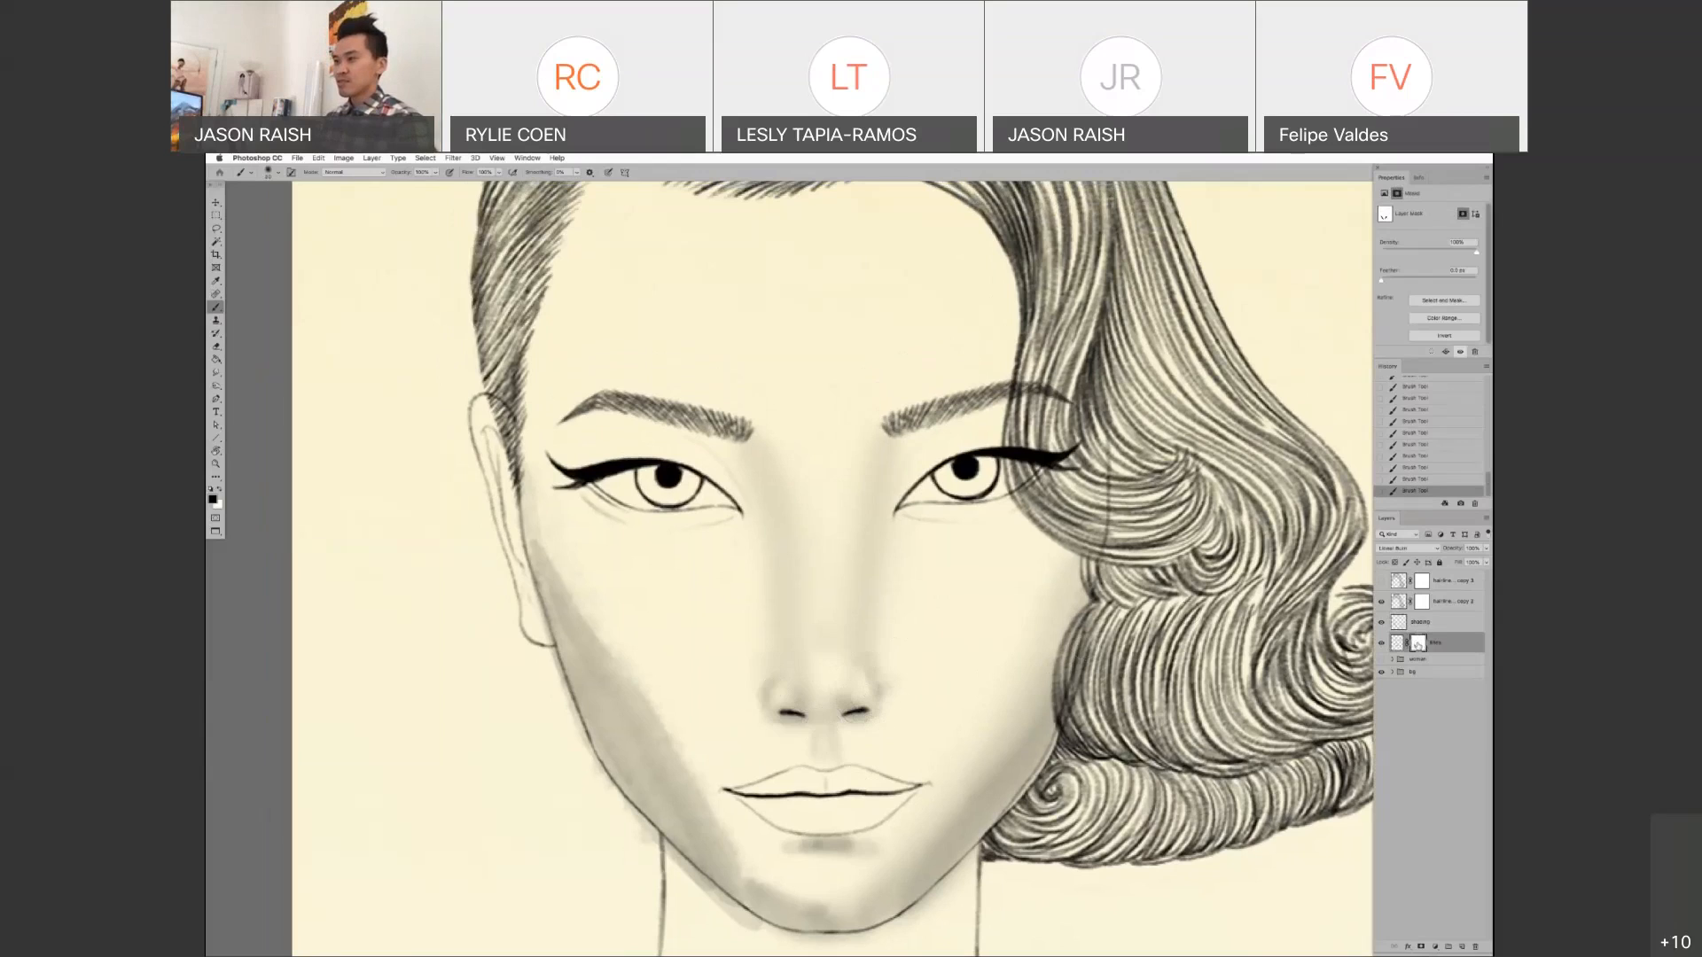
# - Disable the line art layer's mask, try erasing the nose outlines on the layer itself, and undo the eraser strokes
pyautogui.keyDown('shift'); pyautogui.click(1417, 645); pyautogui.keyUp('shift')
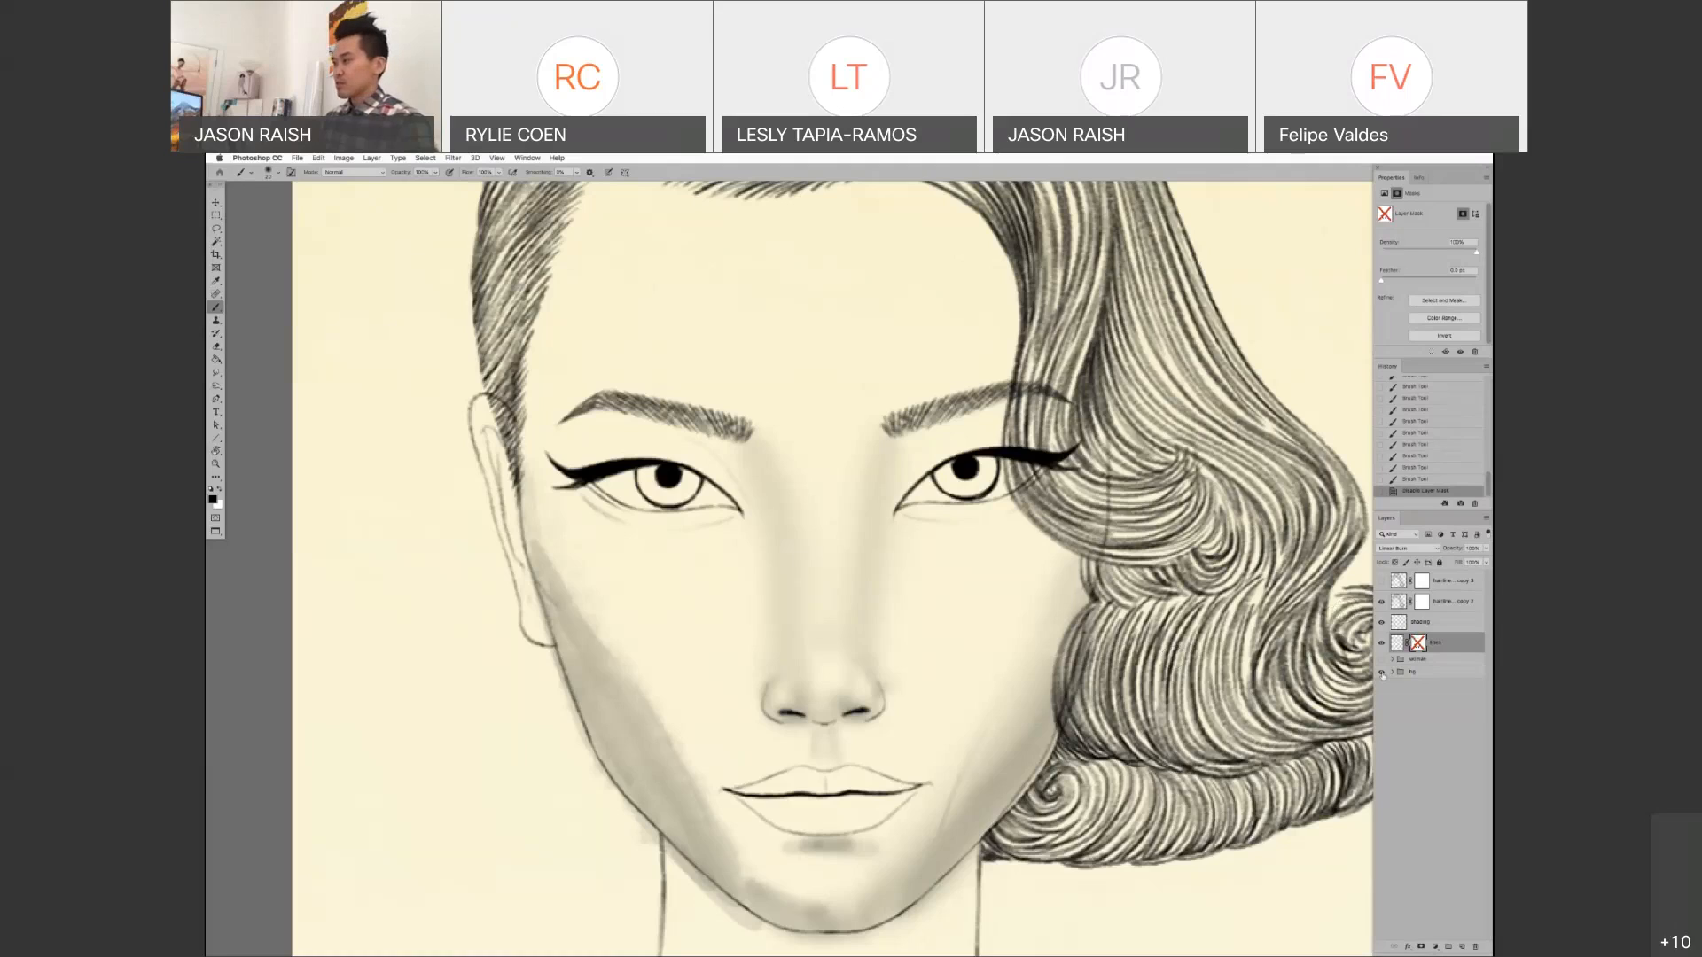
pyautogui.press('e')
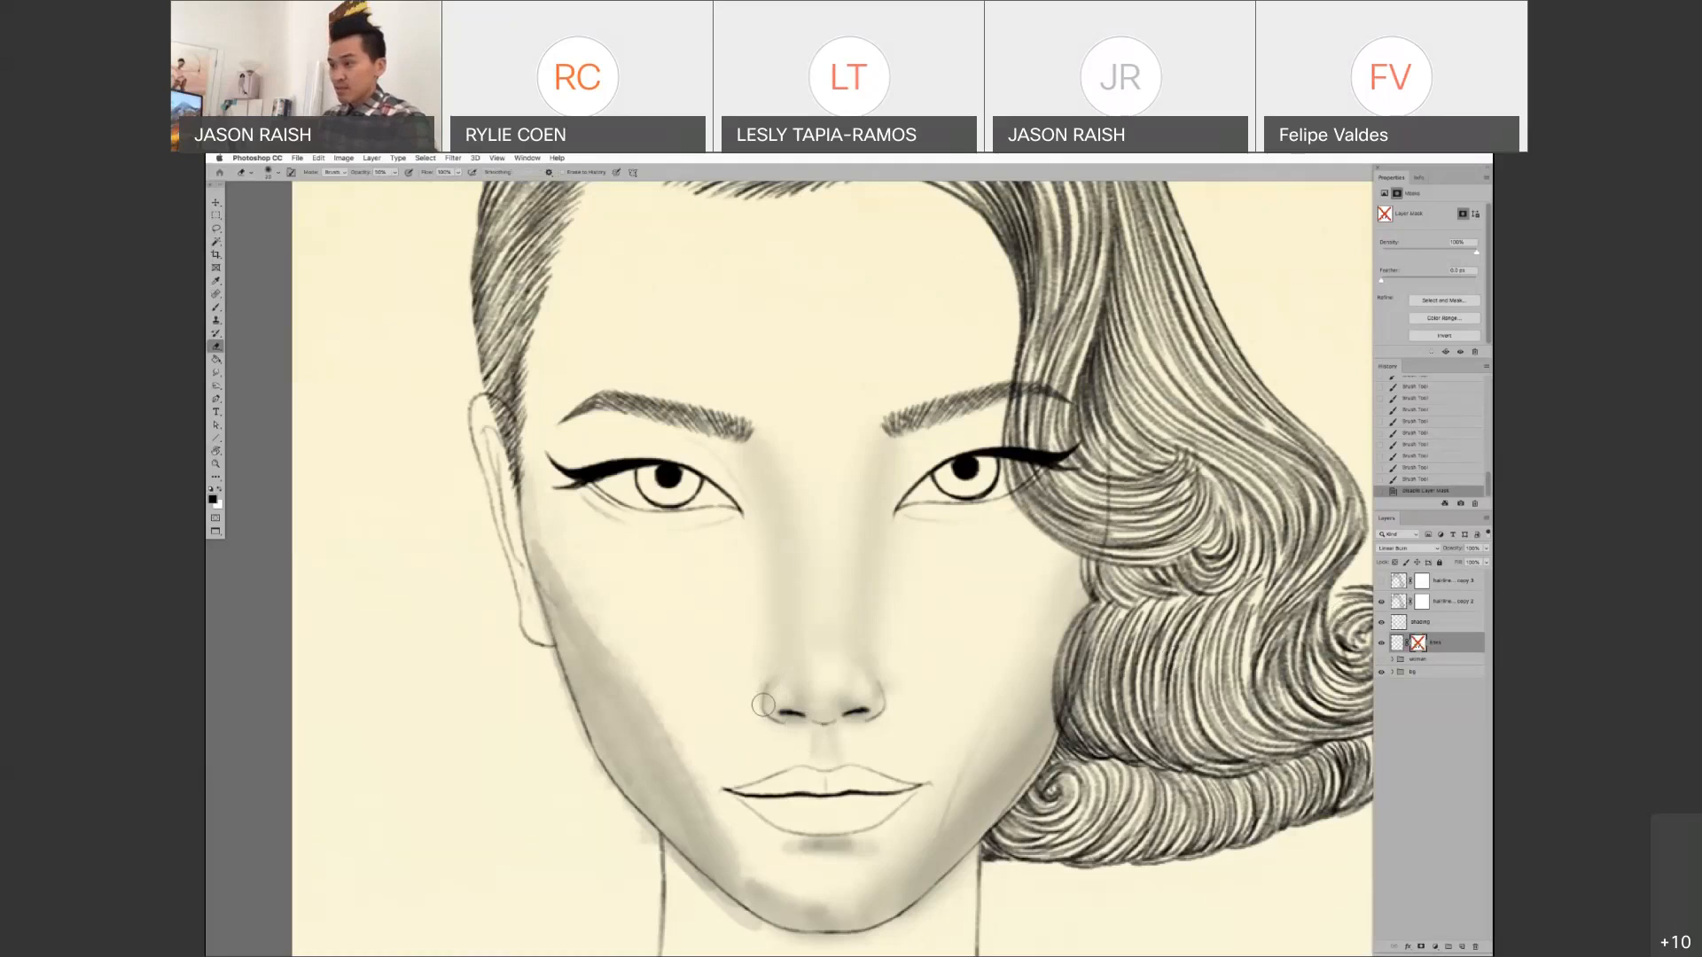
pyautogui.click(773, 721)
pyautogui.press('super+z')
pyautogui.click(1398, 642)
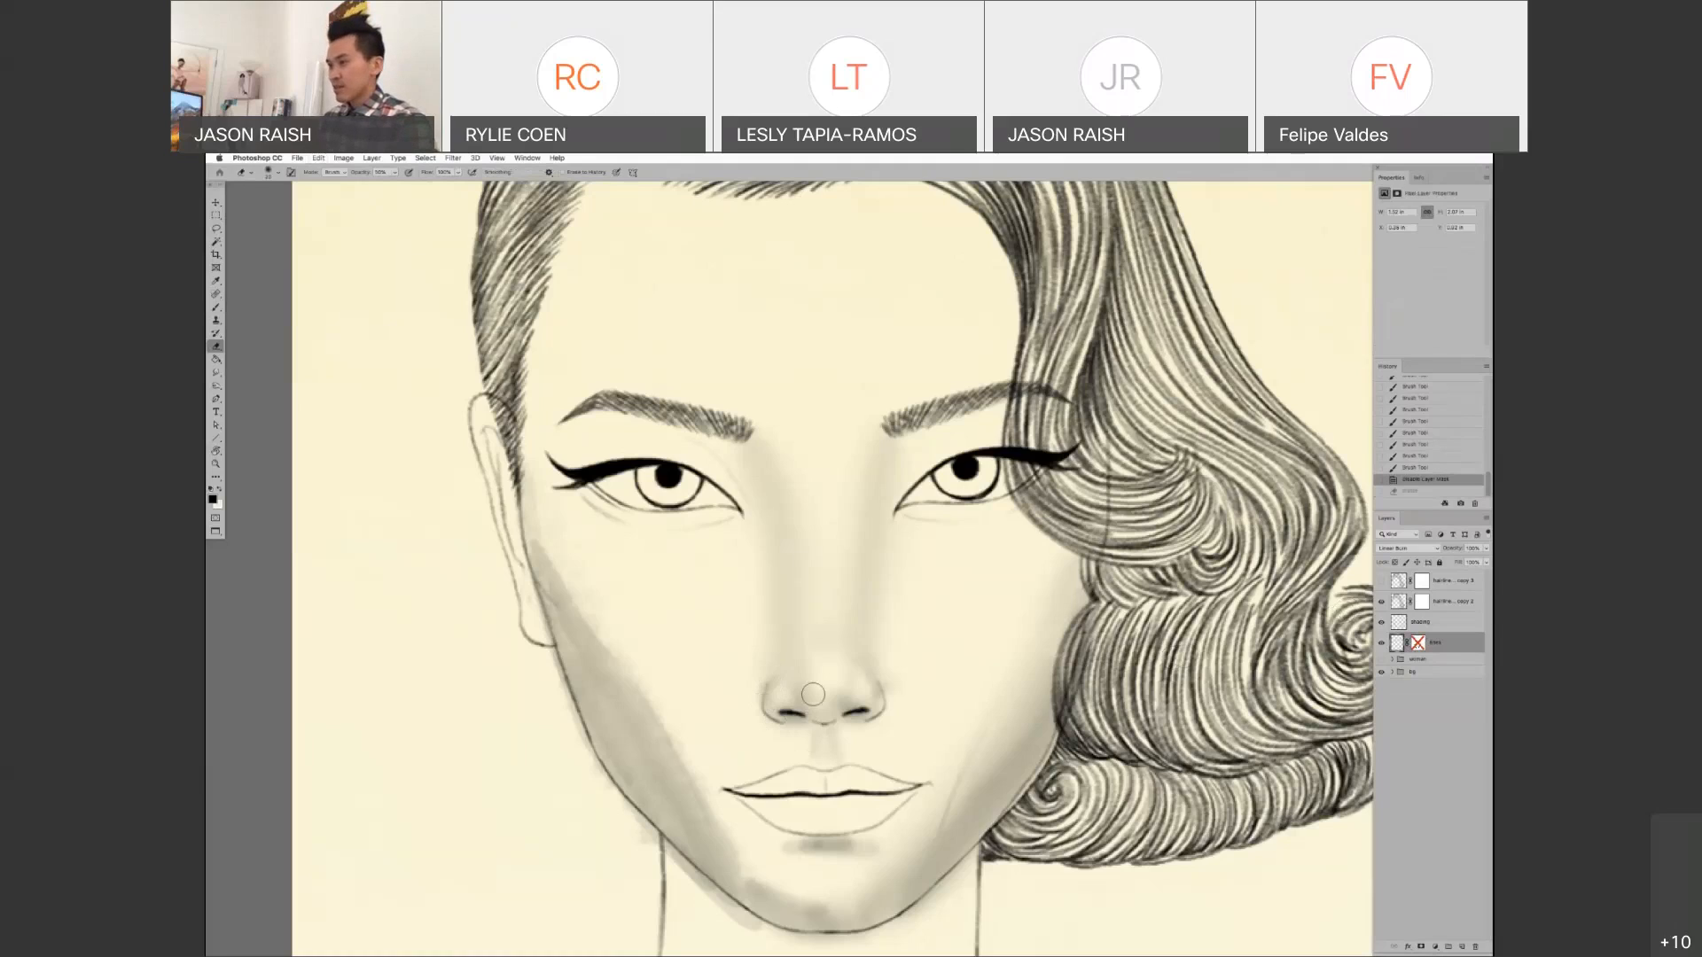
pyautogui.click(778, 725)
pyautogui.click(818, 739)
pyautogui.click(821, 726)
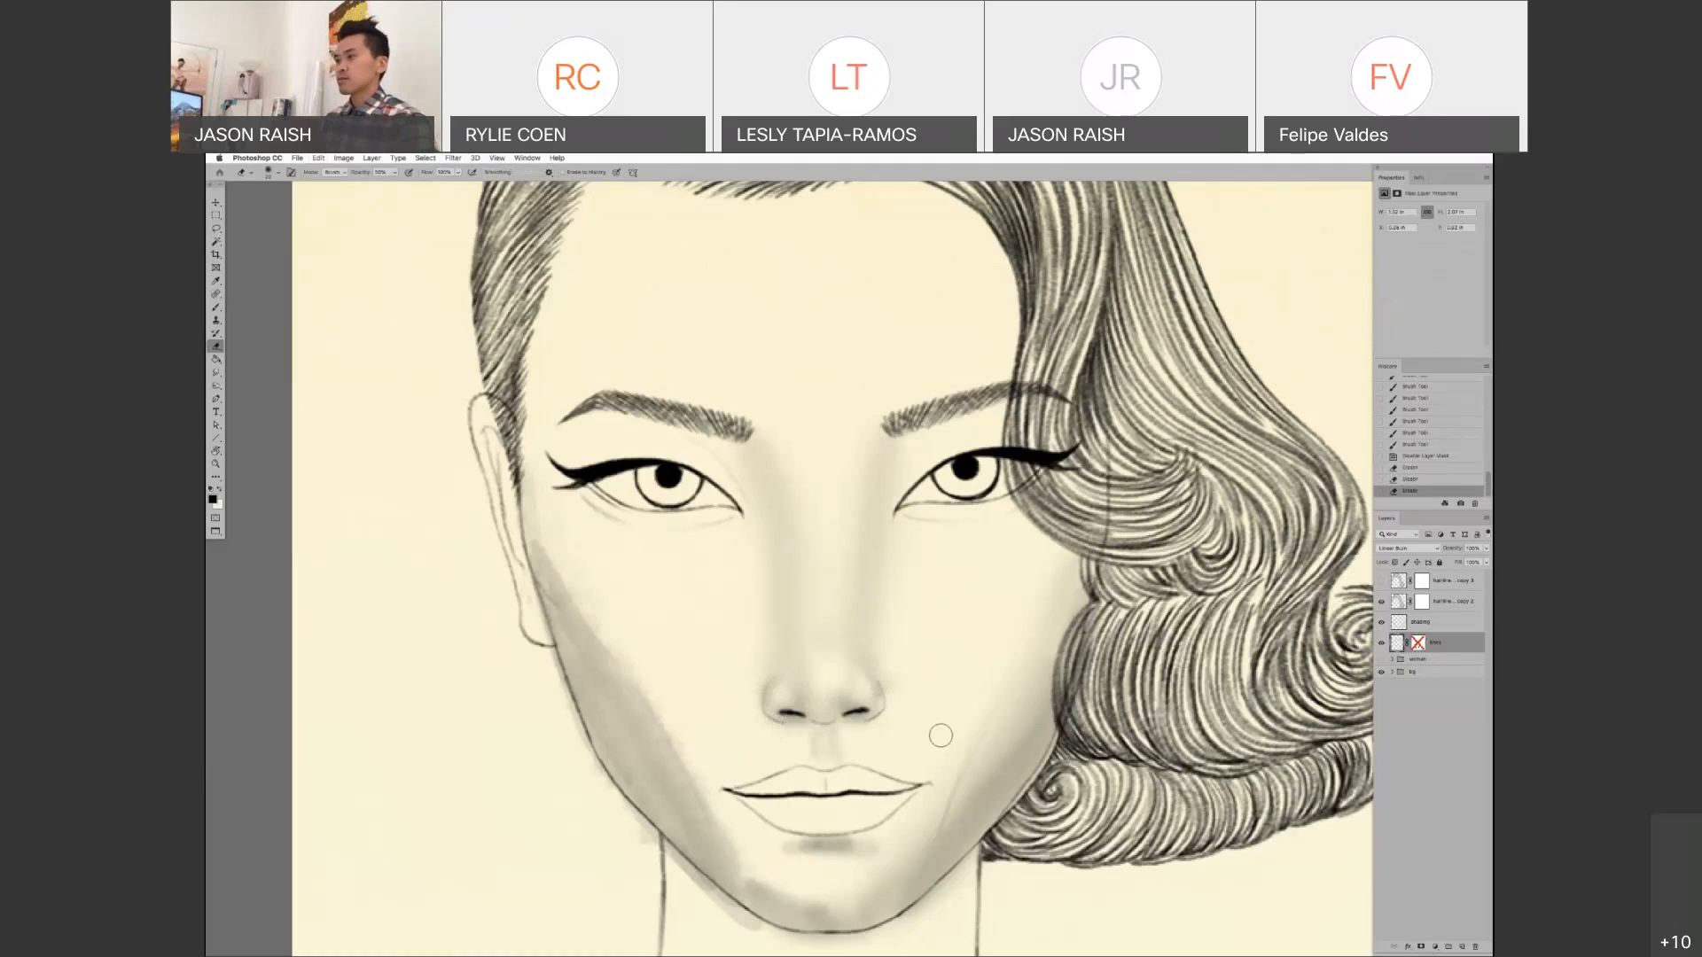
pyautogui.press('super+z')
pyautogui.press('super+z')
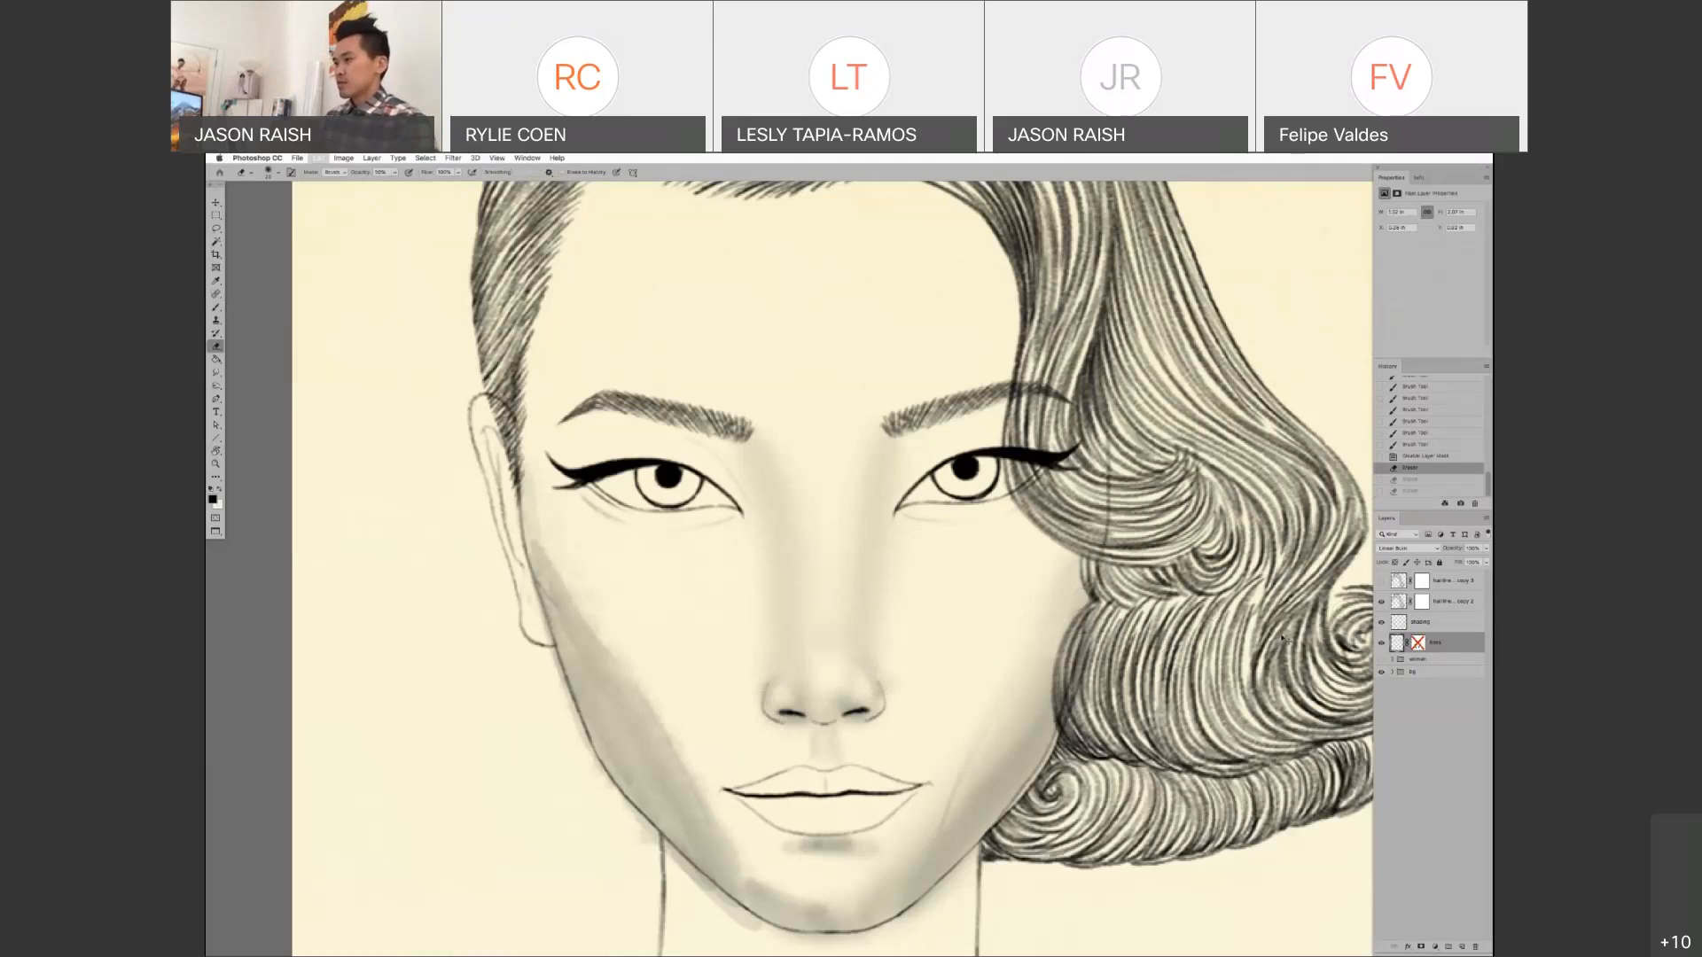
pyautogui.press('super+z')
# - Hide and show the line art layer to compare, and re-enable and select its mask
pyautogui.click(1381, 644)
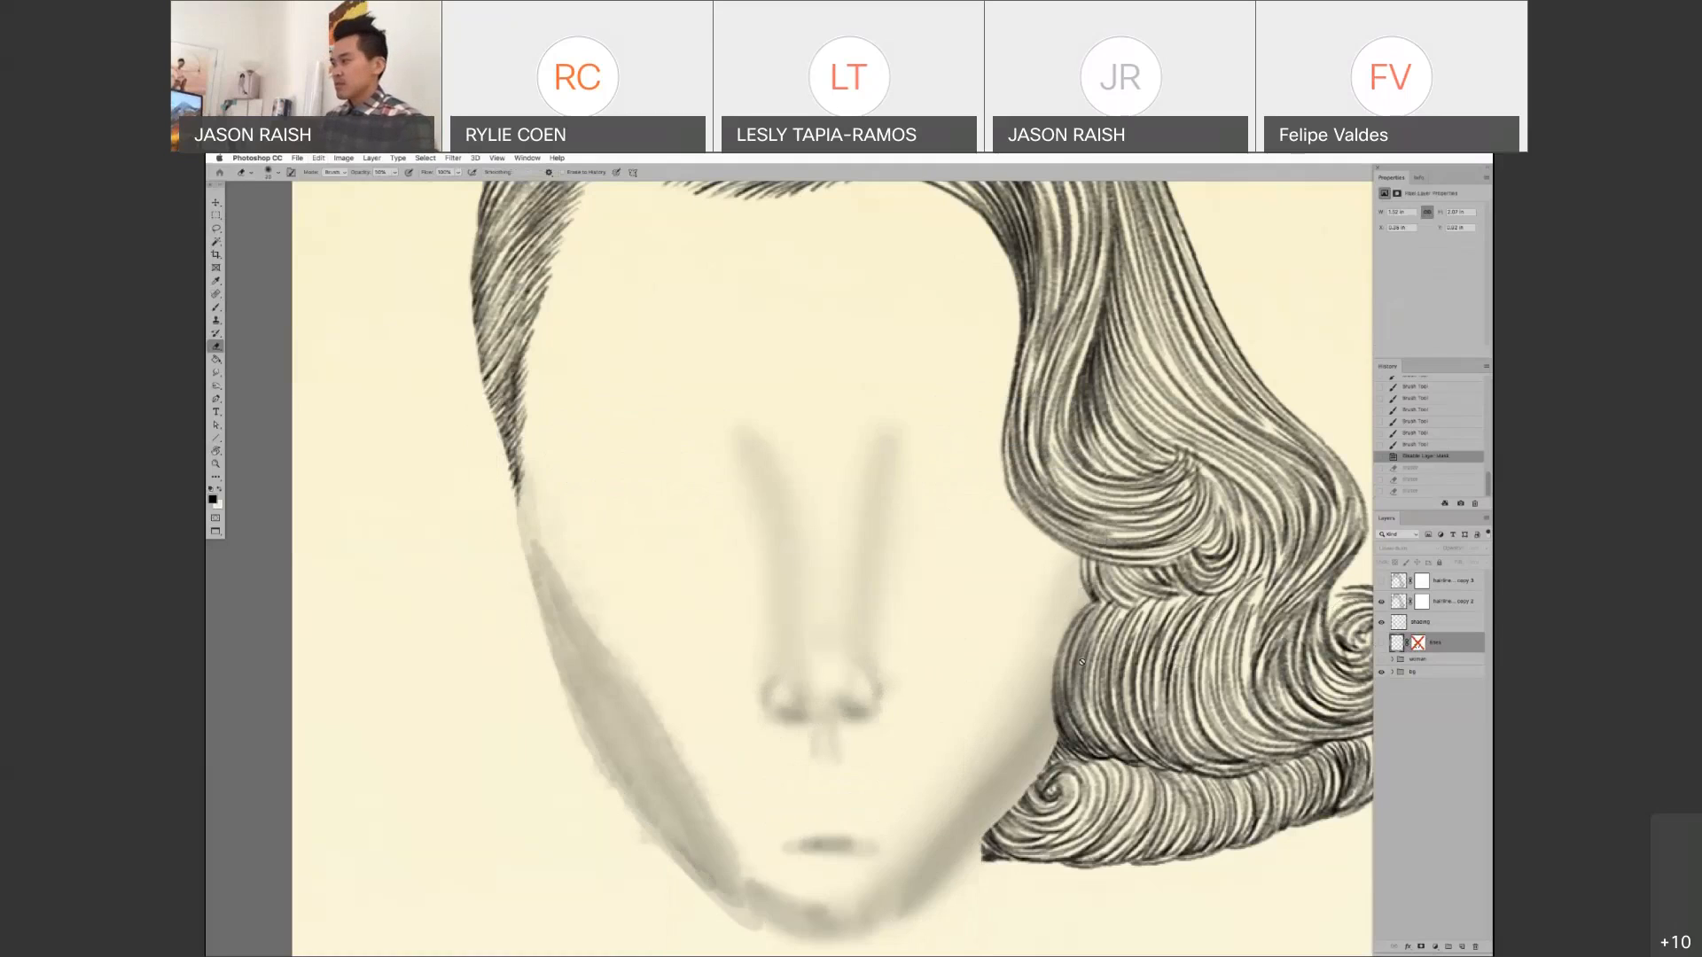
pyautogui.click(1381, 643)
pyautogui.keyDown('shift'); pyautogui.click(1417, 644); pyautogui.keyUp('shift')
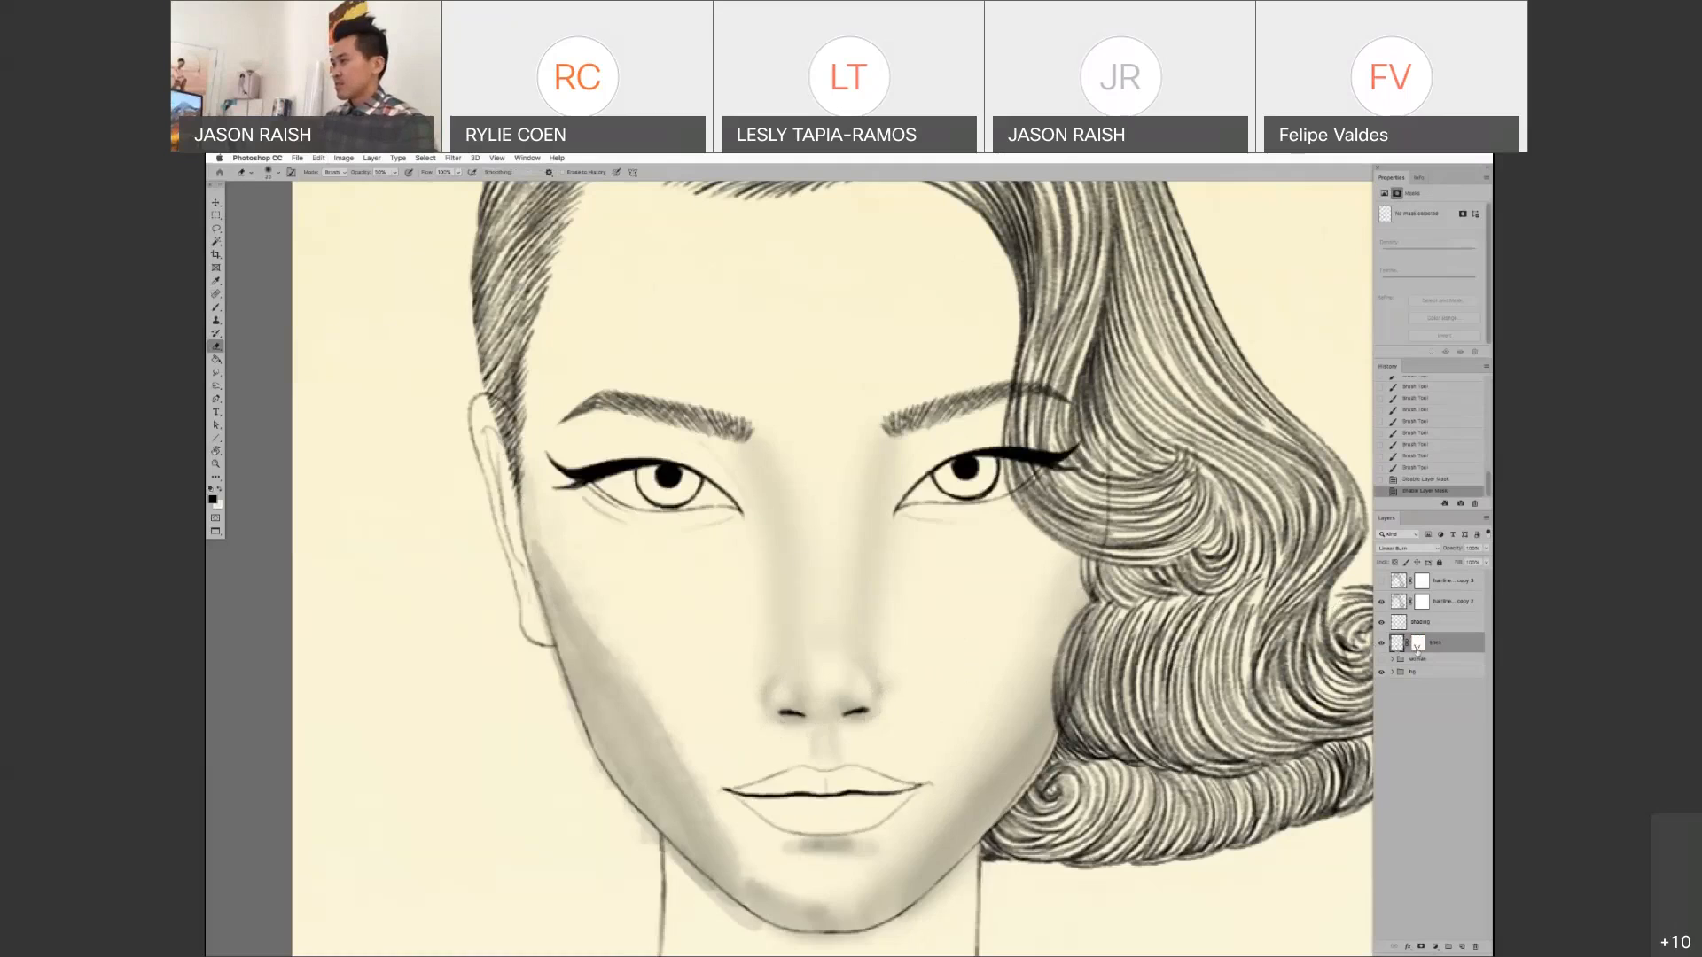
pyautogui.click(1417, 644)
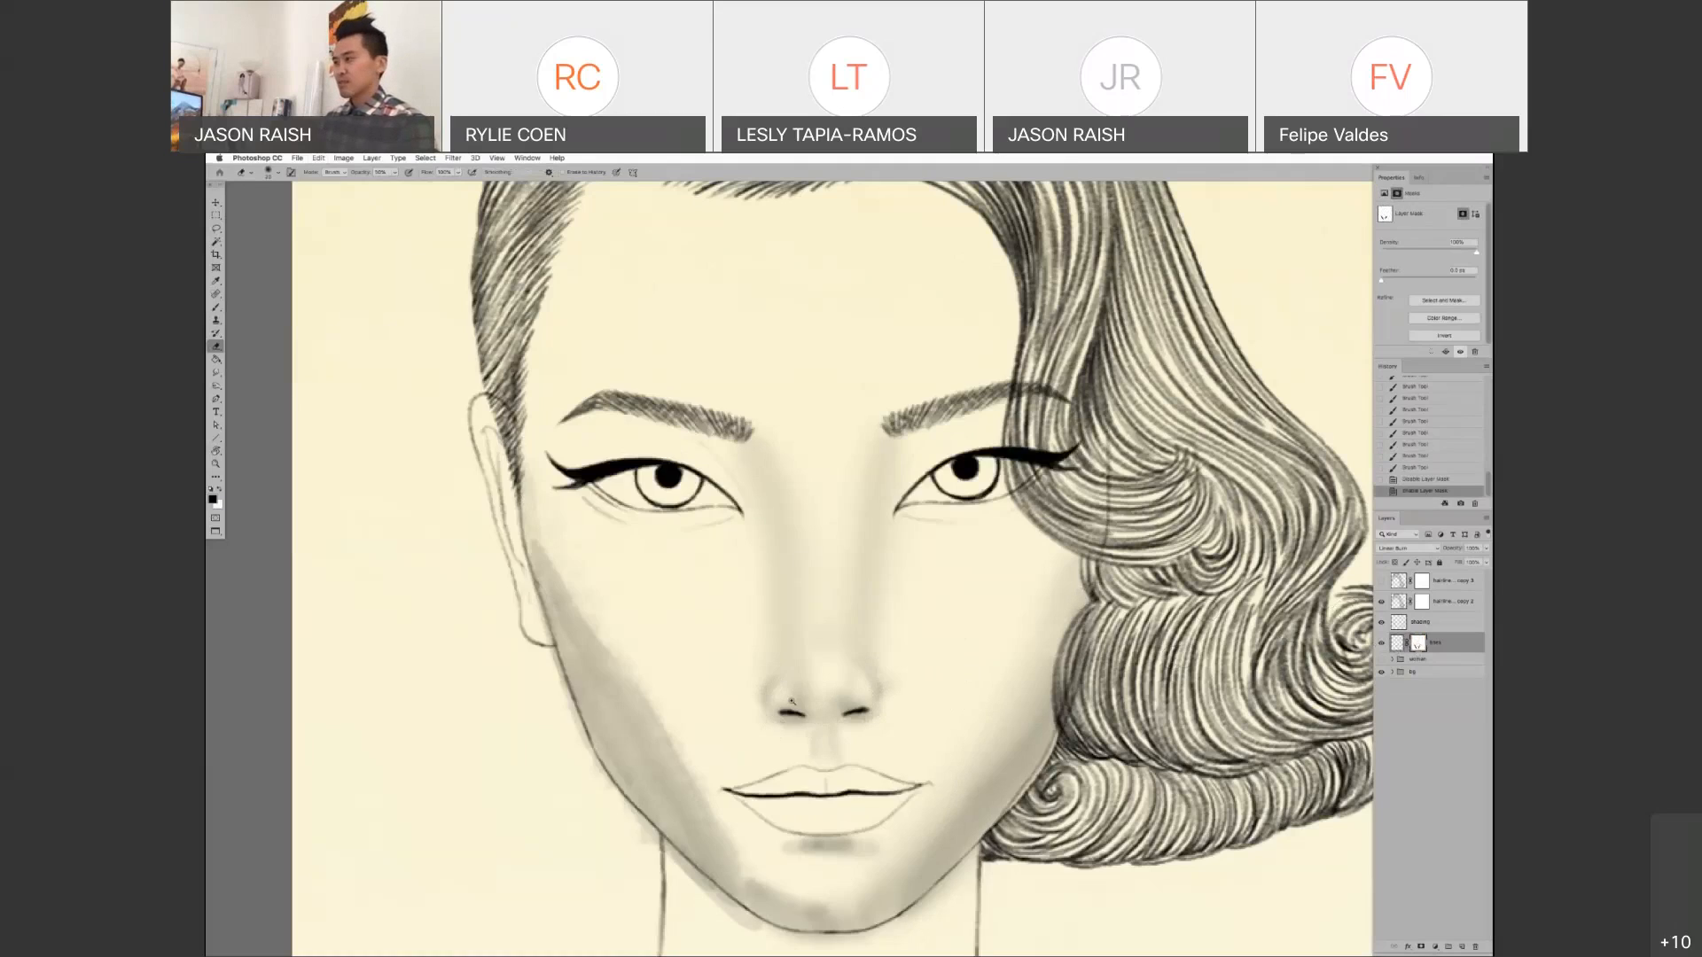
# - Examine the eraser's brush presets, size and hardness while zoomed in on the nose
pyautogui.scroll(1, 791, 702)
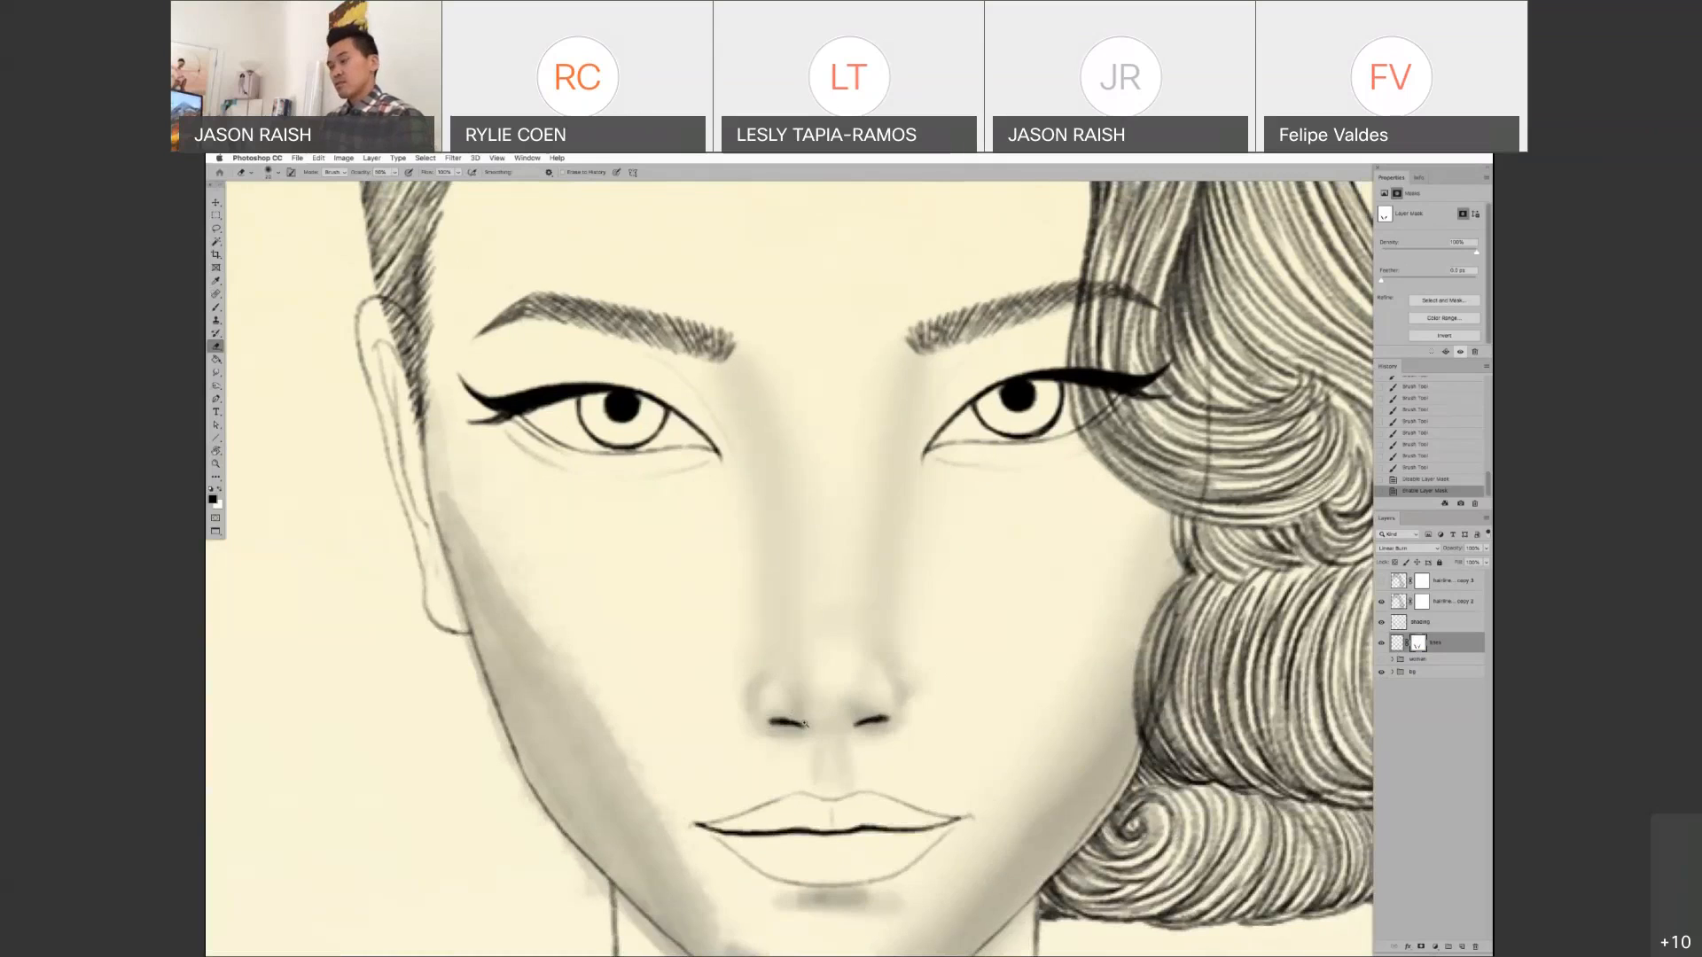
pyautogui.scroll(1, 804, 723)
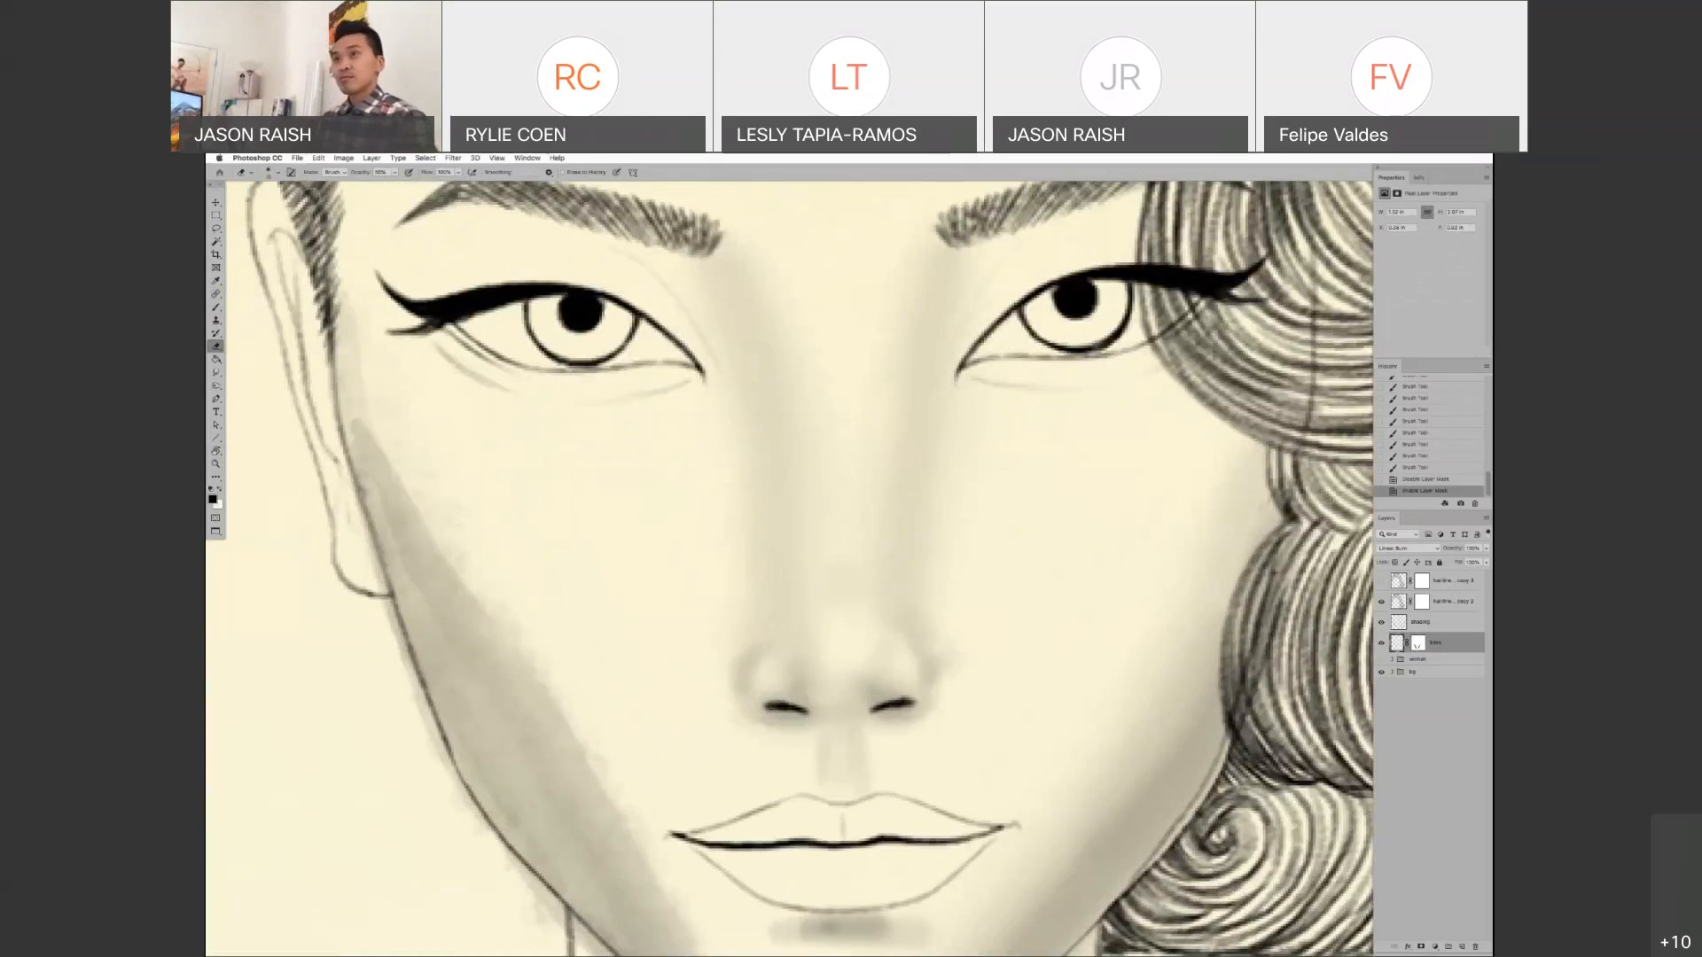
pyautogui.click(279, 177)
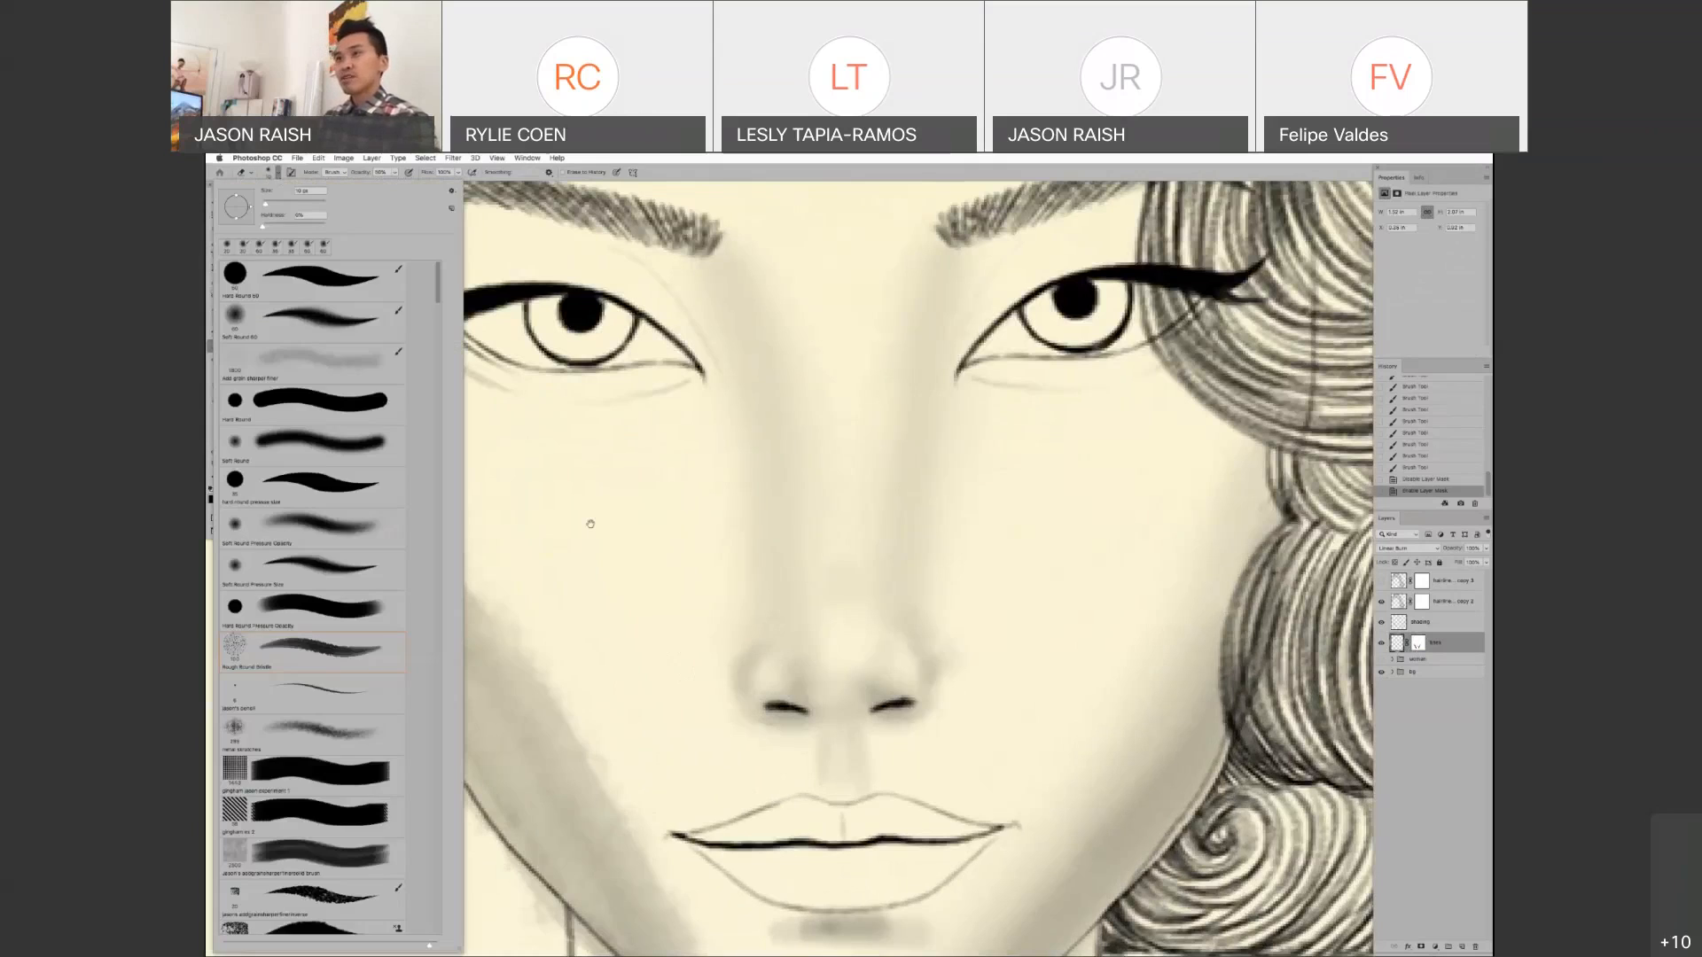
pyautogui.moveTo(590, 523); pyautogui.dragTo(589, 526)
pyautogui.click(278, 173)
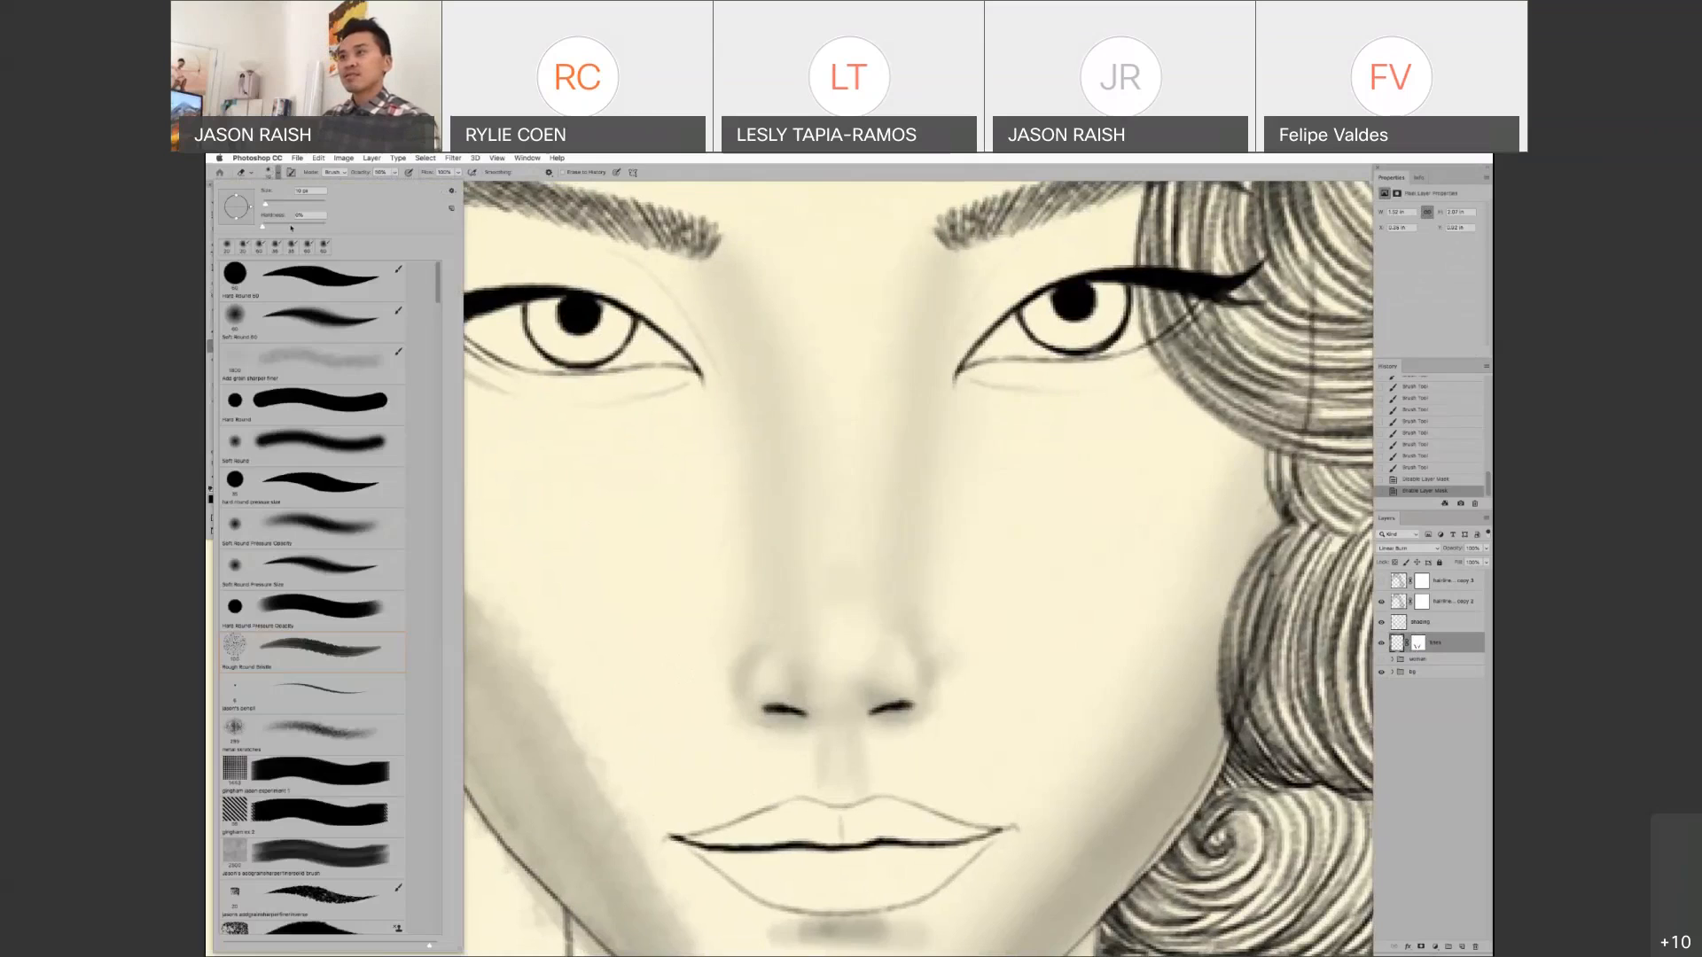
pyautogui.click(655, 648)
pyautogui.moveTo(655, 648); pyautogui.dragTo(654, 640)
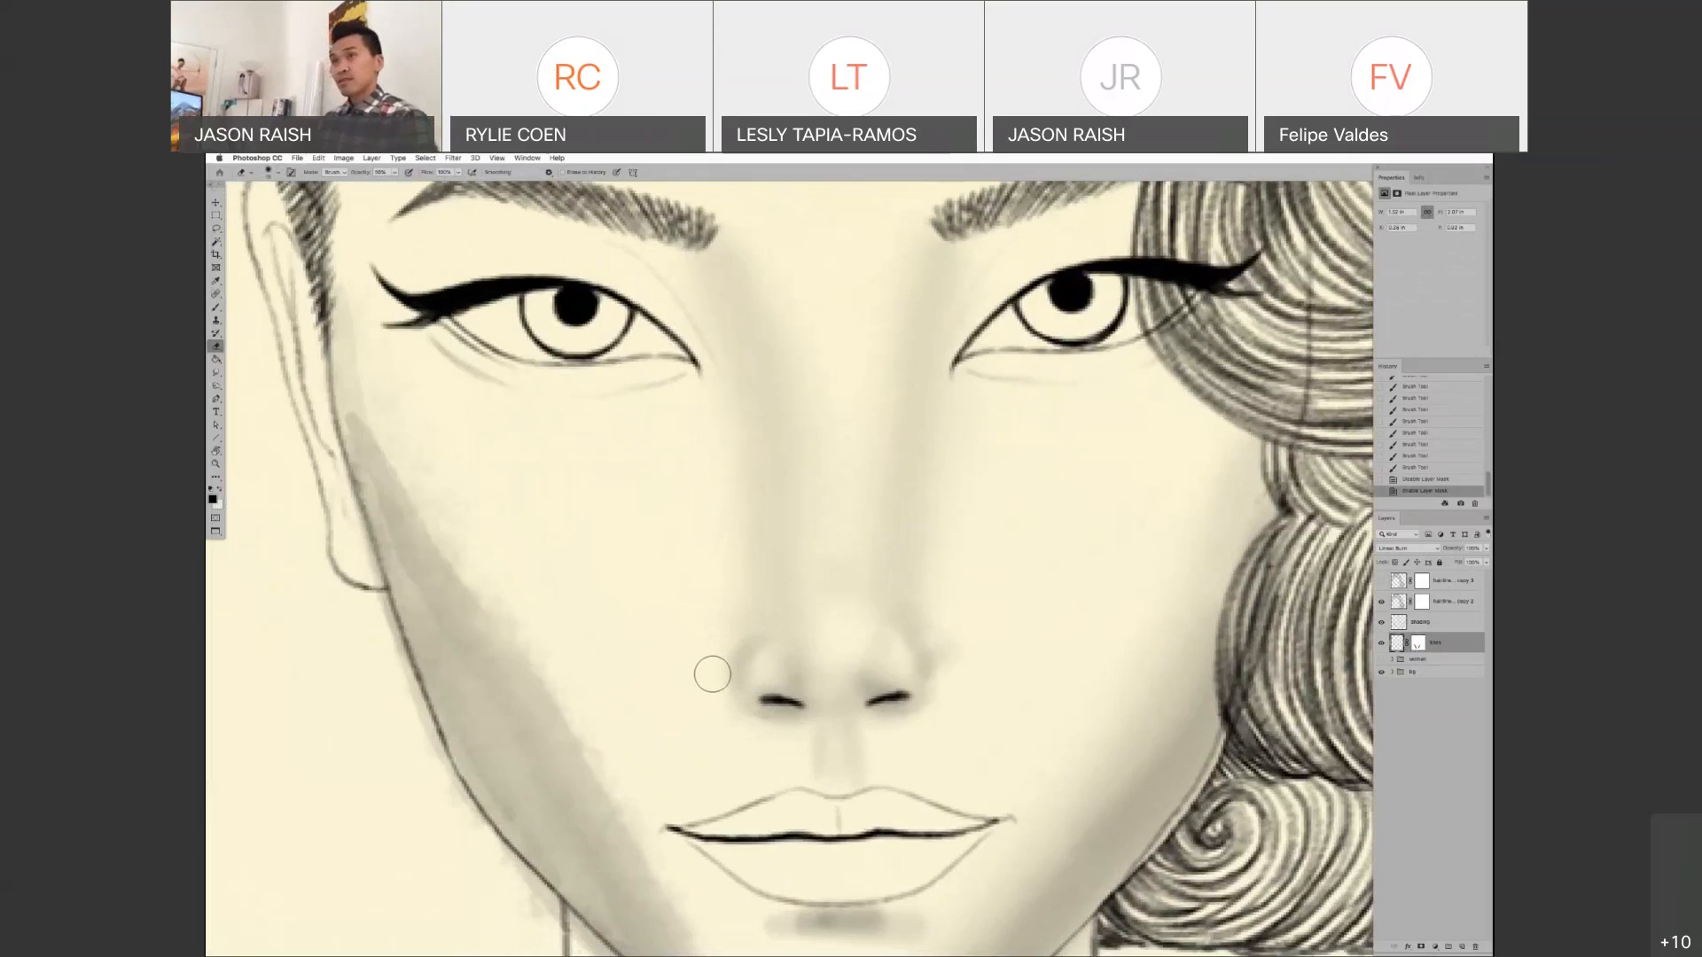
# - Reduce the eraser size, erase around one nostril on the line art layer, and select the shading layer
pyautogui.press('[')
pyautogui.press('[')
pyautogui.press('[')
pyautogui.press('[')
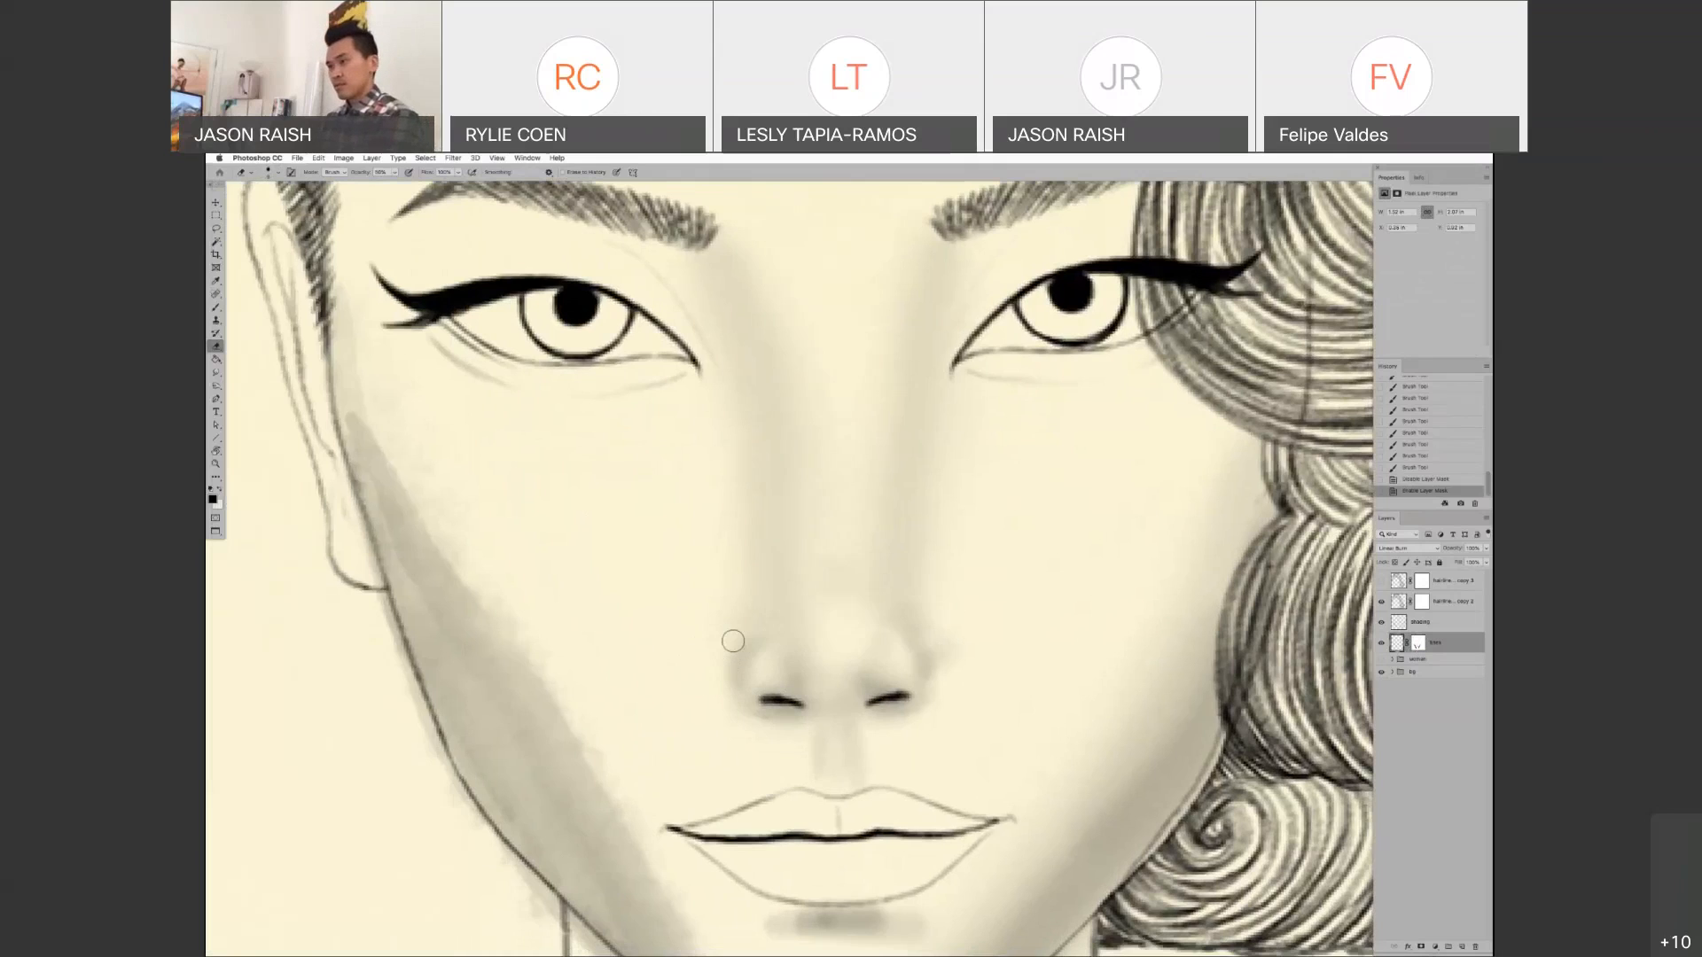
pyautogui.moveTo(715, 692); pyautogui.dragTo(793, 671)
pyautogui.hotkey('alt', ']')
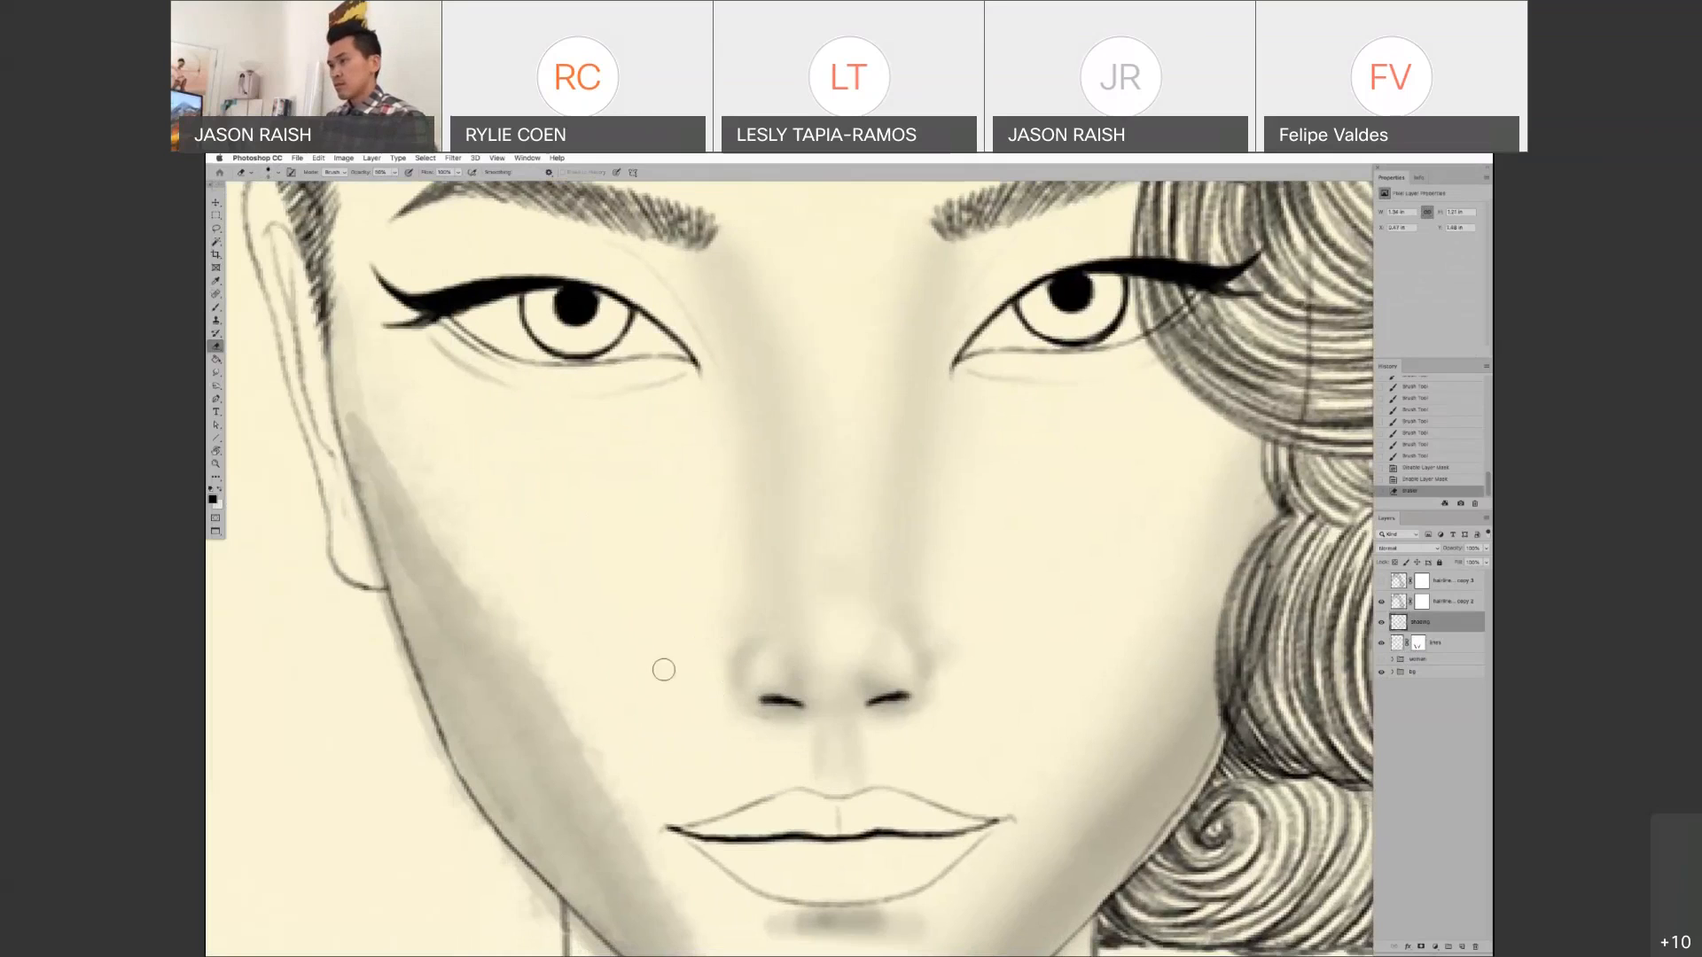
# - Try erasing the shading that spills outside both nostril wings with the eraser at full opacity
pyautogui.press('0')
pyautogui.moveTo(710, 656); pyautogui.dragTo(714, 657)
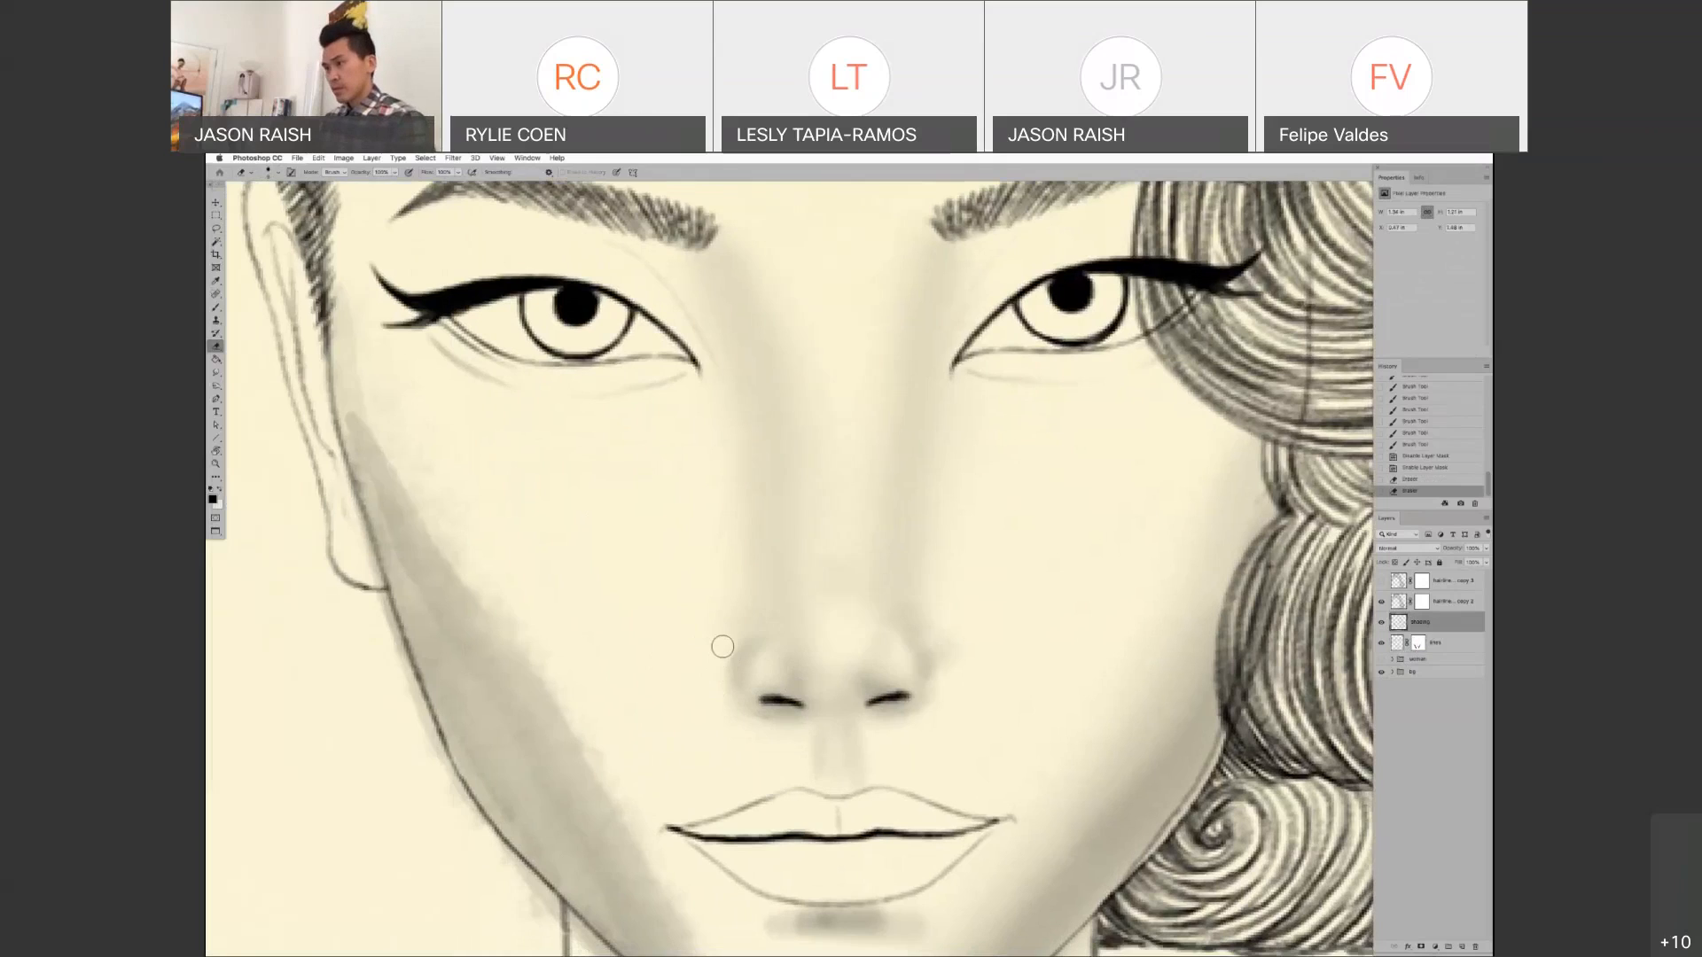
pyautogui.moveTo(740, 626)
pyautogui.mouseDown()
pyautogui.moveTo(721, 679)
pyautogui.moveTo(745, 714)
pyautogui.mouseUp()
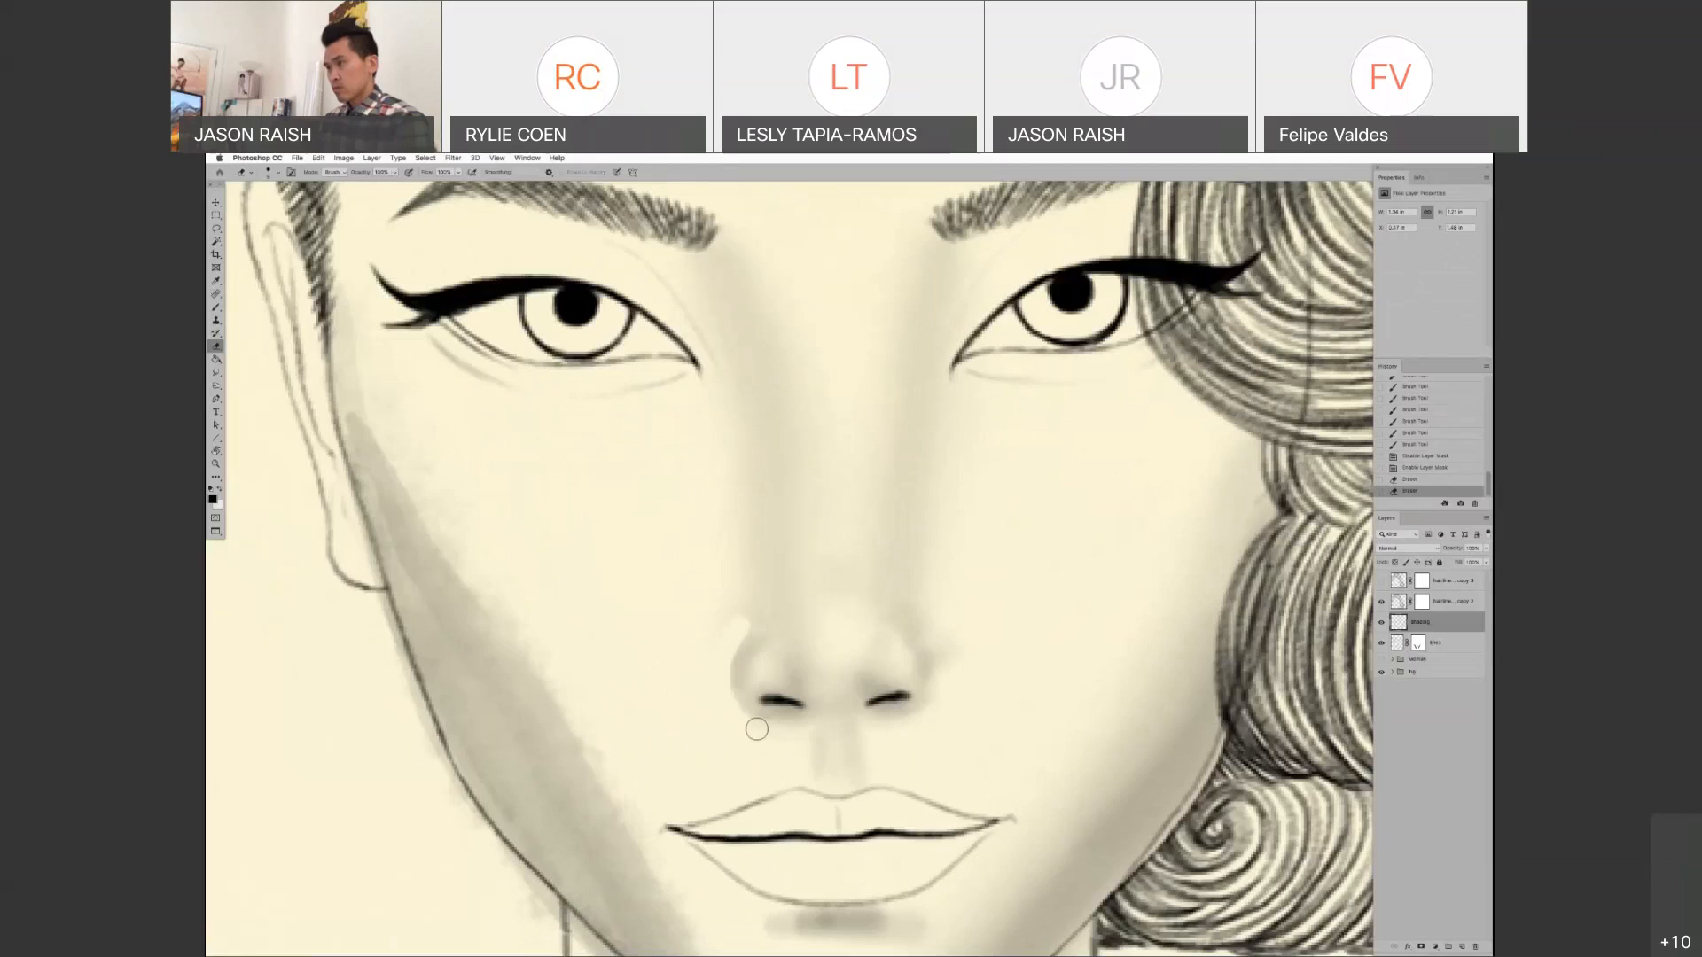
pyautogui.moveTo(918, 613)
pyautogui.mouseDown()
pyautogui.moveTo(946, 680)
pyautogui.moveTo(935, 703)
pyautogui.mouseUp()
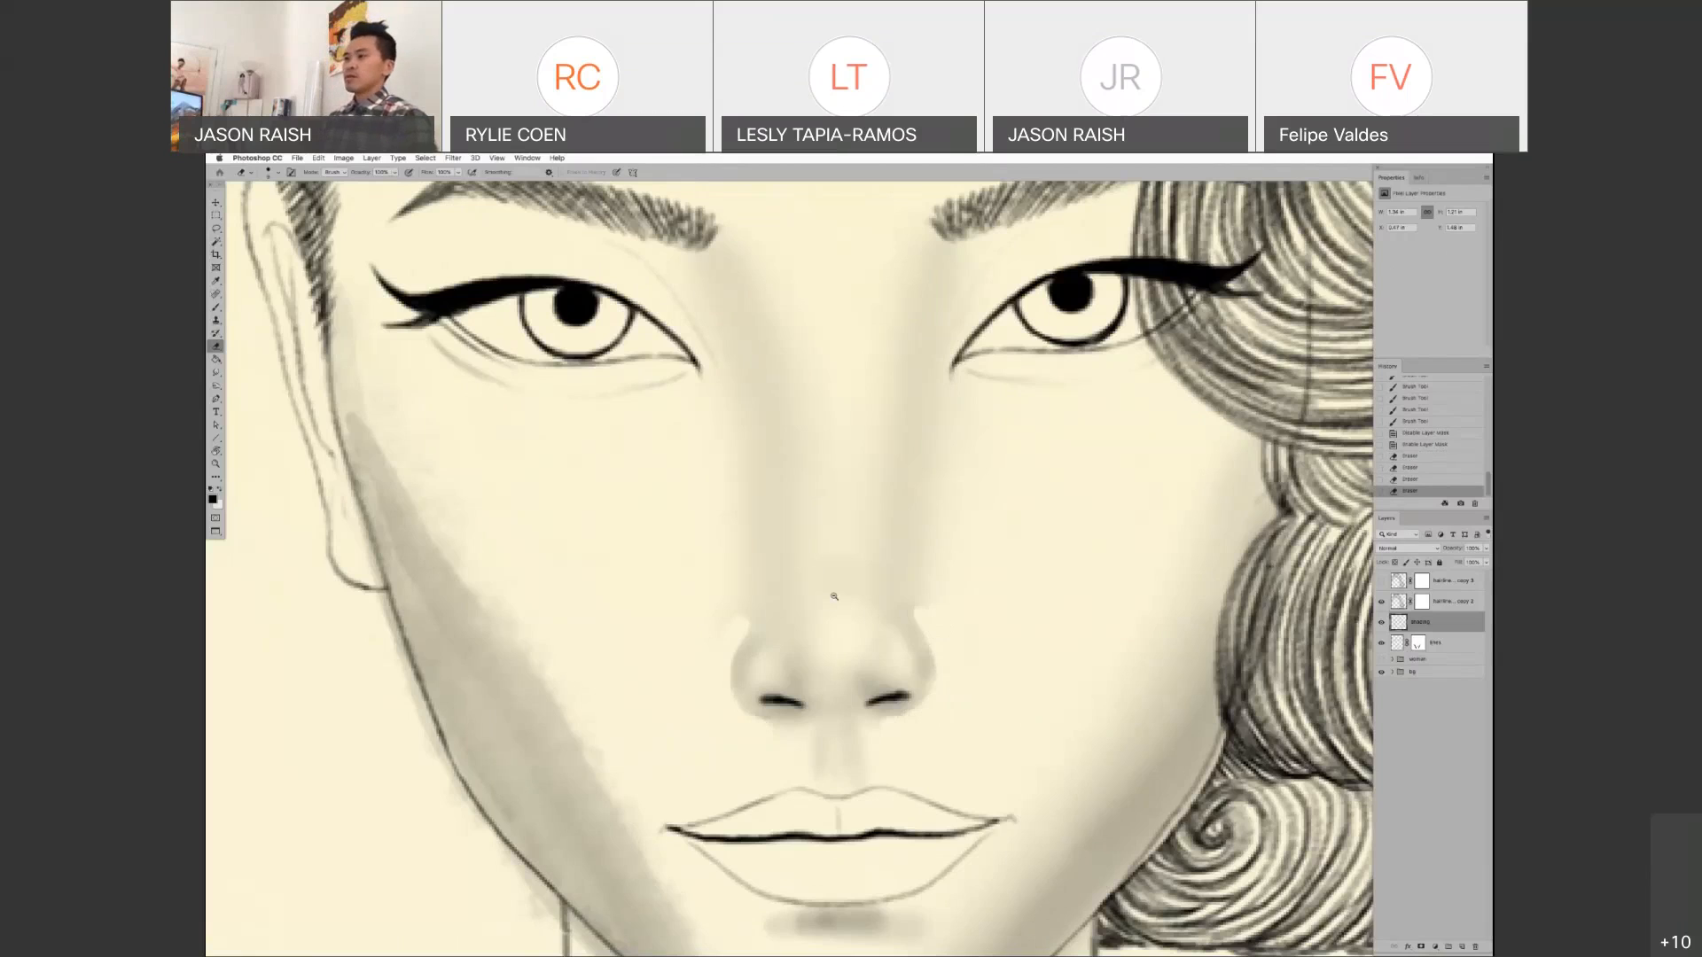
pyautogui.moveTo(885, 646); pyautogui.dragTo(833, 647)
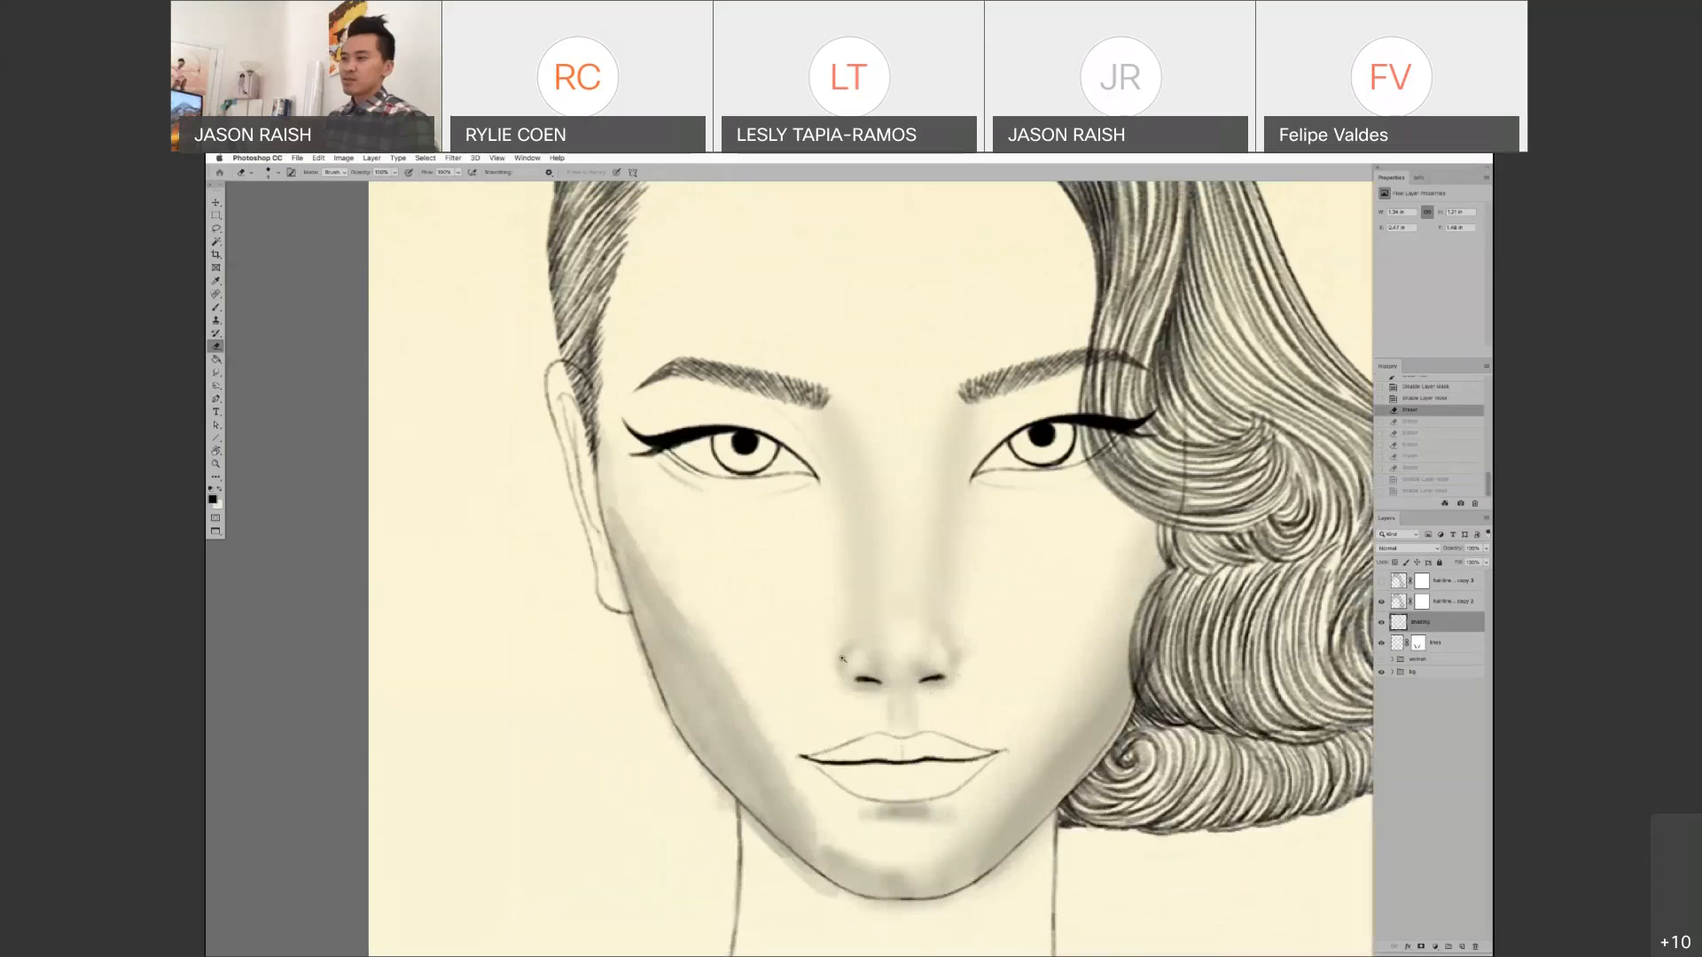
# - Add a layer mask to the shading layer and paint black on it to trim the shading outside both nostril wings
pyautogui.keyDown('super'); pyautogui.click(842, 659); pyautogui.keyUp('super')
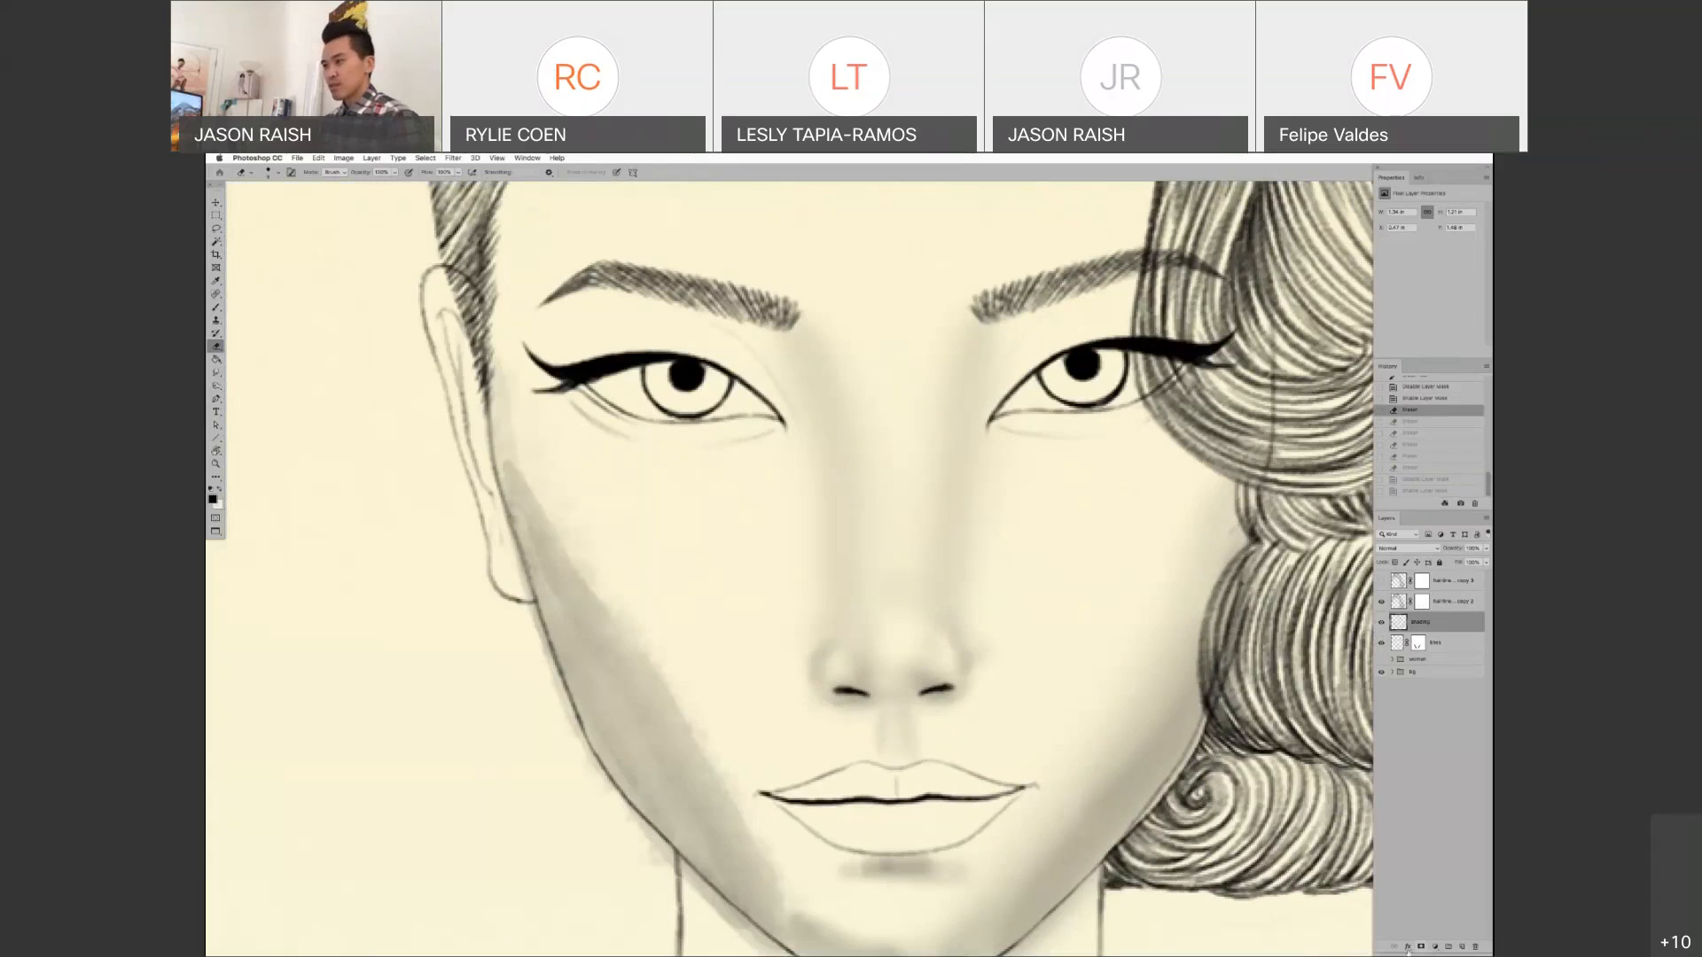
pyautogui.click(1420, 946)
pyautogui.press('b')
pyautogui.click(813, 645)
pyautogui.press('super+z')
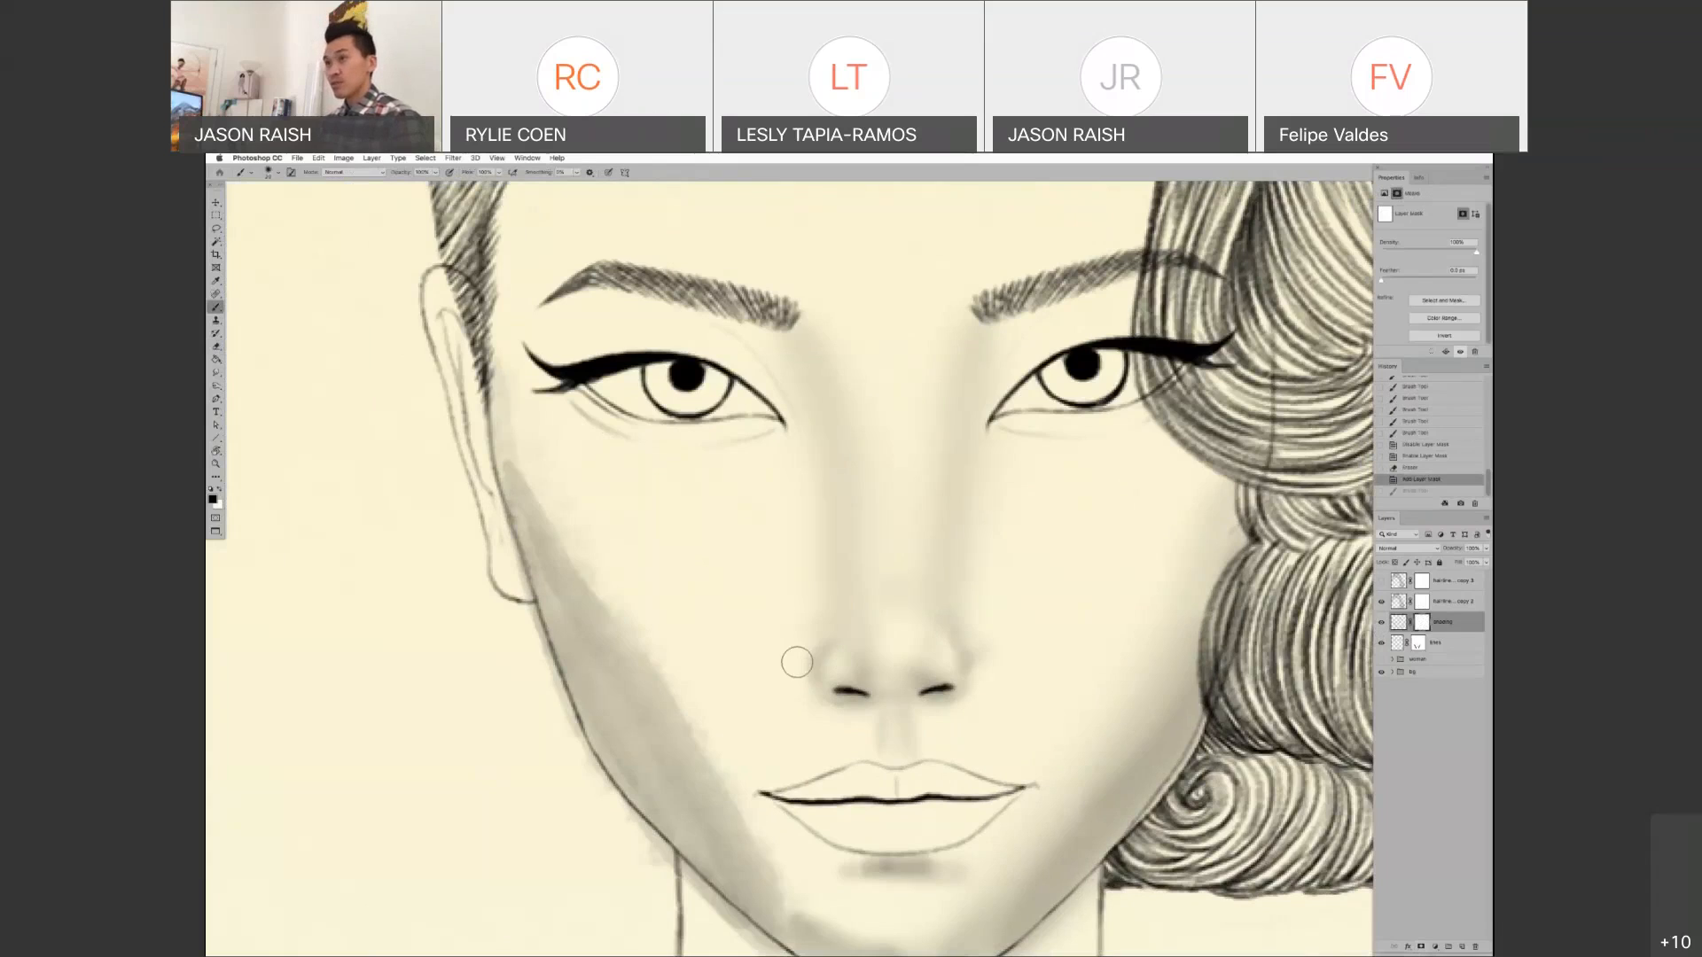
pyautogui.moveTo(797, 660); pyautogui.dragTo(804, 639)
pyautogui.press('super+z')
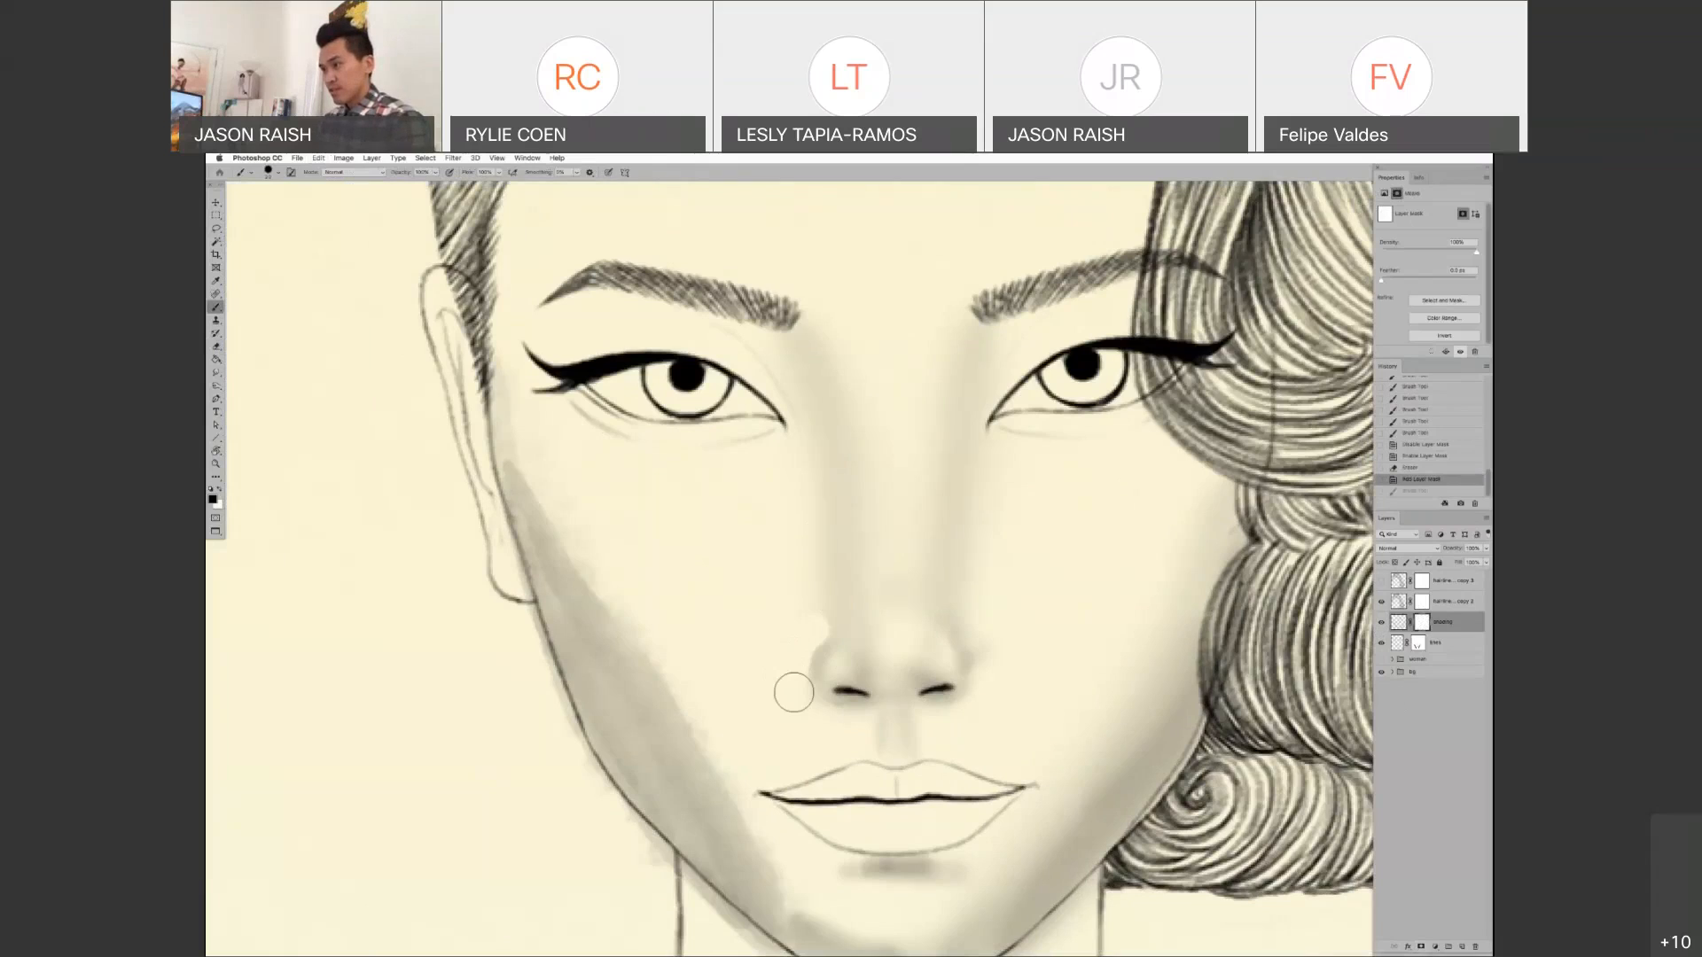
pyautogui.moveTo(982, 670)
pyautogui.mouseDown()
pyautogui.moveTo(1011, 640)
pyautogui.moveTo(961, 603)
pyautogui.moveTo(1001, 651)
pyautogui.mouseUp()
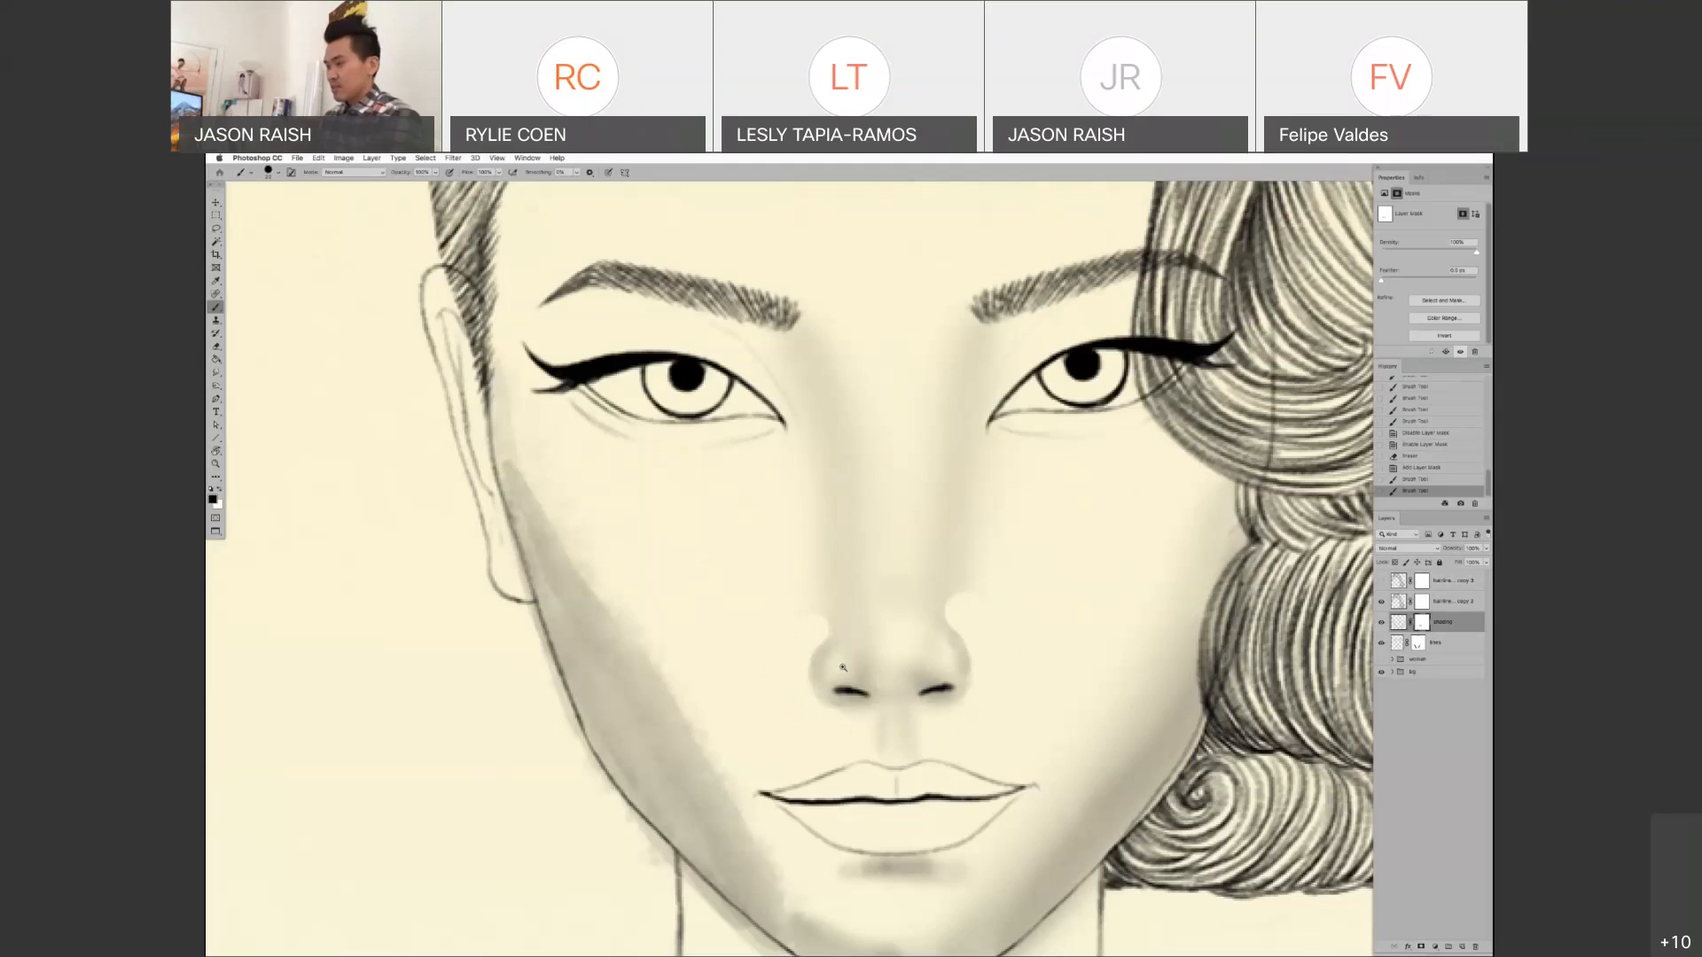
# - Paint white on the shading layer's mask to restore the shading cut away above one nostril wing
pyautogui.moveTo(843, 668); pyautogui.dragTo(864, 675)
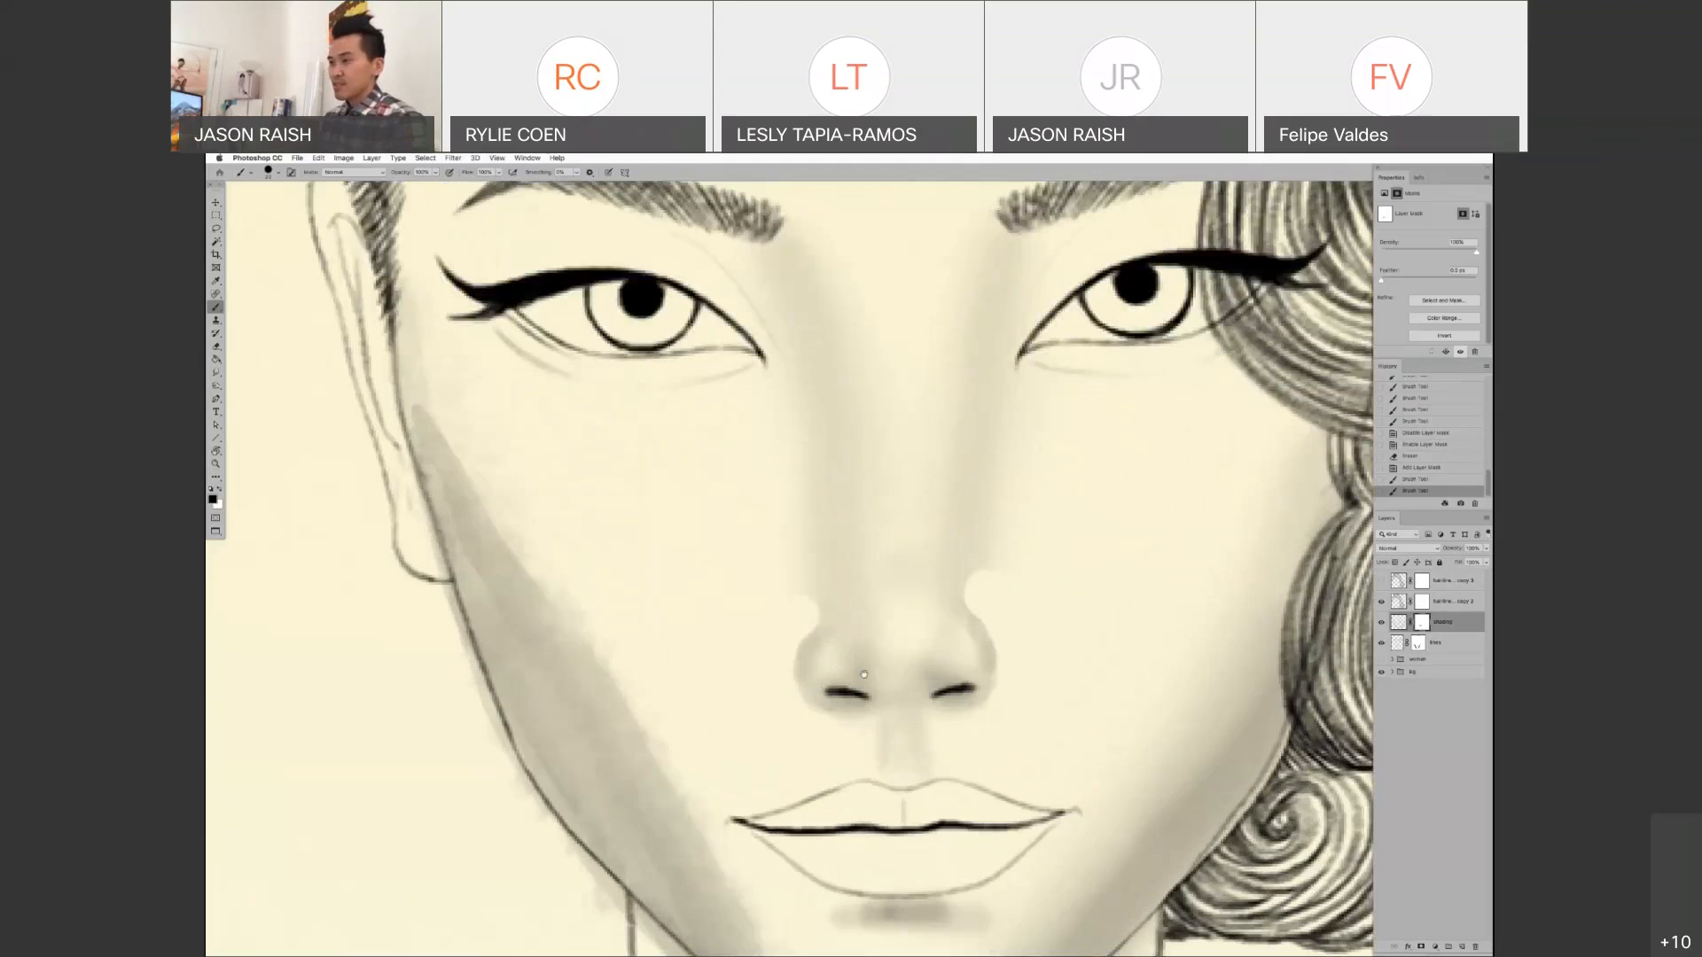
pyautogui.moveTo(863, 675); pyautogui.dragTo(851, 680)
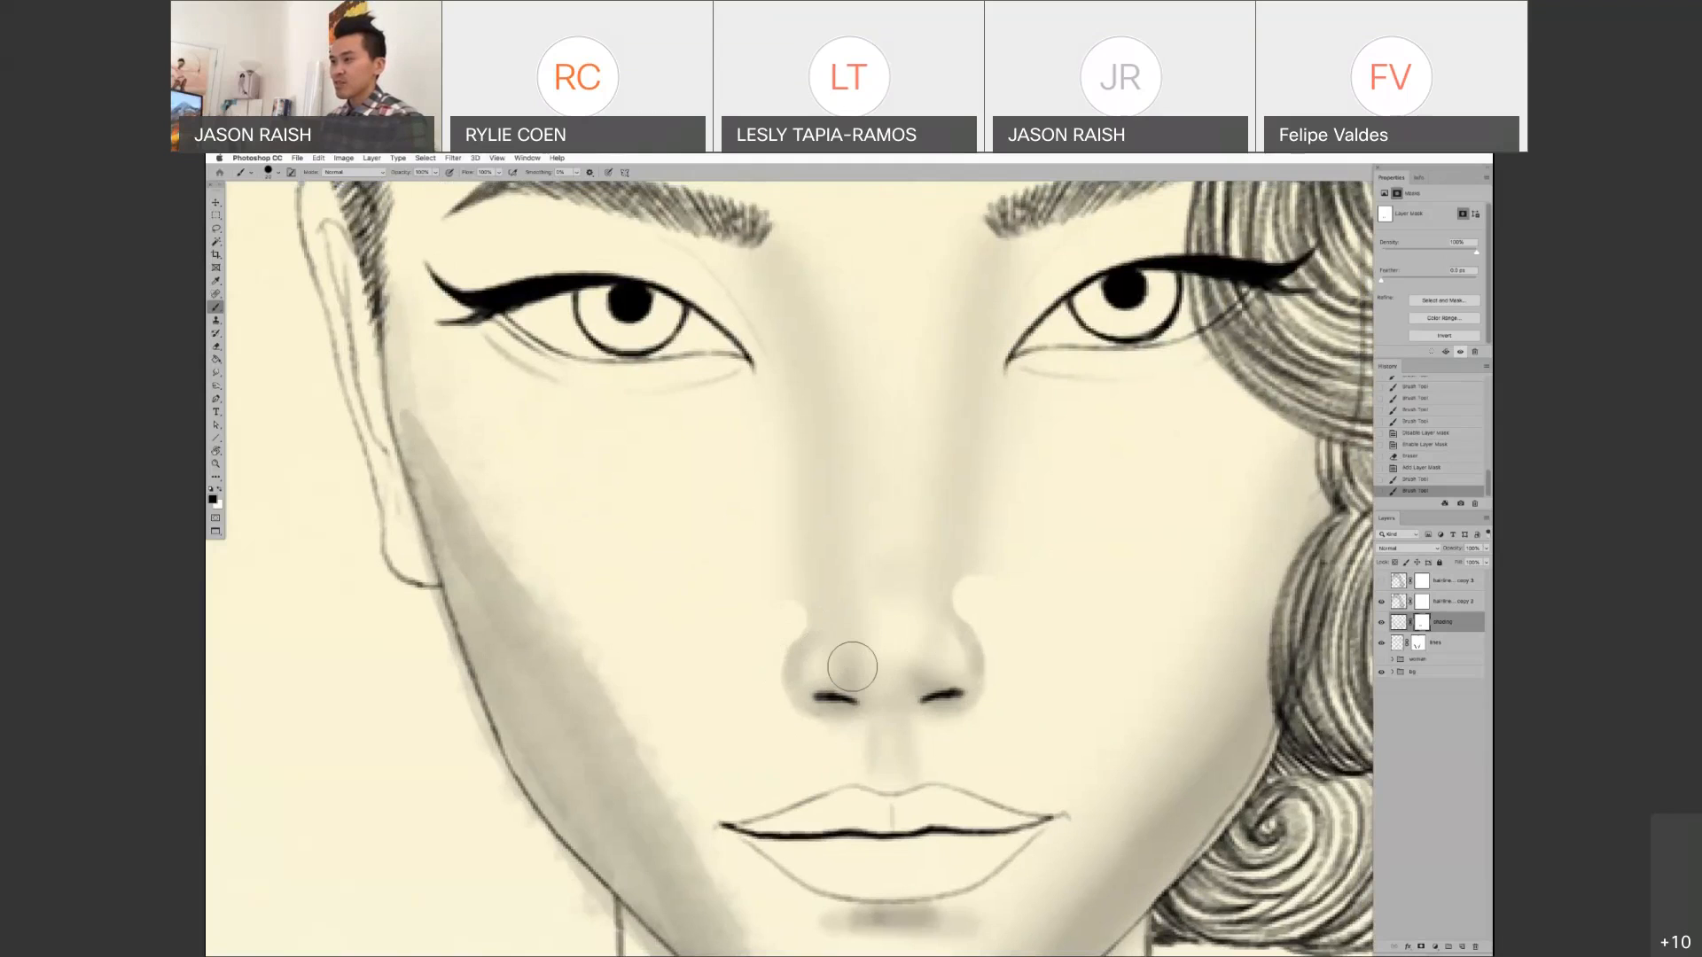
pyautogui.moveTo(915, 710); pyautogui.dragTo(926, 686)
pyautogui.keyDown('alt'); pyautogui.click(935, 674); pyautogui.keyUp('alt')
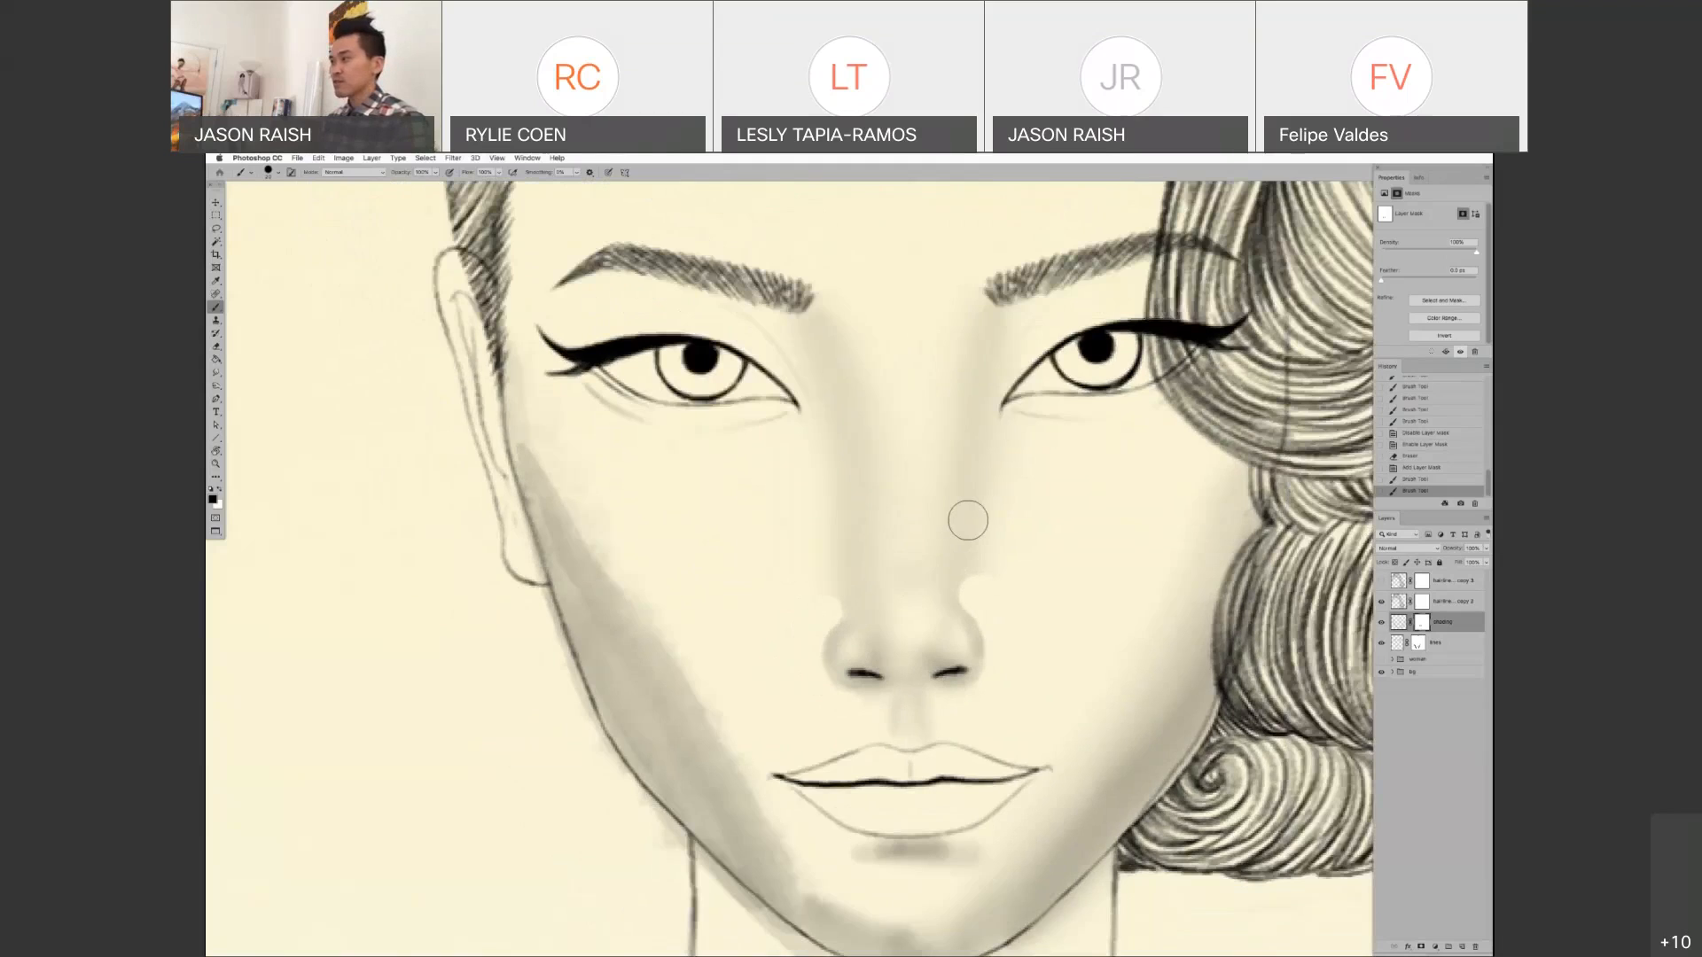
pyautogui.moveTo(967, 631); pyautogui.dragTo(978, 637)
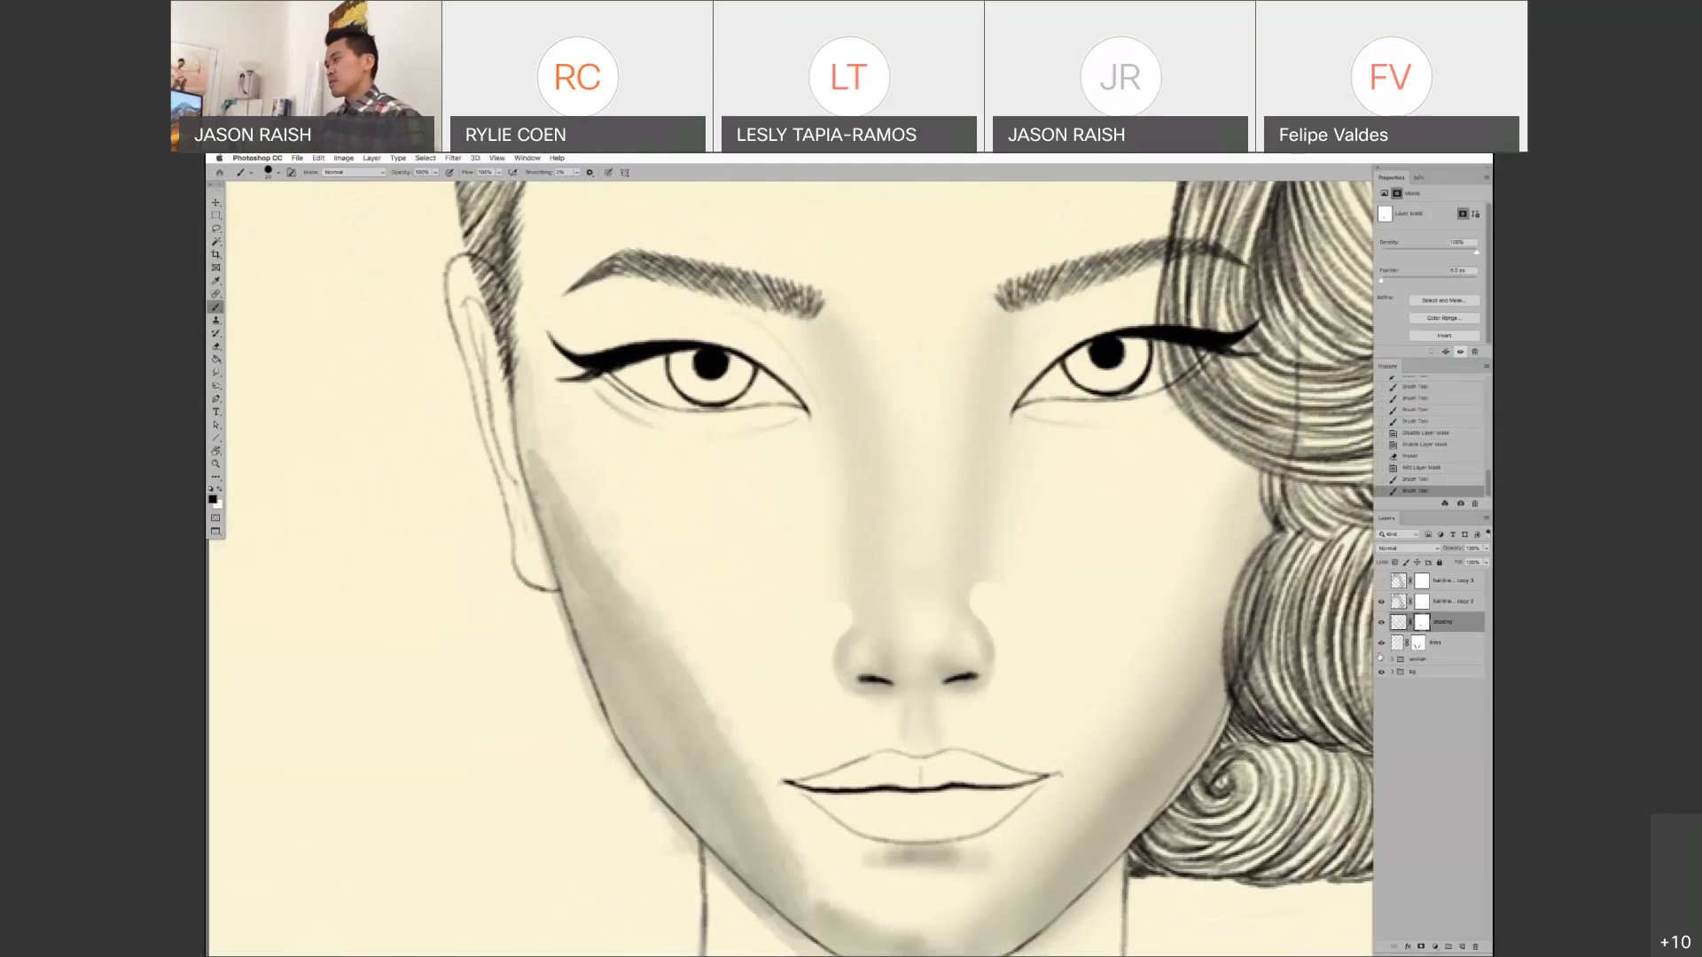
pyautogui.scroll(-2, 953, 617)
pyautogui.click(926, 614)
pyautogui.hotkey('ctrl', 'z')
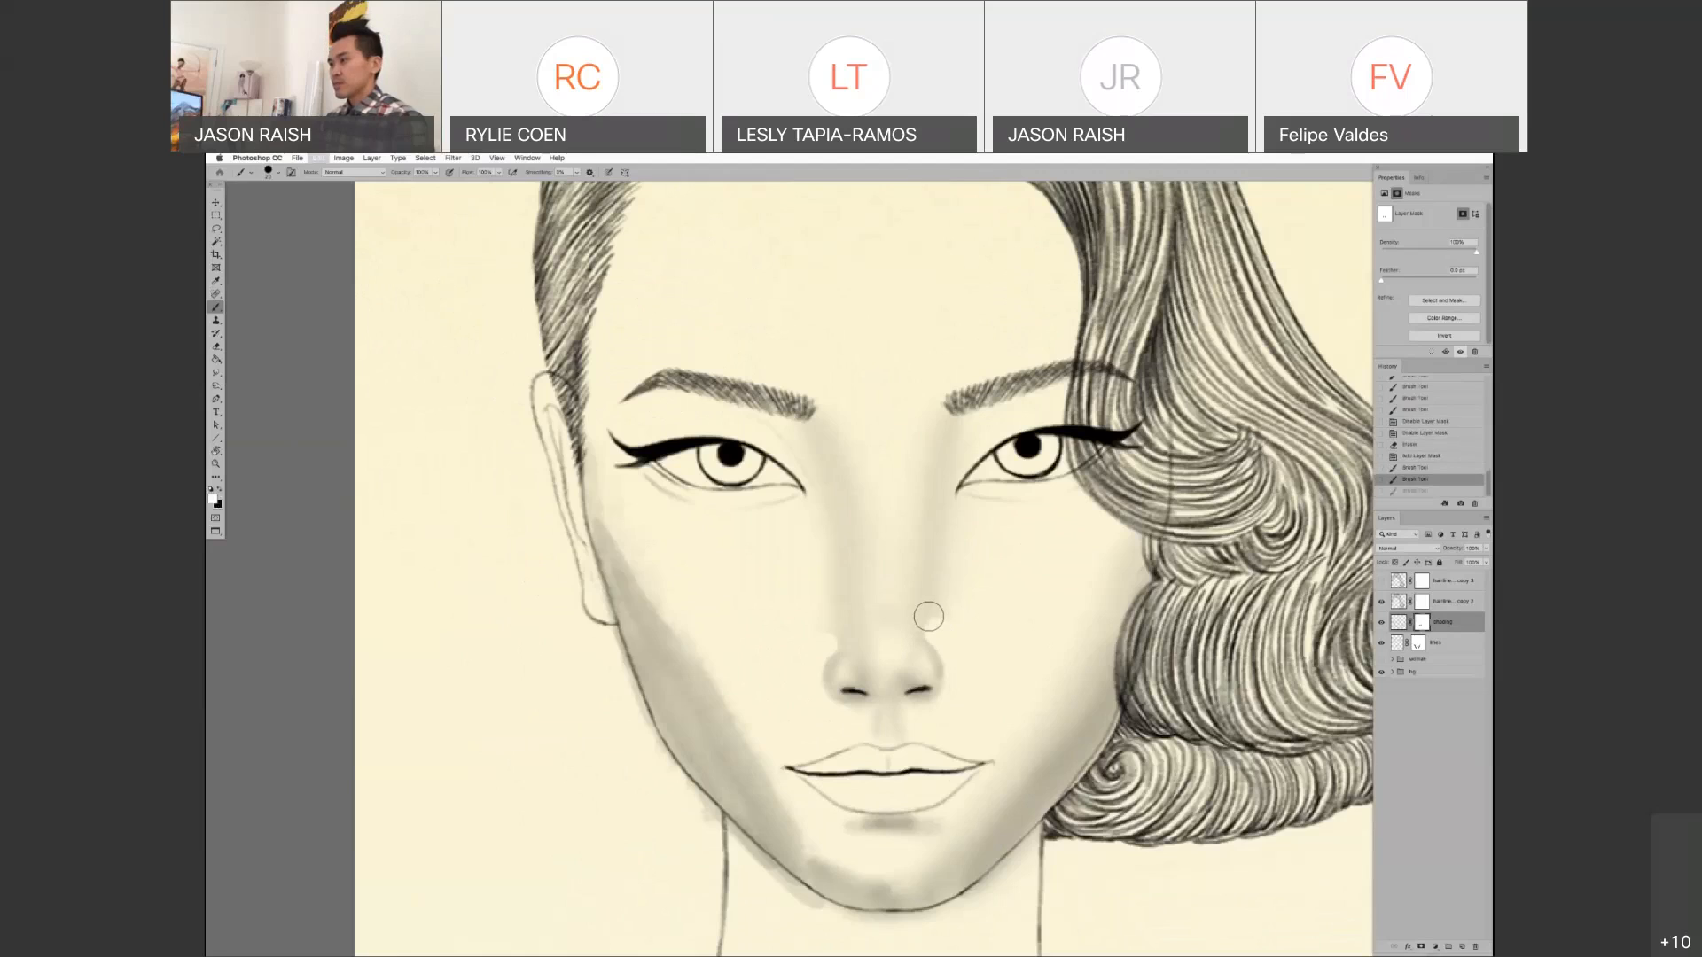
pyautogui.moveTo(929, 618); pyautogui.dragTo(900, 628)
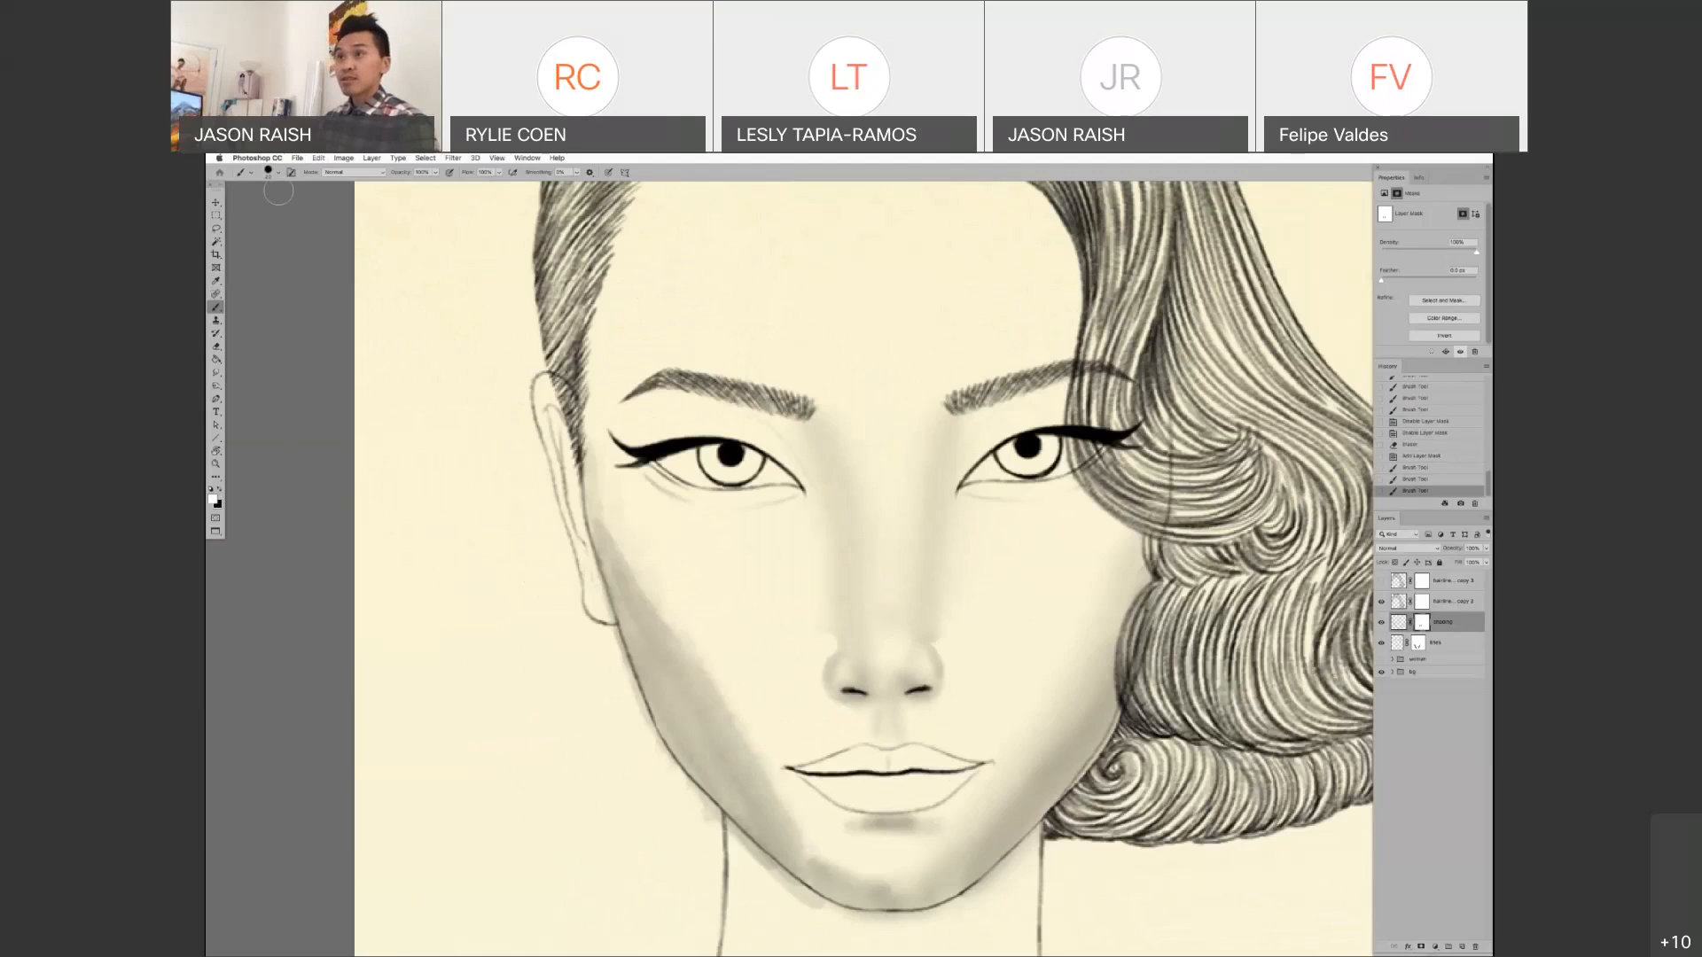
# - Blend the masked shading edges above both nostril wings with soft strokes at 10% brush opacity
pyautogui.press('1')
pyautogui.moveTo(931, 619); pyautogui.dragTo(933, 644)
pyautogui.moveTo(945, 631); pyautogui.dragTo(929, 645)
pyautogui.moveTo(943, 634); pyautogui.dragTo(929, 643)
pyautogui.moveTo(942, 638); pyautogui.dragTo(947, 633)
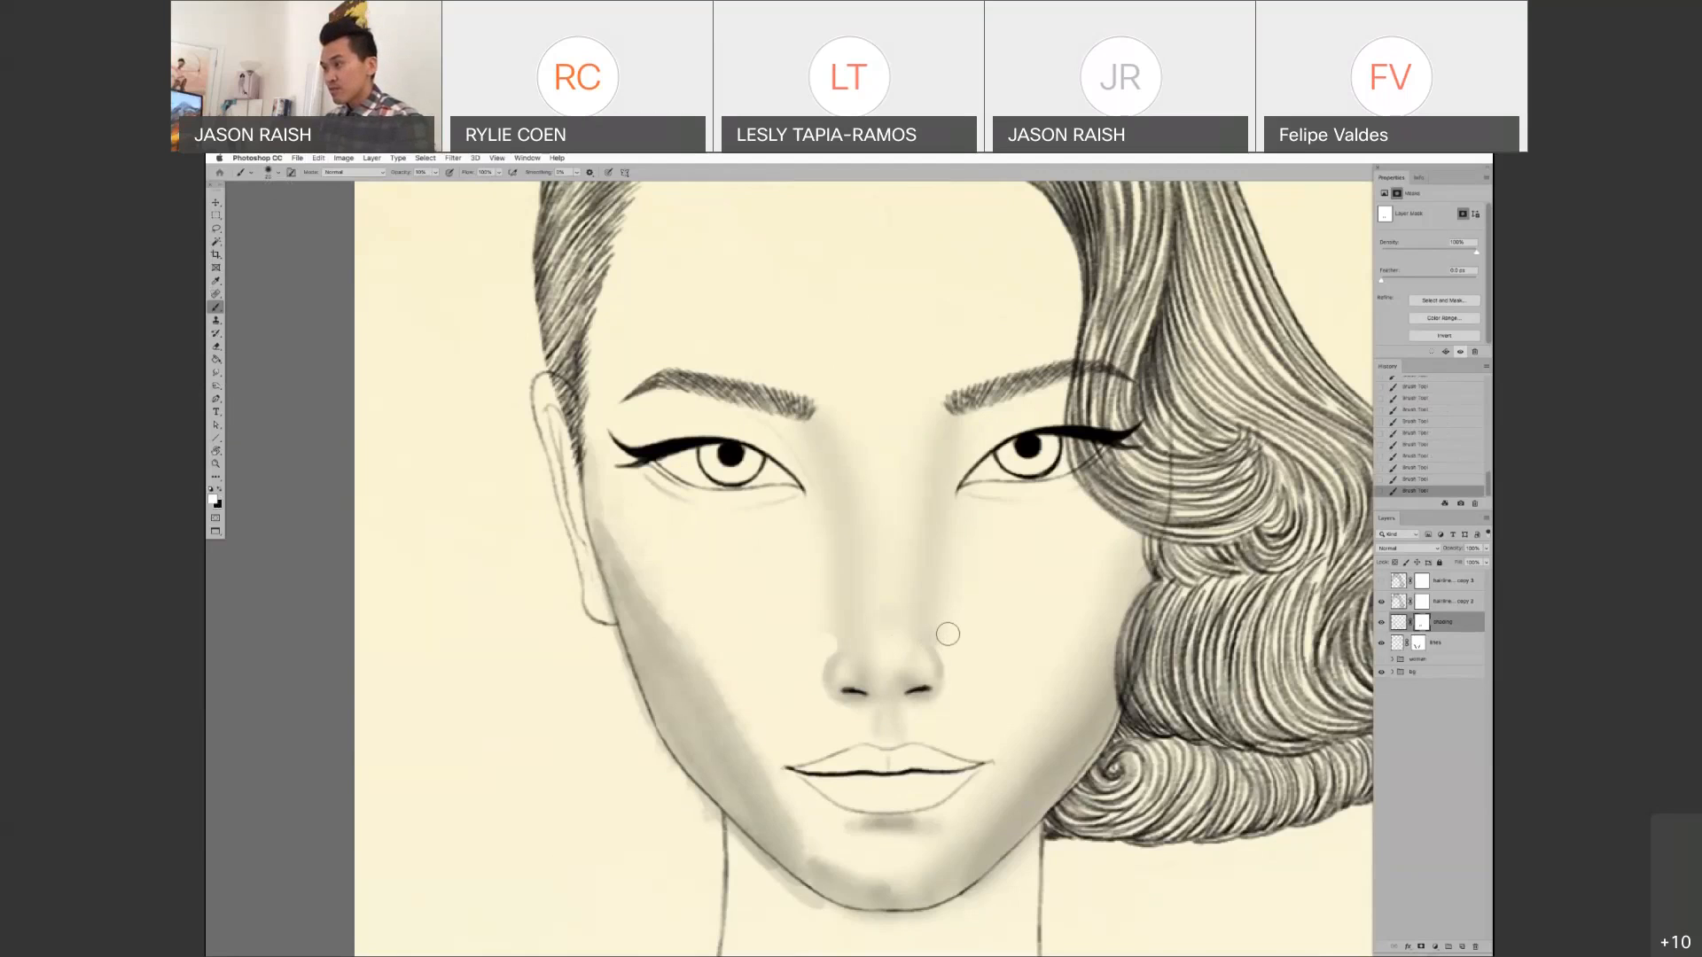
pyautogui.moveTo(836, 641)
pyautogui.mouseDown()
pyautogui.moveTo(836, 627)
pyautogui.moveTo(837, 650)
pyautogui.mouseUp()
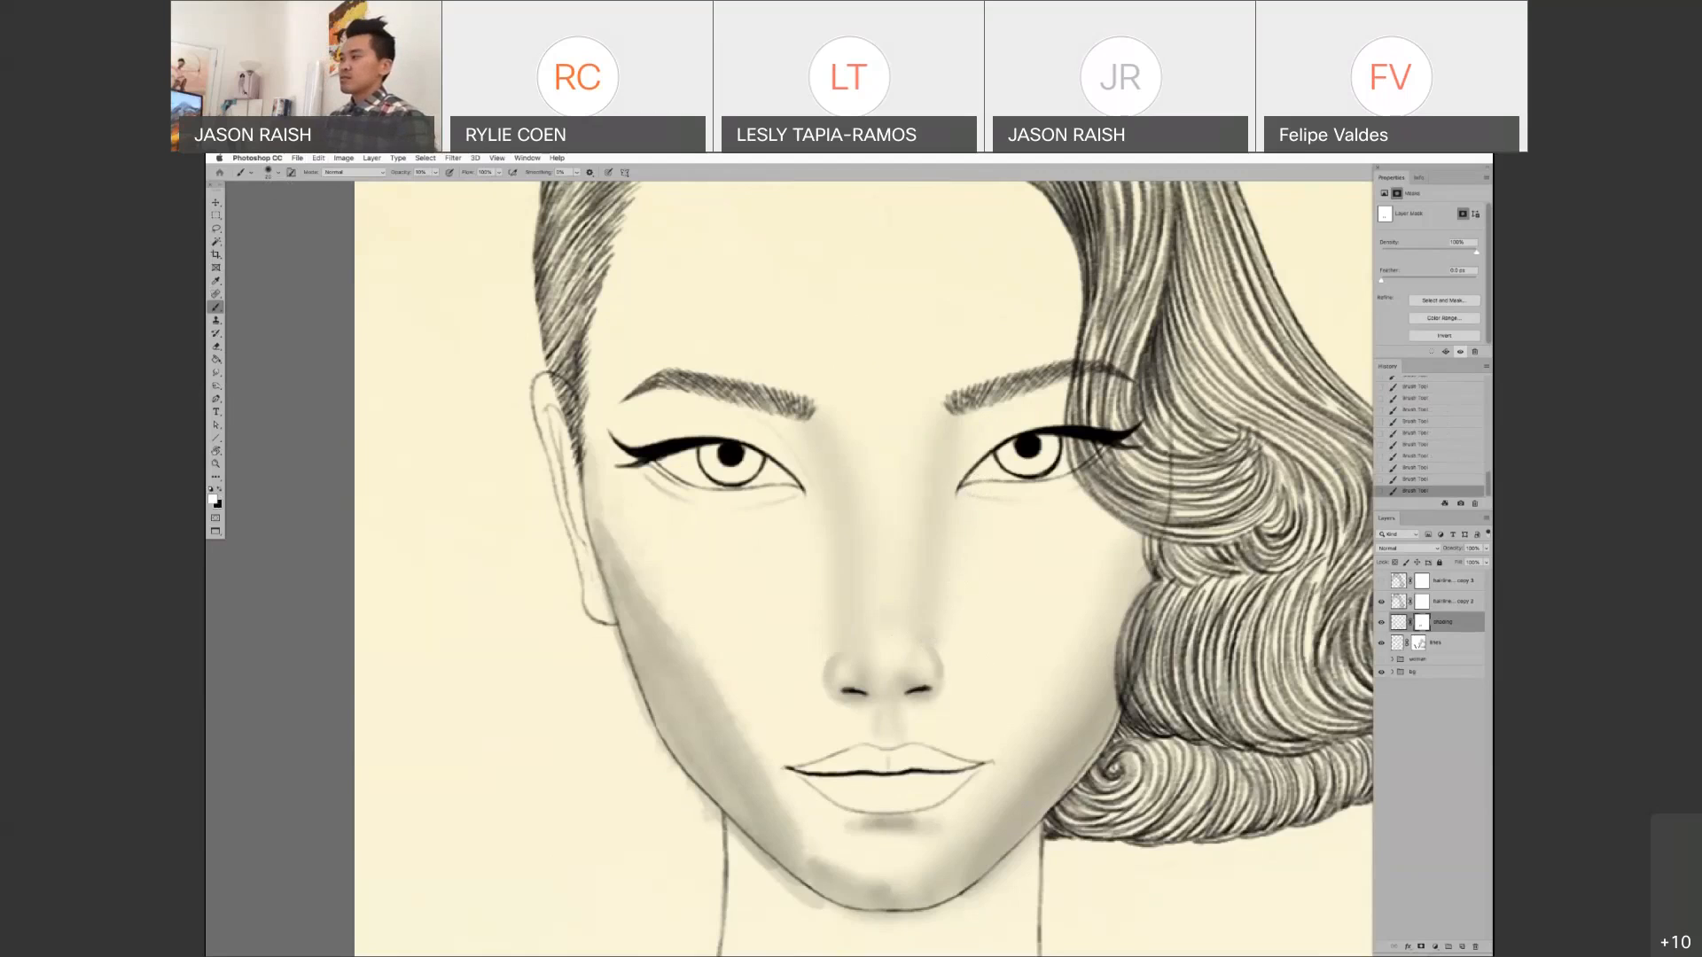
# - Toggle the lines layer's mask off and on to compare the nose with and without its hidden outlines
pyautogui.keyDown('shift'); pyautogui.click(1418, 643); pyautogui.keyUp('shift')
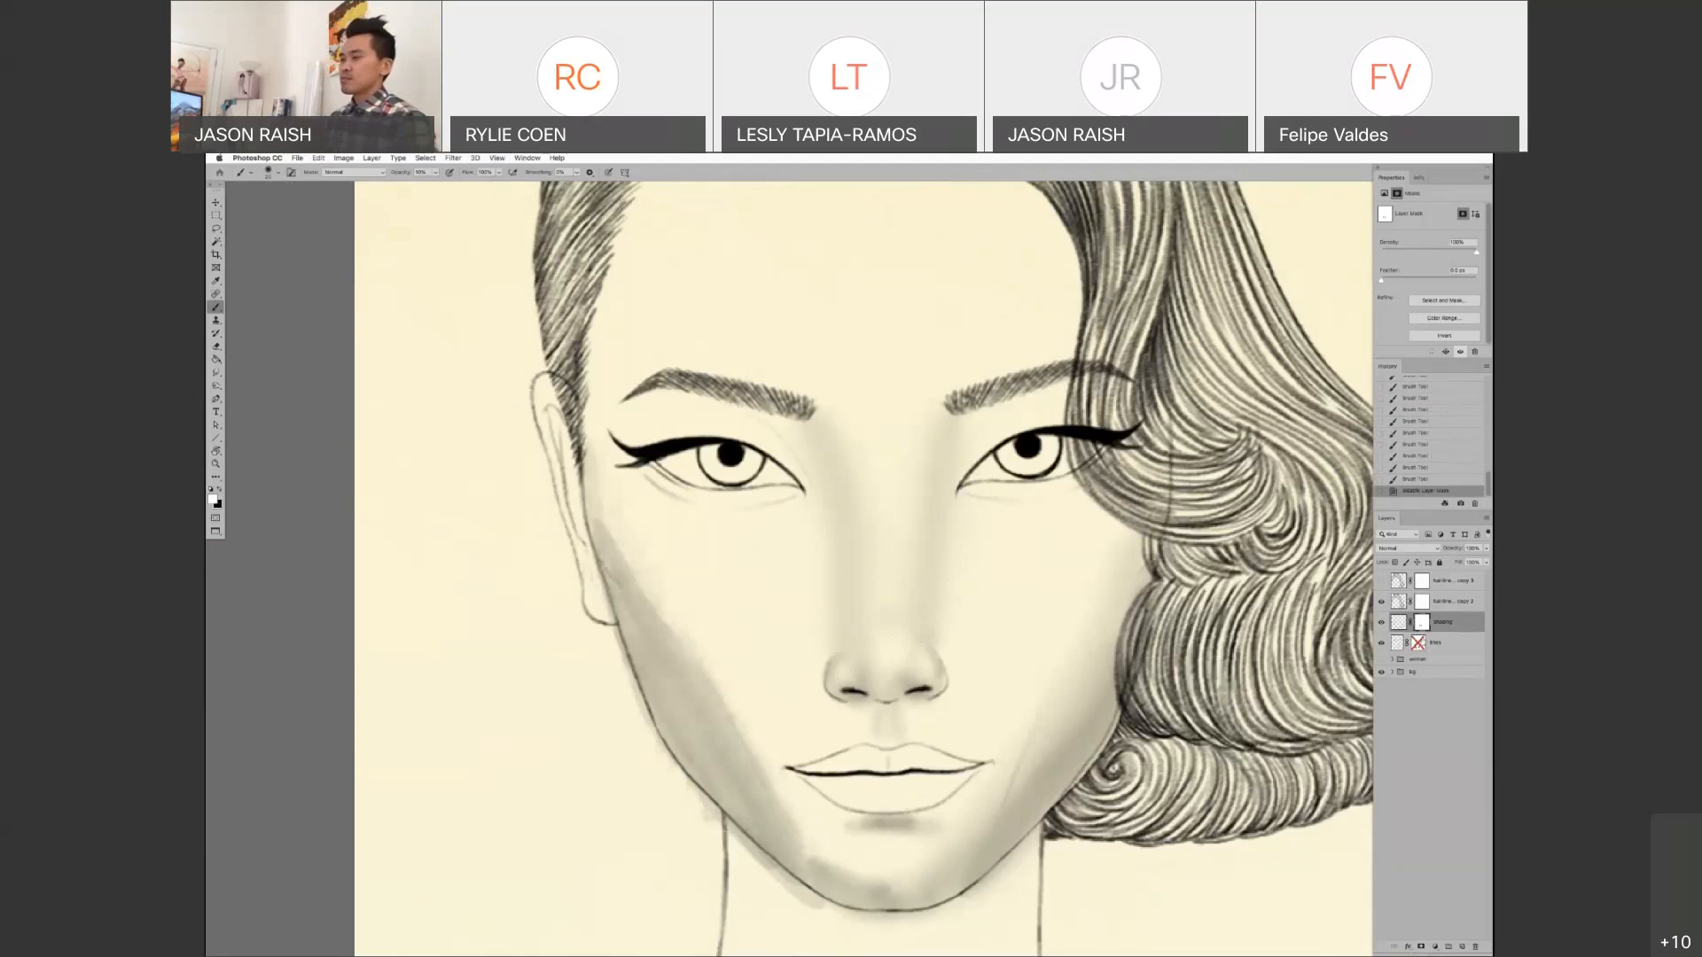
pyautogui.keyDown('shift'); pyautogui.click(1418, 644); pyautogui.keyUp('shift')
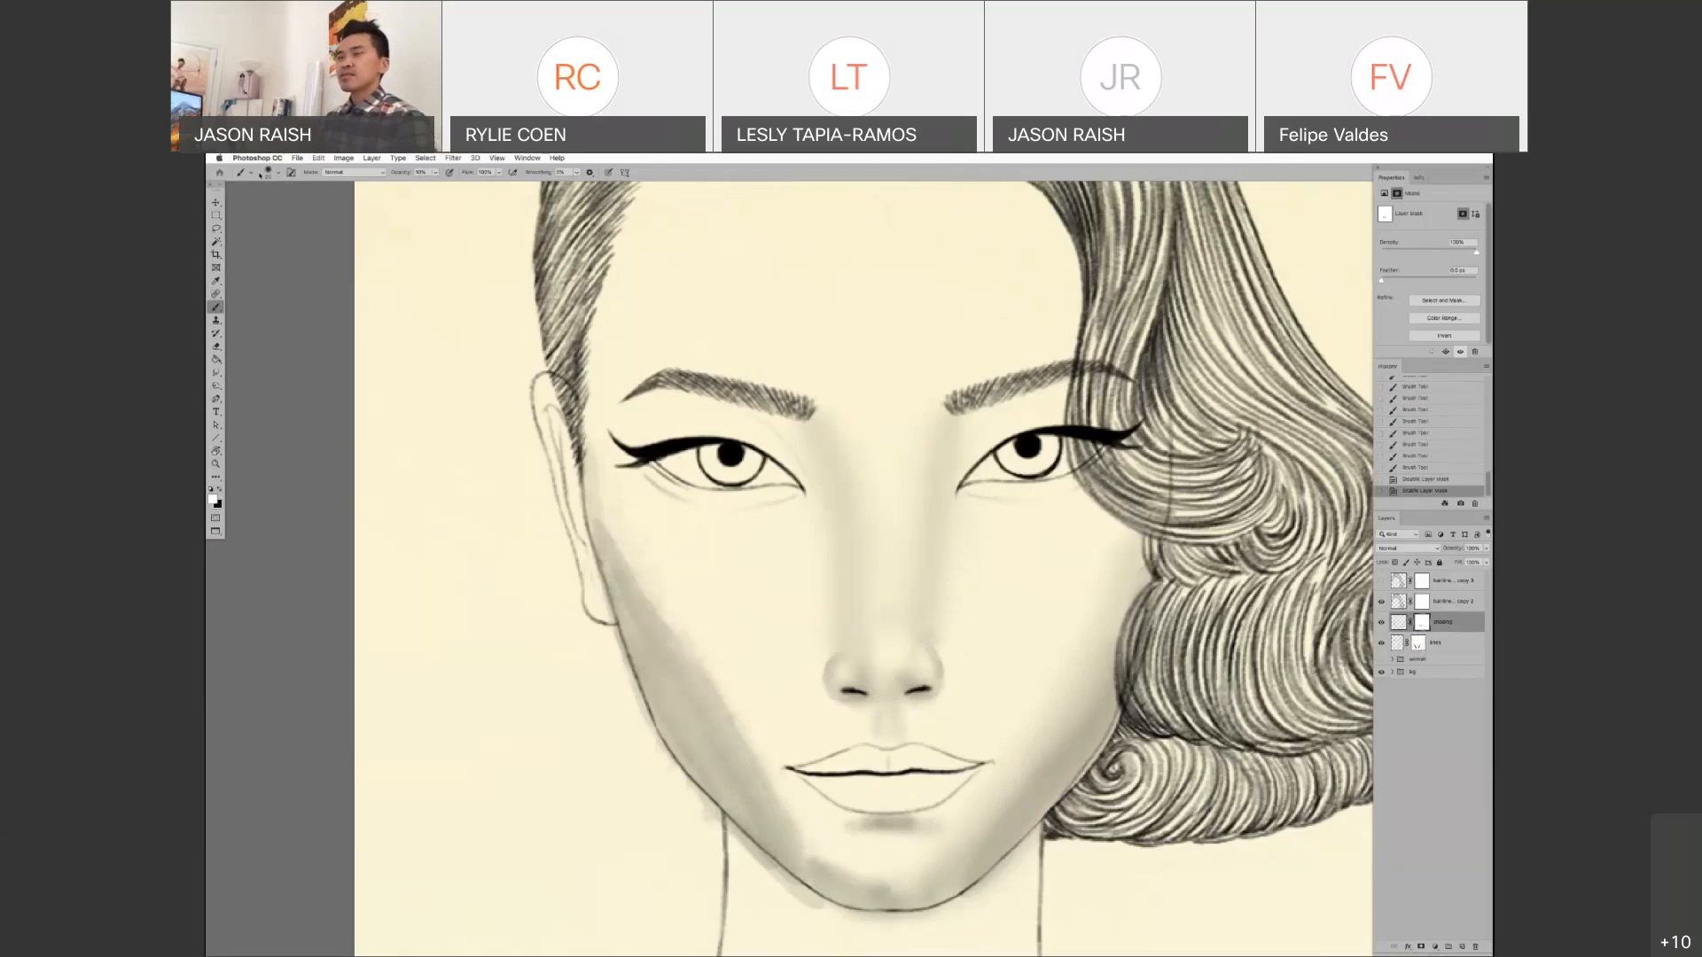
# - Choose a smudgy graphite brush from the Kyle's Drawing Box tool presets
pyautogui.click(250, 173)
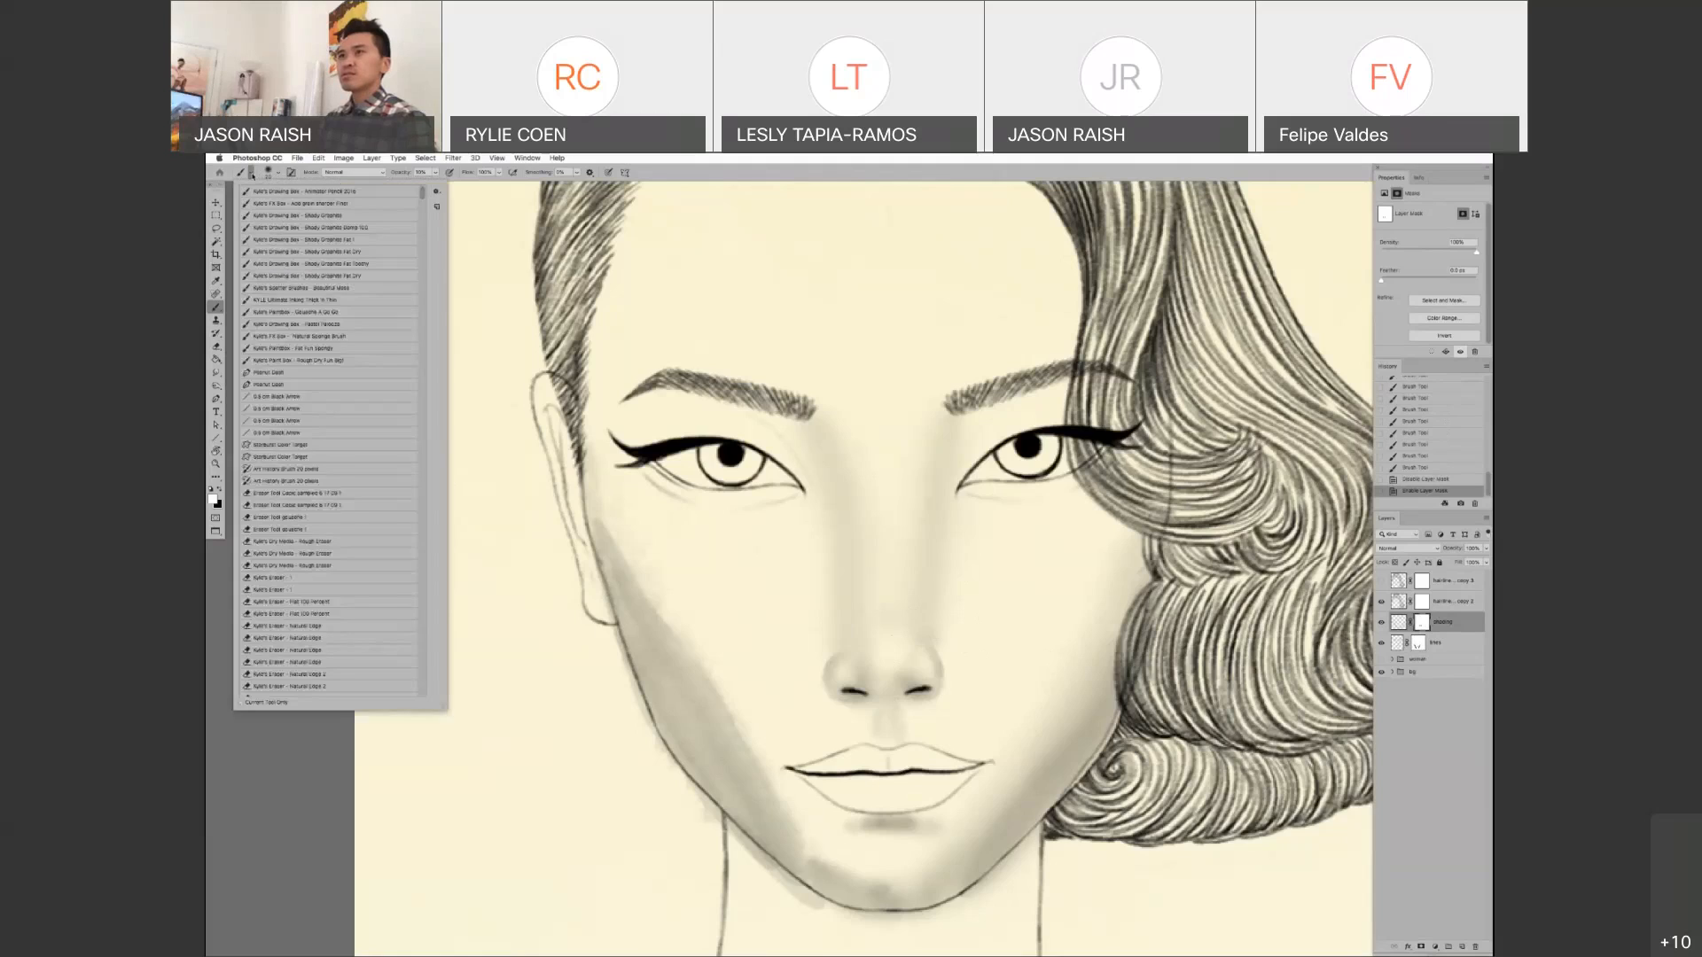
pyautogui.click(341, 239)
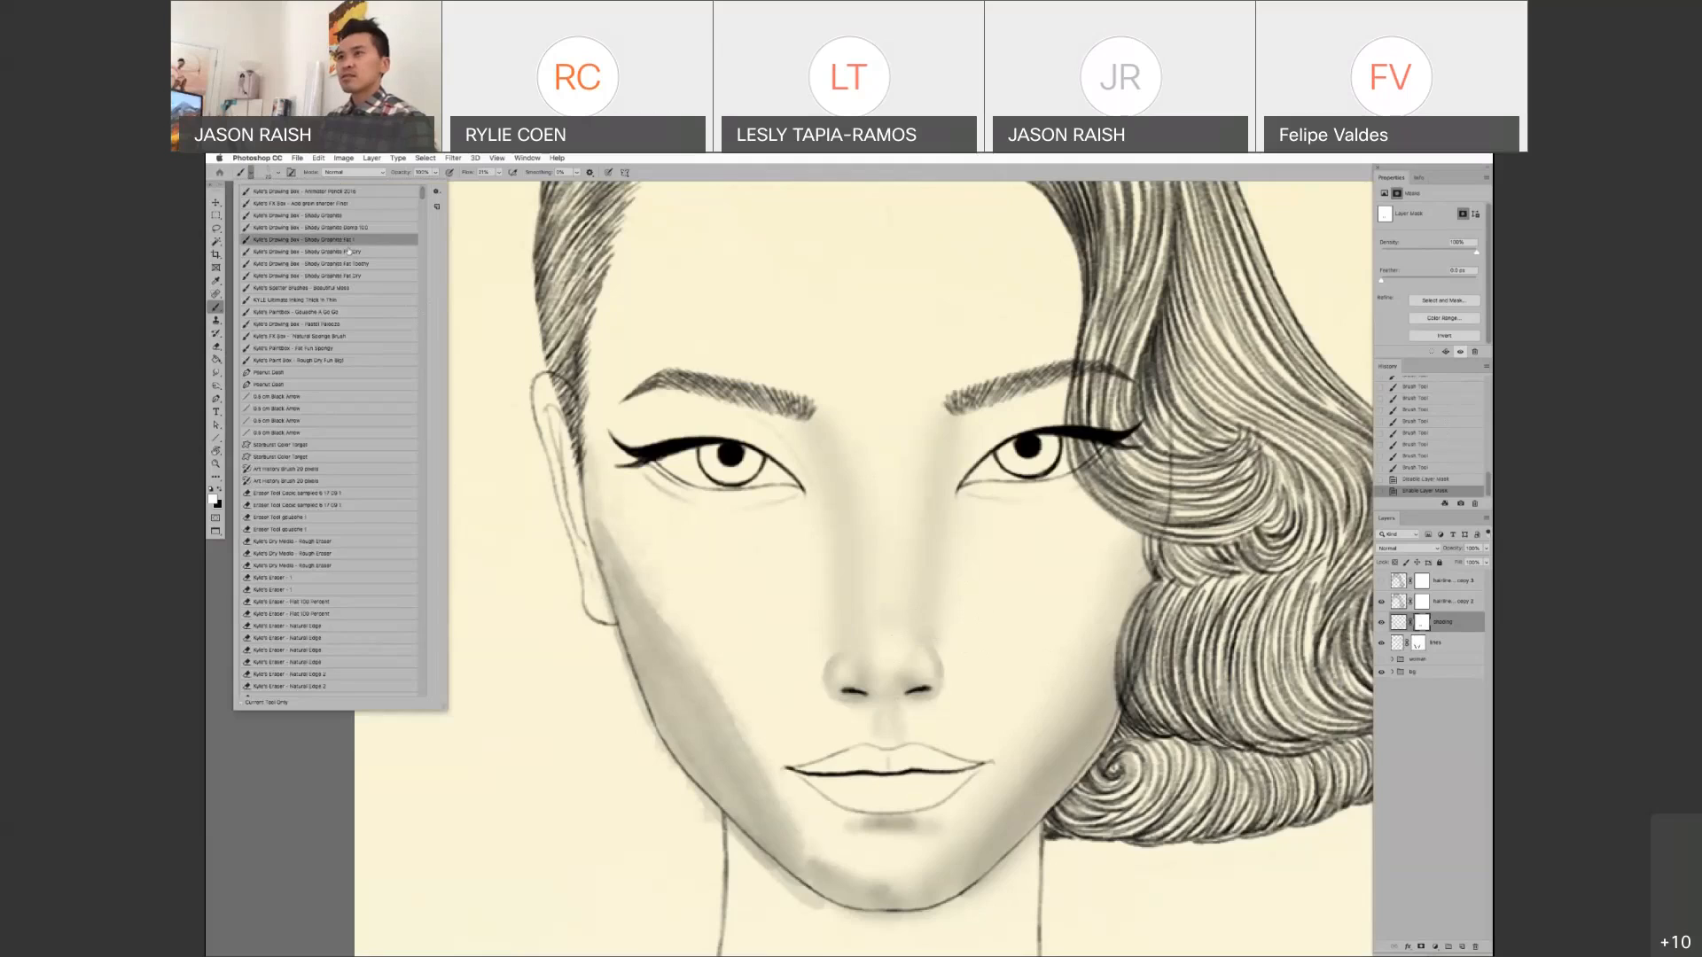
pyautogui.click(350, 252)
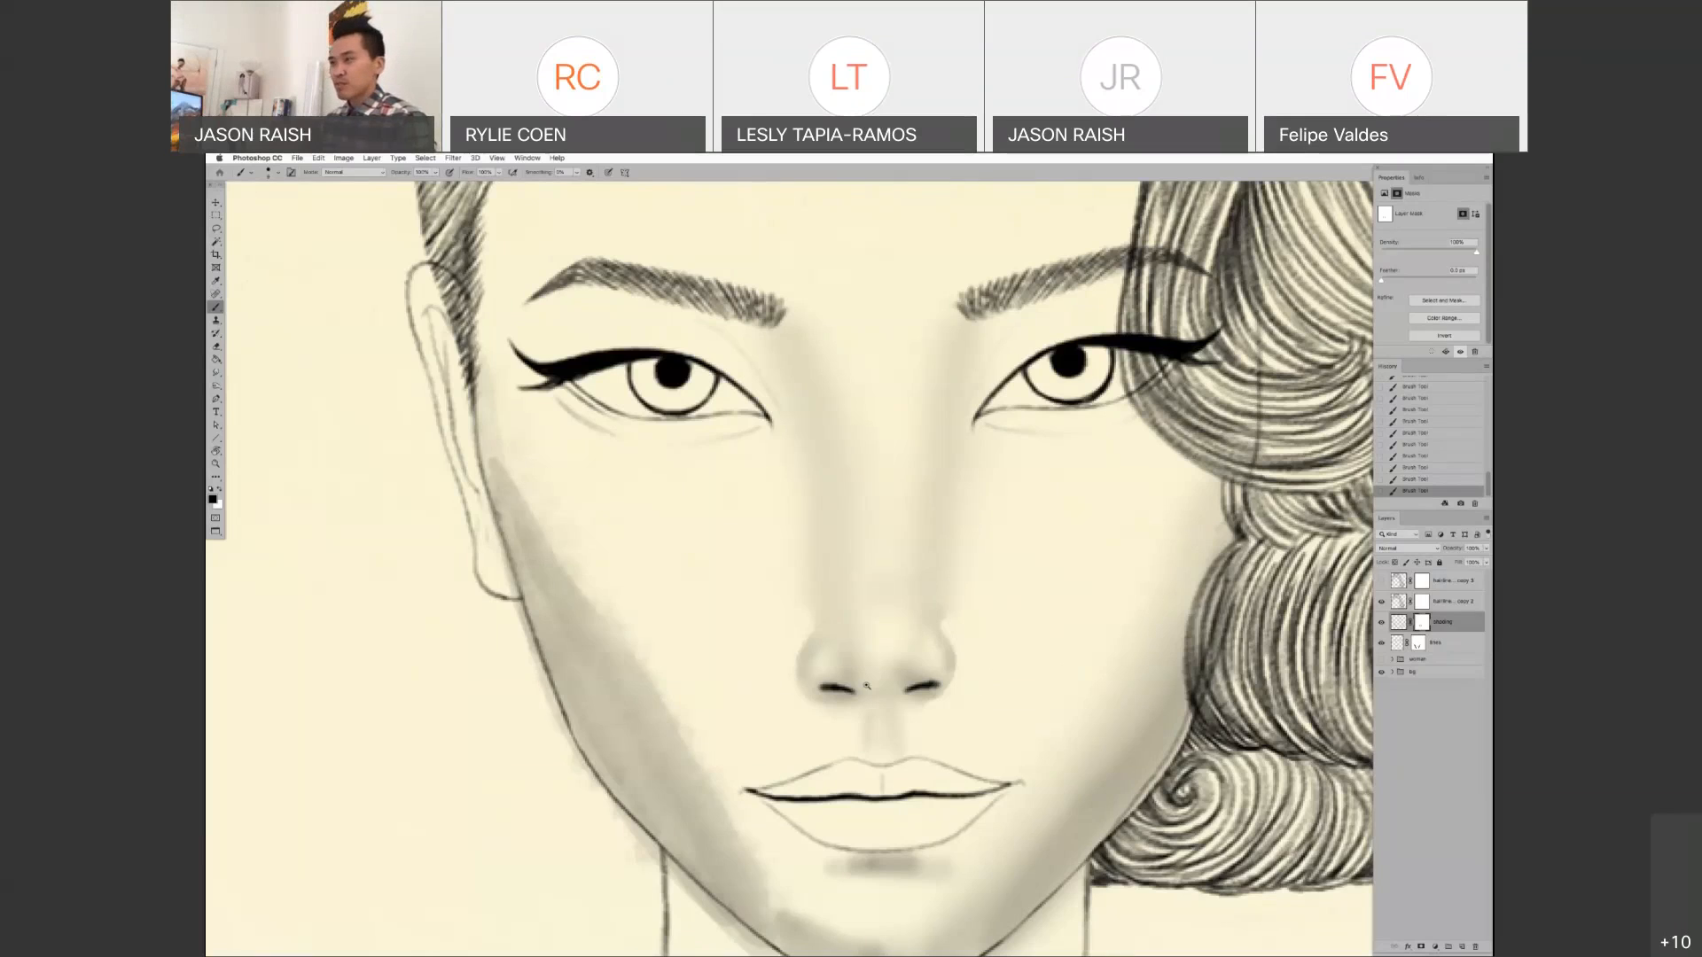
# - Paint black on the shading layer's mask at 100% opacity to sharpen the upper edge of the nostril wing nearer the hair
pyautogui.keyDown('super'); pyautogui.click(867, 687); pyautogui.keyUp('super')
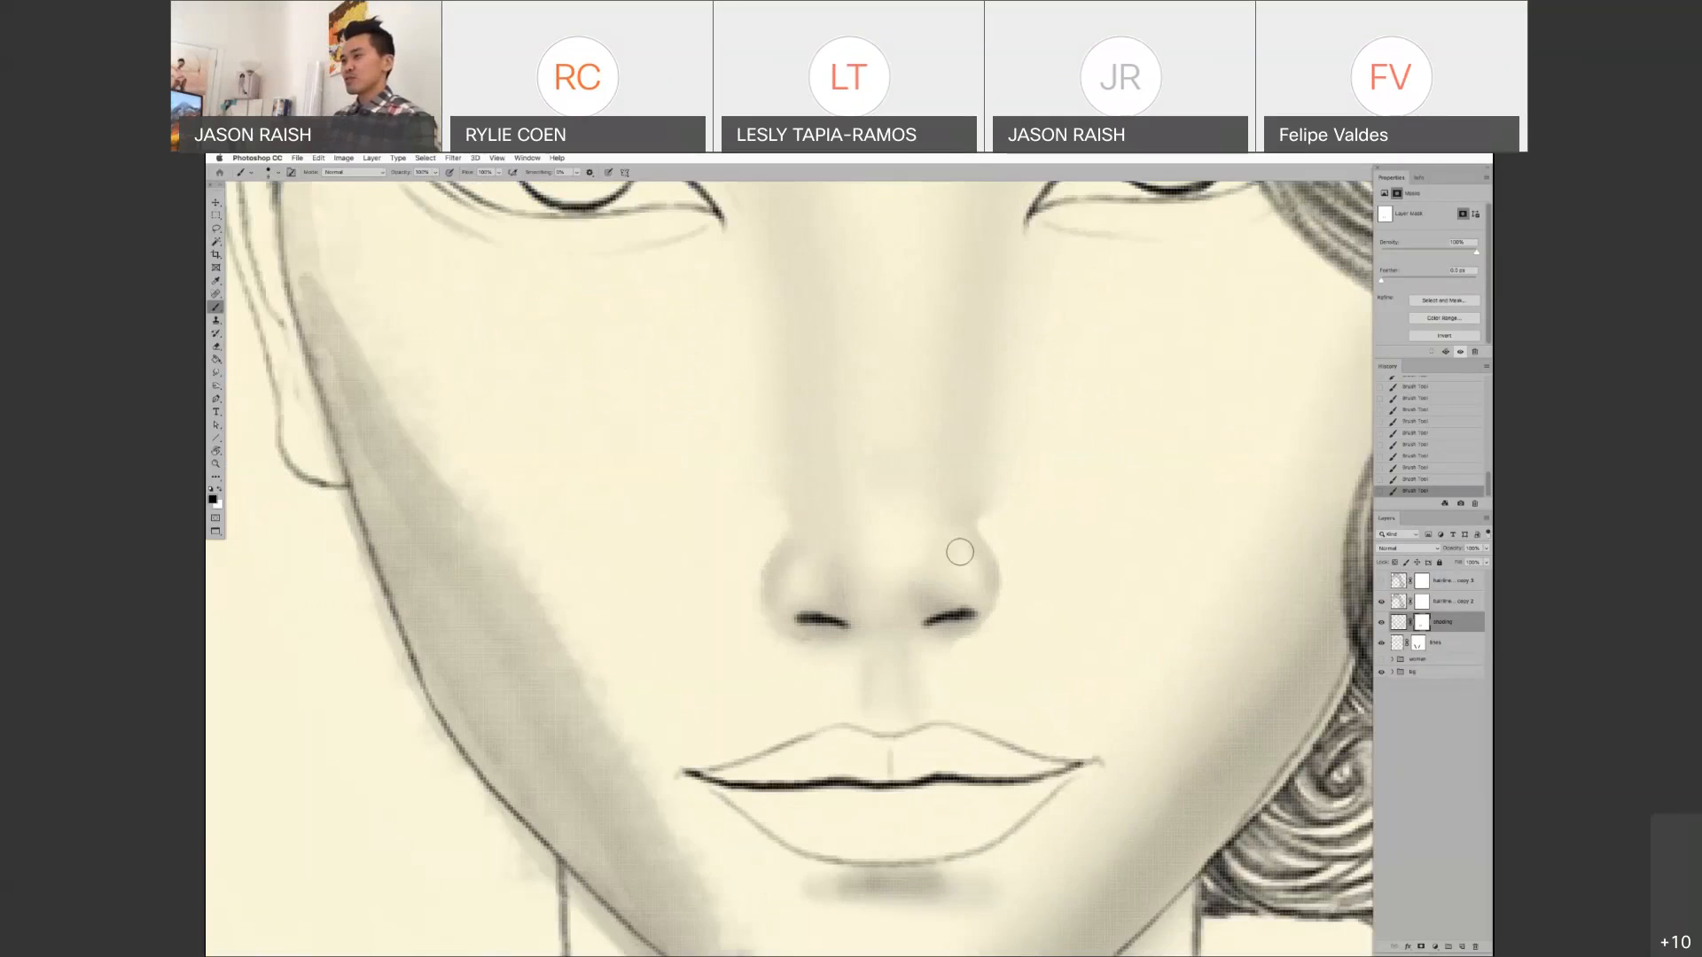
pyautogui.moveTo(960, 552); pyautogui.dragTo(975, 501)
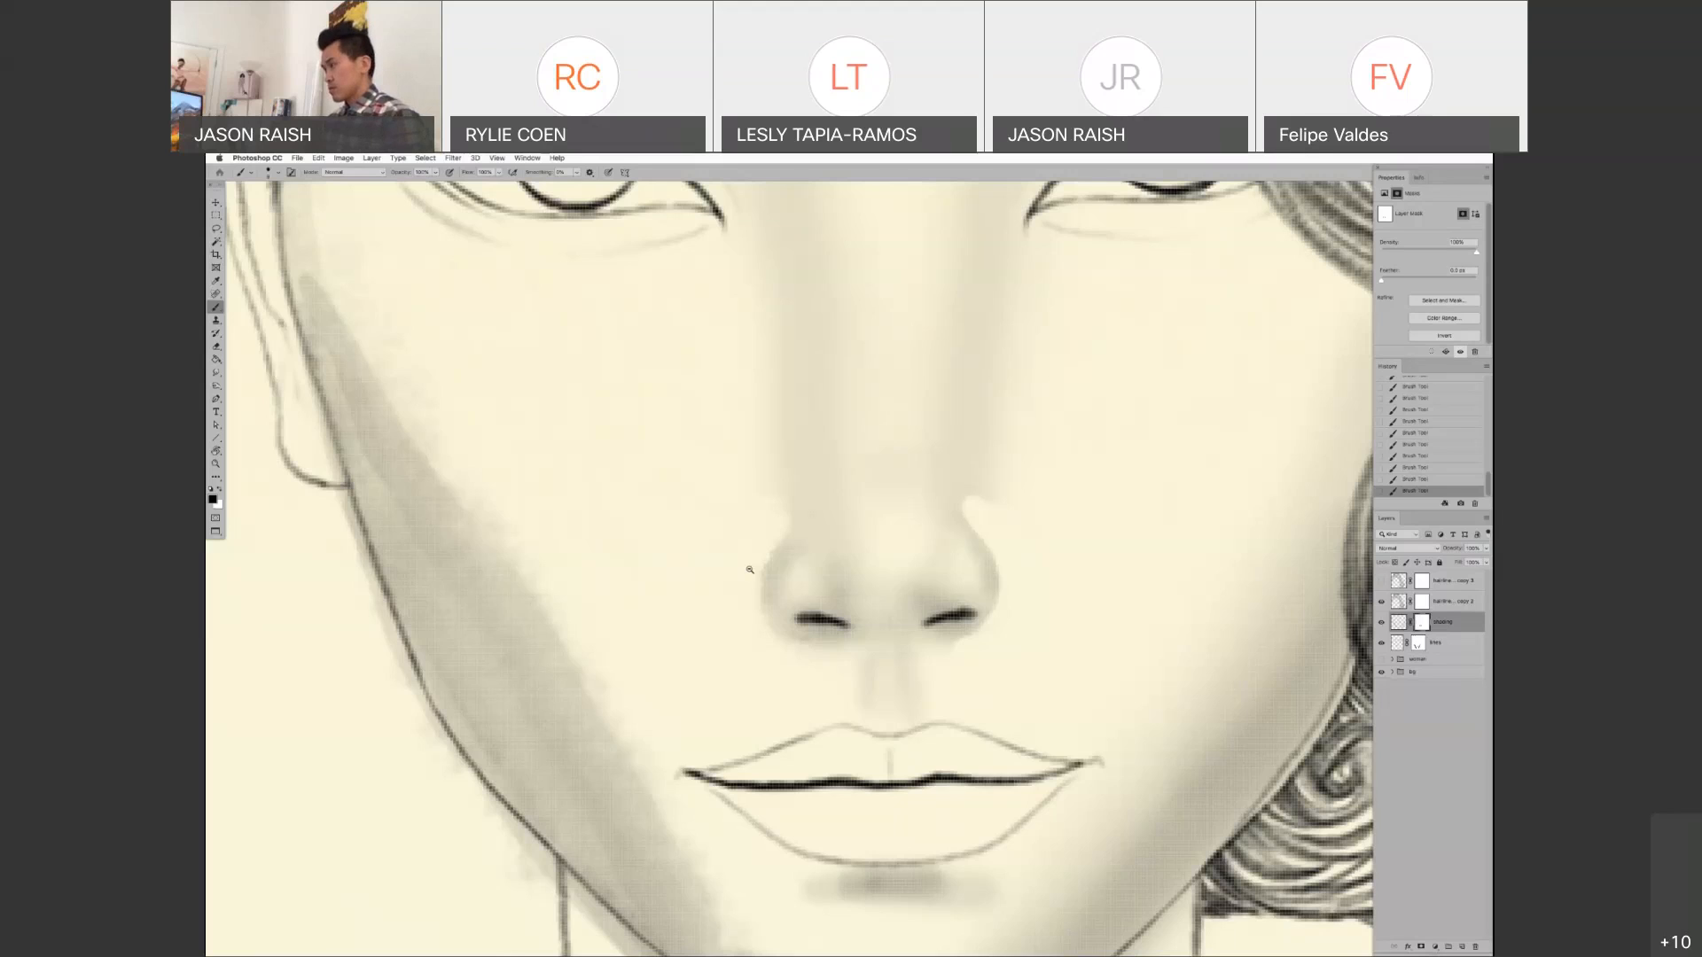
pyautogui.keyDown('alt'); pyautogui.click(750, 570); pyautogui.keyUp('alt')
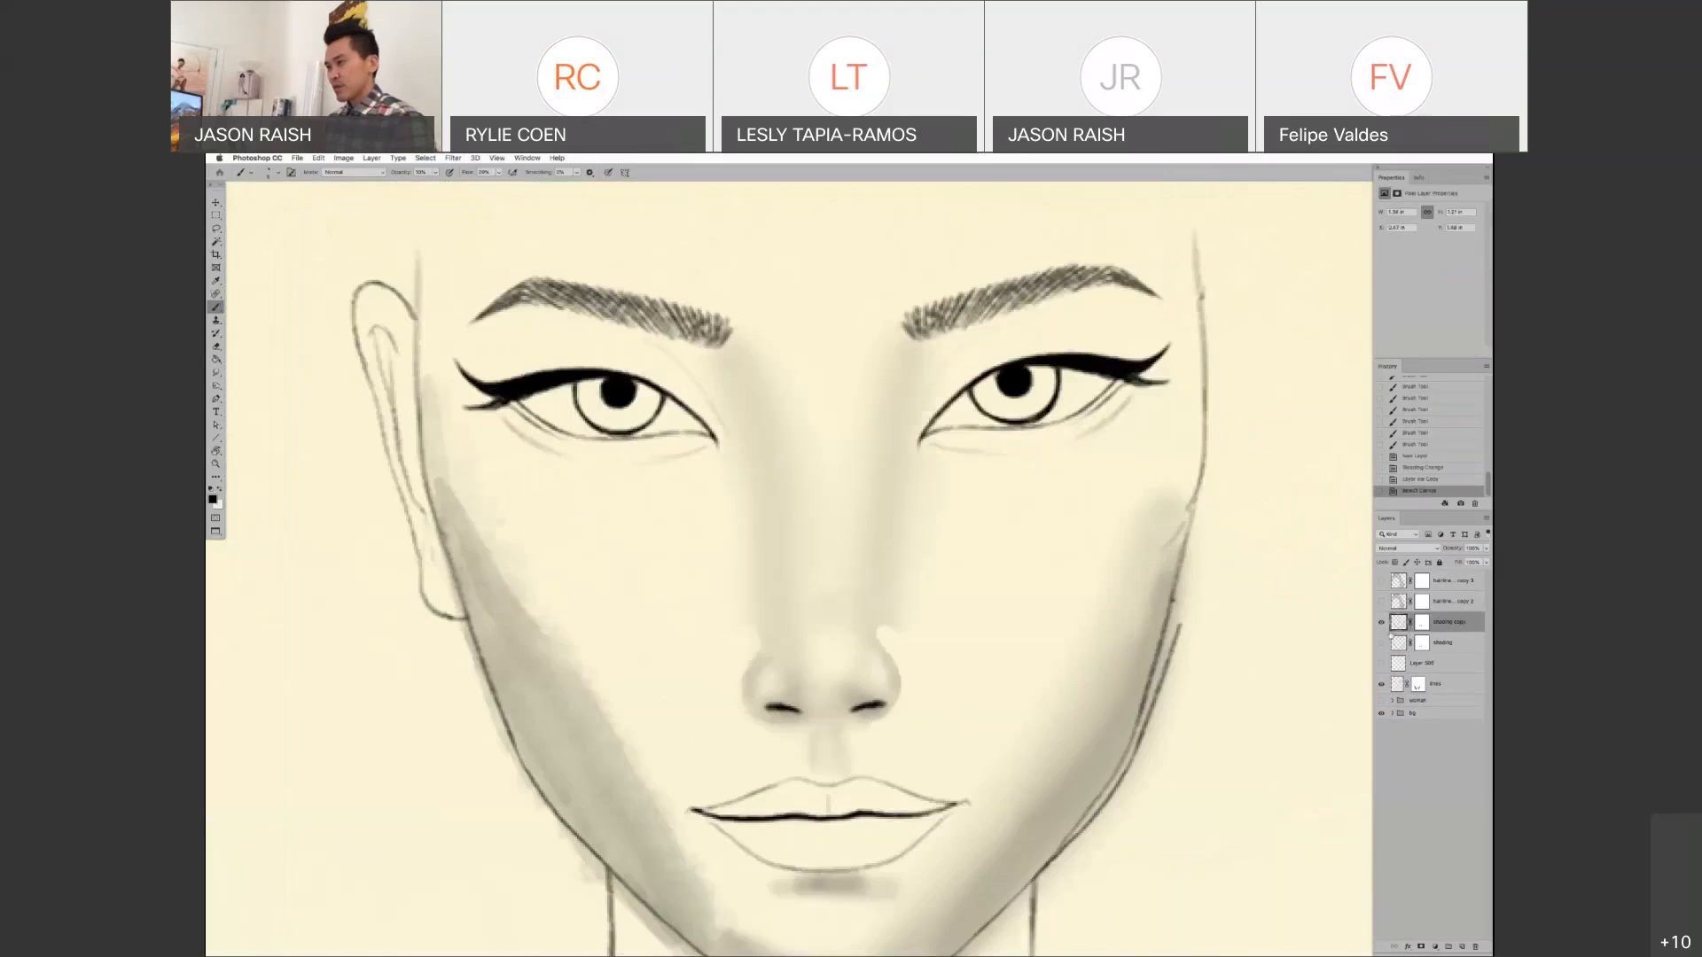
# - Shade both nostril wings and the underside of the nose tip with the graphite brush on the shading copy layer
pyautogui.moveTo(878, 672); pyautogui.dragTo(876, 666)
pyautogui.moveTo(756, 682)
pyautogui.mouseDown()
pyautogui.moveTo(759, 707)
pyautogui.moveTo(886, 700)
pyautogui.moveTo(763, 701)
pyautogui.moveTo(780, 710)
pyautogui.mouseUp()
pyautogui.moveTo(886, 696)
pyautogui.mouseDown()
pyautogui.moveTo(820, 710)
pyautogui.moveTo(803, 668)
pyautogui.moveTo(746, 641)
pyautogui.moveTo(746, 669)
pyautogui.mouseUp()
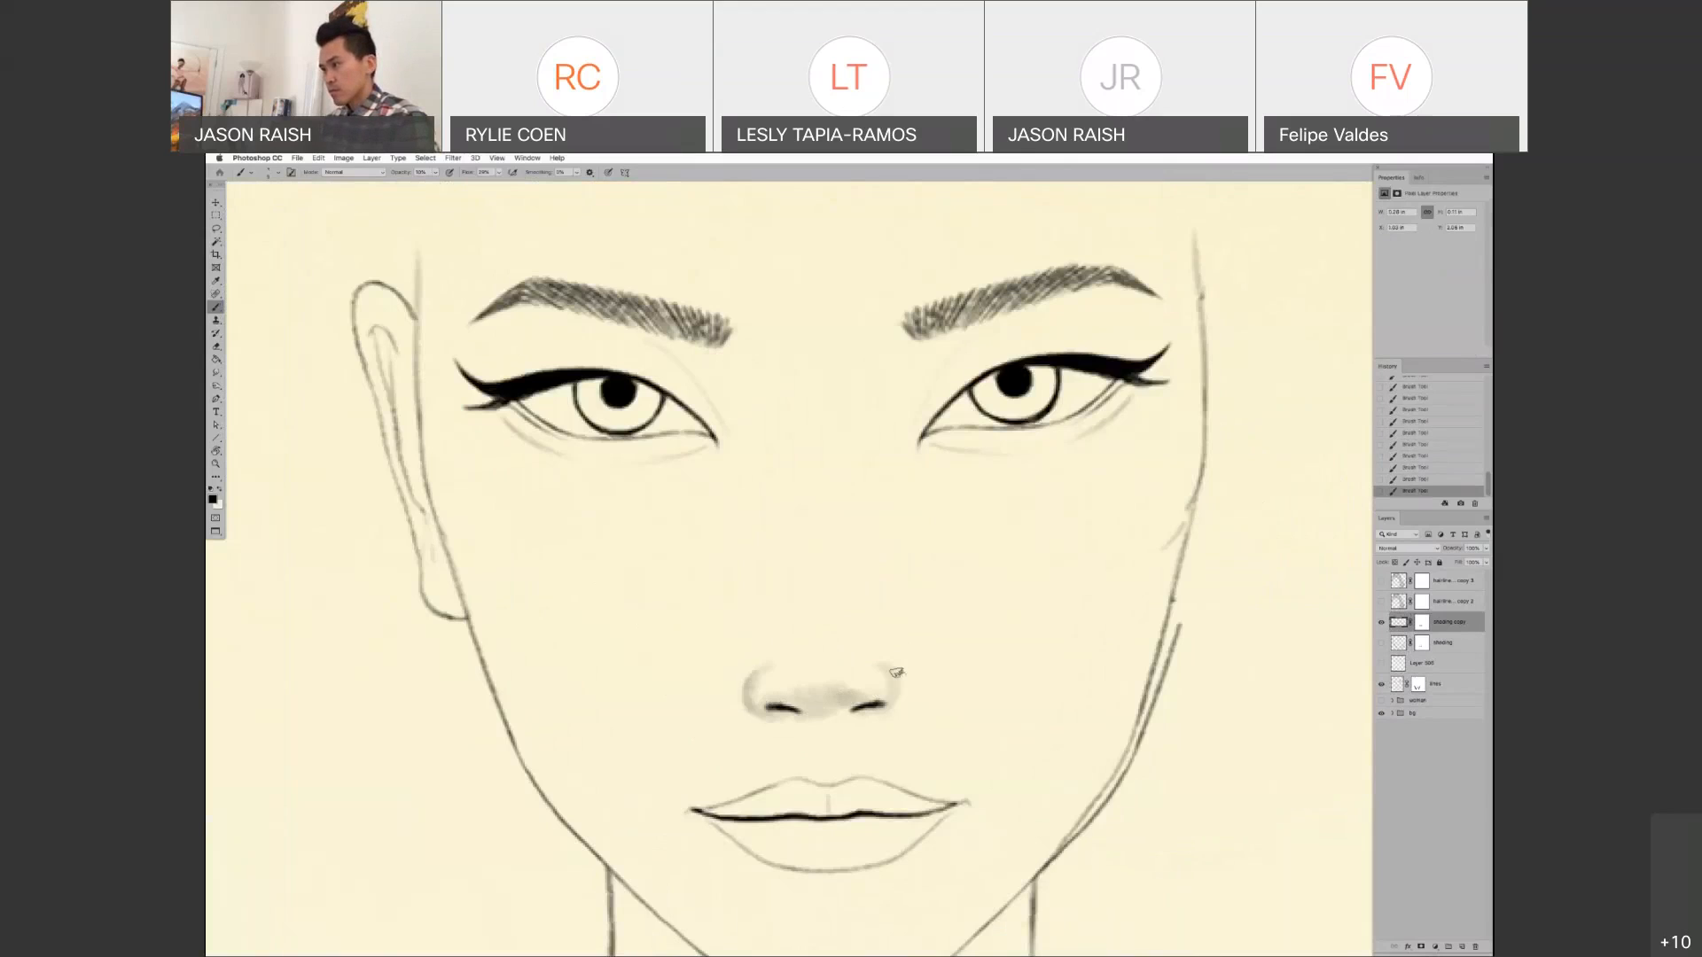
pyautogui.moveTo(895, 675); pyautogui.dragTo(891, 706)
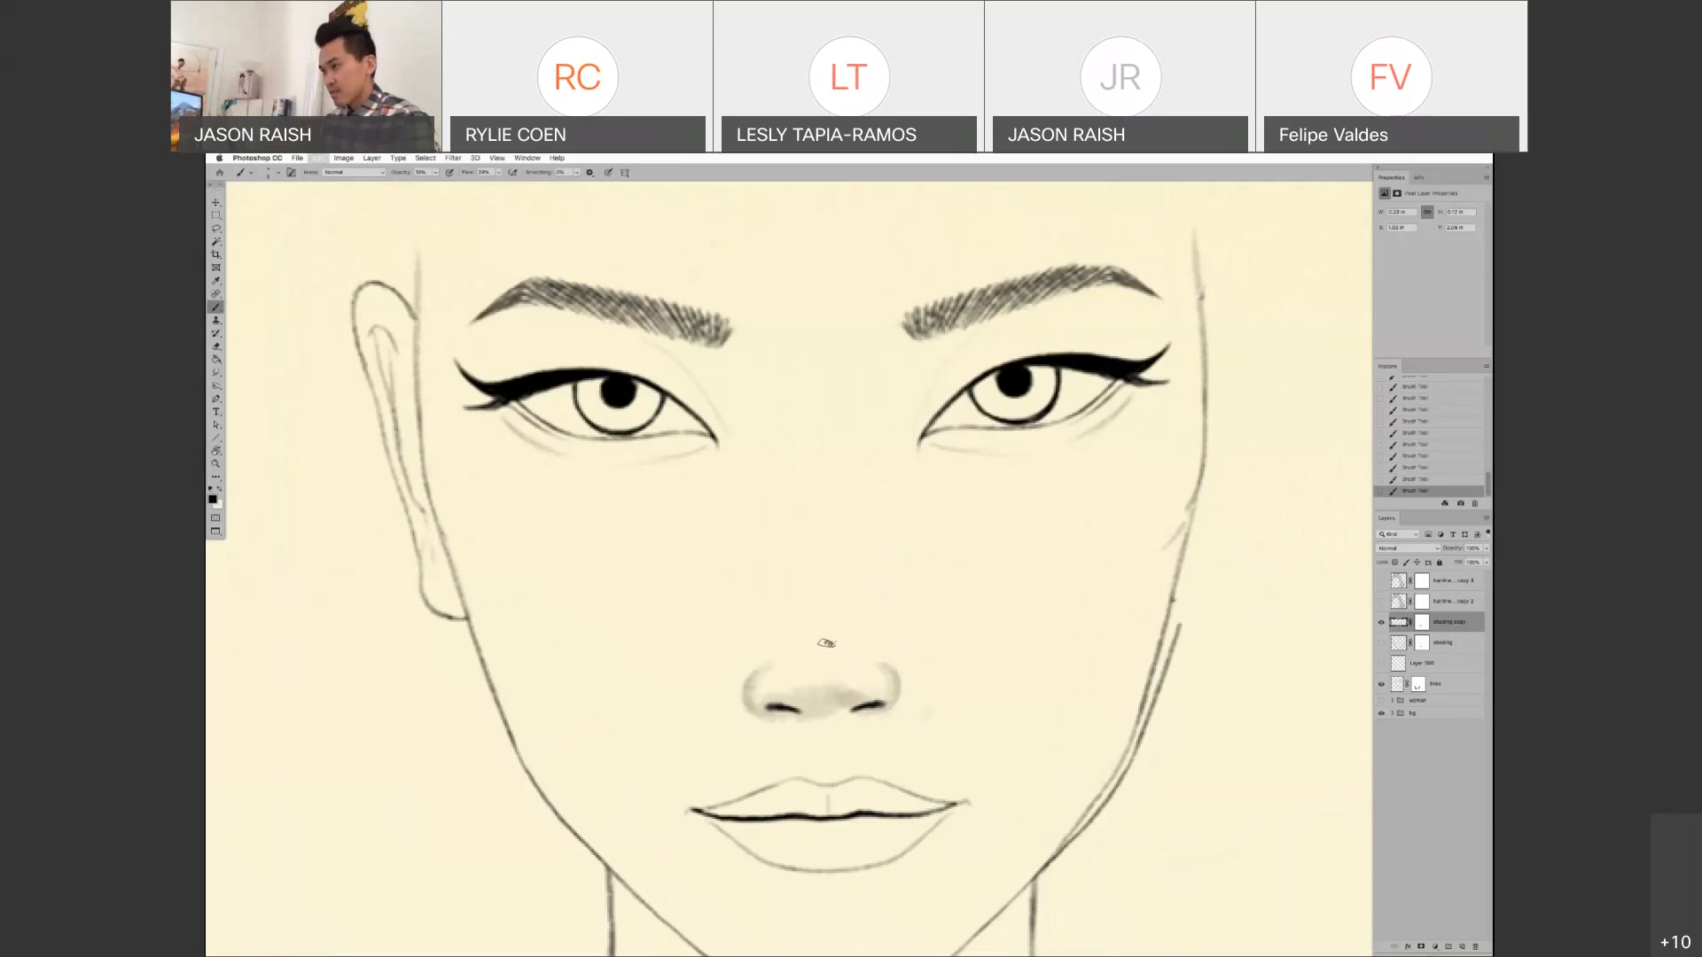
# - Disable the shading copy layer's mask and test graphite strokes above the nose tip, undoing each one
pyautogui.hotkey('ctrl', 'z')
pyautogui.moveTo(836, 671); pyautogui.dragTo(833, 595)
pyautogui.press('super+z')
pyautogui.keyDown('shift'); pyautogui.click(1414, 627); pyautogui.keyUp('shift')
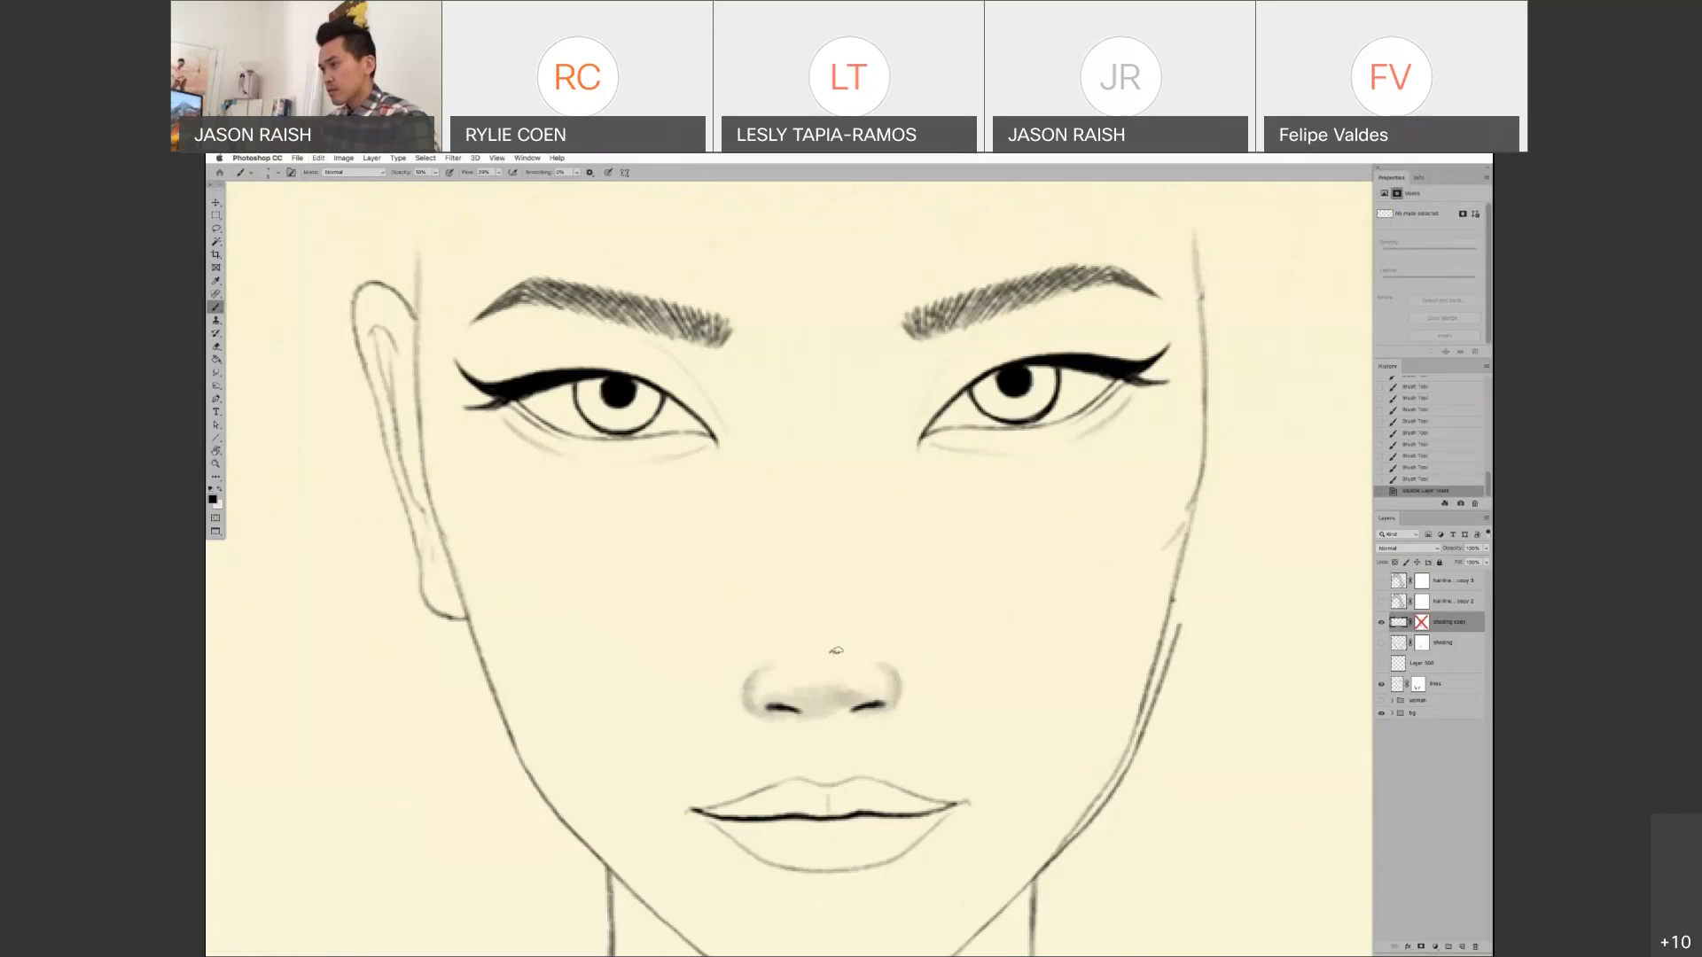
pyautogui.moveTo(822, 665); pyautogui.dragTo(822, 619)
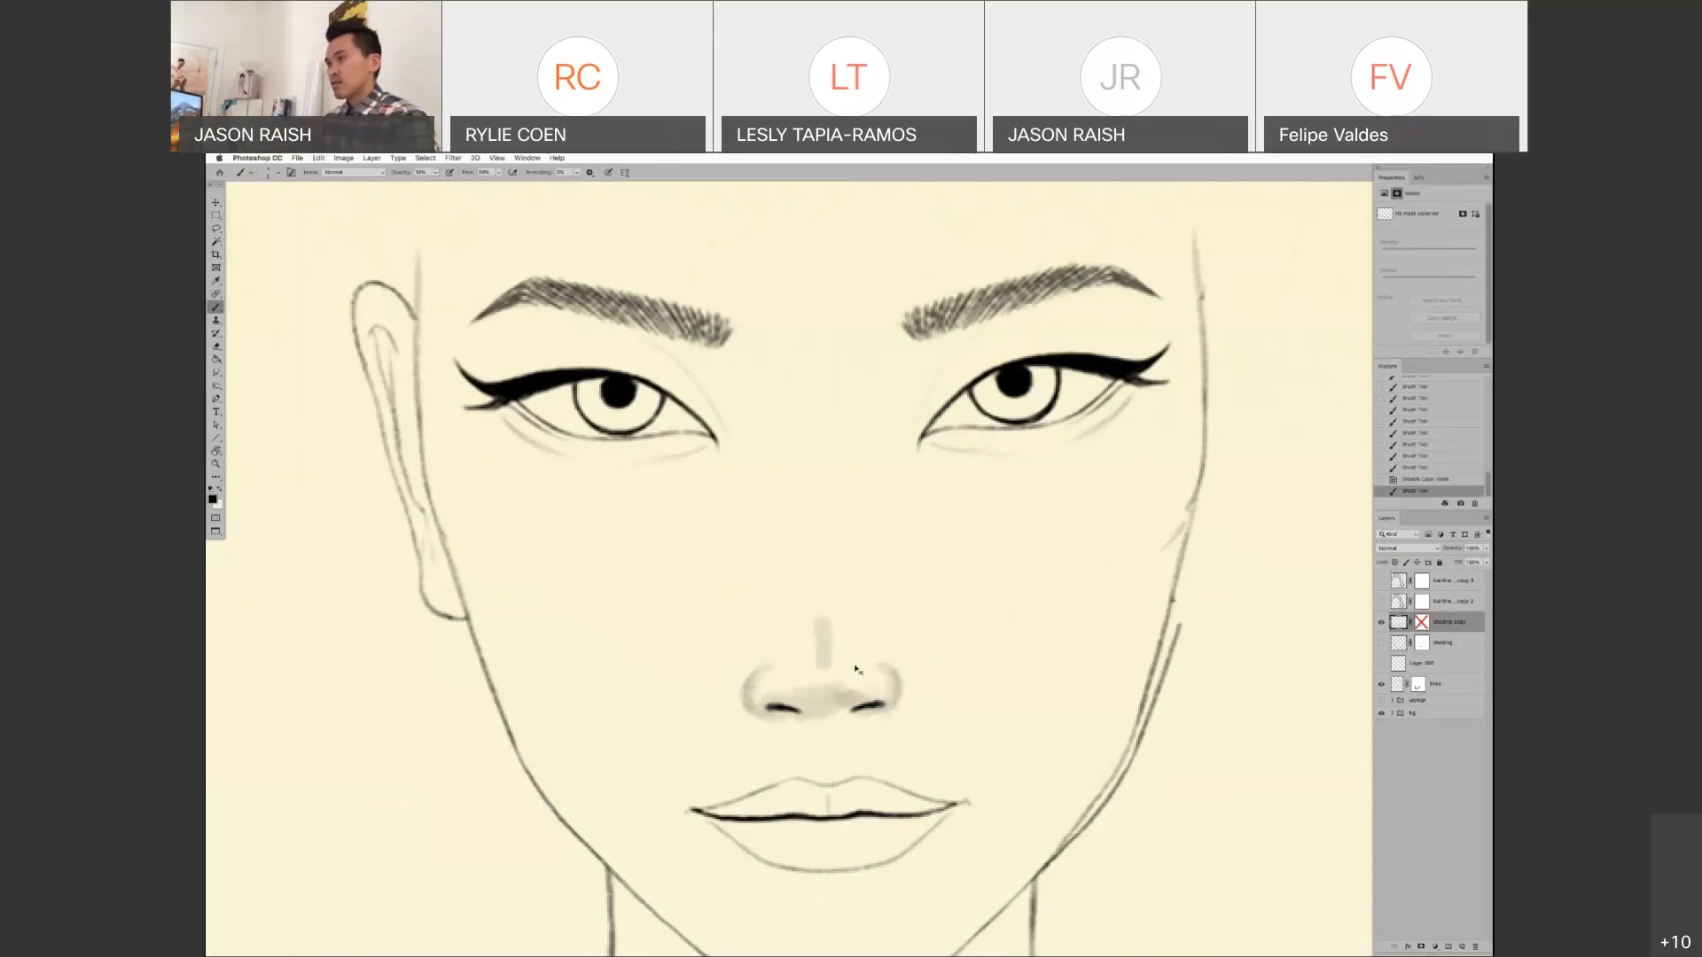
pyautogui.press('super+z')
# - Touch up one nostril wing and shade the ear side of the nose bridge from the inner brow down to the nostril
pyautogui.moveTo(885, 705); pyautogui.dragTo(886, 677)
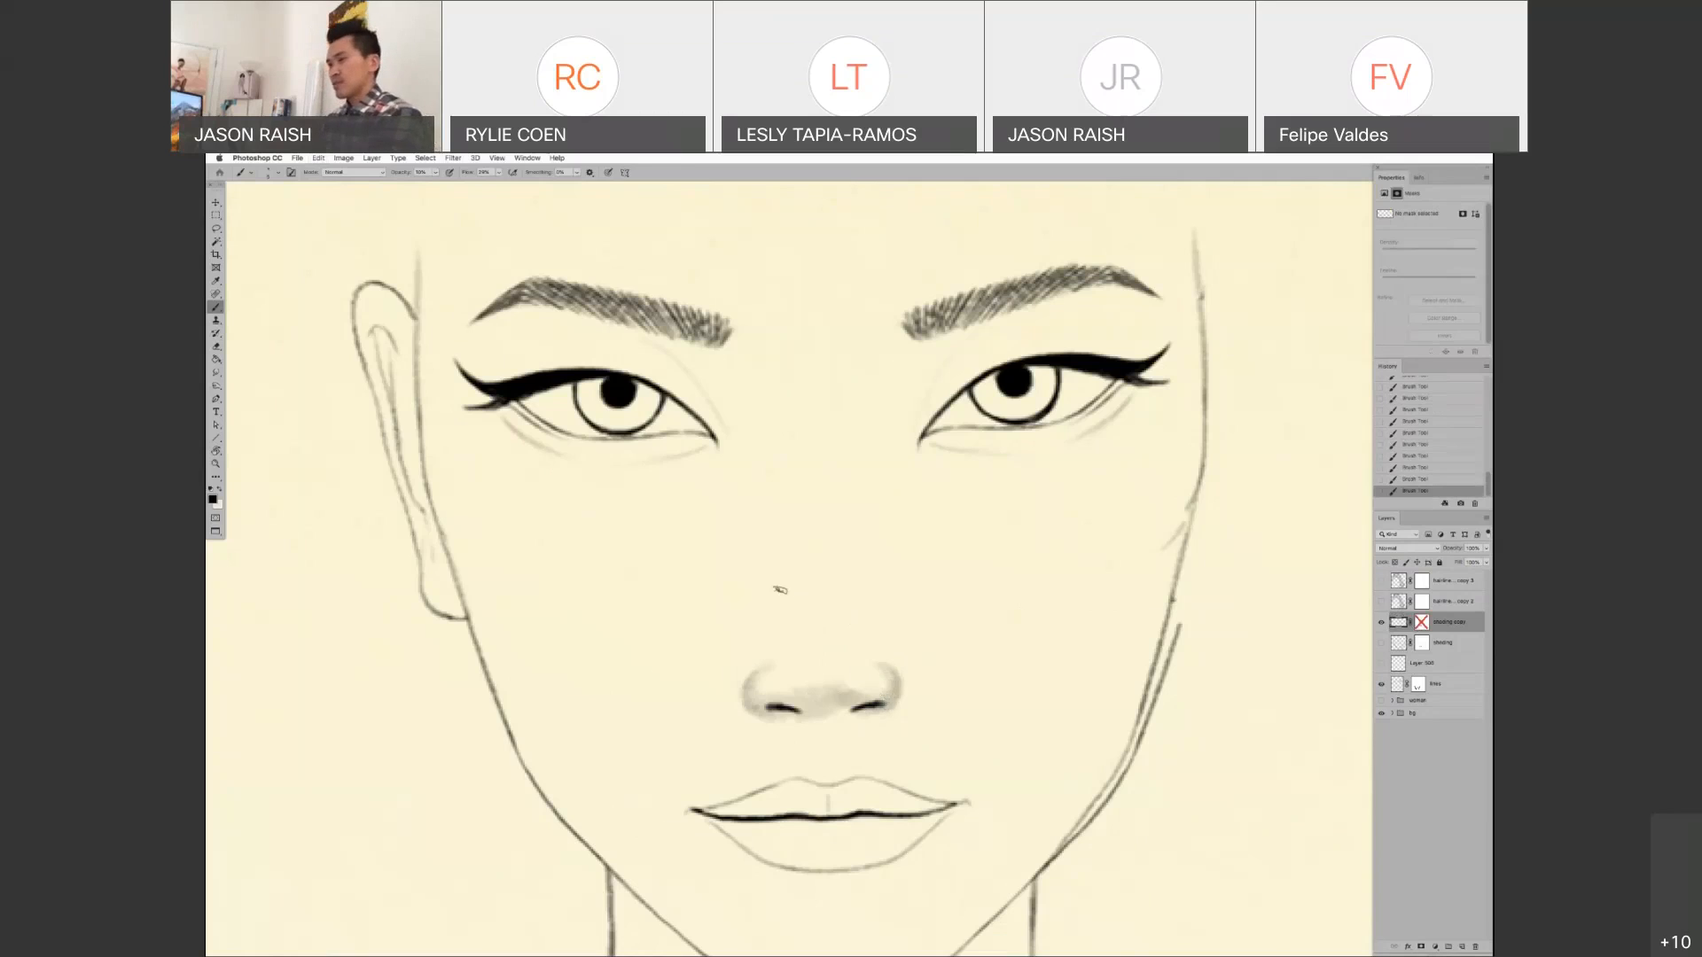
pyautogui.moveTo(723, 363); pyautogui.dragTo(768, 520)
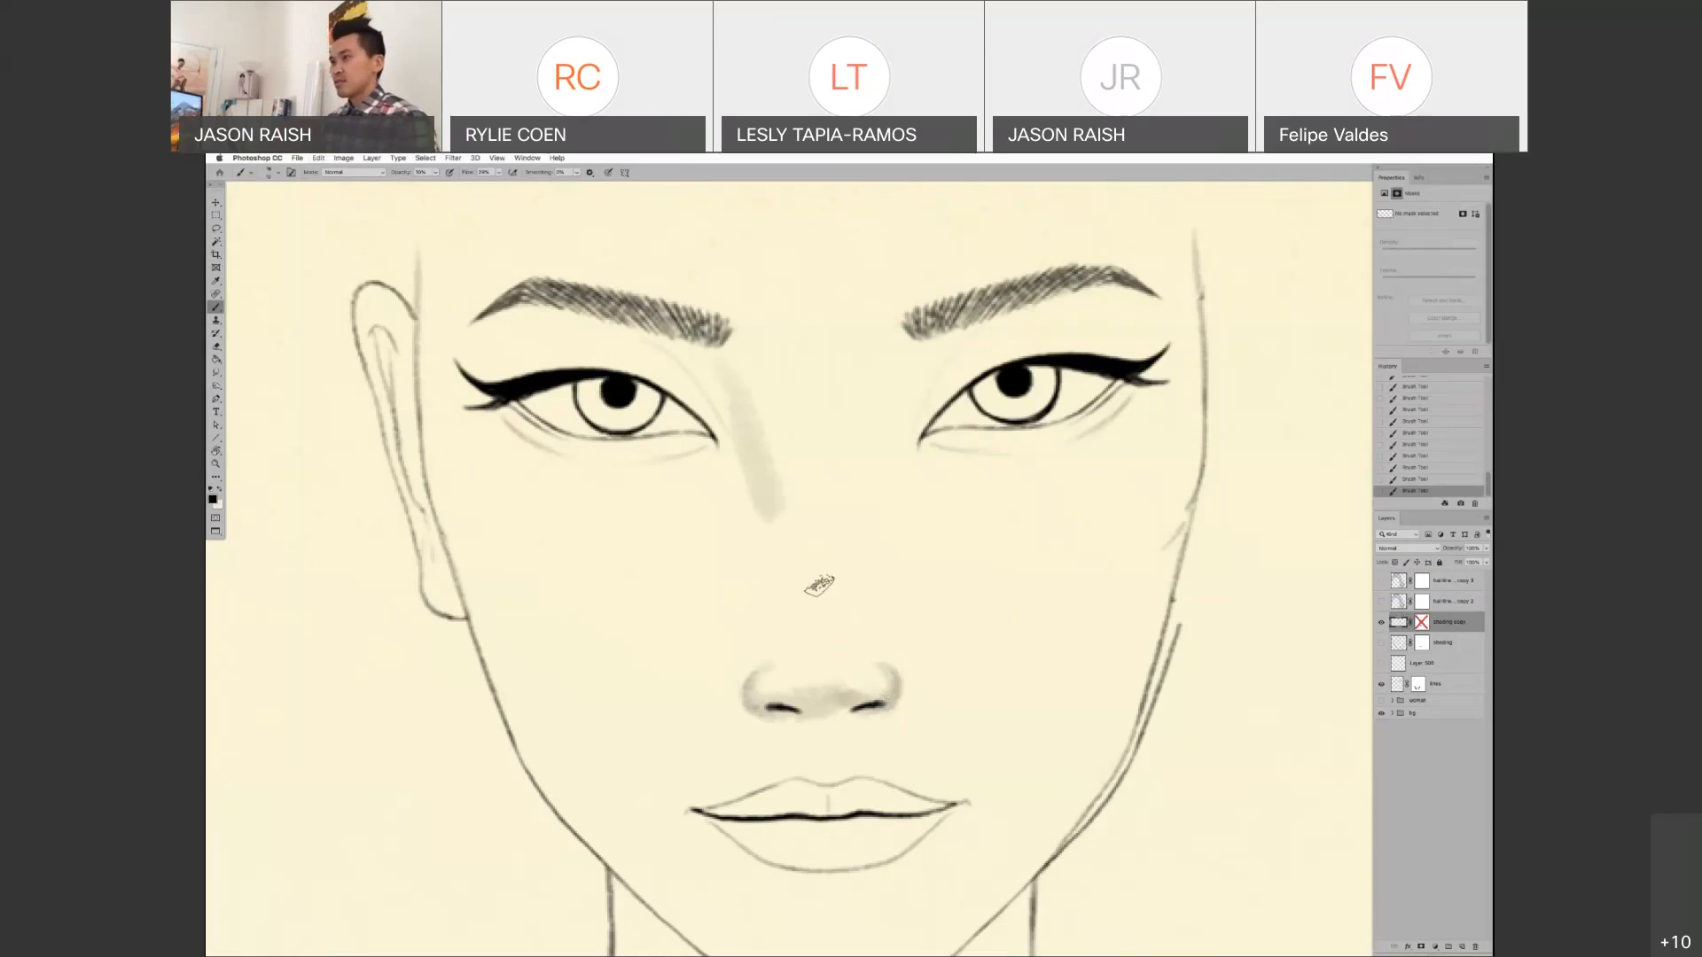
pyautogui.press('super+z')
pyautogui.moveTo(716, 353)
pyautogui.mouseDown()
pyautogui.moveTo(762, 444)
pyautogui.moveTo(773, 625)
pyautogui.mouseUp()
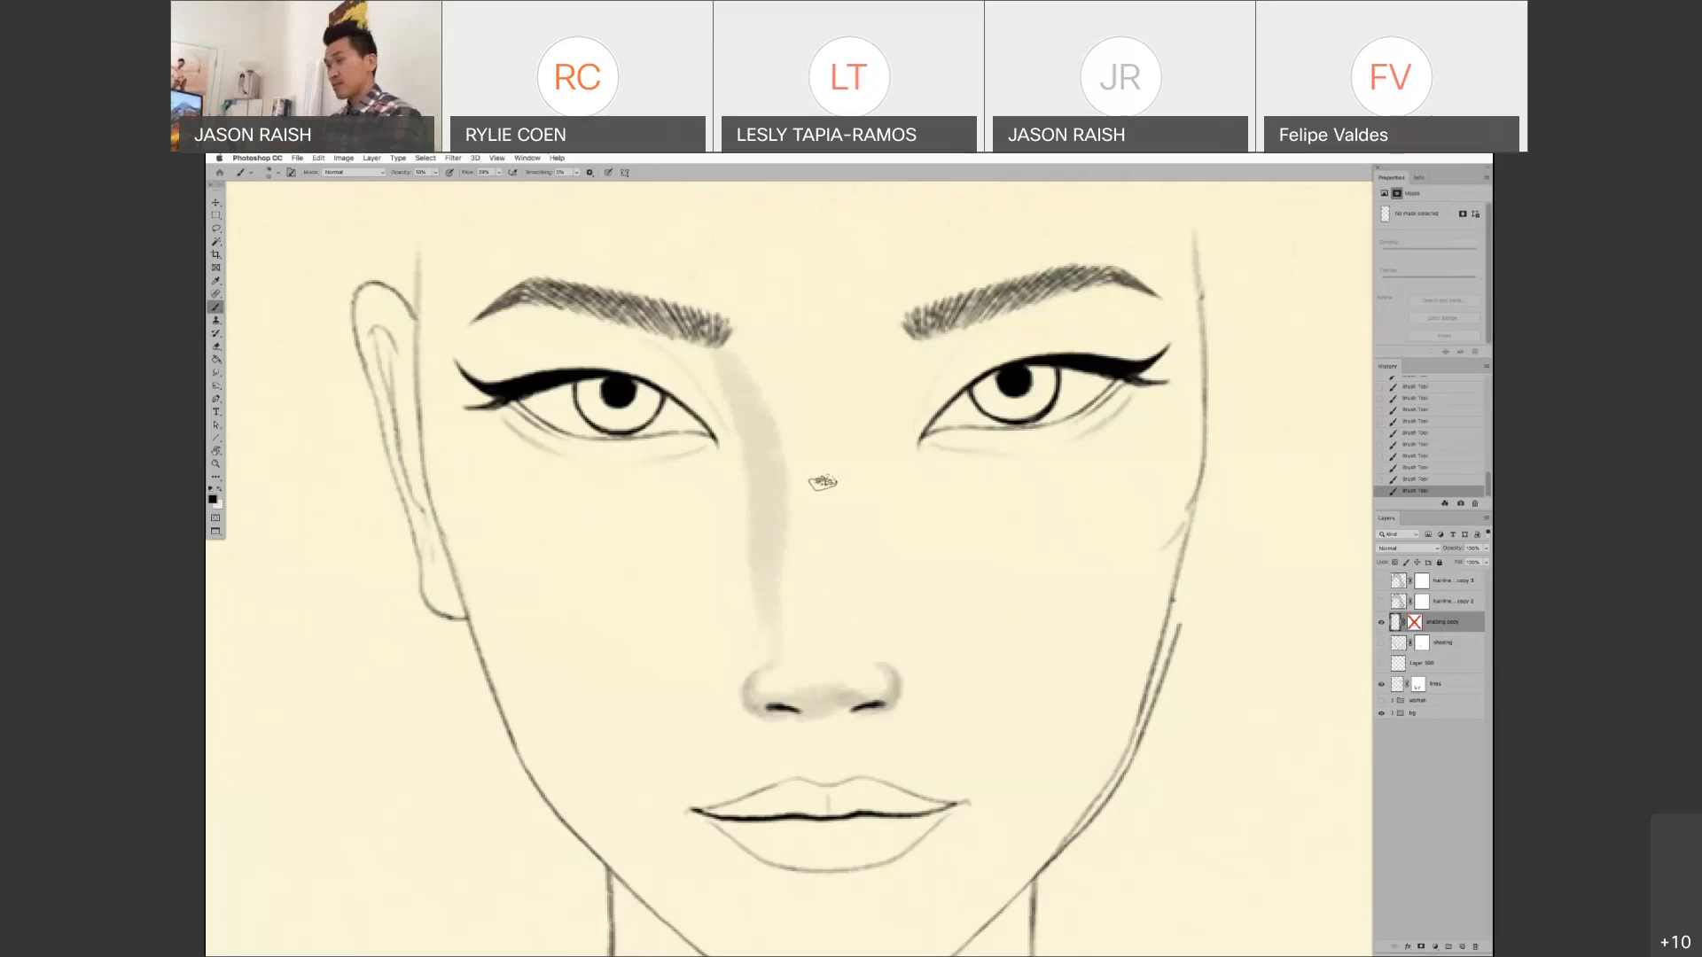
# - Soften the outer edge of the nose-bridge shading with Smudge strokes toward the cheek
pyautogui.press('r')
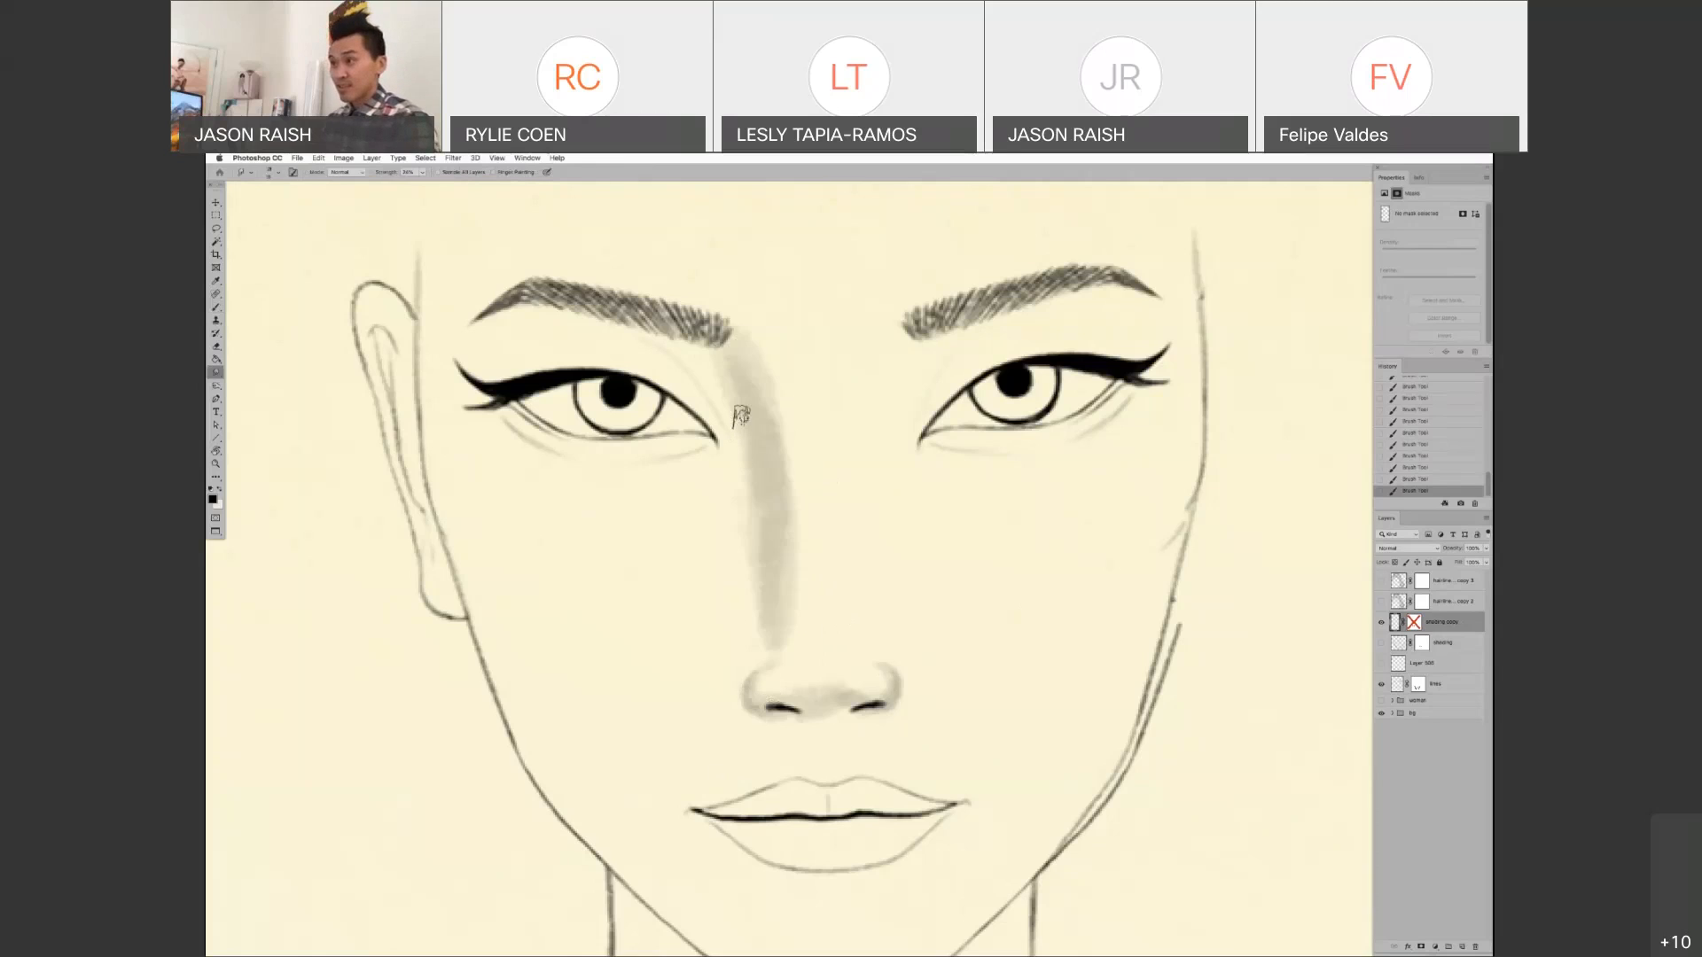
pyautogui.moveTo(736, 416)
pyautogui.mouseDown()
pyautogui.moveTo(700, 361)
pyautogui.moveTo(737, 563)
pyautogui.moveTo(752, 510)
pyautogui.moveTo(740, 639)
pyautogui.moveTo(758, 356)
pyautogui.moveTo(771, 409)
pyautogui.mouseUp()
pyautogui.press('super+z')
pyautogui.moveTo(790, 476)
pyautogui.mouseDown()
pyautogui.moveTo(741, 410)
pyautogui.moveTo(715, 631)
pyautogui.mouseUp()
pyautogui.moveTo(737, 423); pyautogui.dragTo(756, 521)
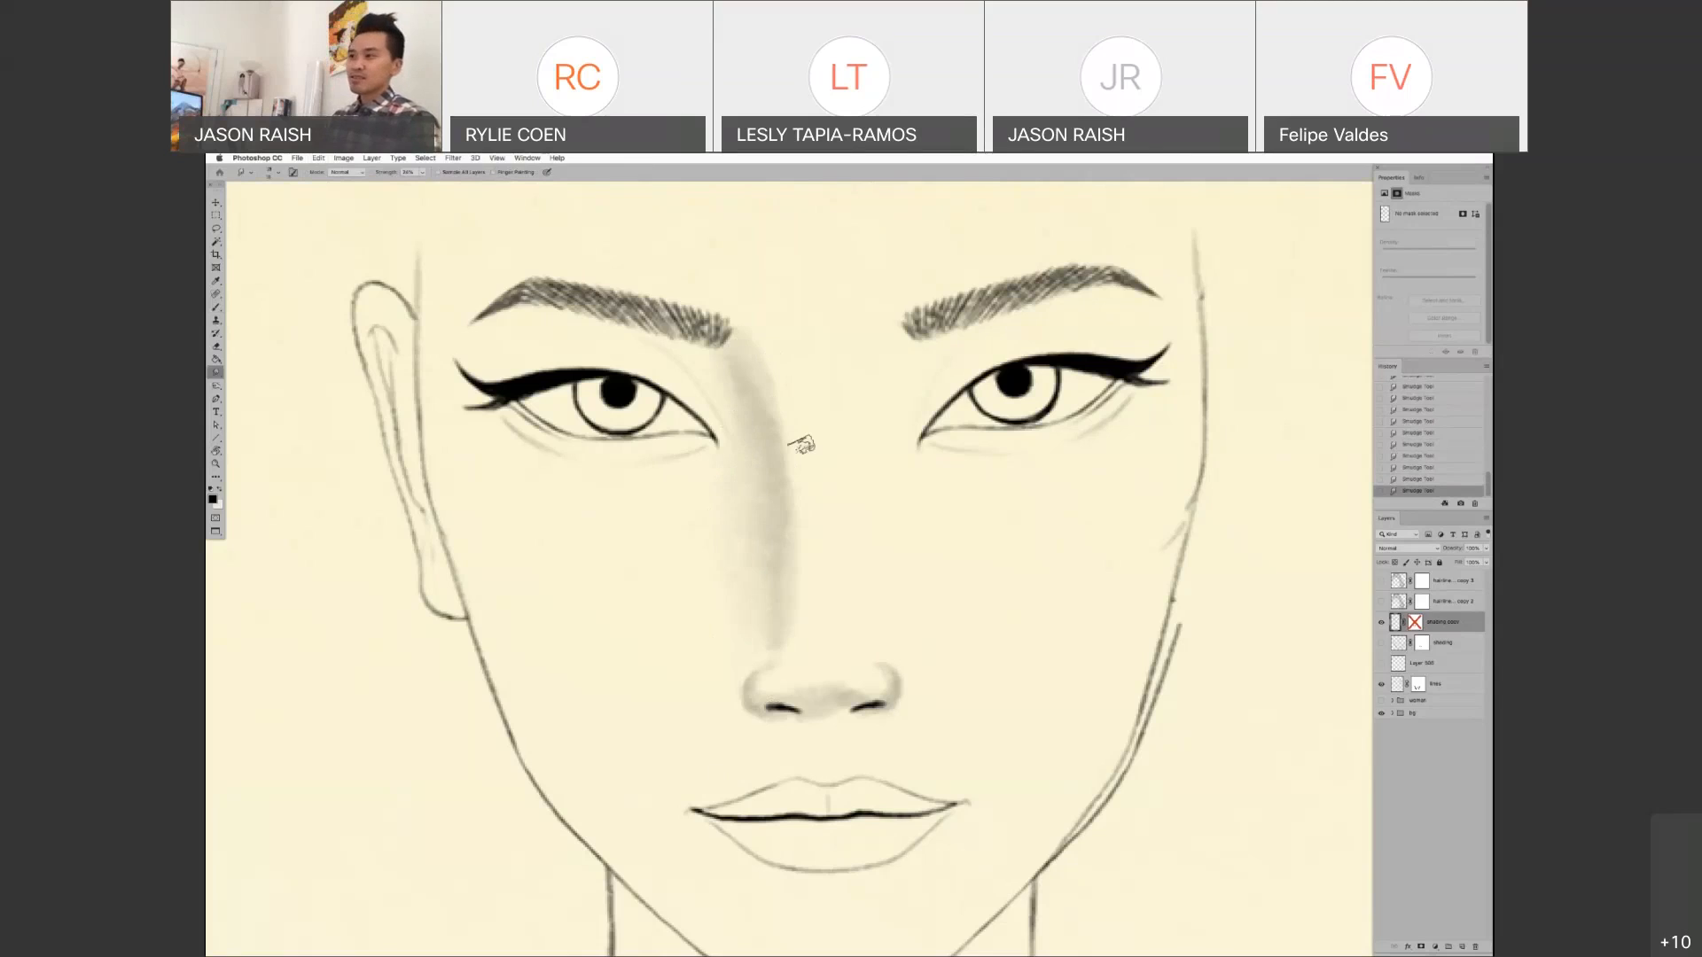
# - Try isolating the inner edge of the nose-bridge shading with a lasso selection on the layer's pixels, and deselect
pyautogui.press('l')
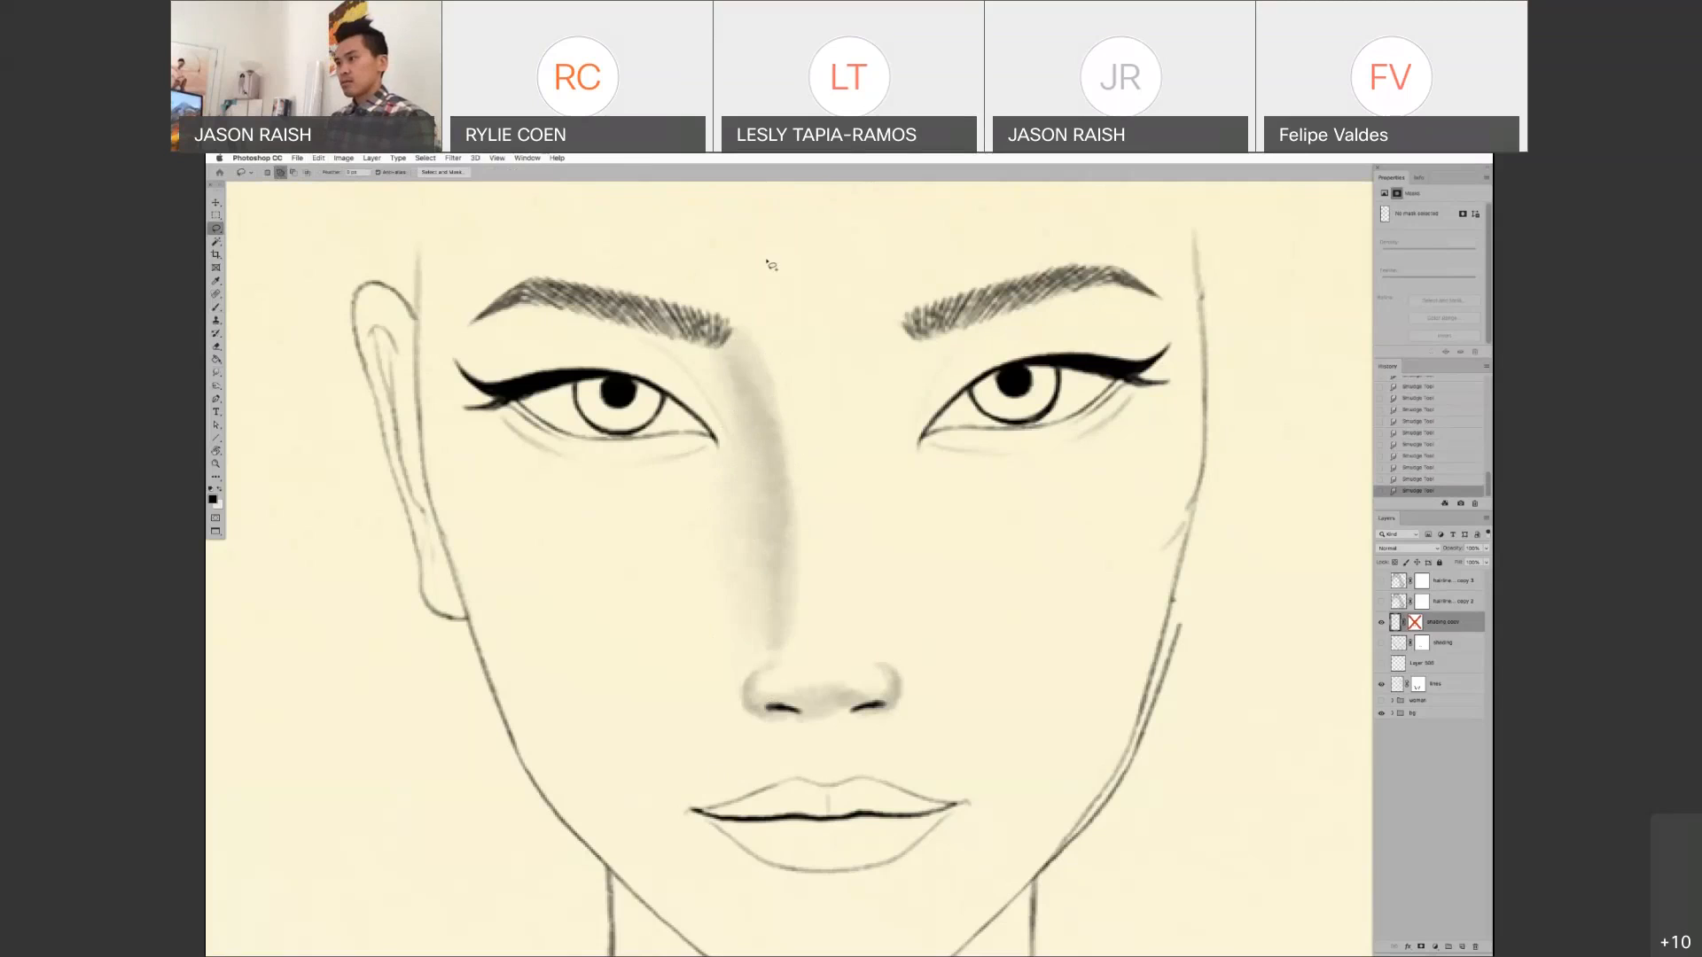
pyautogui.moveTo(769, 264); pyautogui.dragTo(800, 640)
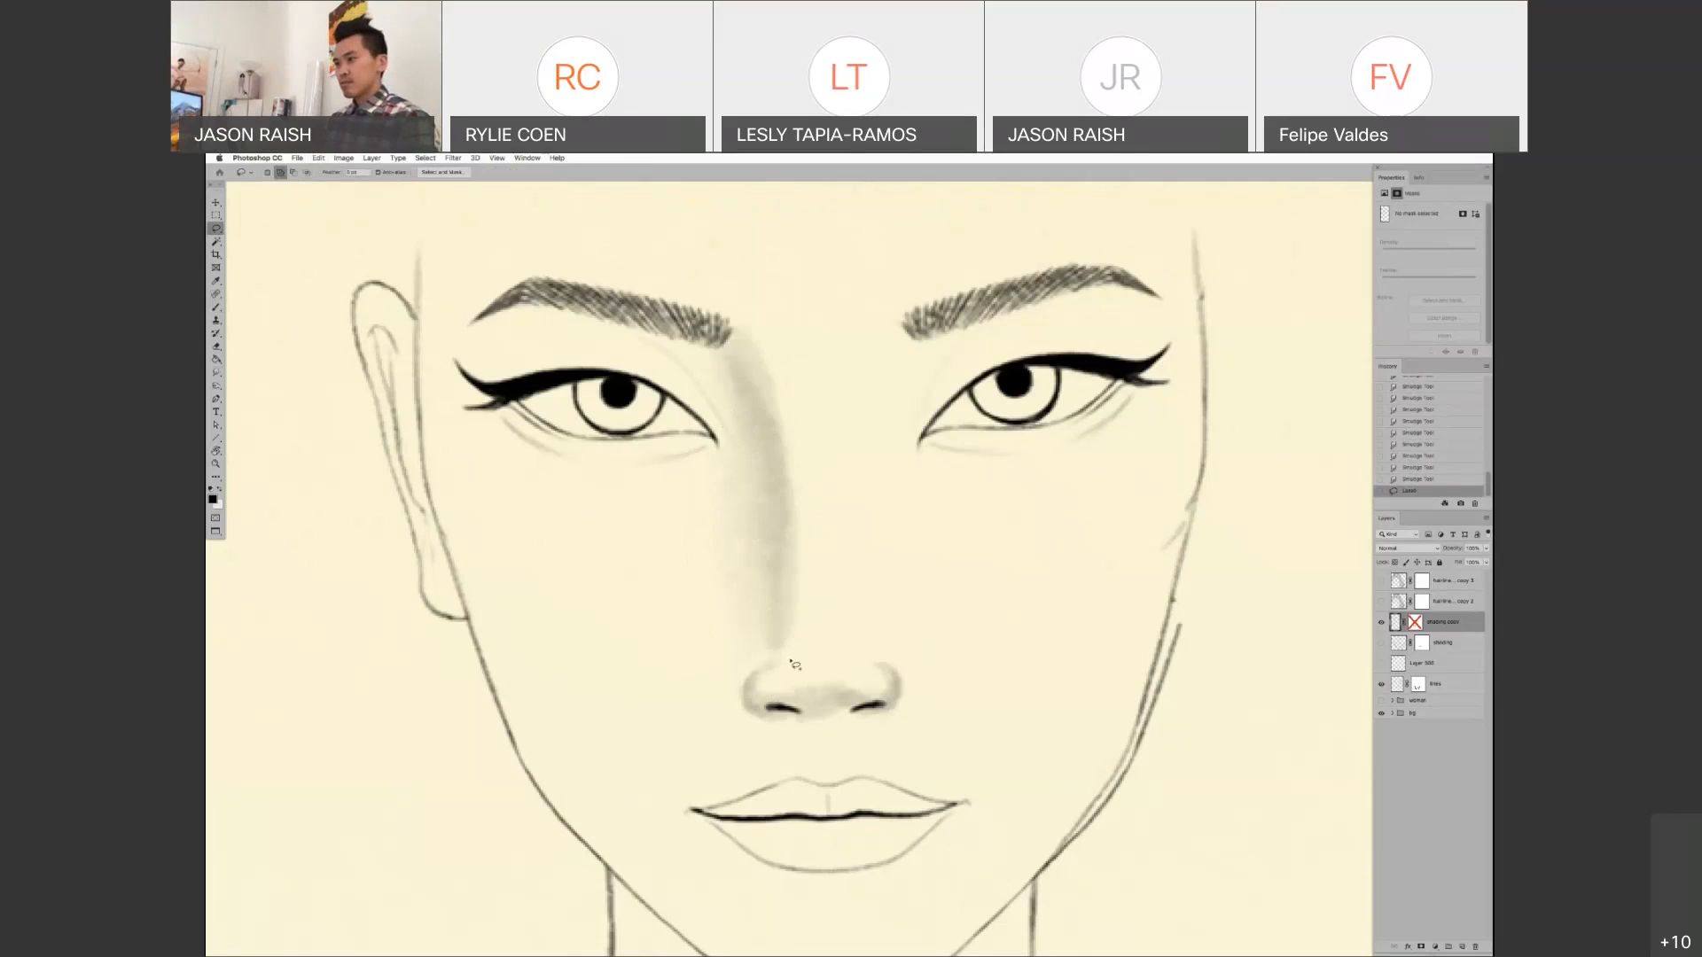
pyautogui.click(778, 546)
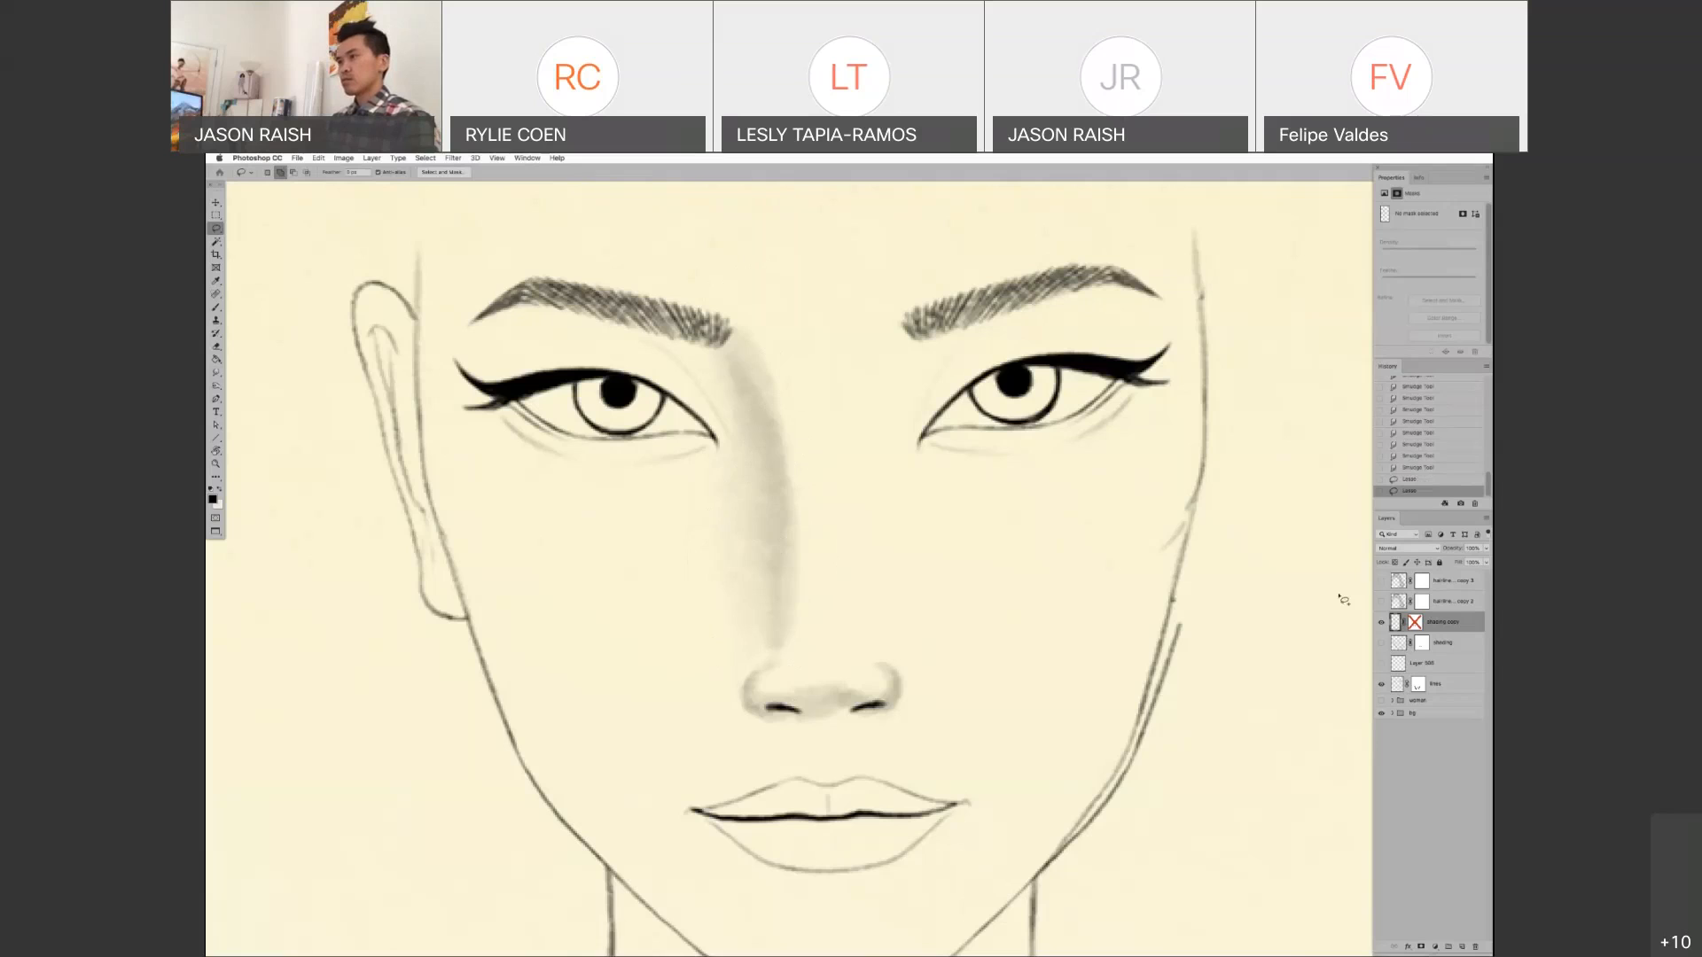
pyautogui.click(1396, 622)
pyautogui.keyDown('alt'); pyautogui.click(825, 481); pyautogui.keyUp('alt')
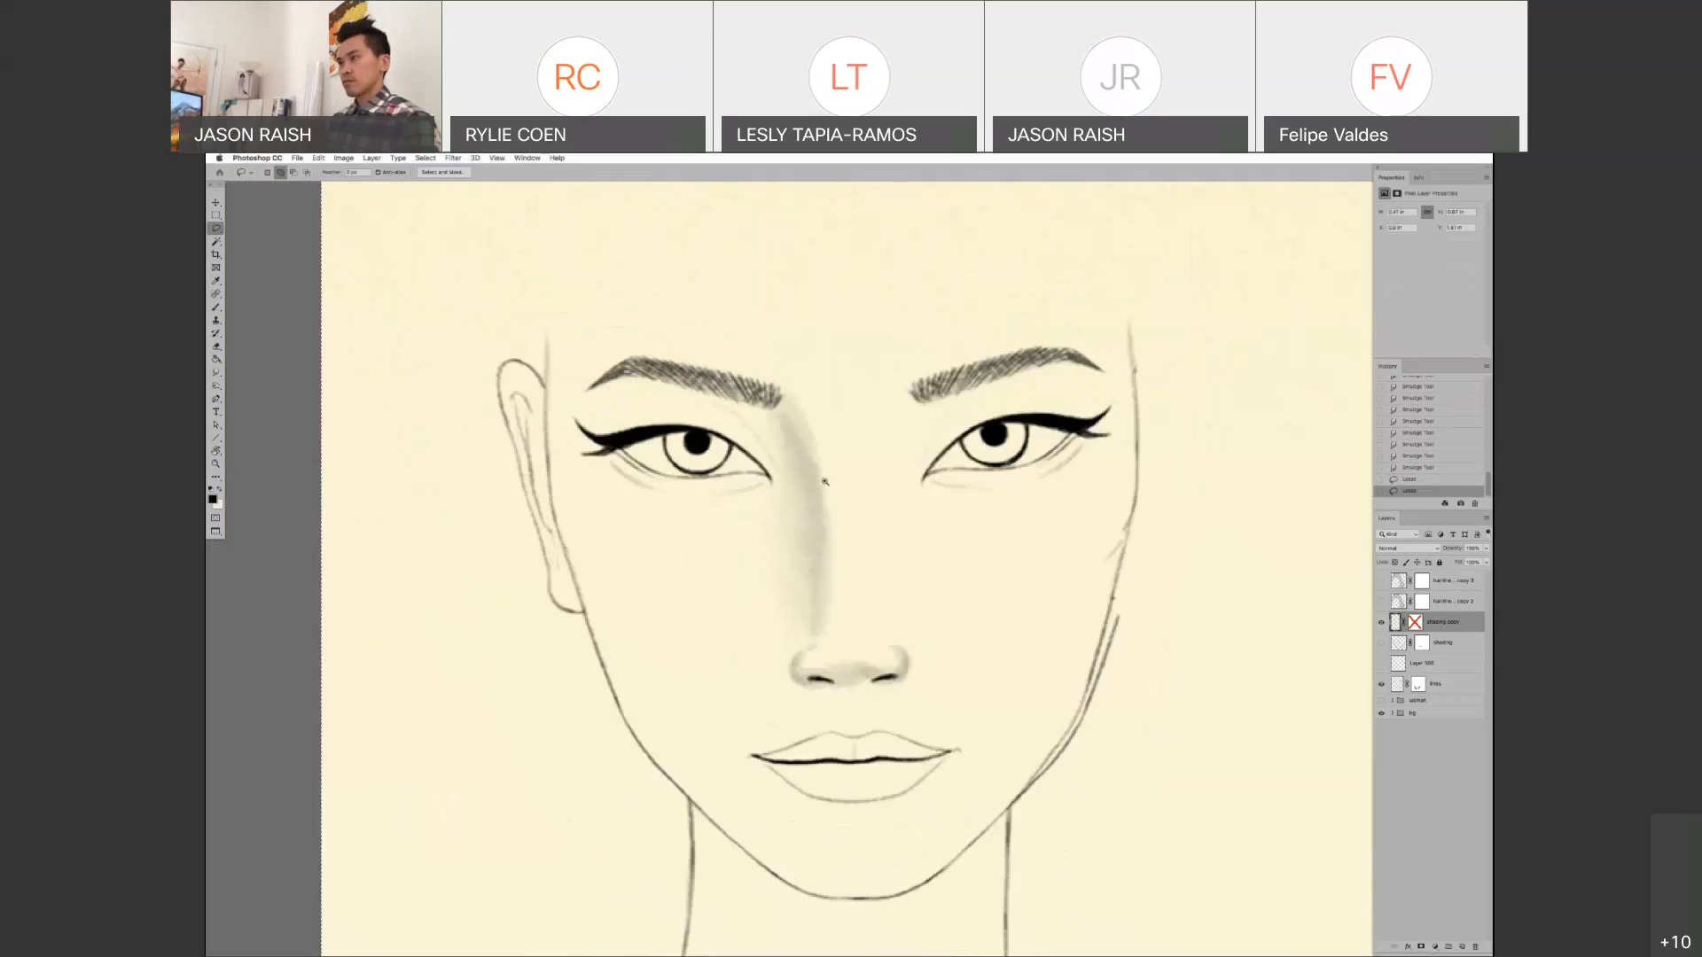
pyautogui.keyDown('super'); pyautogui.click(824, 482); pyautogui.keyUp('super')
pyautogui.press('super+d')
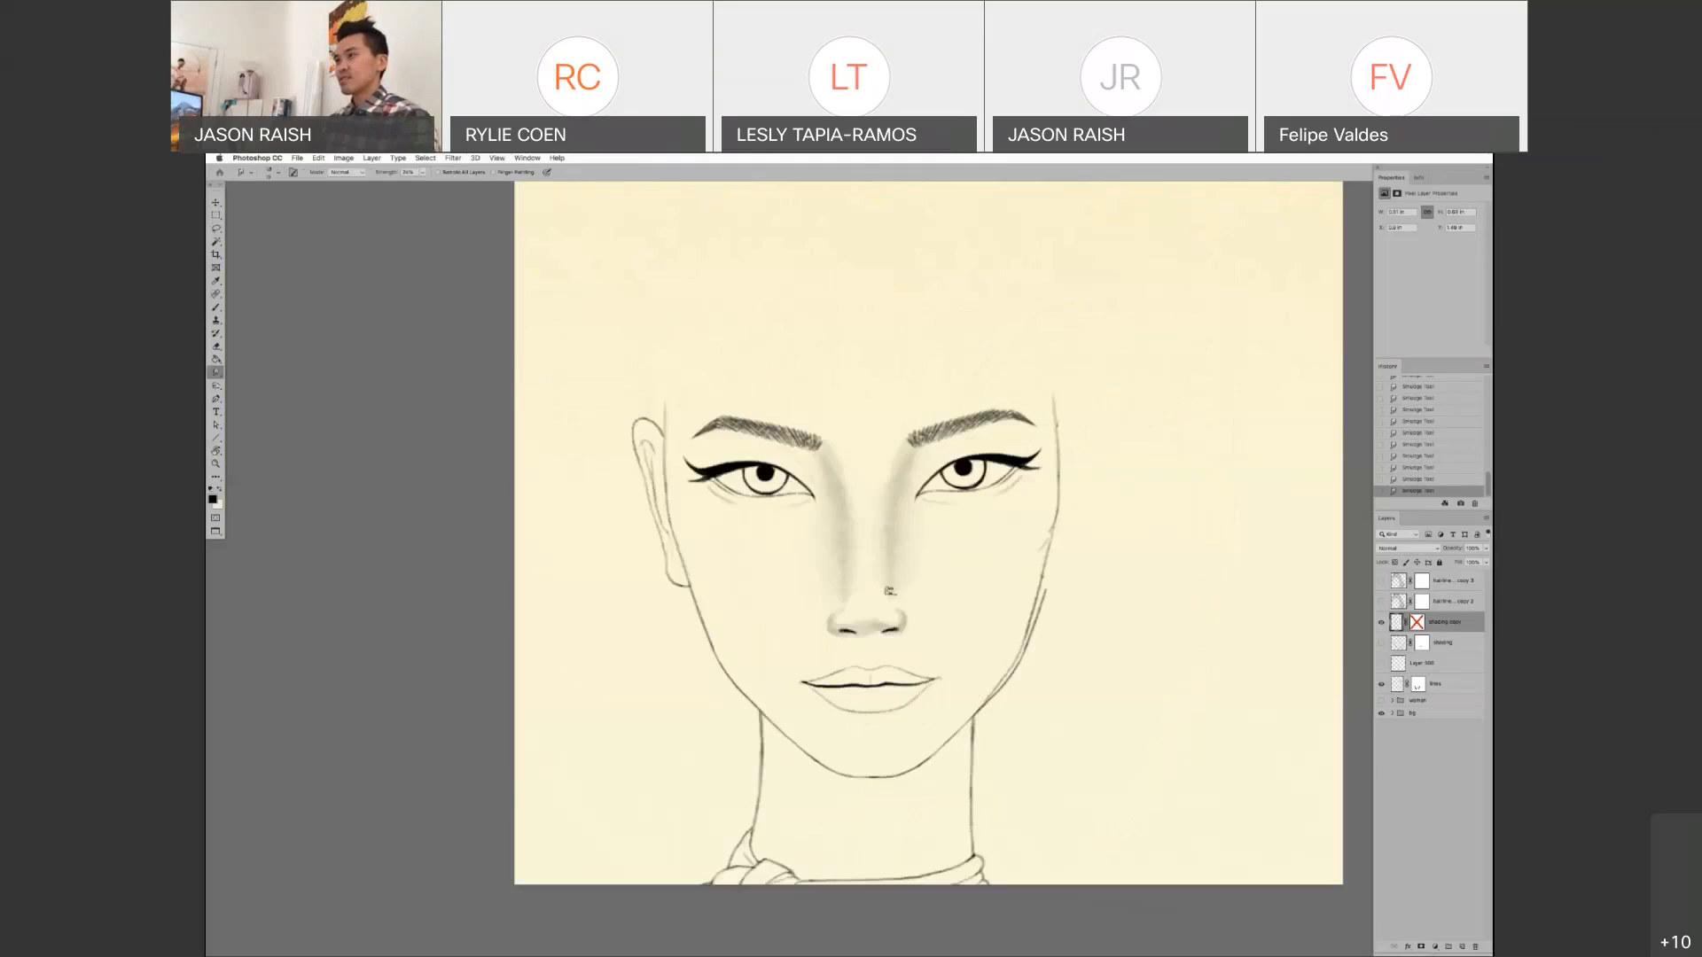
# - Brush light graphite shading at the lower end of the nose bridge to join both side shadows to the nose tip
pyautogui.press('b')
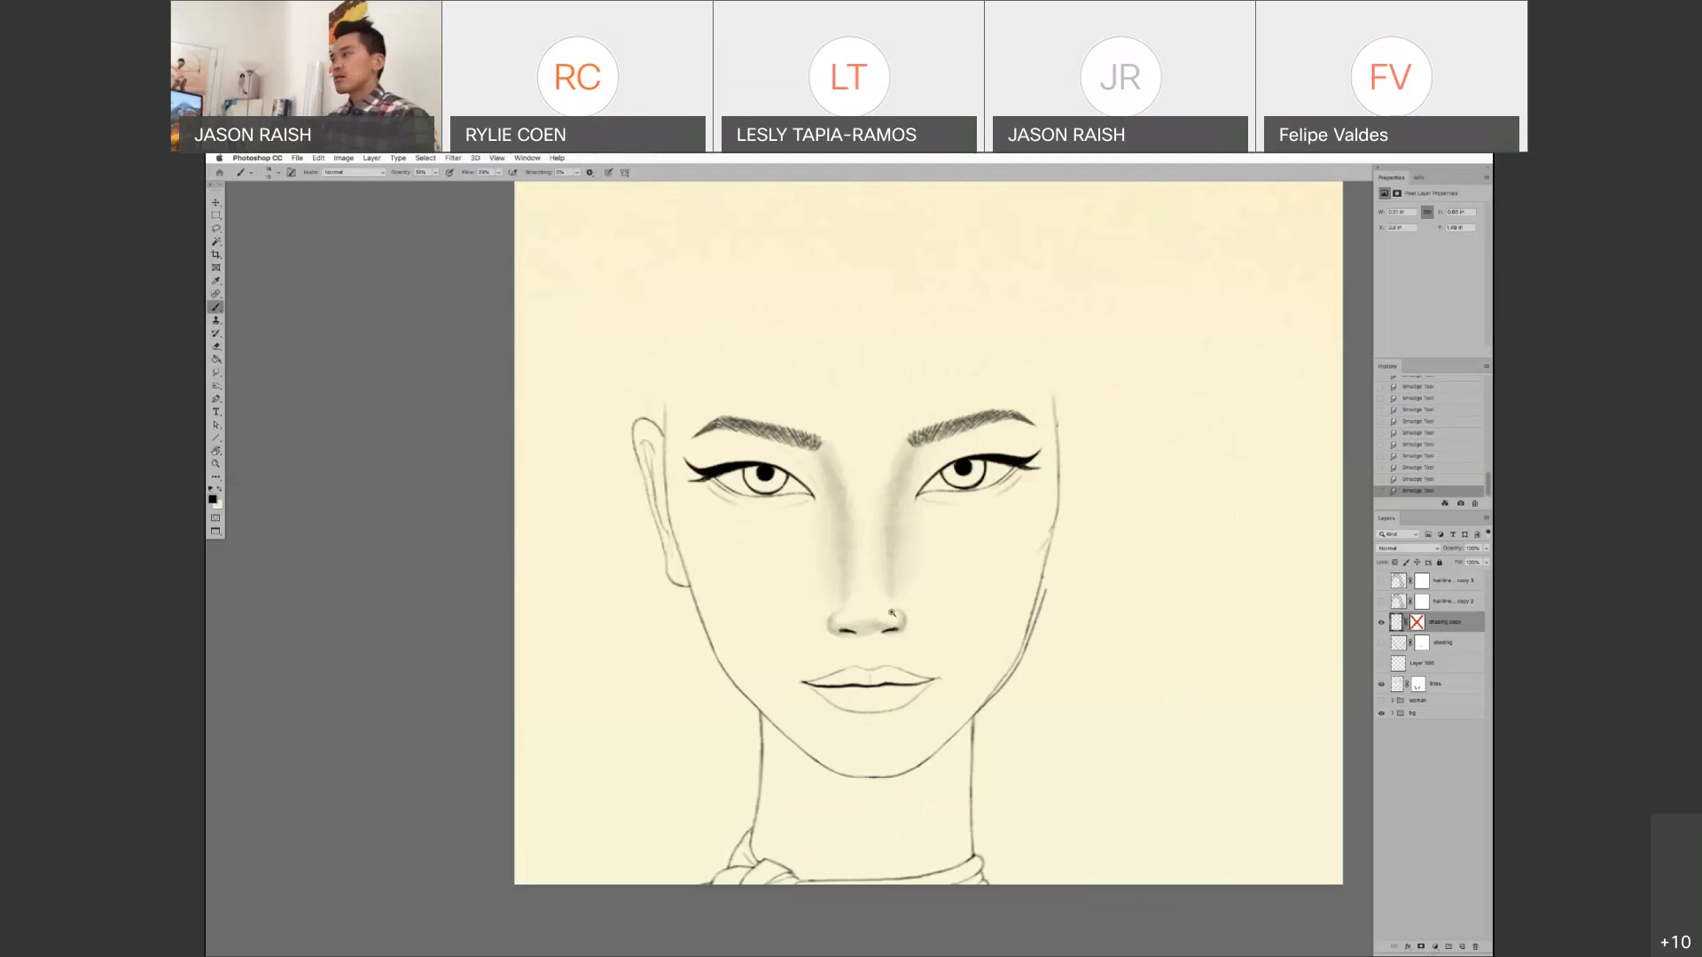
pyautogui.keyDown('super'); pyautogui.click(895, 612); pyautogui.keyUp('super')
pyautogui.click(889, 586)
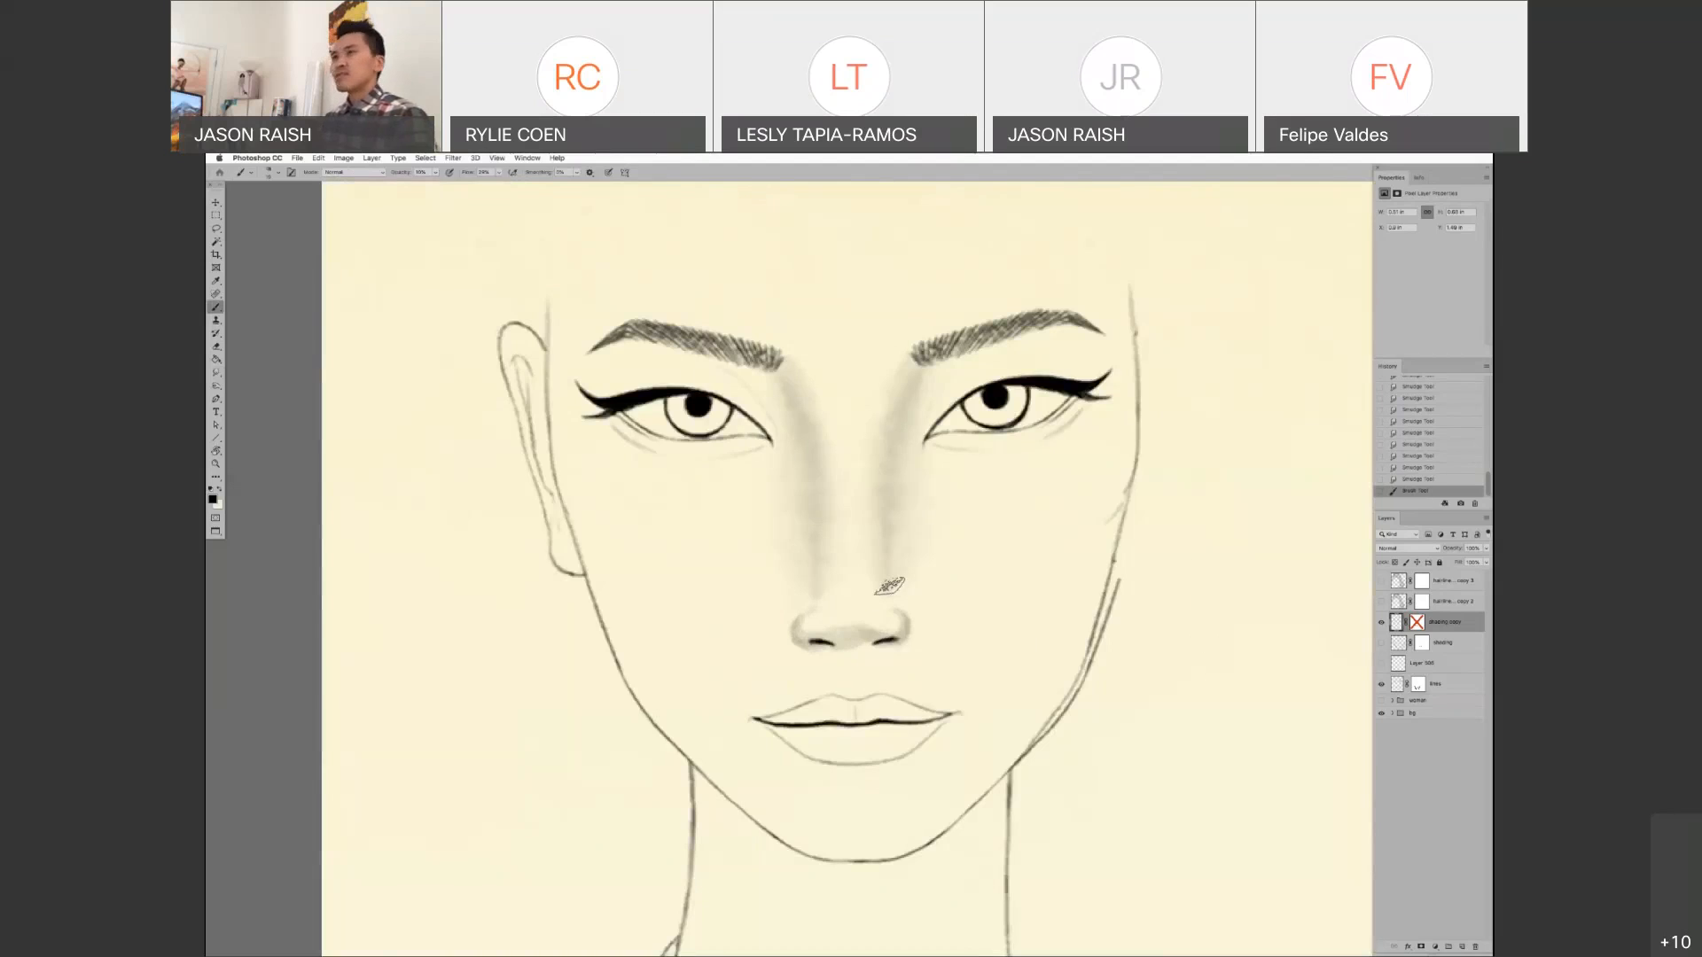
pyautogui.moveTo(889, 586); pyautogui.dragTo(798, 584)
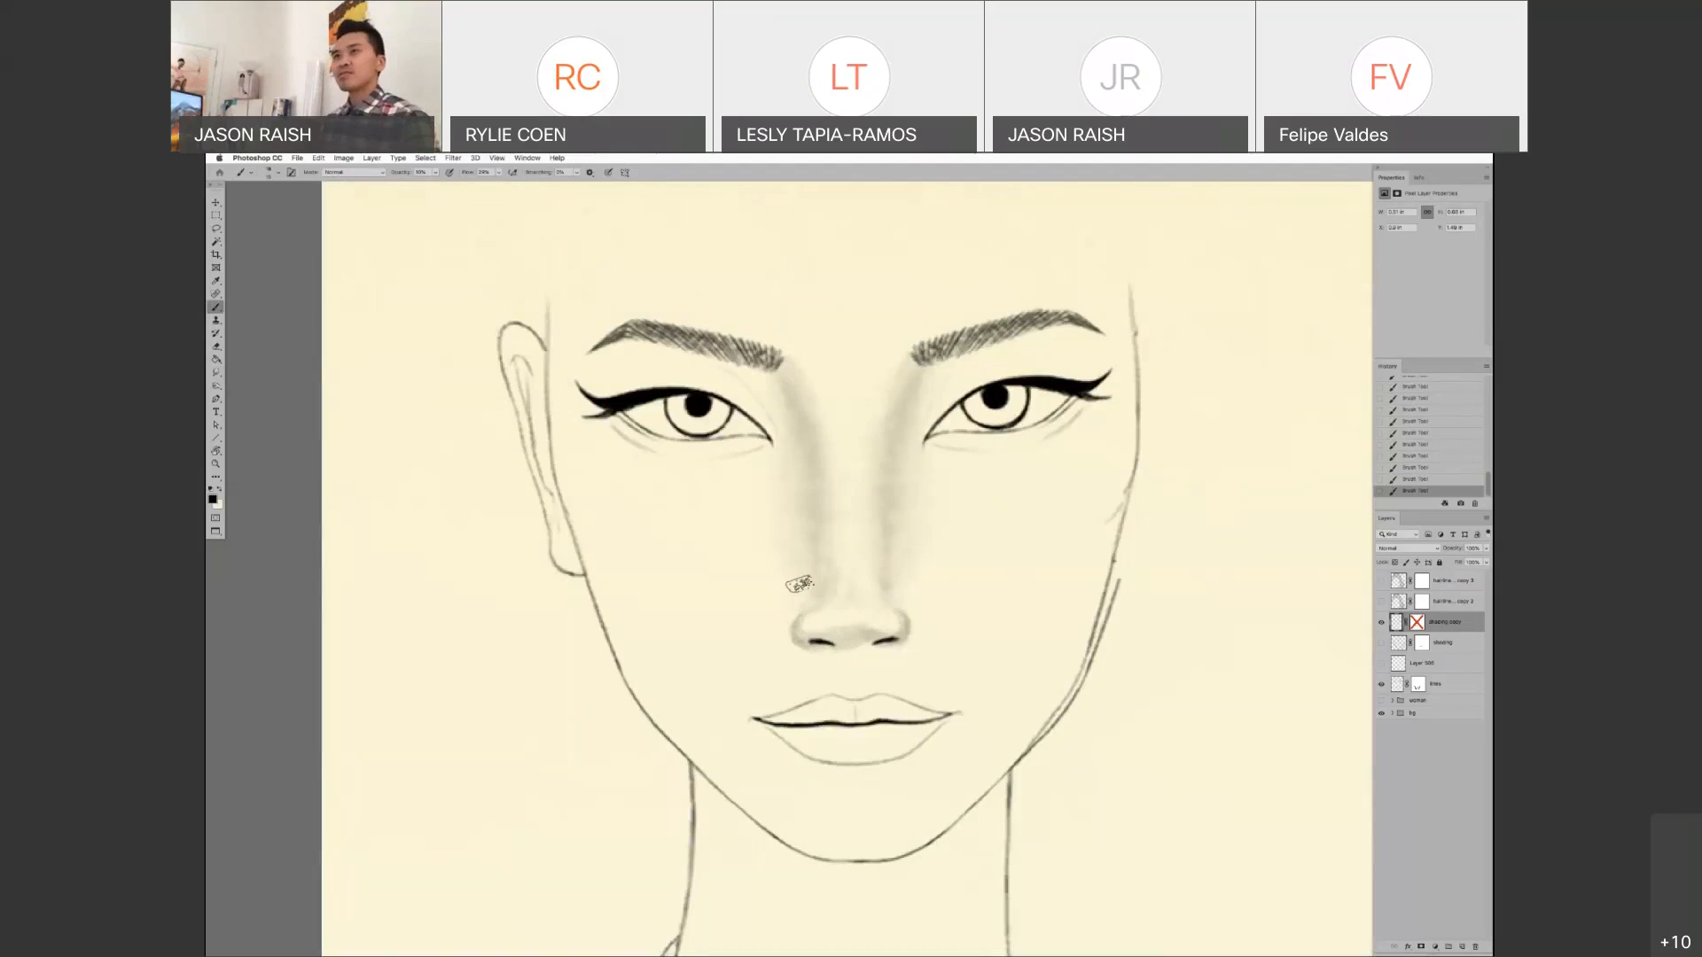
# - Shade the area between the eyebrows and the inner eye sockets with the graphite brush
pyautogui.moveTo(794, 355); pyautogui.dragTo(858, 405)
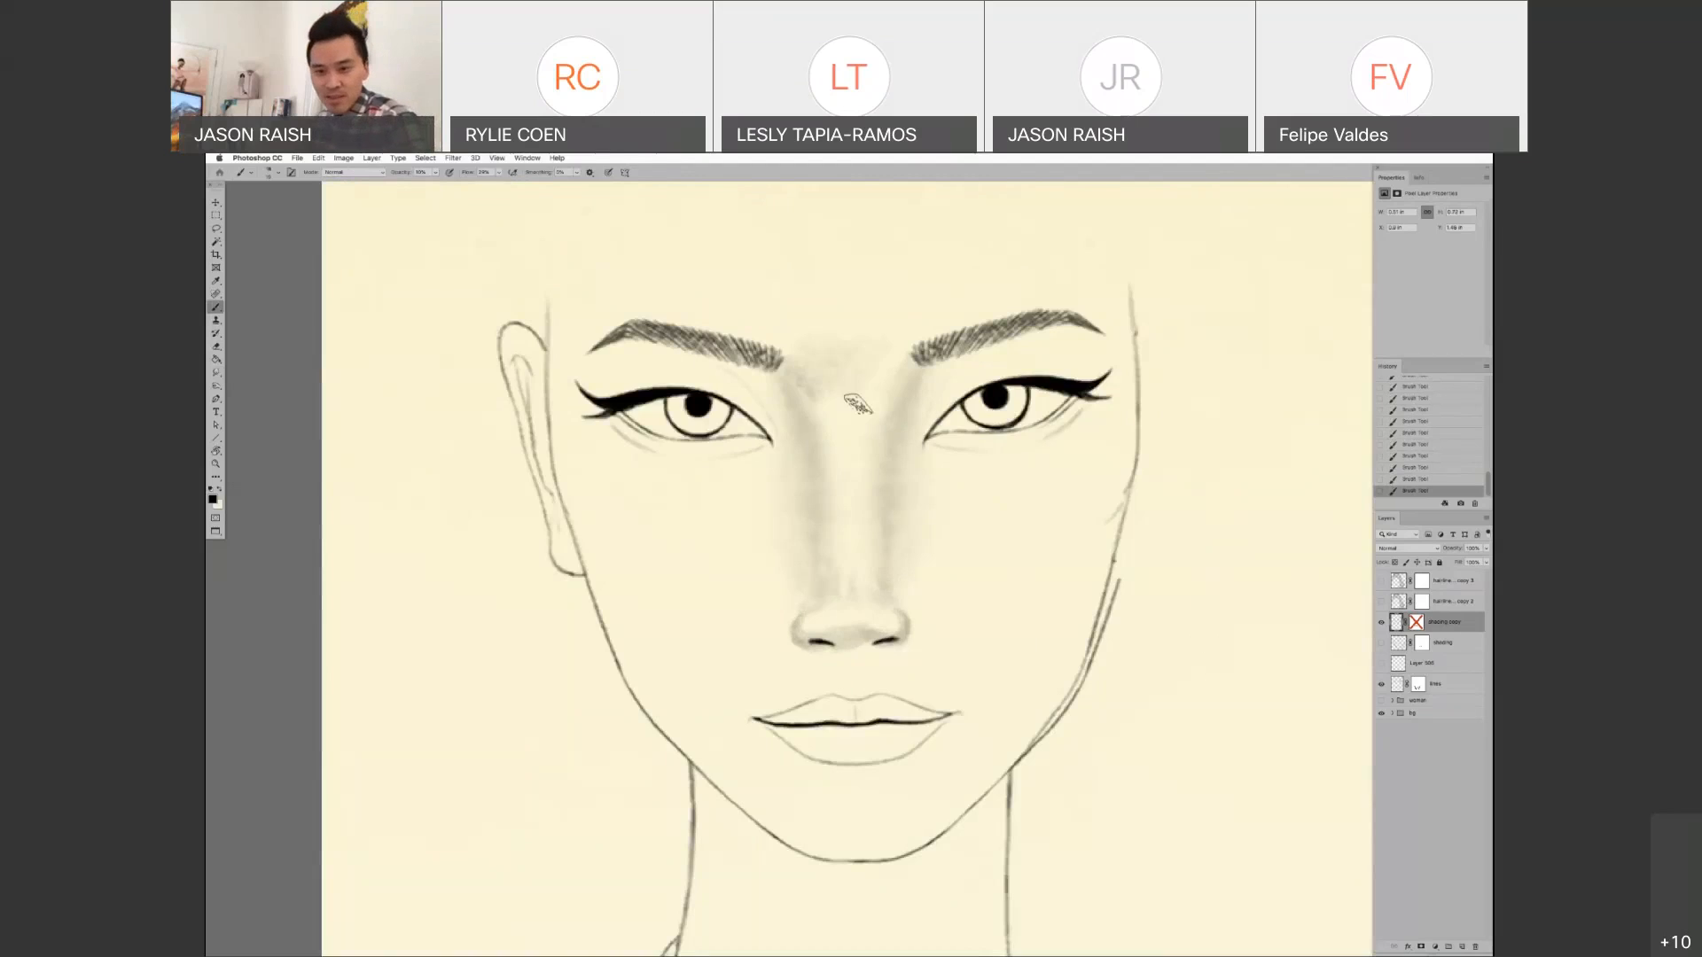
pyautogui.moveTo(971, 364); pyautogui.dragTo(906, 422)
pyautogui.moveTo(747, 395); pyautogui.dragTo(795, 415)
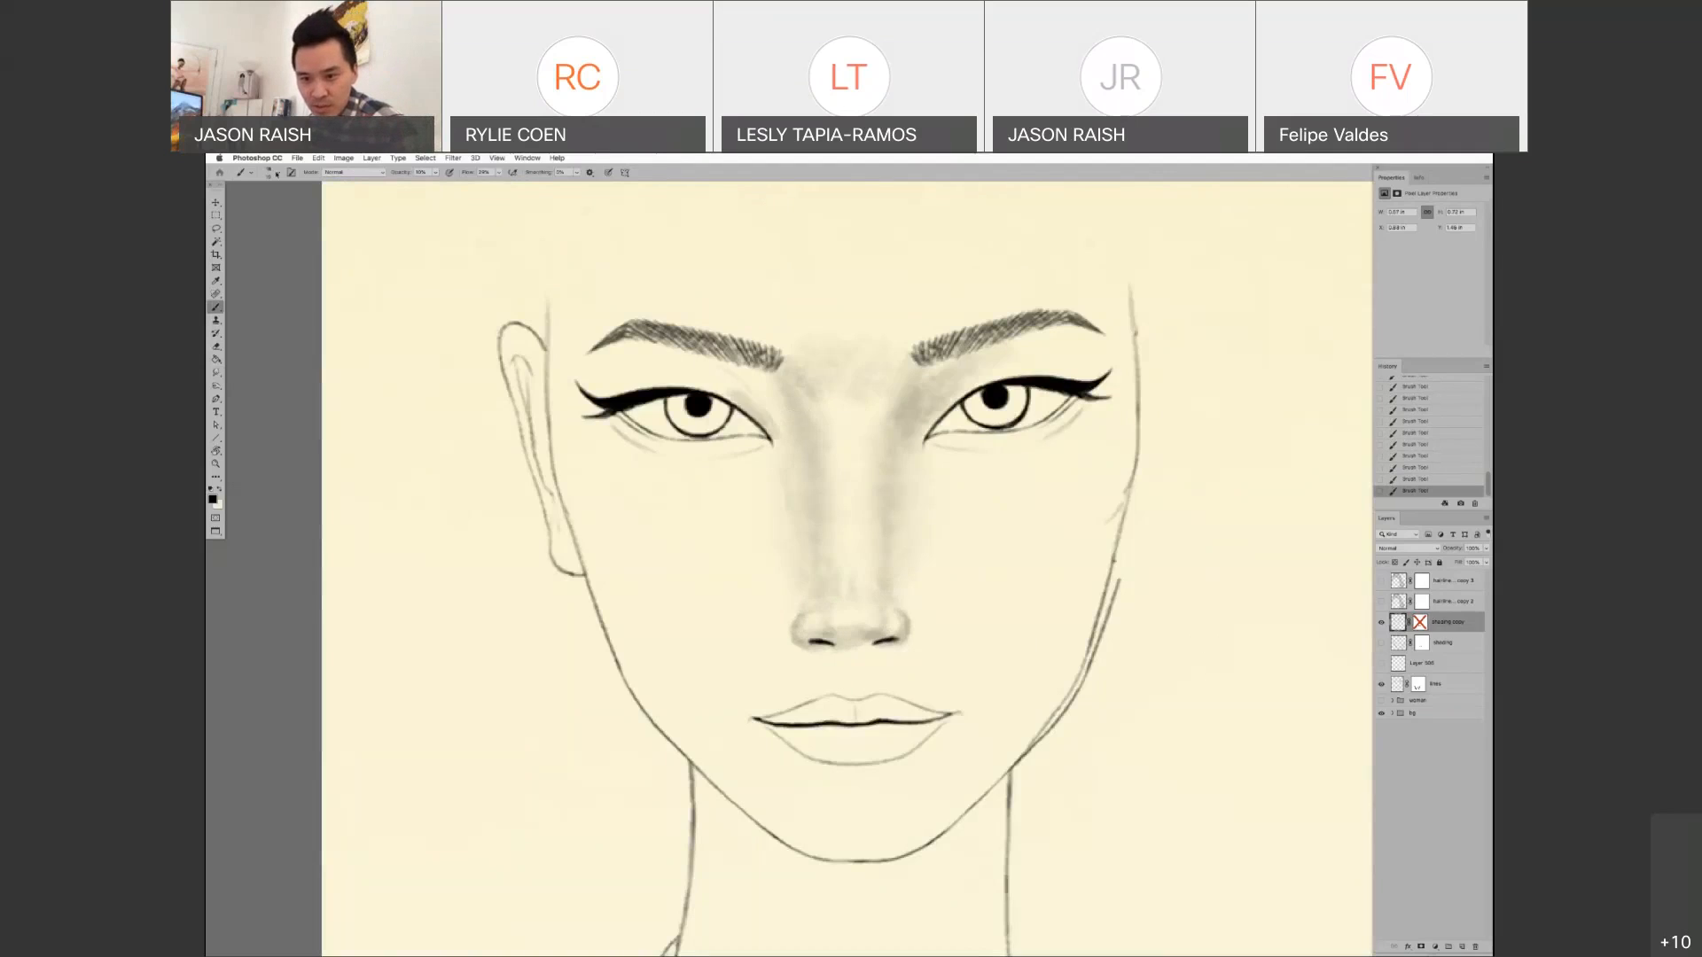
# - Hide the shading copy layer and add a new empty layer above it
pyautogui.click(1381, 622)
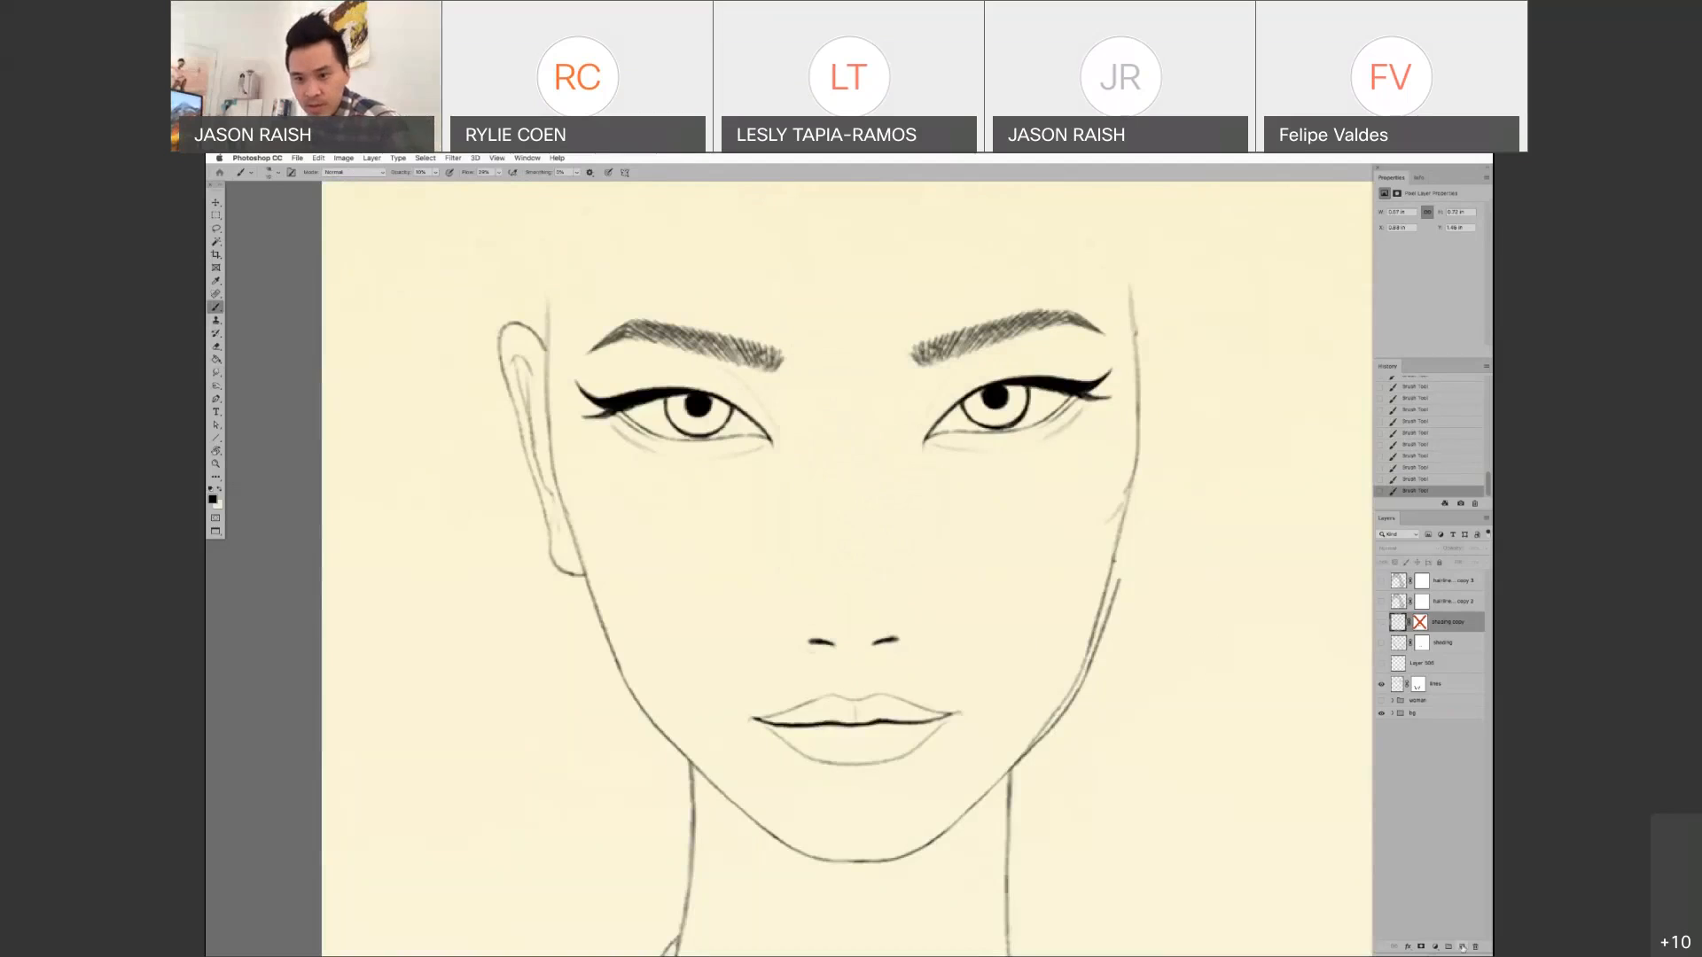
pyautogui.hotkey('ctrl', 'alt', 'shift', 'n')
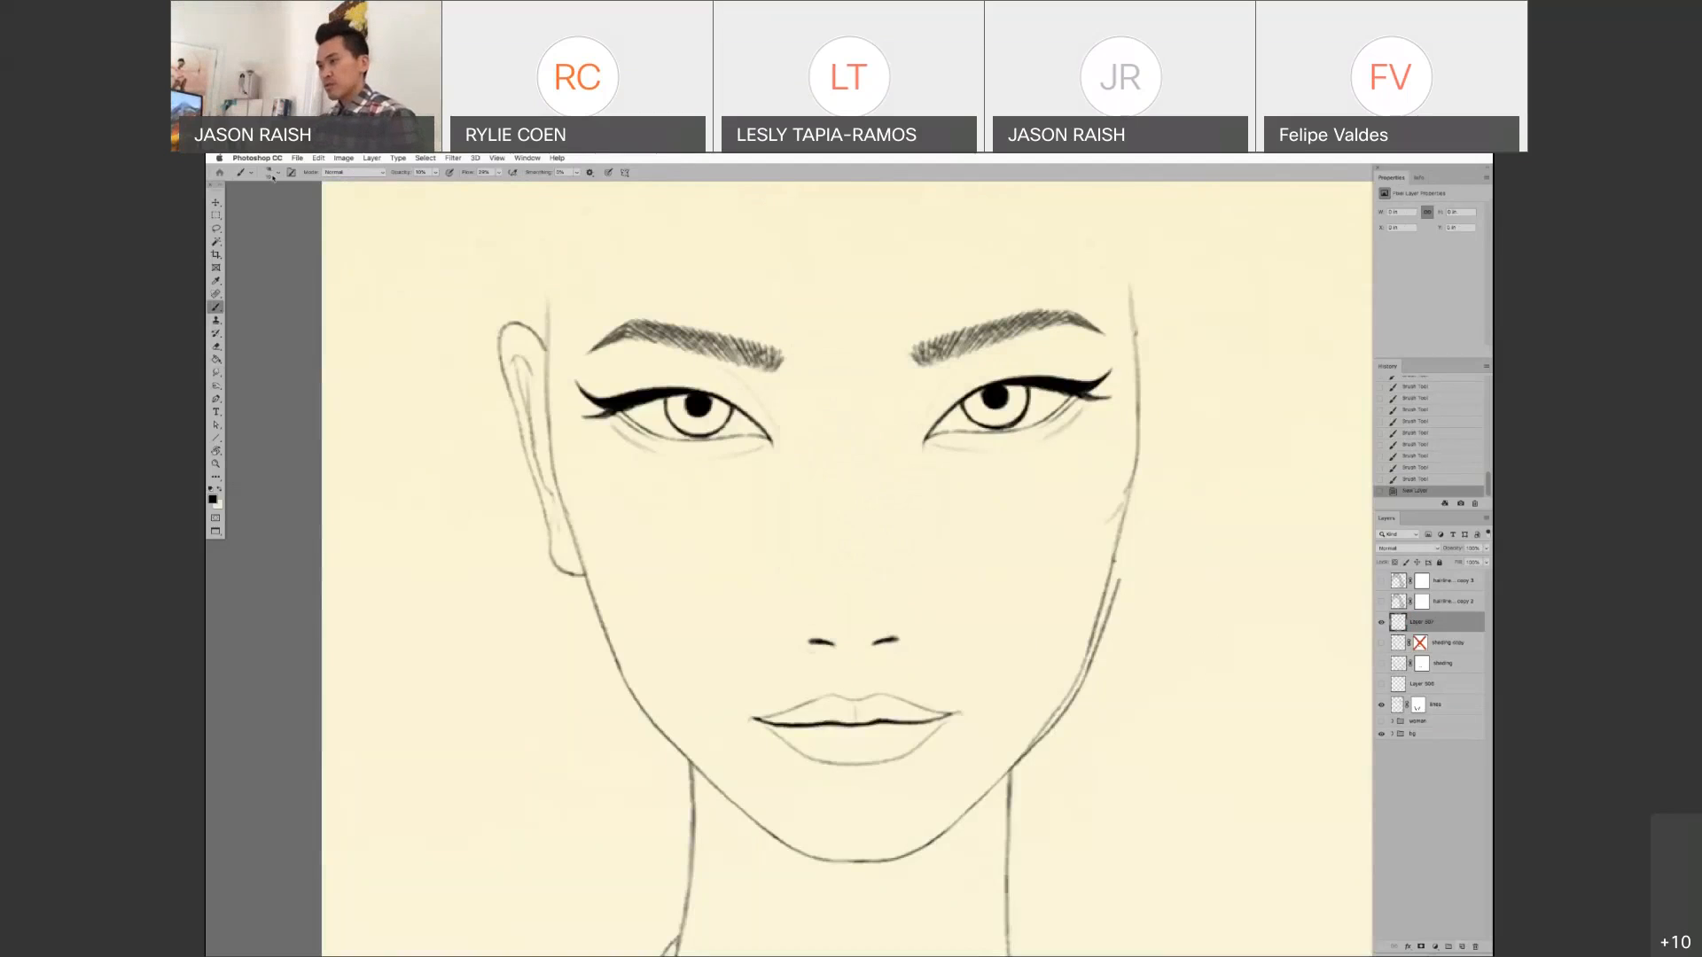
# - Shade the nostril wings and the underside of the nose tip using a reduced soft round brush at 10% opacity
pyautogui.click(271, 173)
pyautogui.moveTo(844, 668)
pyautogui.mouseDown()
pyautogui.moveTo(893, 639)
pyautogui.moveTo(897, 622)
pyautogui.moveTo(806, 617)
pyautogui.moveTo(813, 650)
pyautogui.moveTo(889, 615)
pyautogui.moveTo(822, 628)
pyautogui.moveTo(853, 647)
pyautogui.mouseUp()
pyautogui.press('1')
pyautogui.press('[')
pyautogui.press('[')
pyautogui.press('[')
pyautogui.press('[')
pyautogui.press('[')
pyautogui.press('[')
pyautogui.press('[')
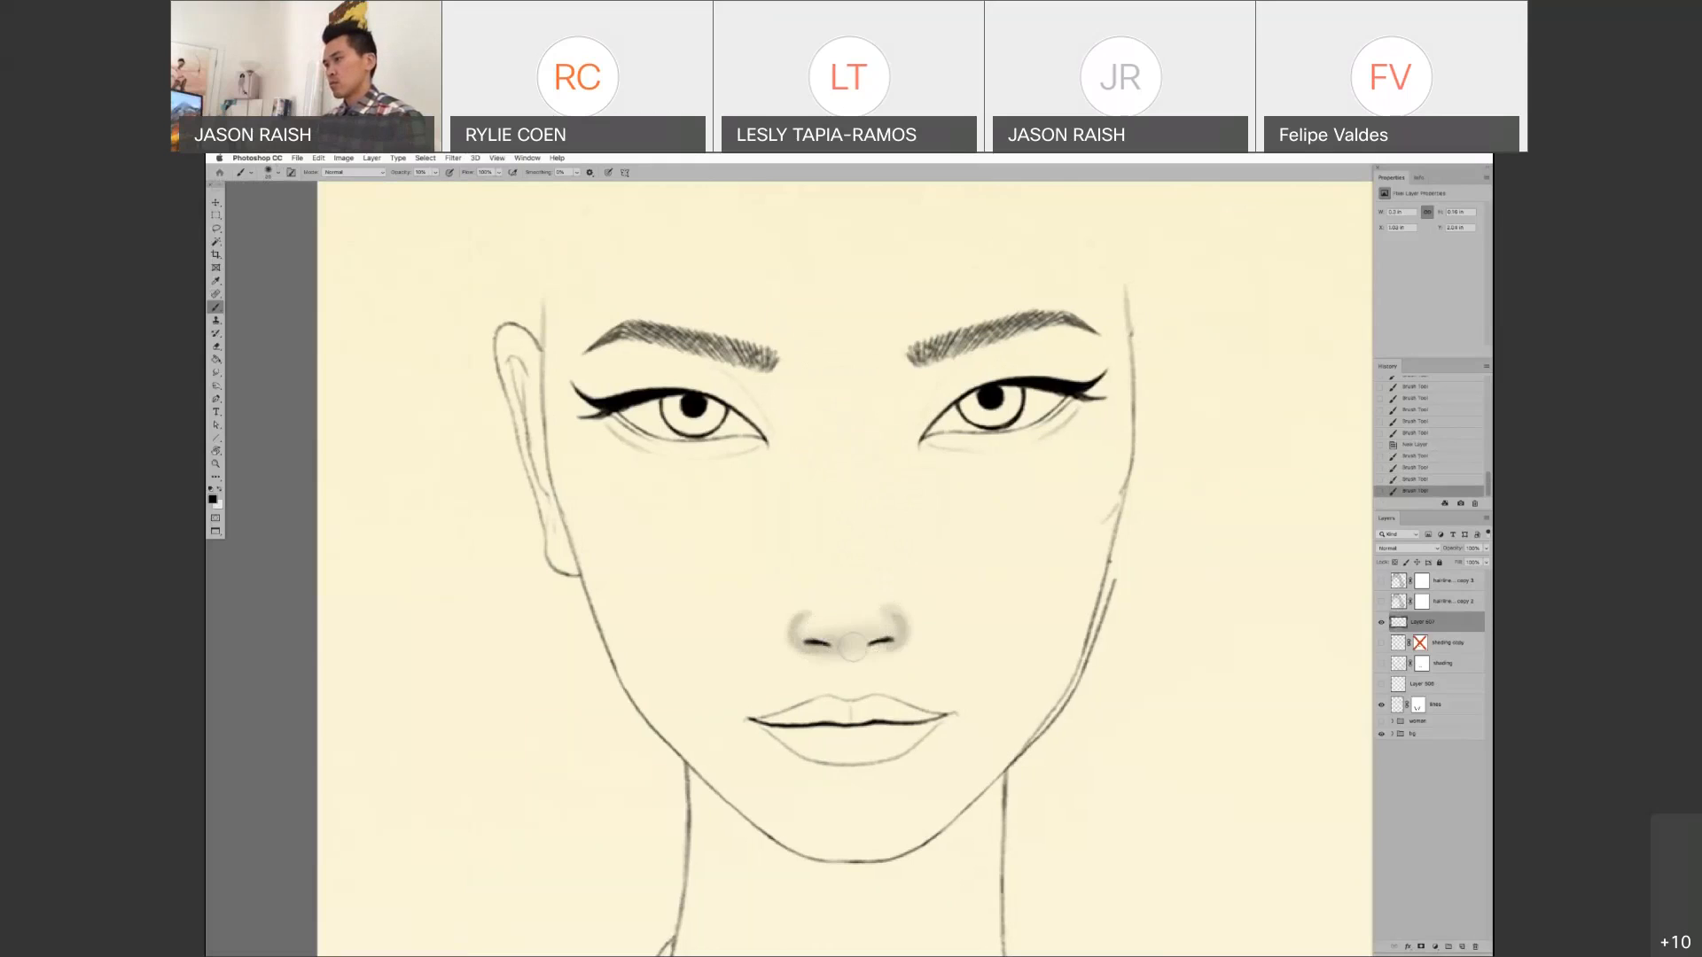
pyautogui.click(827, 638)
pyautogui.moveTo(853, 647)
pyautogui.mouseDown()
pyautogui.moveTo(827, 640)
pyautogui.moveTo(873, 643)
pyautogui.mouseUp()
pyautogui.moveTo(873, 643); pyautogui.dragTo(884, 648)
pyautogui.click(883, 648)
pyautogui.click(817, 644)
# - Lower the brush opacity to 5% and shade across the top of the nose tip, undoing the last stroke
pyautogui.moveTo(811, 604); pyautogui.dragTo(880, 605)
pyautogui.press('super+z')
pyautogui.press('0')
pyautogui.press('5')
pyautogui.moveTo(882, 604); pyautogui.dragTo(817, 600)
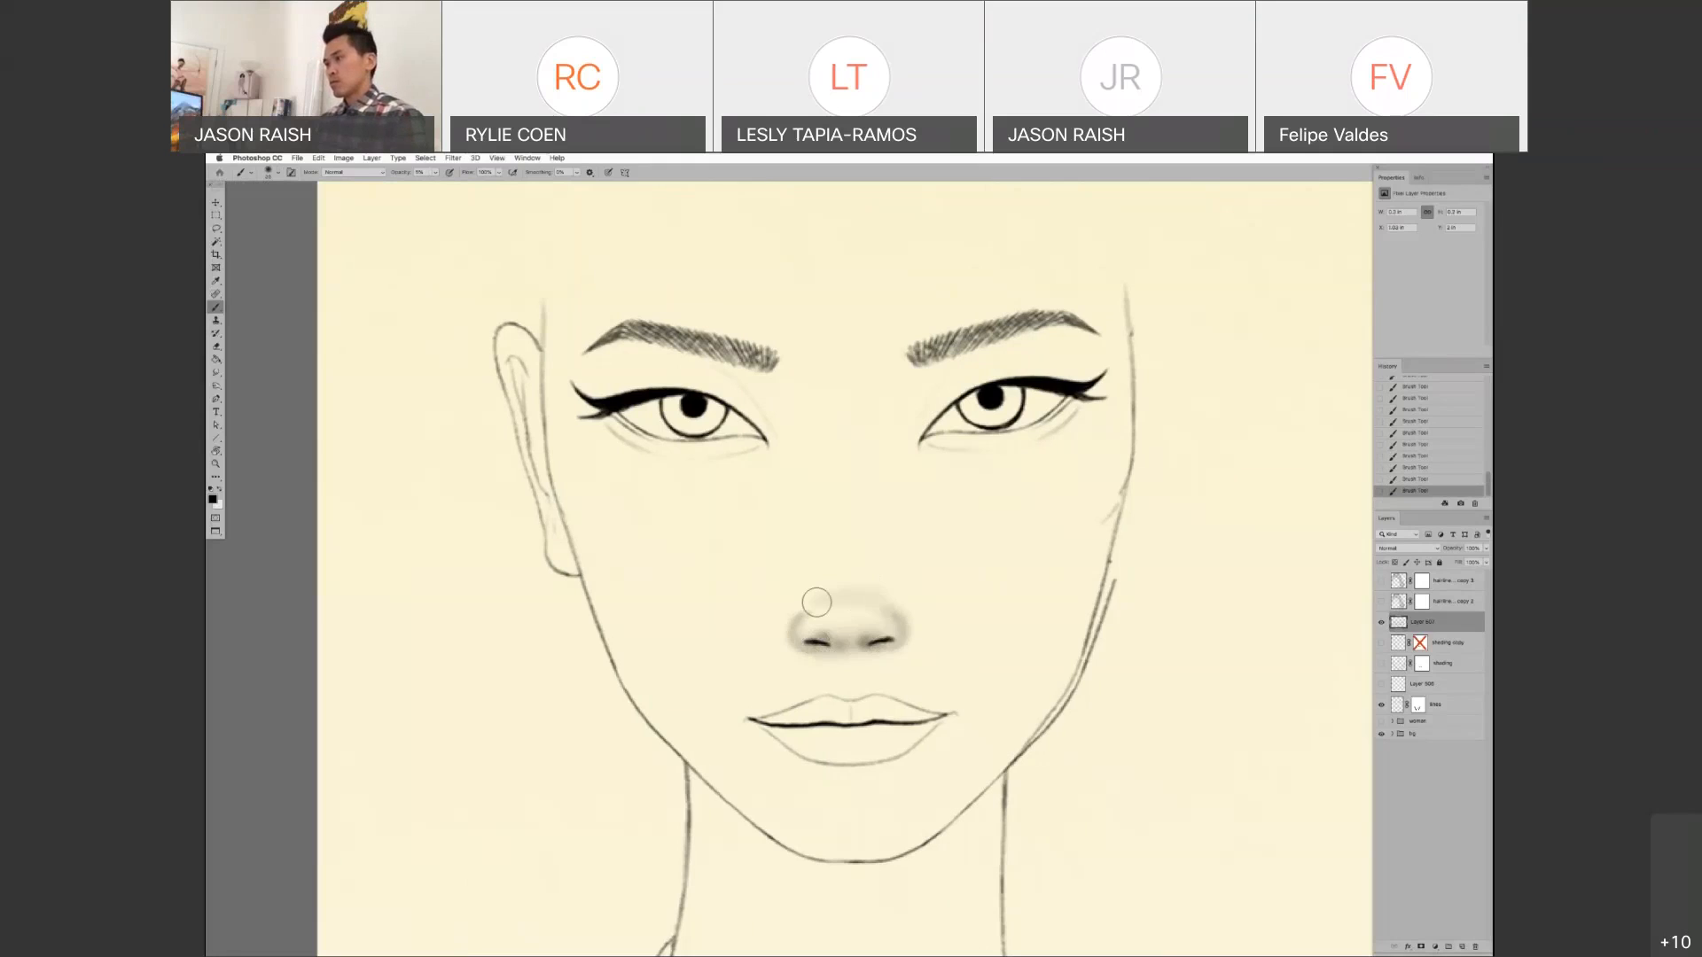
pyautogui.press('super+z')
# - Build up soft shading along both sides of the nose bridge from the inner brows to the nostrils with a larger brush
pyautogui.press(']')
pyautogui.press(']')
pyautogui.press(']')
pyautogui.press(']')
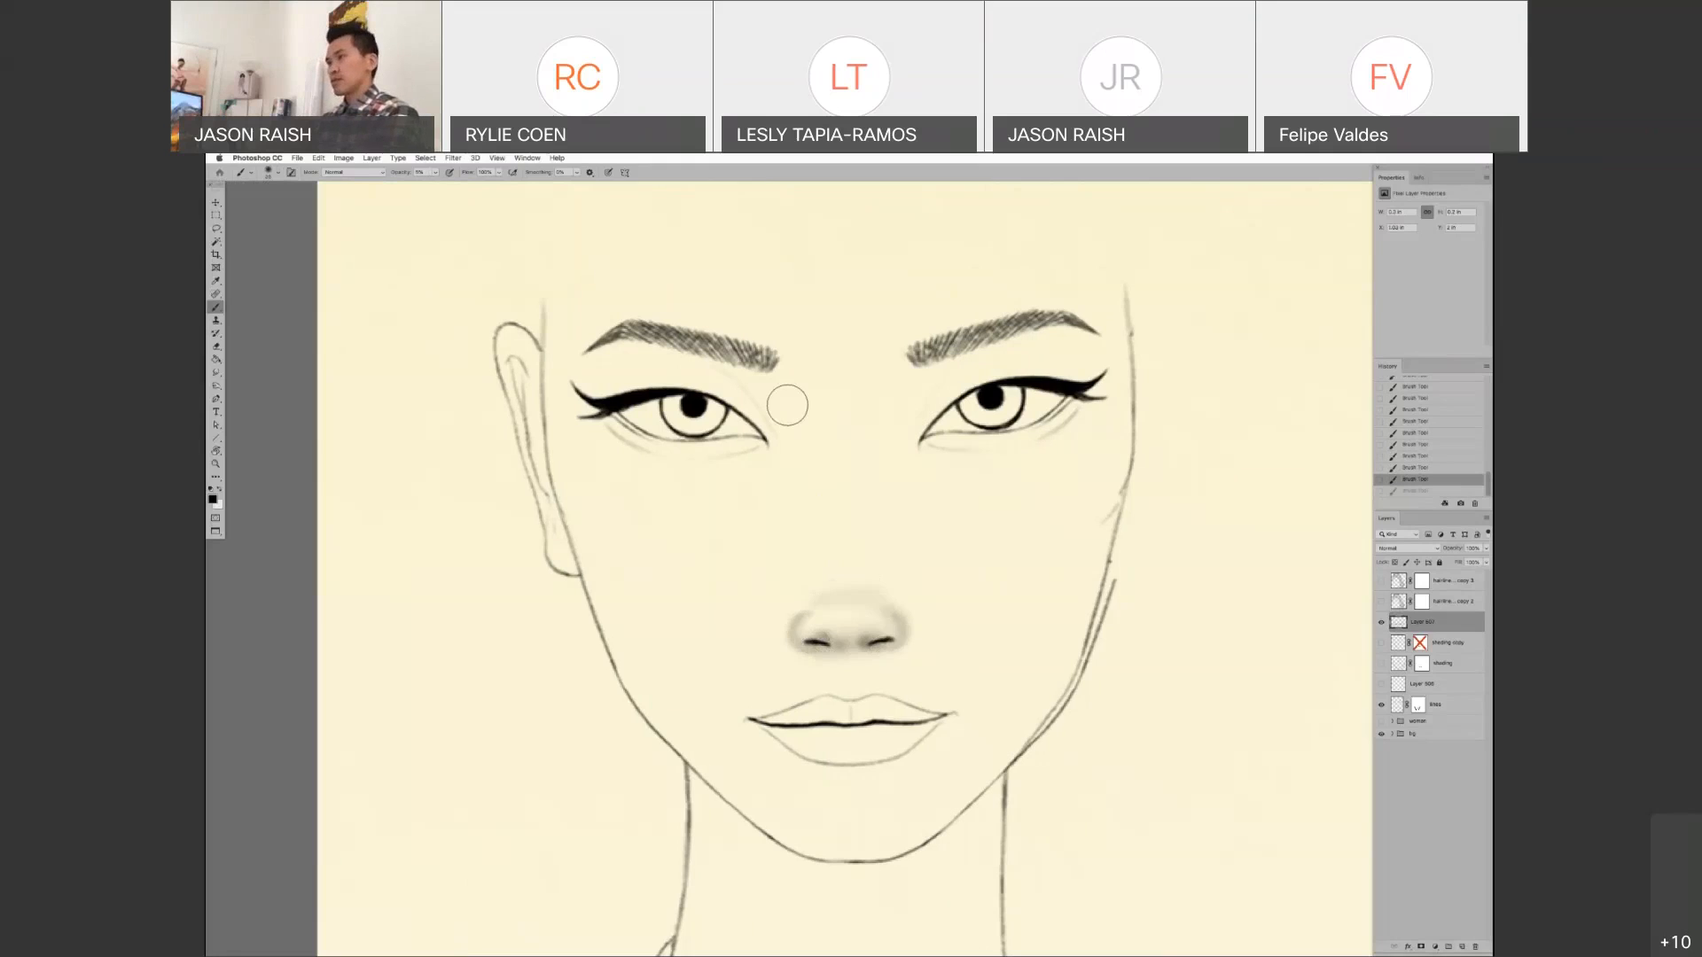
pyautogui.moveTo(754, 384); pyautogui.dragTo(809, 544)
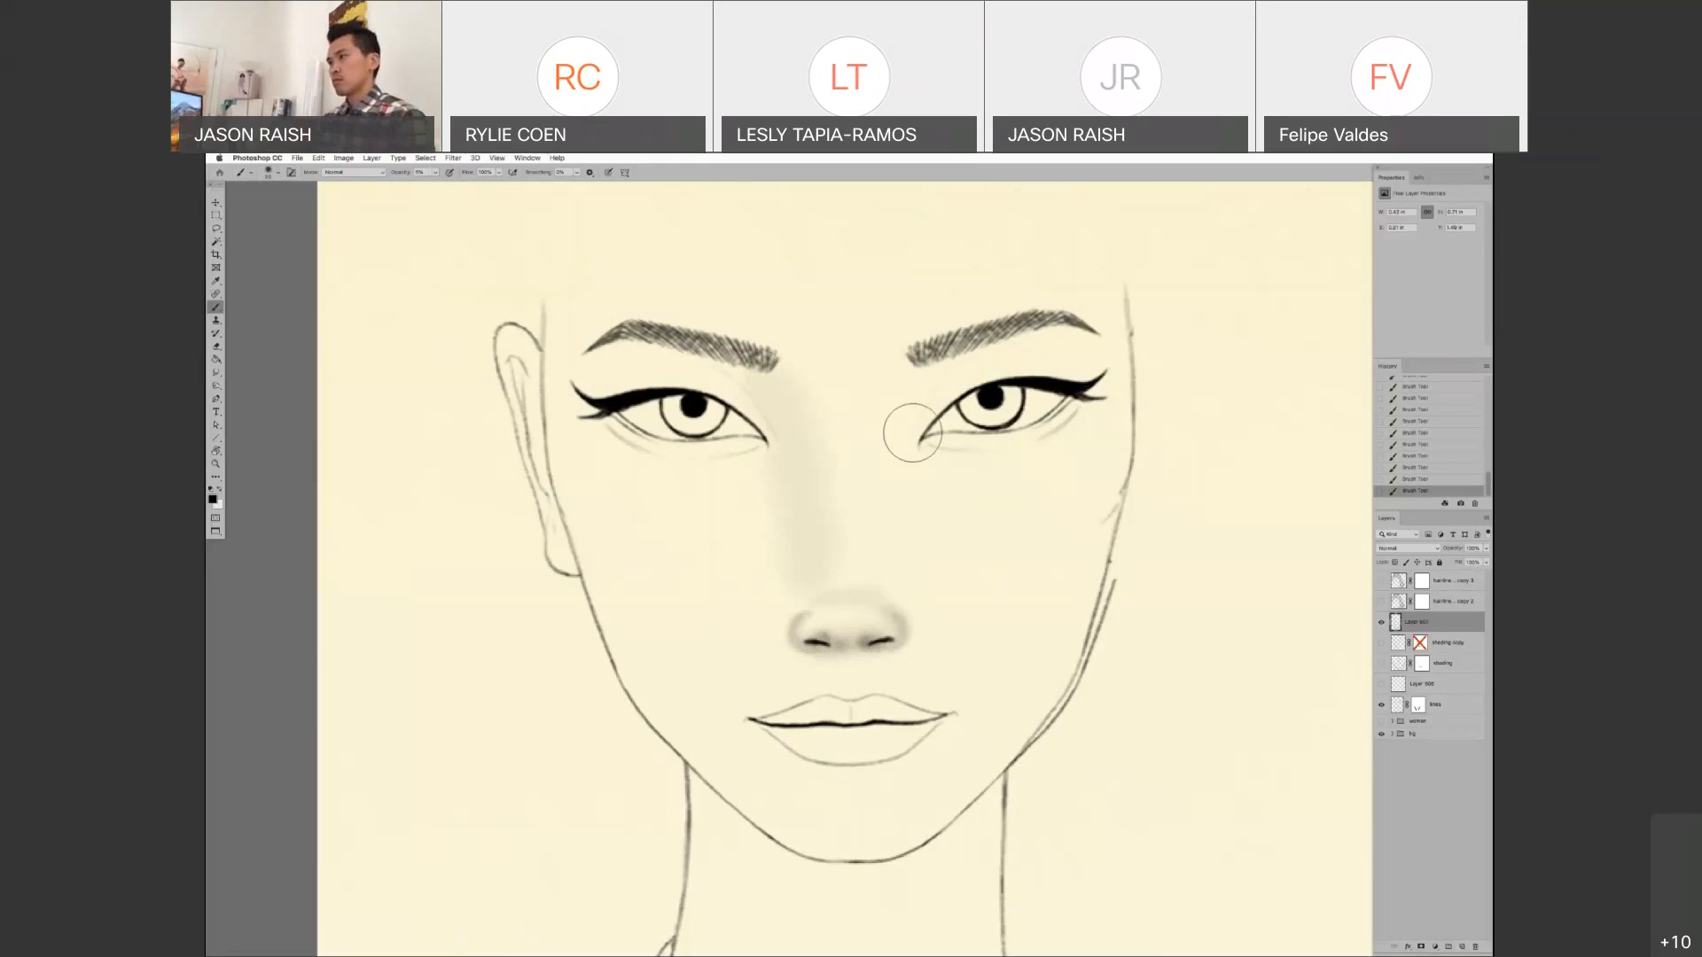
pyautogui.moveTo(921, 382); pyautogui.dragTo(896, 562)
pyautogui.moveTo(812, 484); pyautogui.dragTo(802, 570)
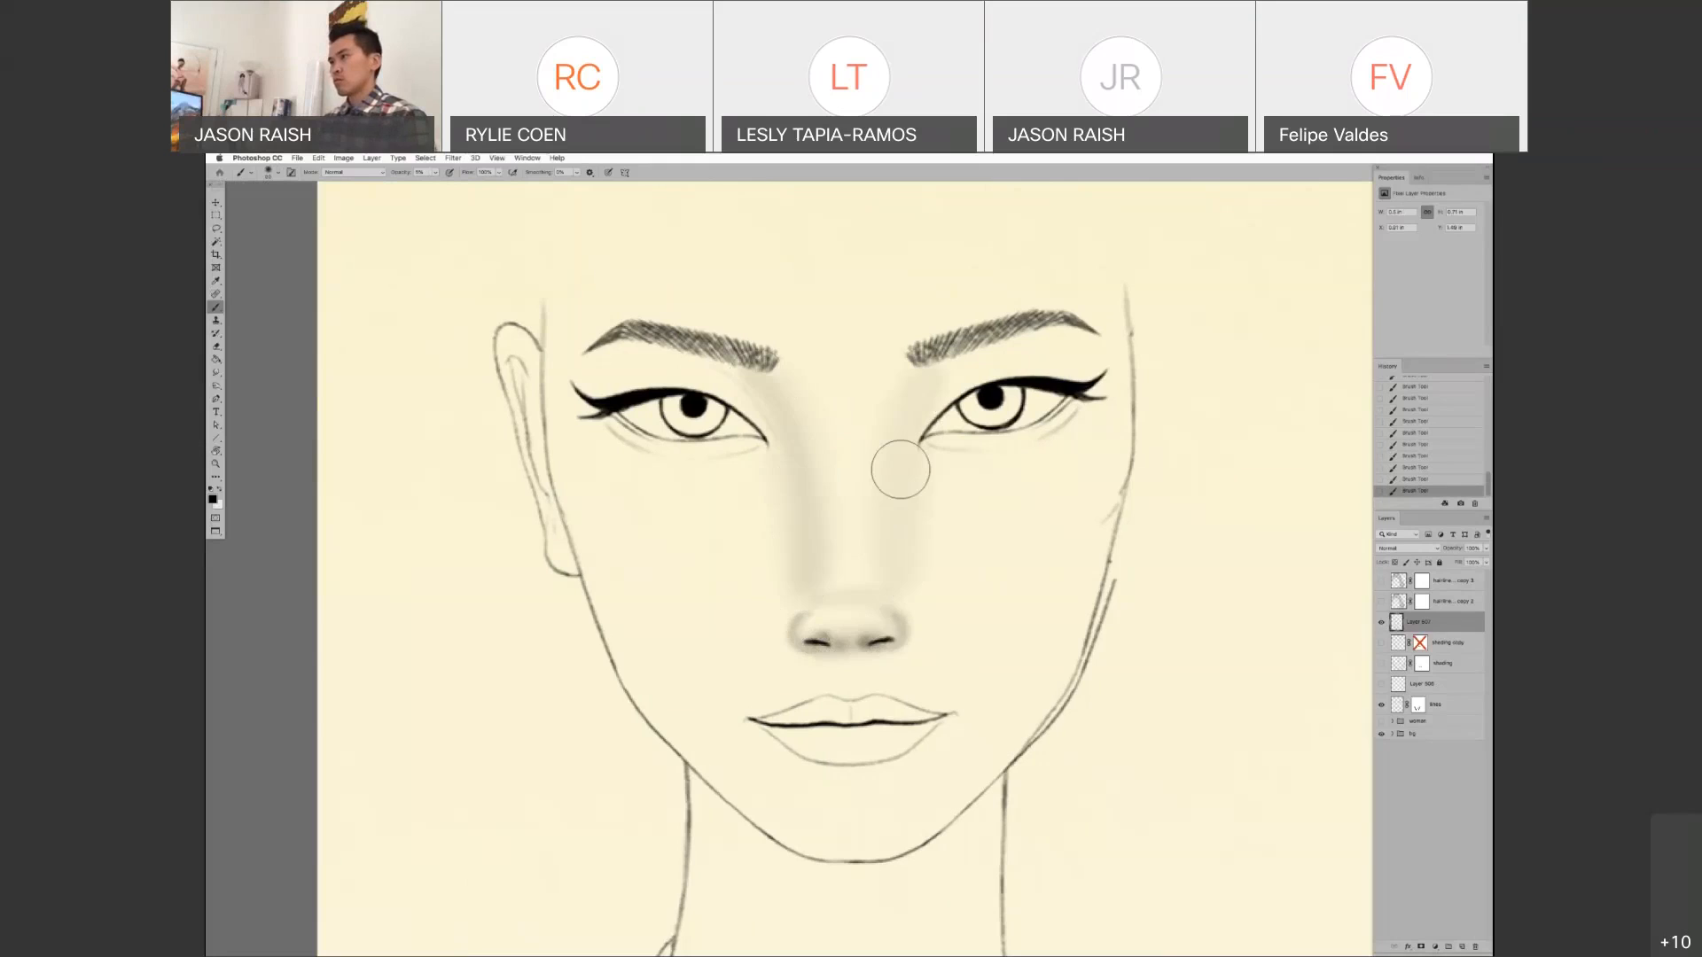
pyautogui.moveTo(906, 427); pyautogui.dragTo(896, 572)
pyautogui.moveTo(801, 354); pyautogui.dragTo(803, 390)
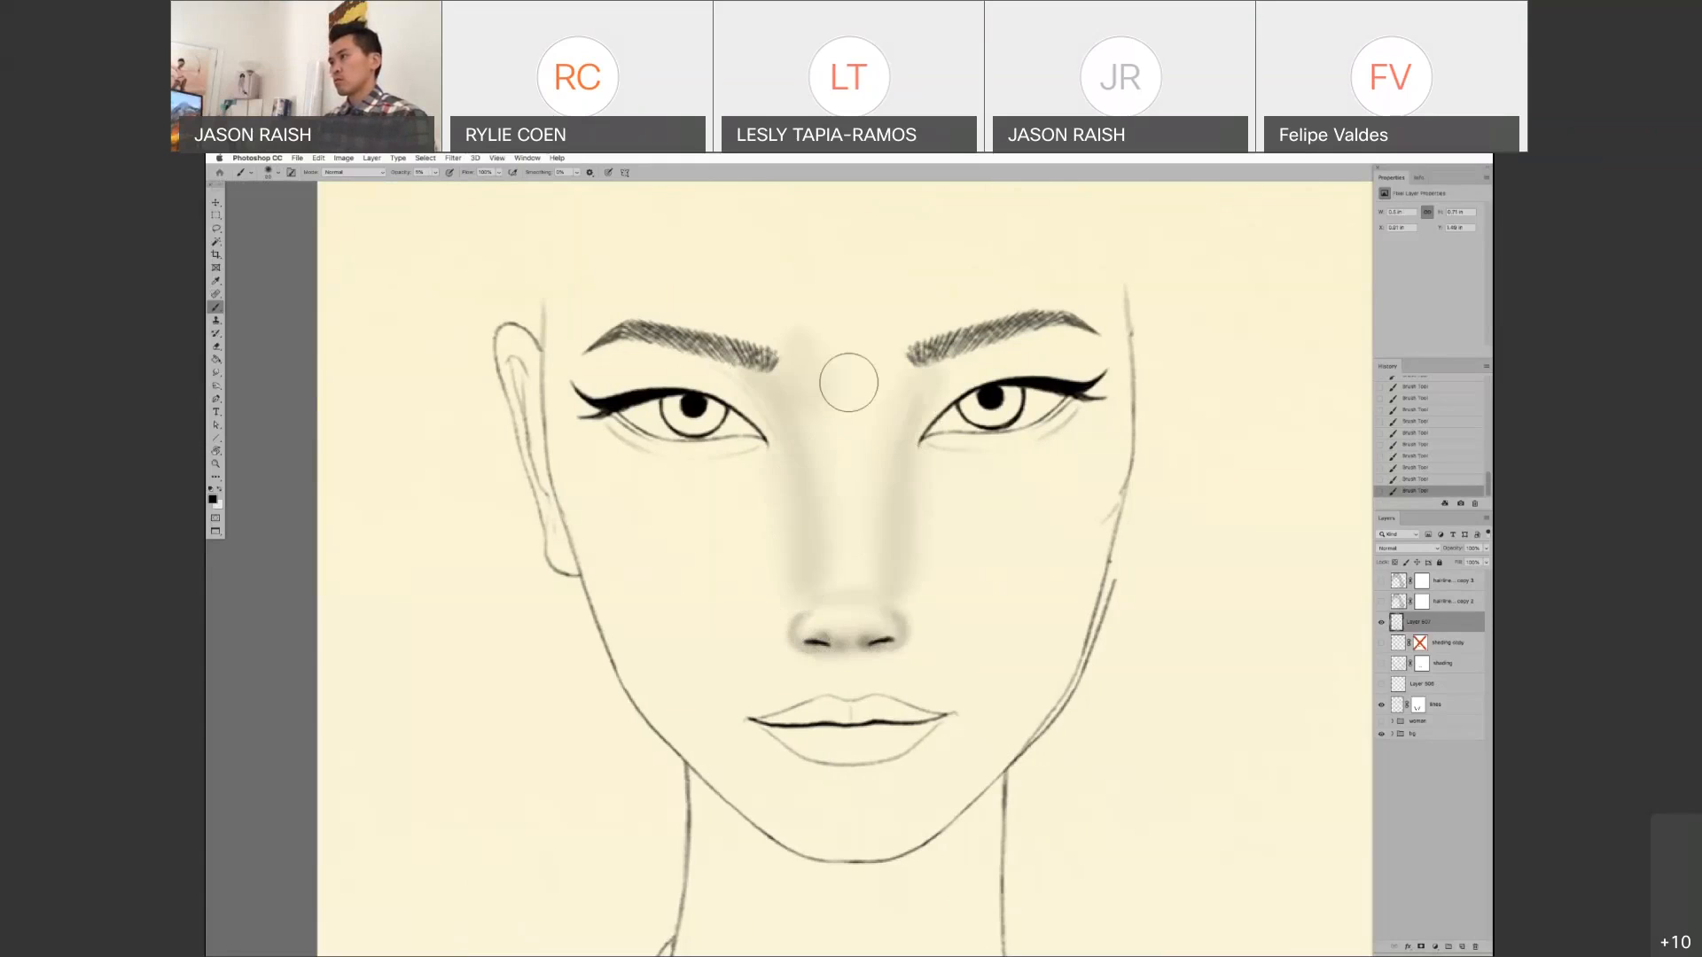
# - Deepen the soft shading between the brows, around the inner eye corners and down the nose sides, undoing the last stroke
pyautogui.moveTo(800, 371); pyautogui.dragTo(801, 399)
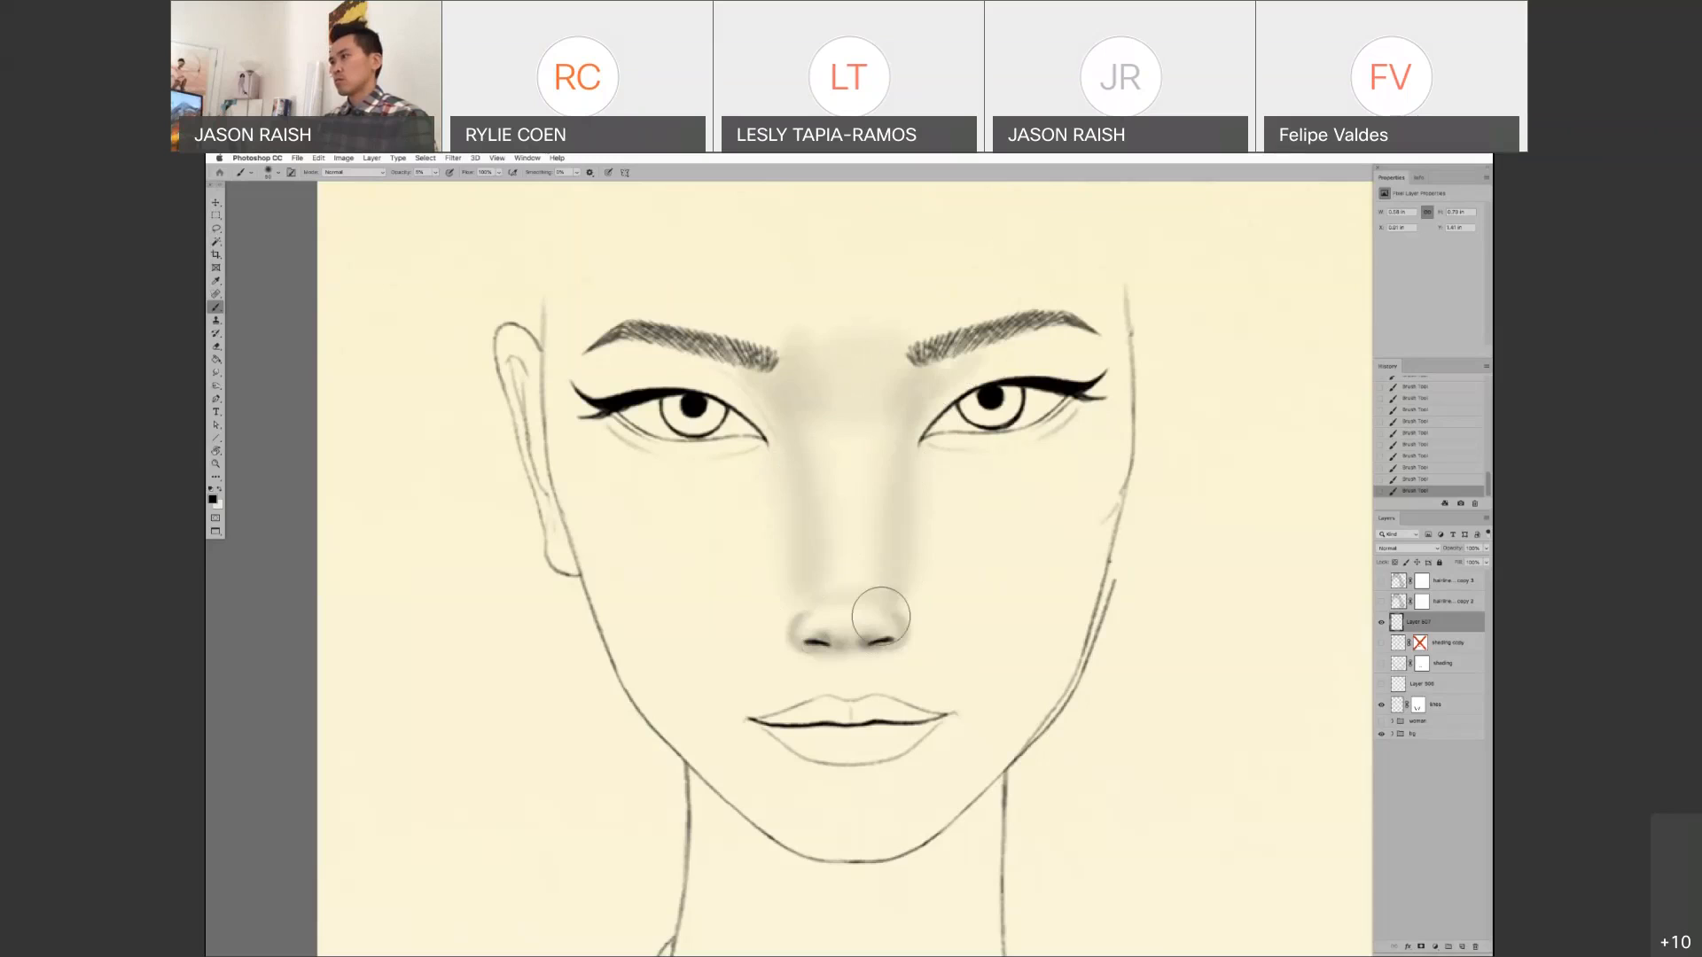
pyautogui.moveTo(941, 414)
pyautogui.mouseDown()
pyautogui.moveTo(923, 443)
pyautogui.moveTo(1019, 442)
pyautogui.mouseUp()
pyautogui.moveTo(926, 409)
pyautogui.mouseDown()
pyautogui.moveTo(906, 362)
pyautogui.moveTo(786, 417)
pyautogui.moveTo(797, 380)
pyautogui.mouseUp()
pyautogui.moveTo(837, 548)
pyautogui.mouseDown()
pyautogui.moveTo(808, 449)
pyautogui.moveTo(813, 466)
pyautogui.moveTo(888, 446)
pyautogui.moveTo(882, 465)
pyautogui.moveTo(893, 436)
pyautogui.moveTo(864, 467)
pyautogui.moveTo(879, 431)
pyautogui.mouseUp()
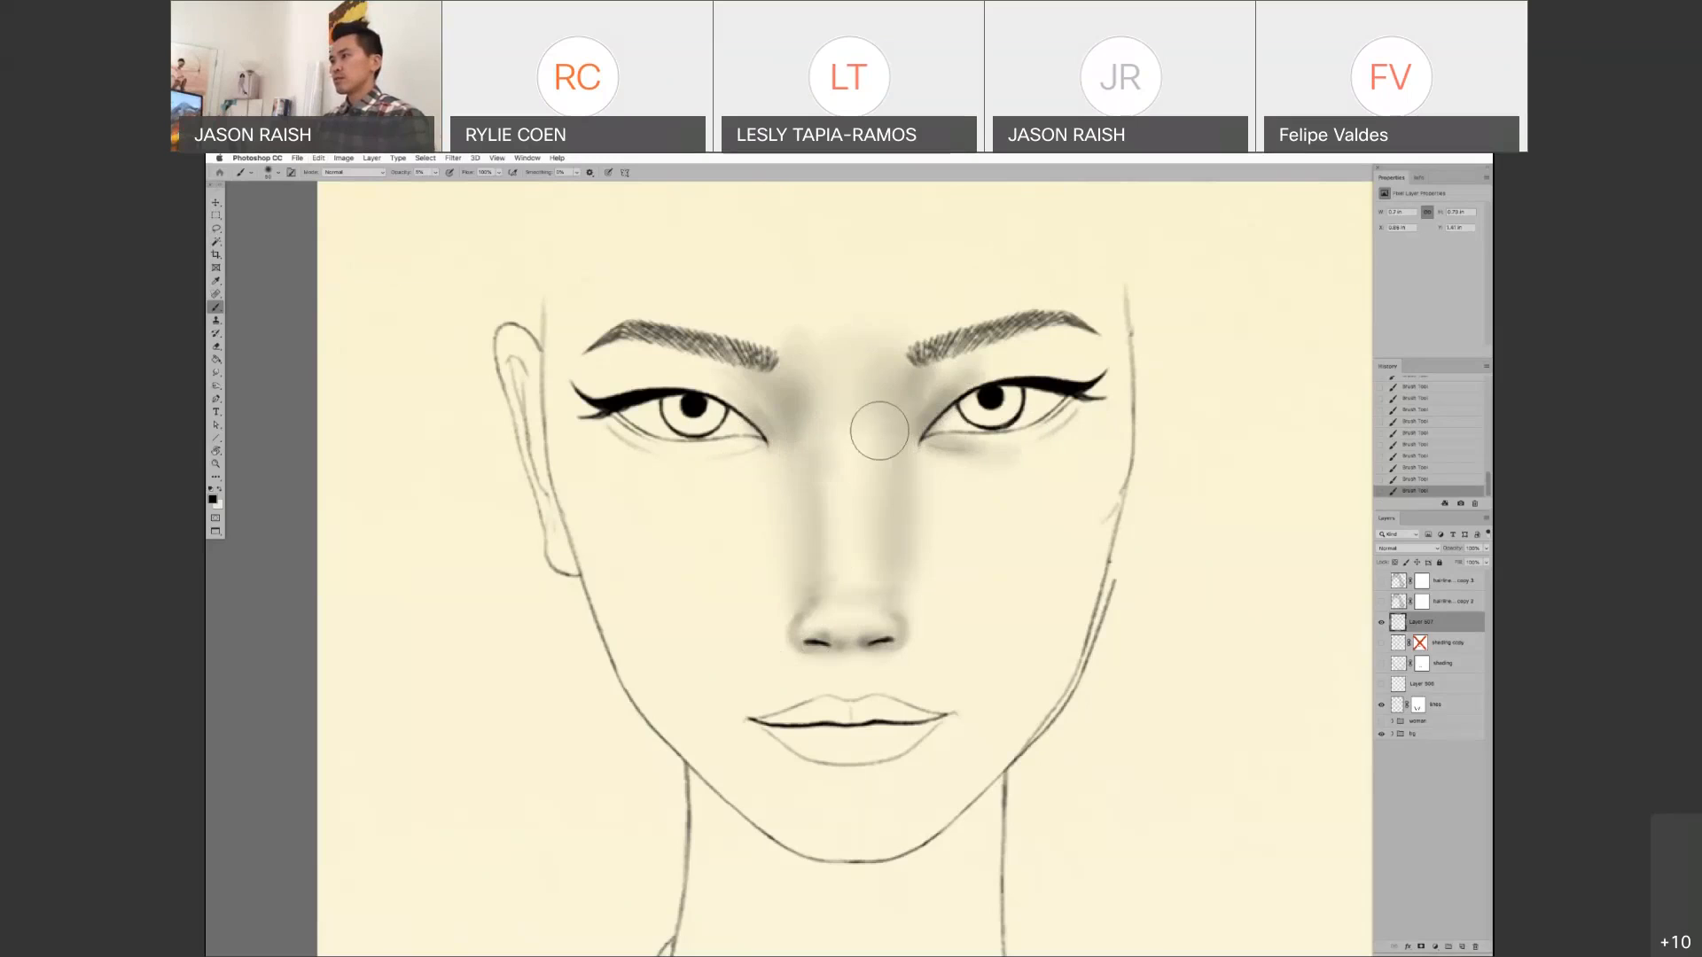
pyautogui.press('super+z')
pyautogui.moveTo(820, 585); pyautogui.dragTo(829, 602)
pyautogui.press('super+z')
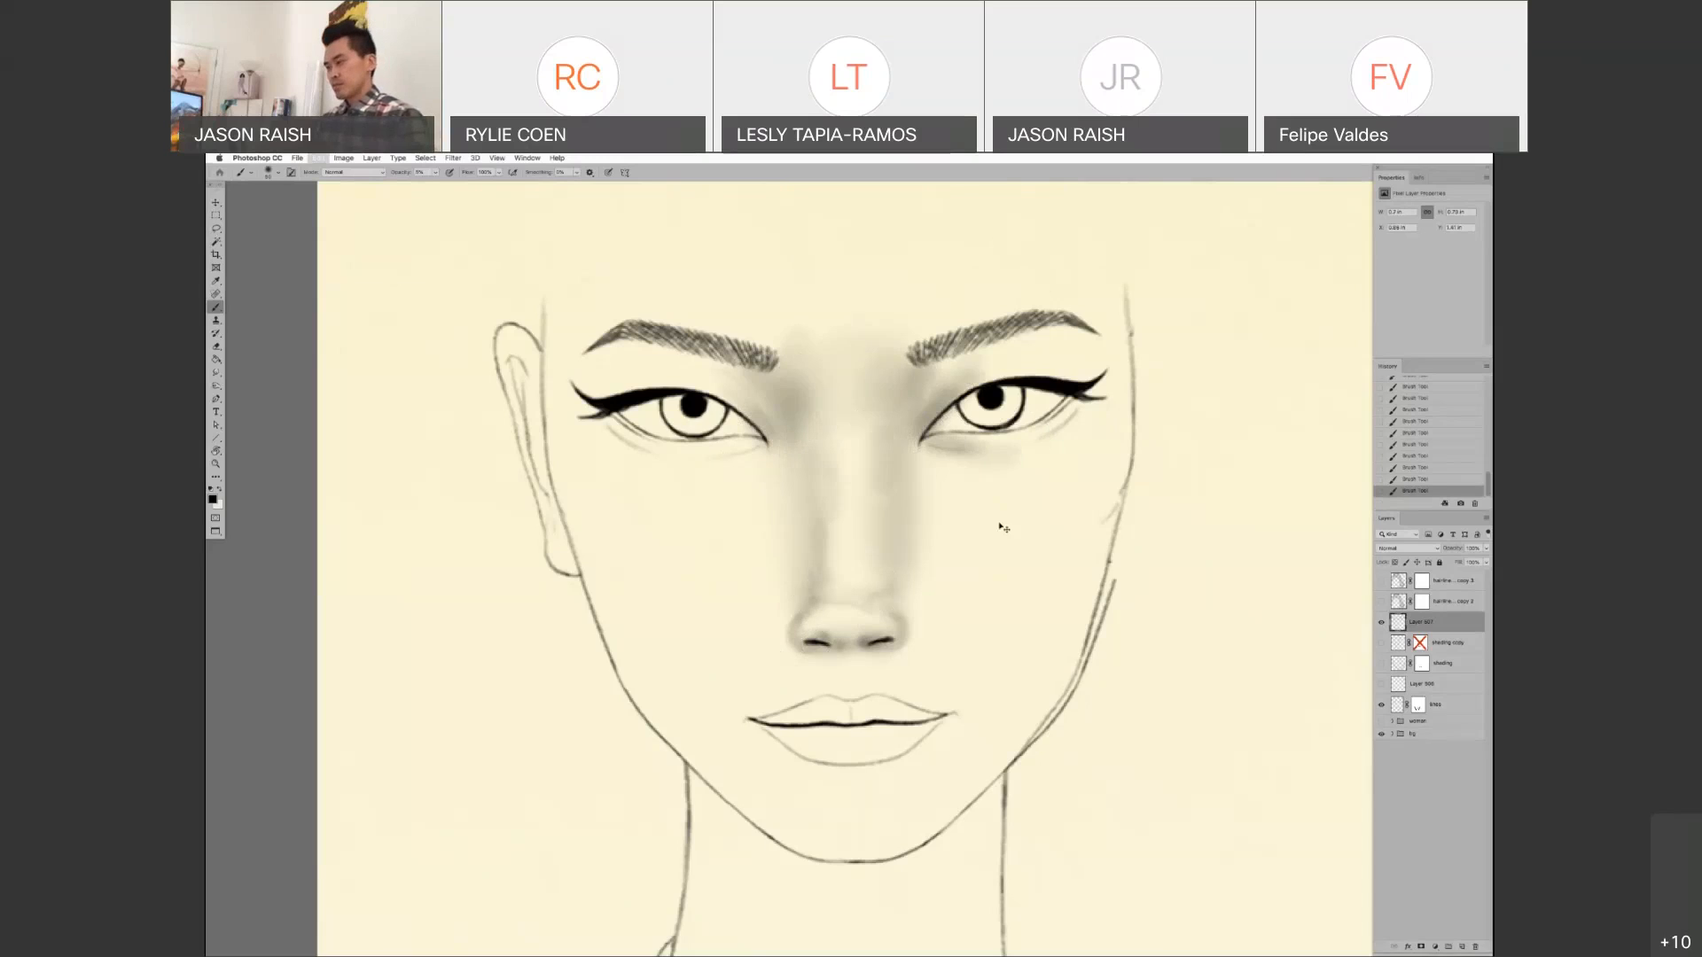
pyautogui.press('super+z')
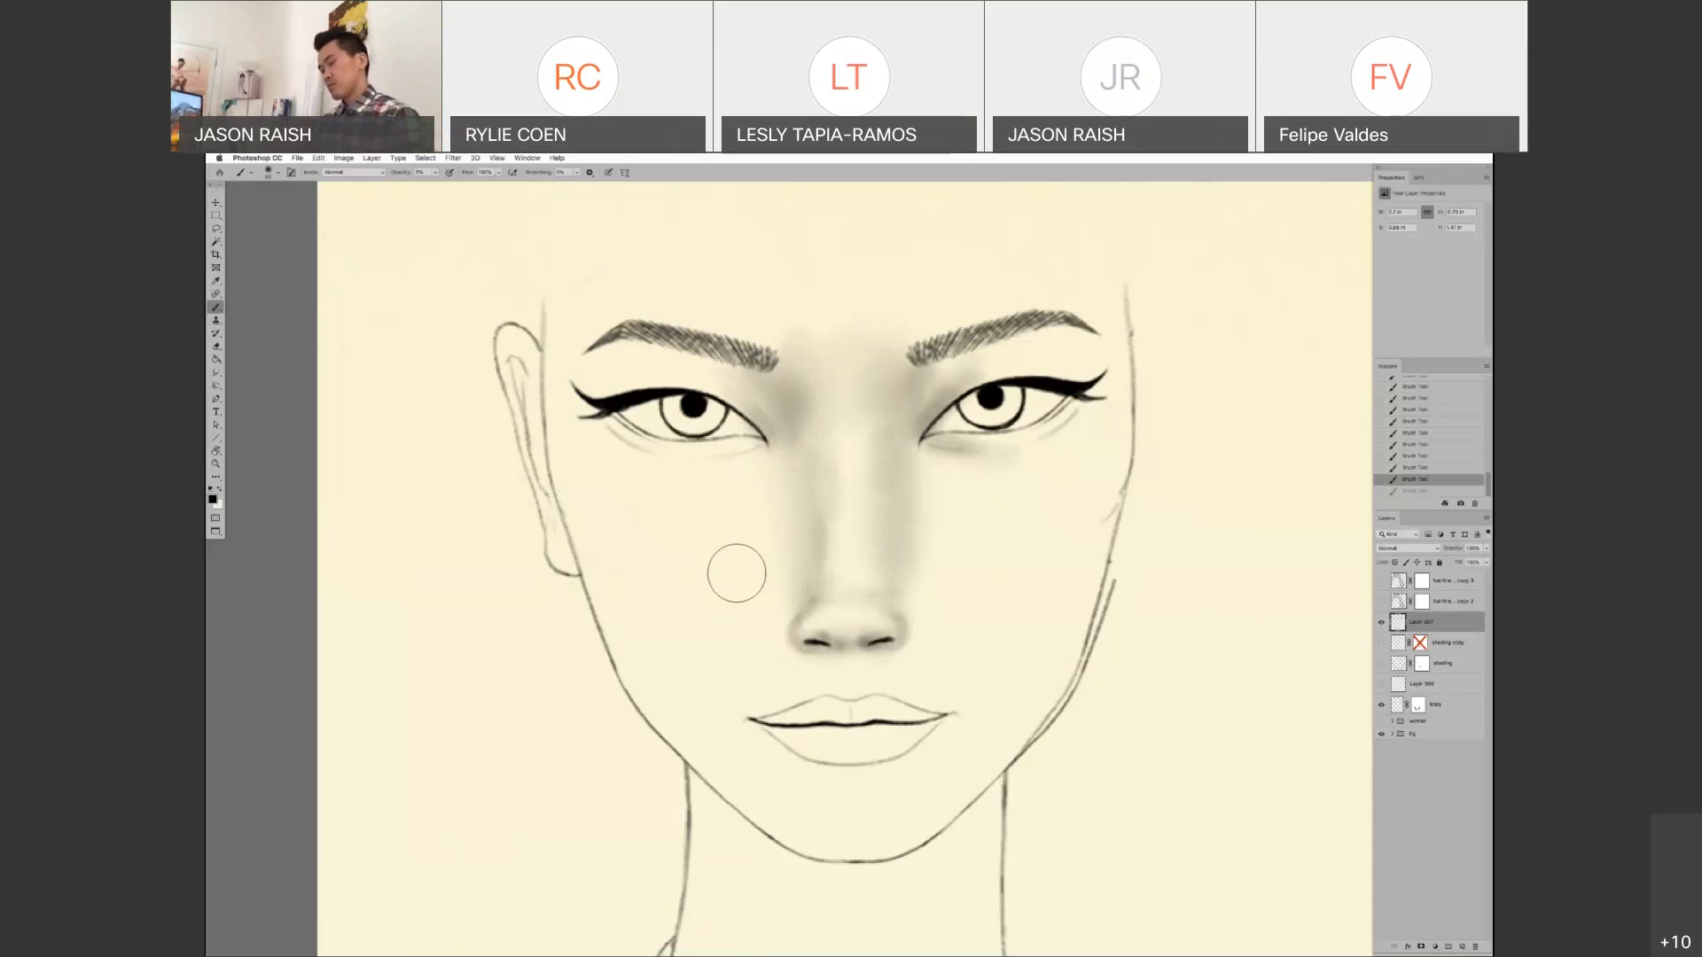
# - Erase the excess shading around the outer edges of both nostrils and beneath the nose with a small eraser
pyautogui.press('e')
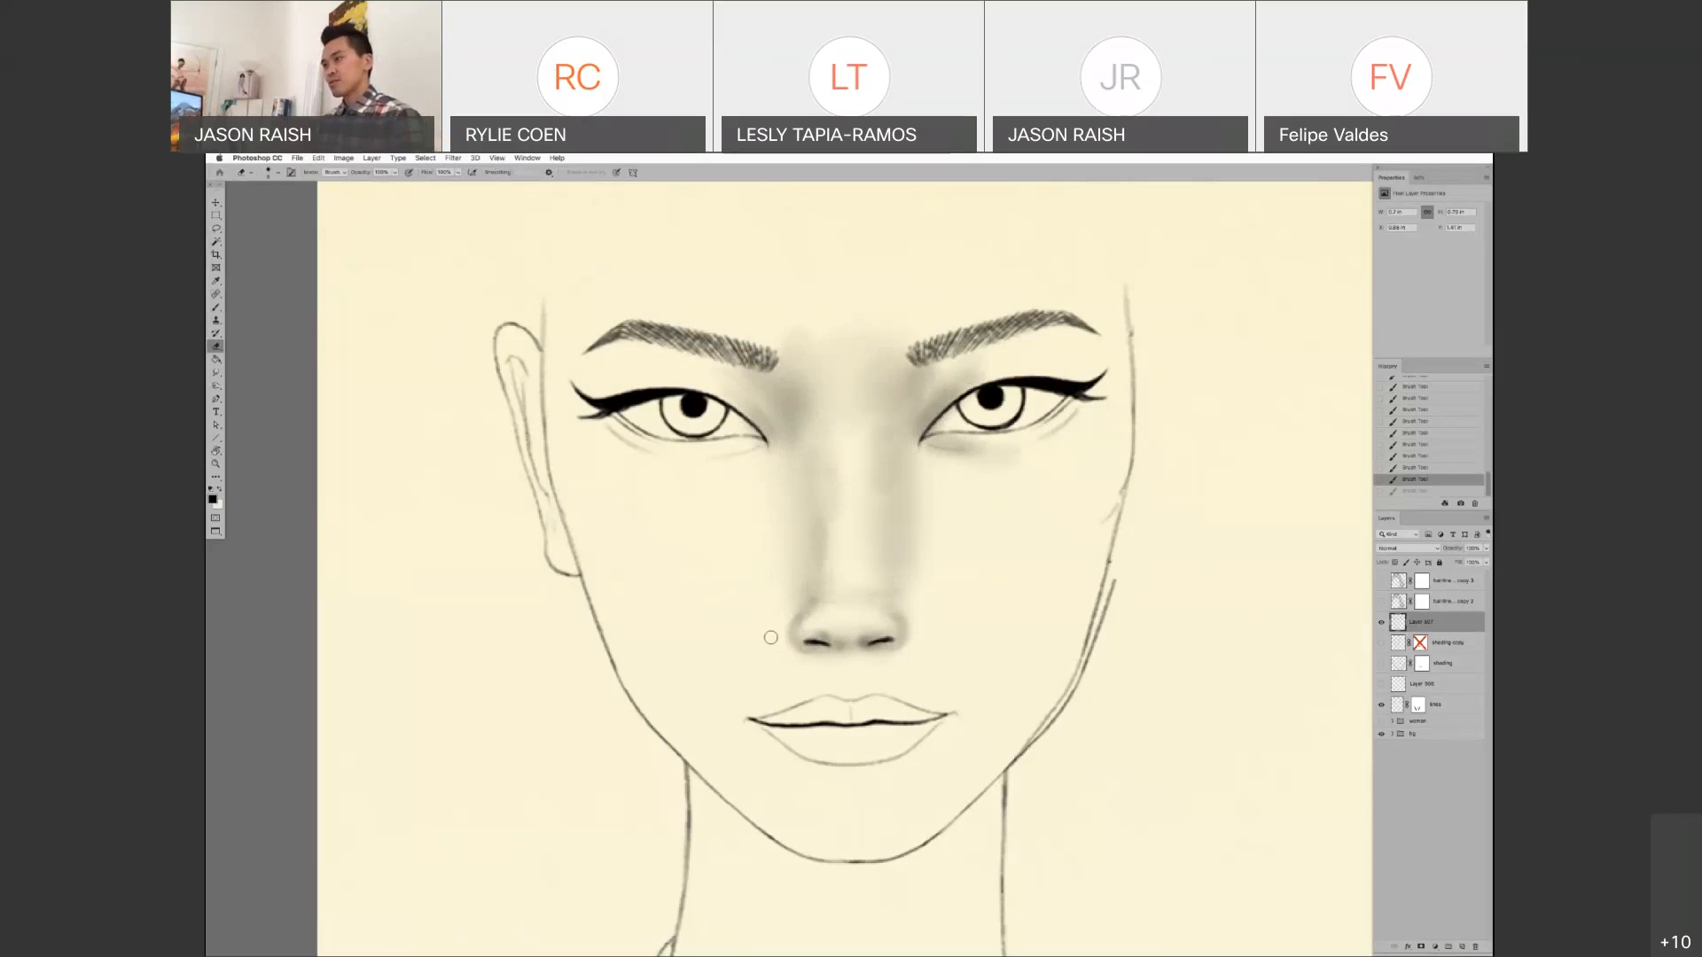
pyautogui.scroll(2, 787, 644)
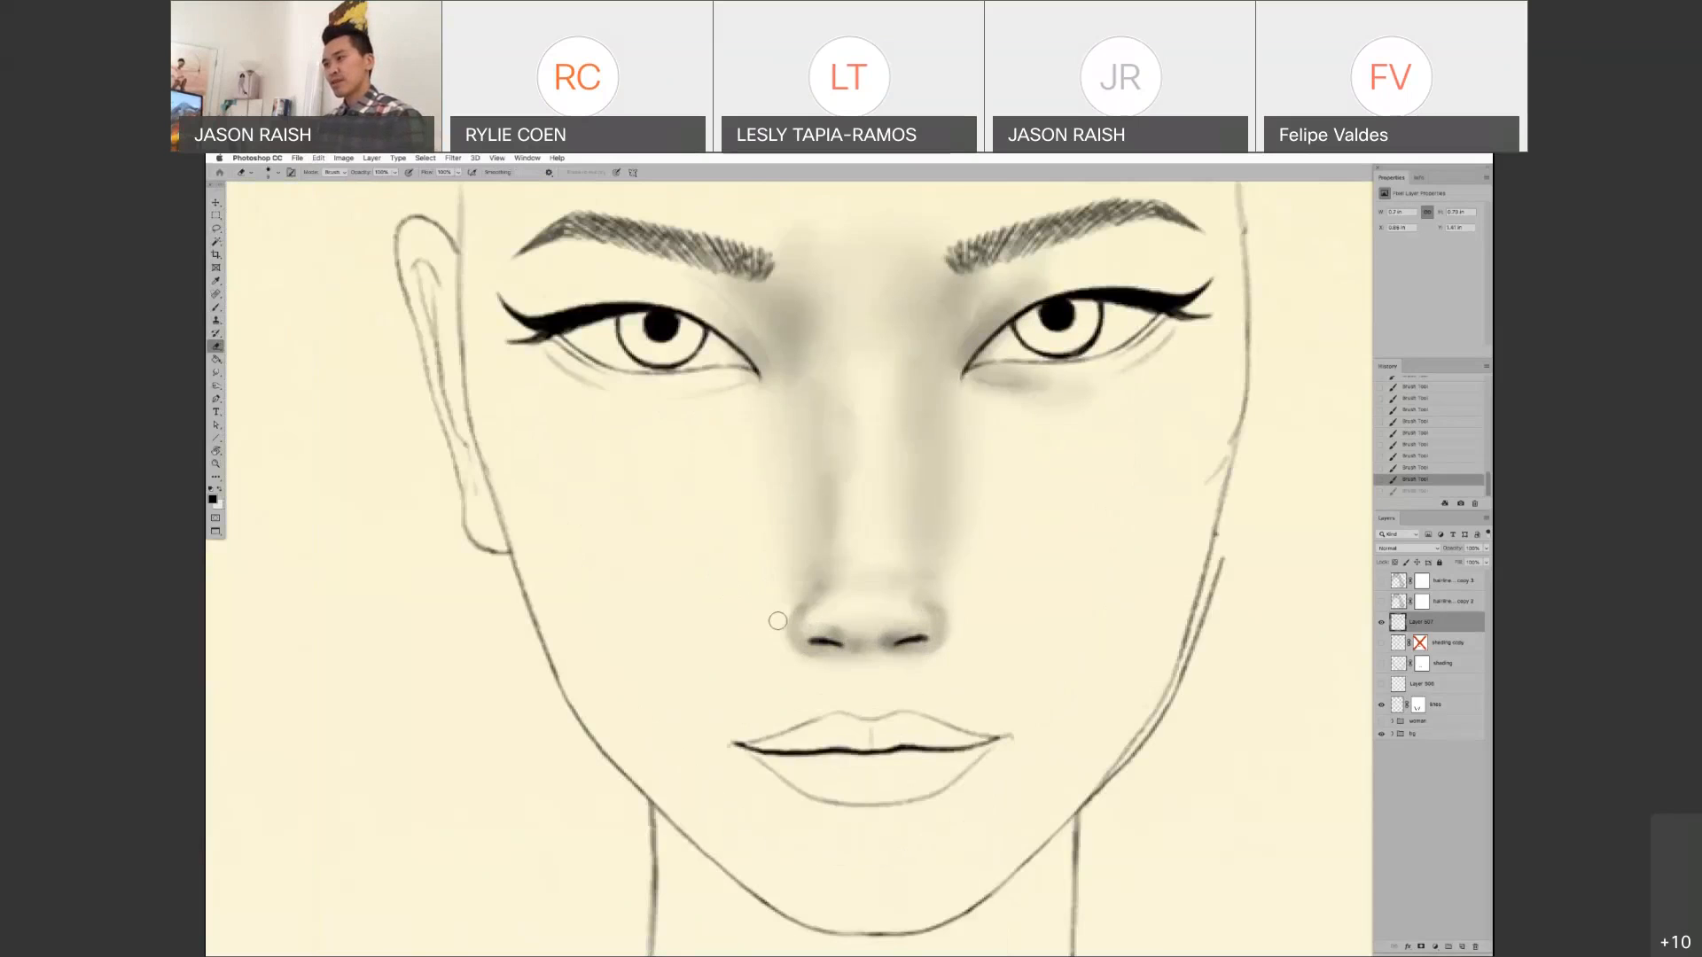
pyautogui.moveTo(788, 661)
pyautogui.mouseDown()
pyautogui.moveTo(779, 646)
pyautogui.moveTo(801, 654)
pyautogui.mouseUp()
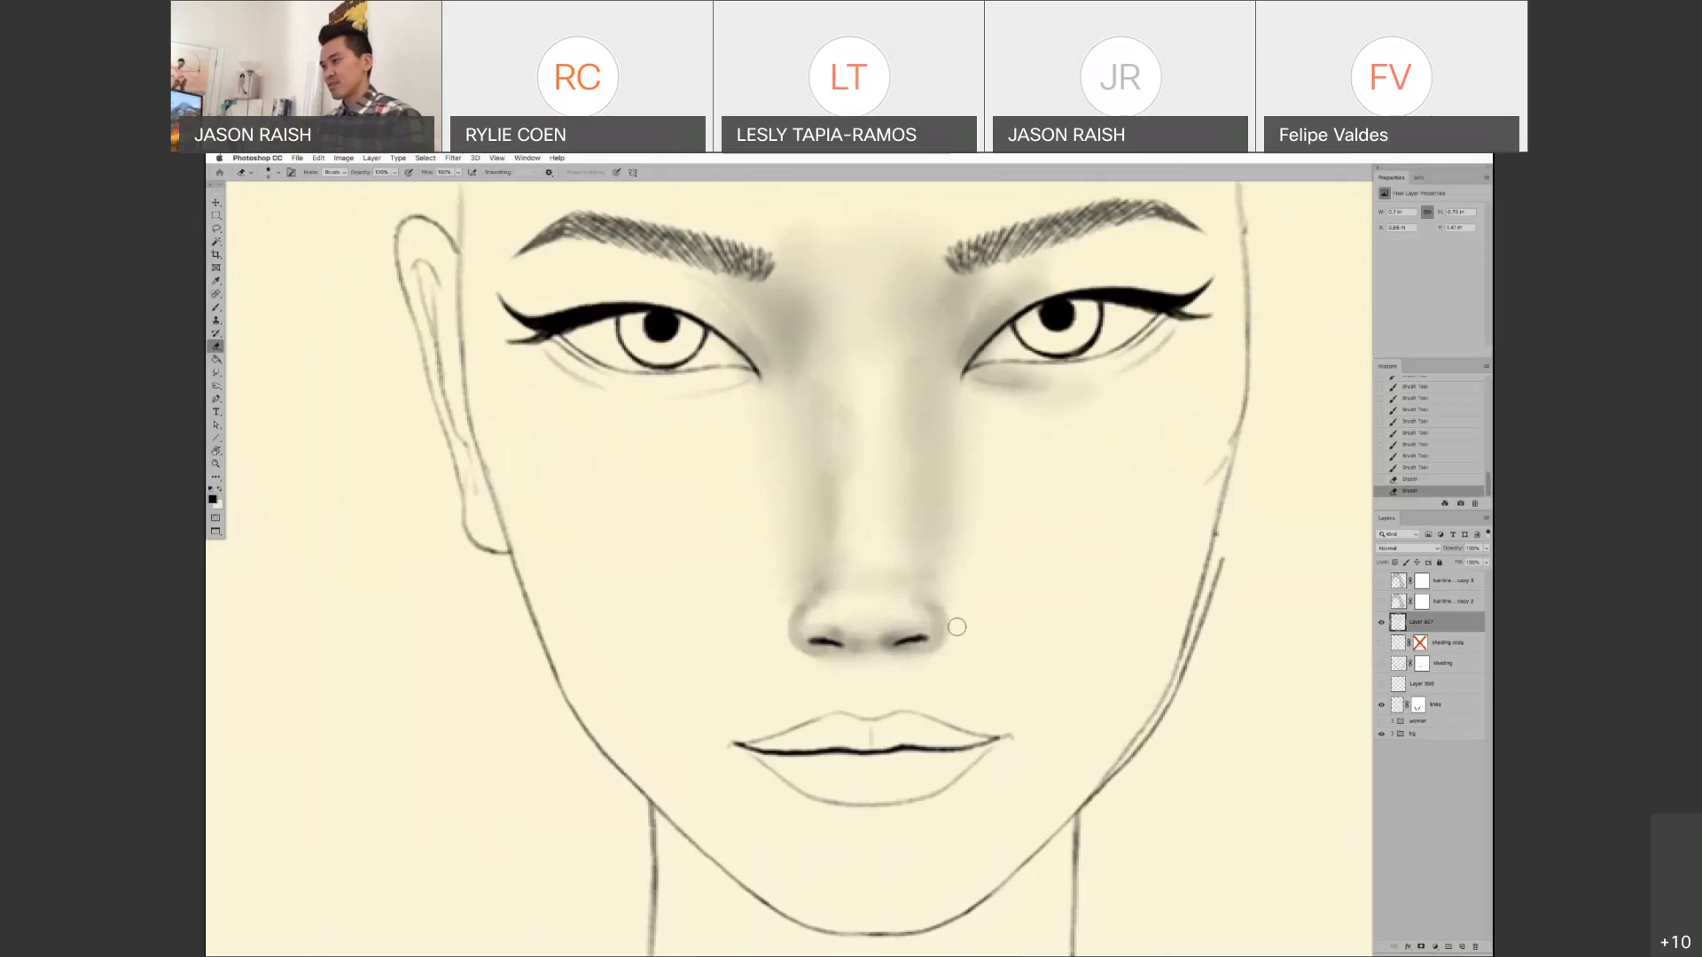
pyautogui.moveTo(956, 627); pyautogui.dragTo(921, 659)
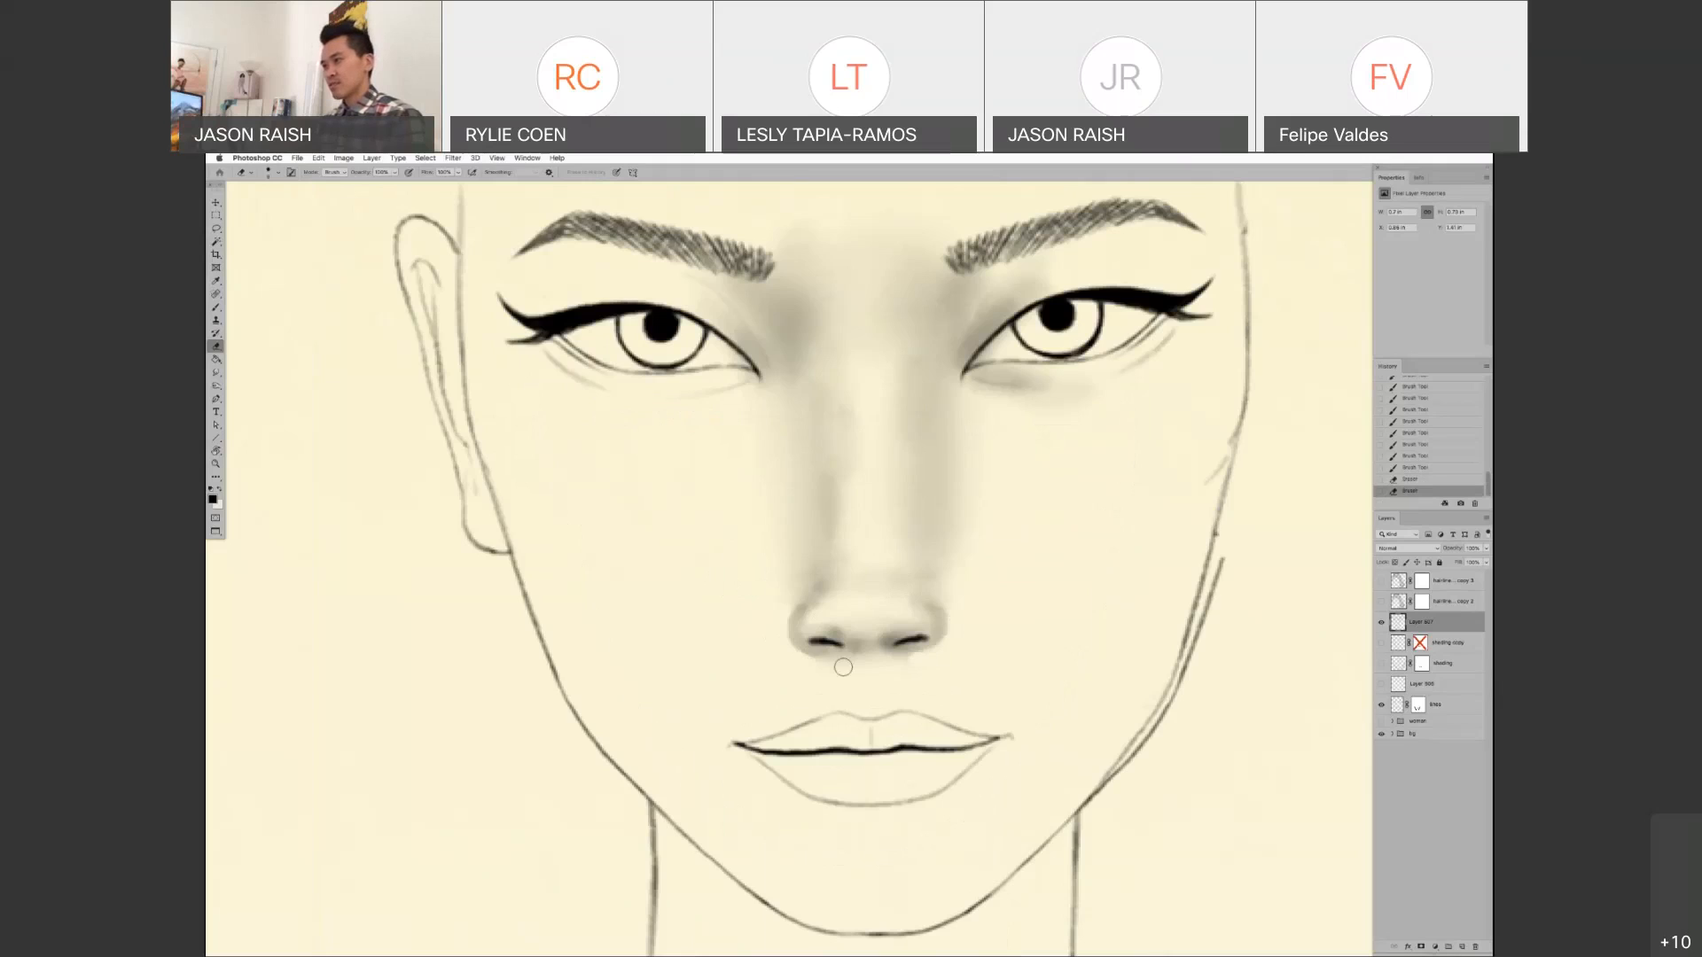
pyautogui.moveTo(809, 661); pyautogui.dragTo(830, 663)
# - Examine the nose shading up close and at full-face view
pyautogui.keyDown('alt'); pyautogui.click(965, 646); pyautogui.keyUp('alt')
pyautogui.keyDown('alt'); pyautogui.click(965, 645); pyautogui.keyUp('alt')
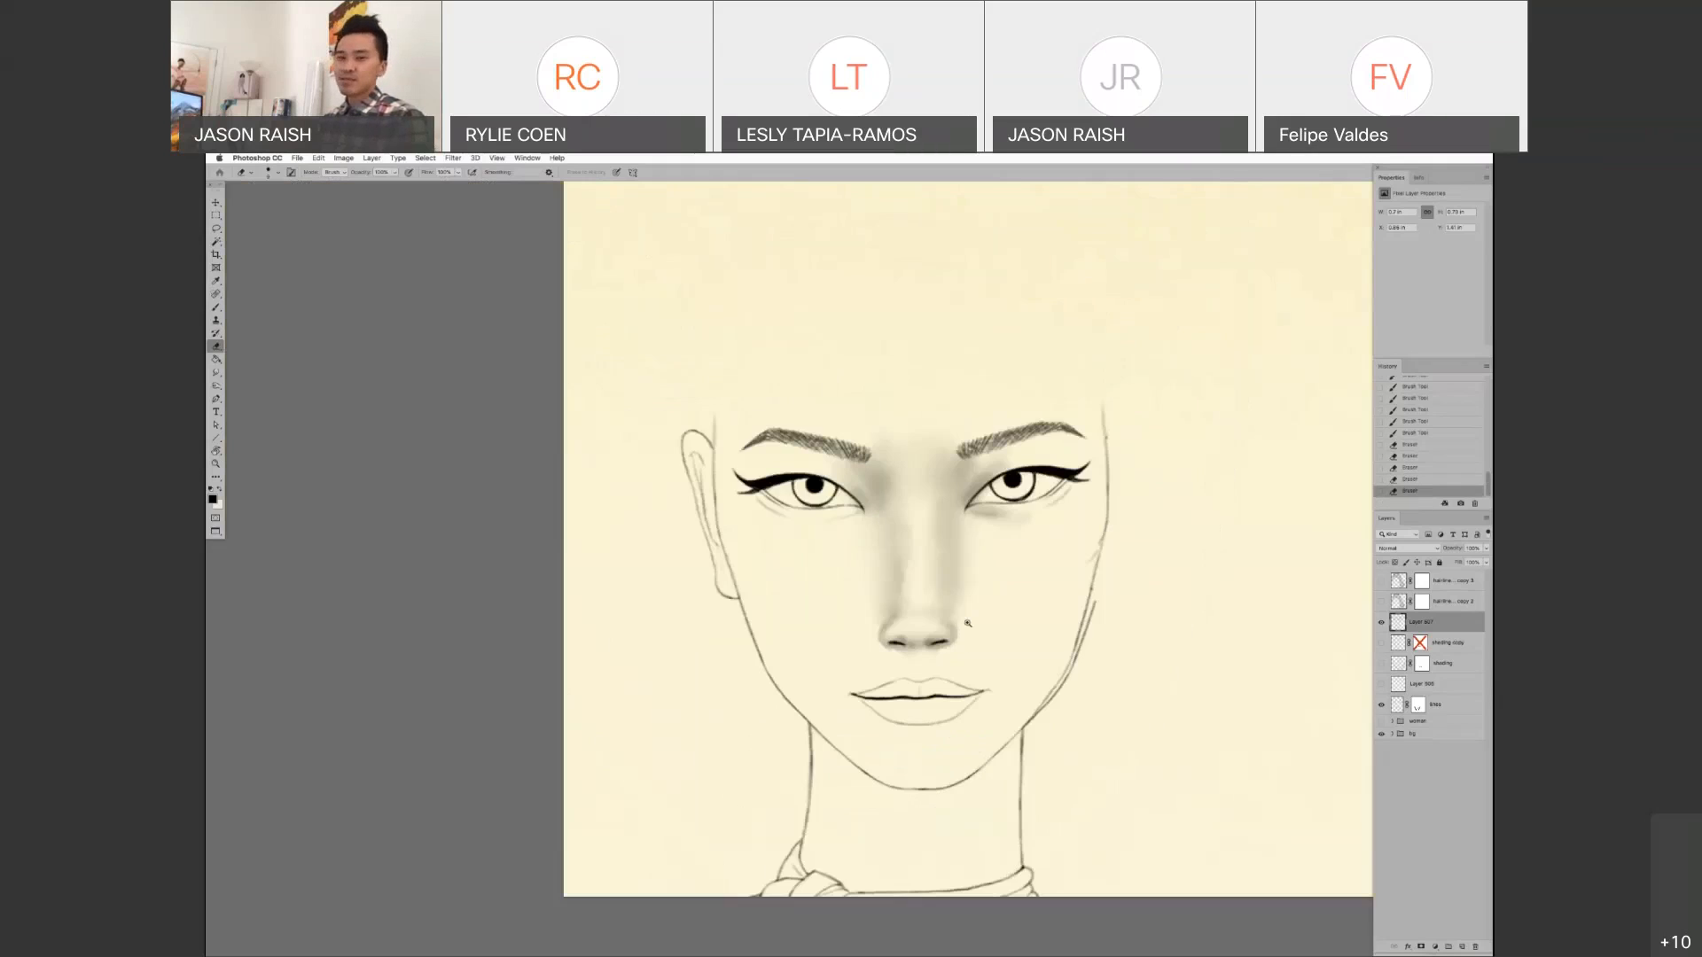
pyautogui.keyDown('super'); pyautogui.click(967, 625); pyautogui.keyUp('super')
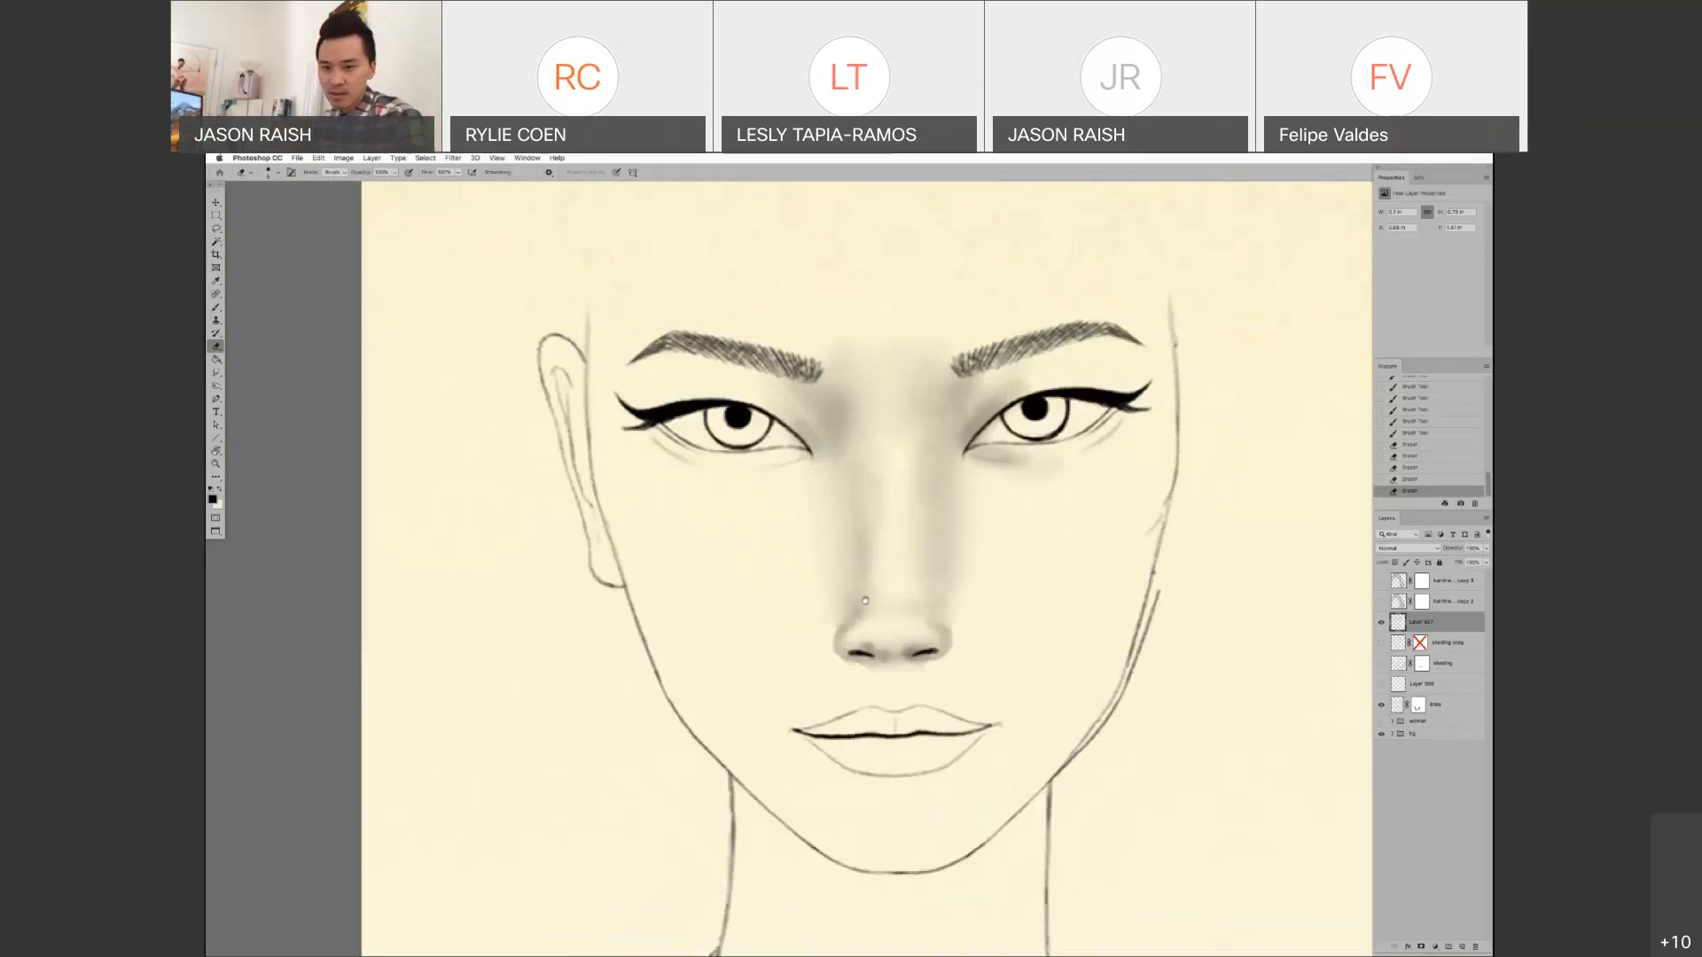
pyautogui.moveTo(942, 475); pyautogui.dragTo(907, 506)
pyautogui.keyDown('super'); pyautogui.click(897, 504); pyautogui.keyUp('super')
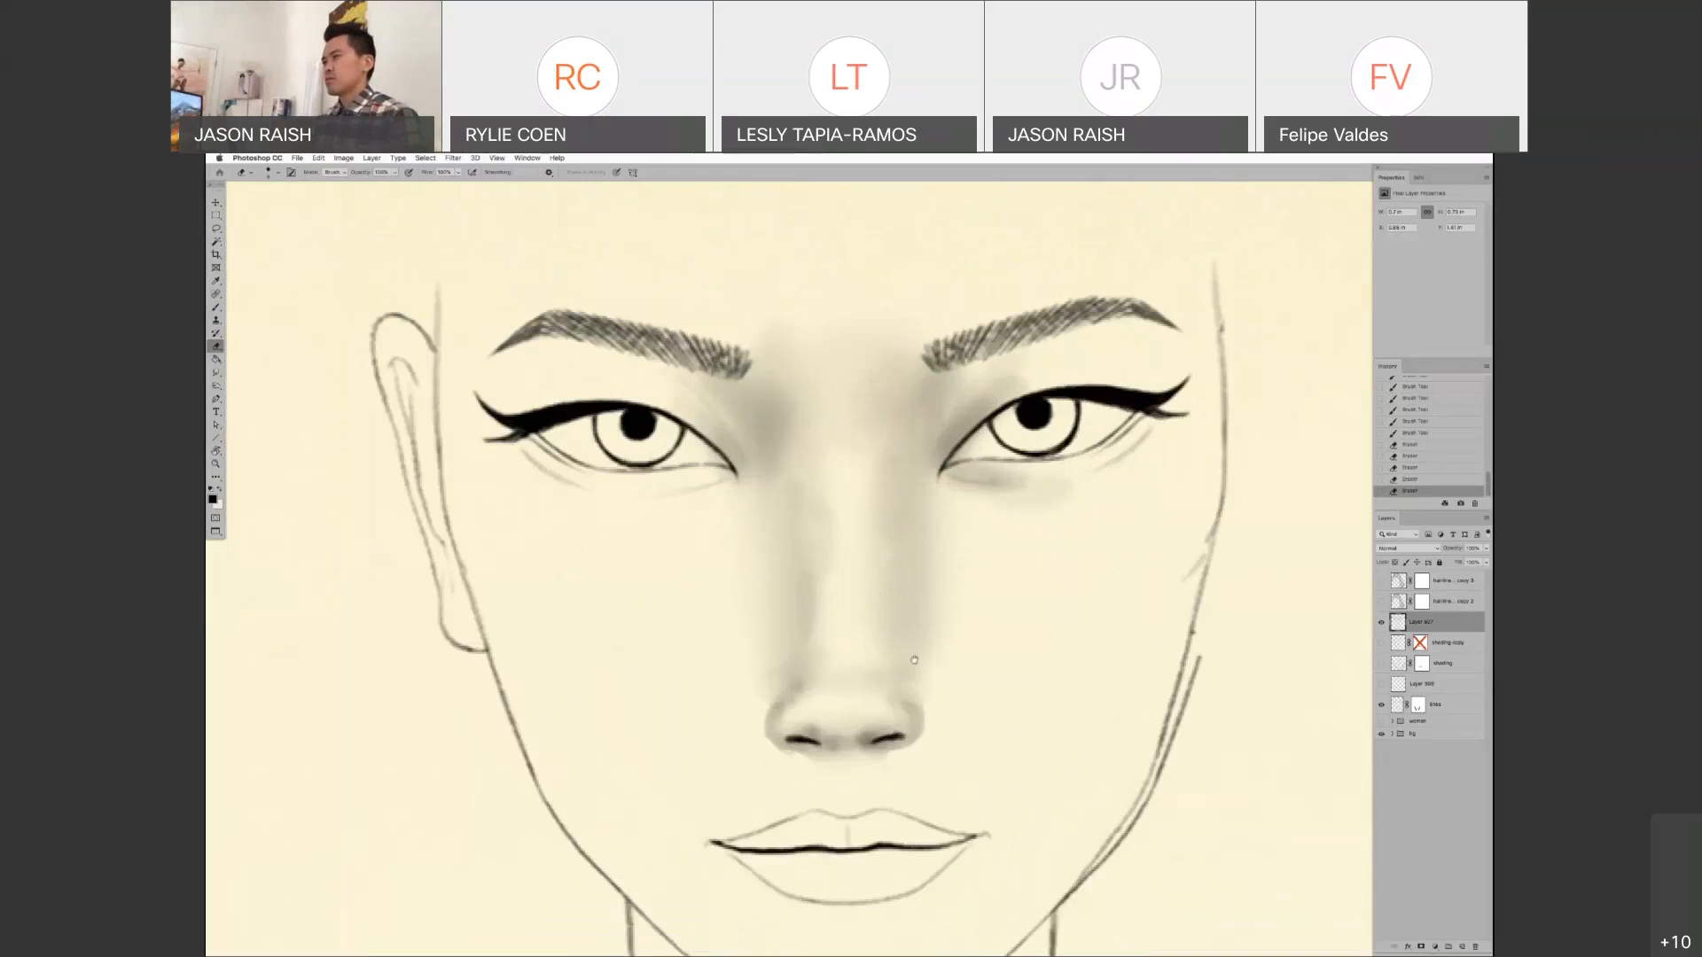
pyautogui.moveTo(914, 659); pyautogui.dragTo(908, 624)
pyautogui.press('super+minus')
pyautogui.press('super+minus')
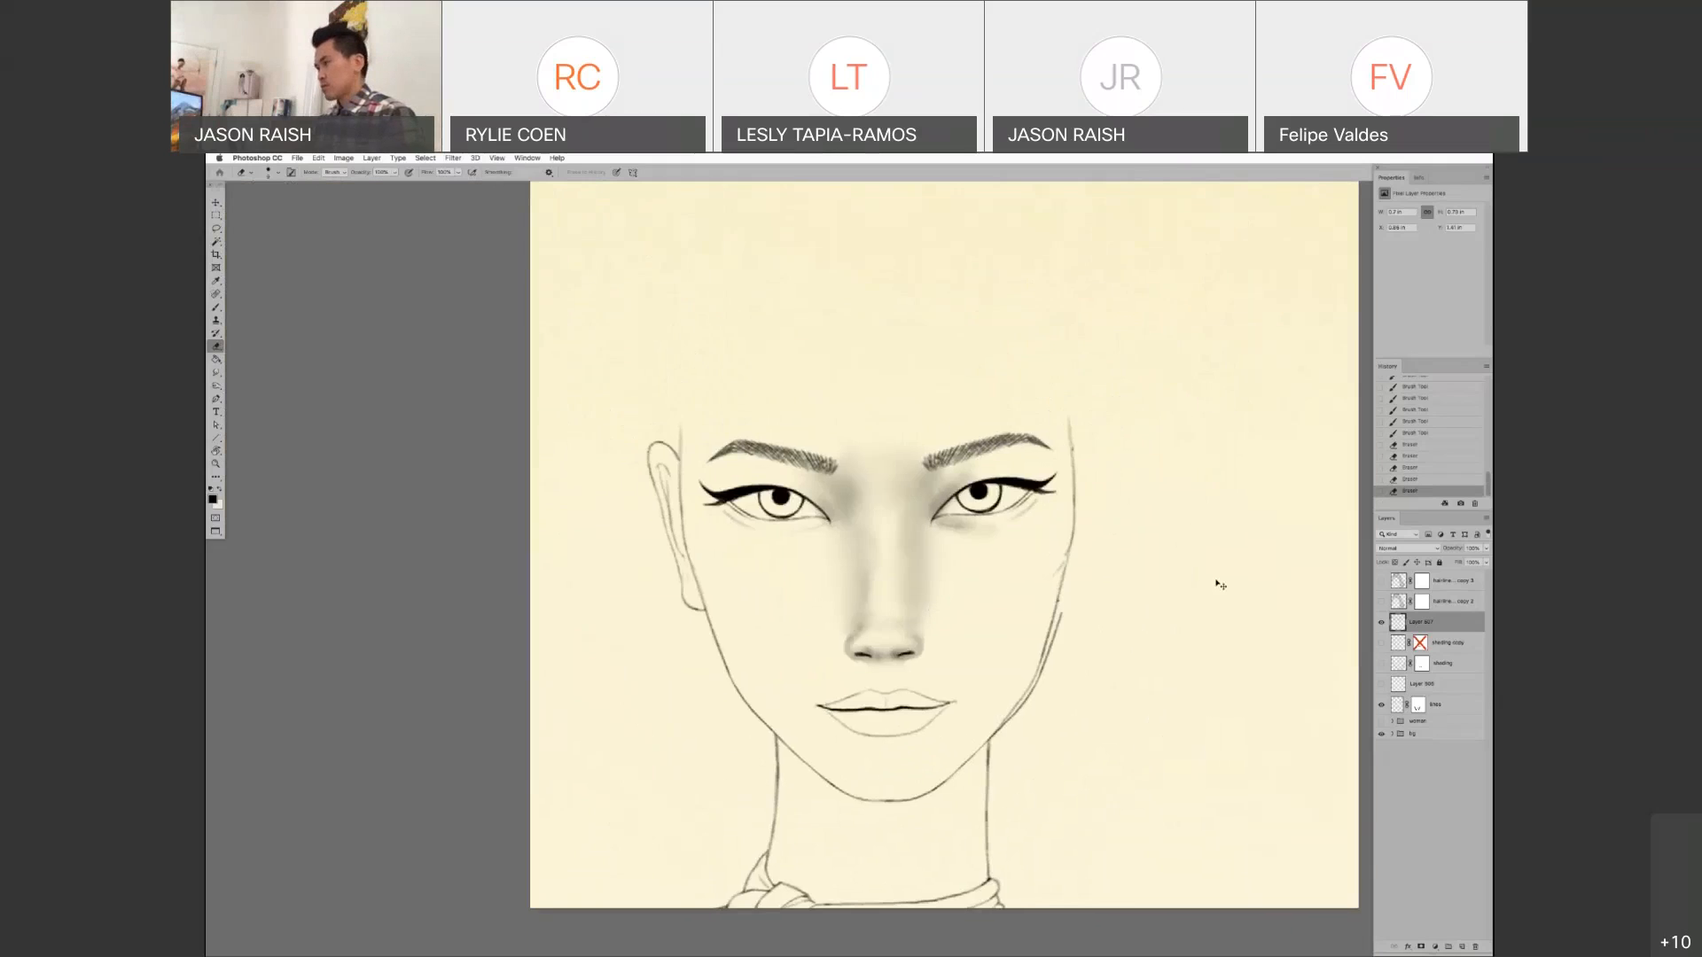
# - Hide the practice shading layers and show the layer group with the finished coloured woman
pyautogui.click(1381, 622)
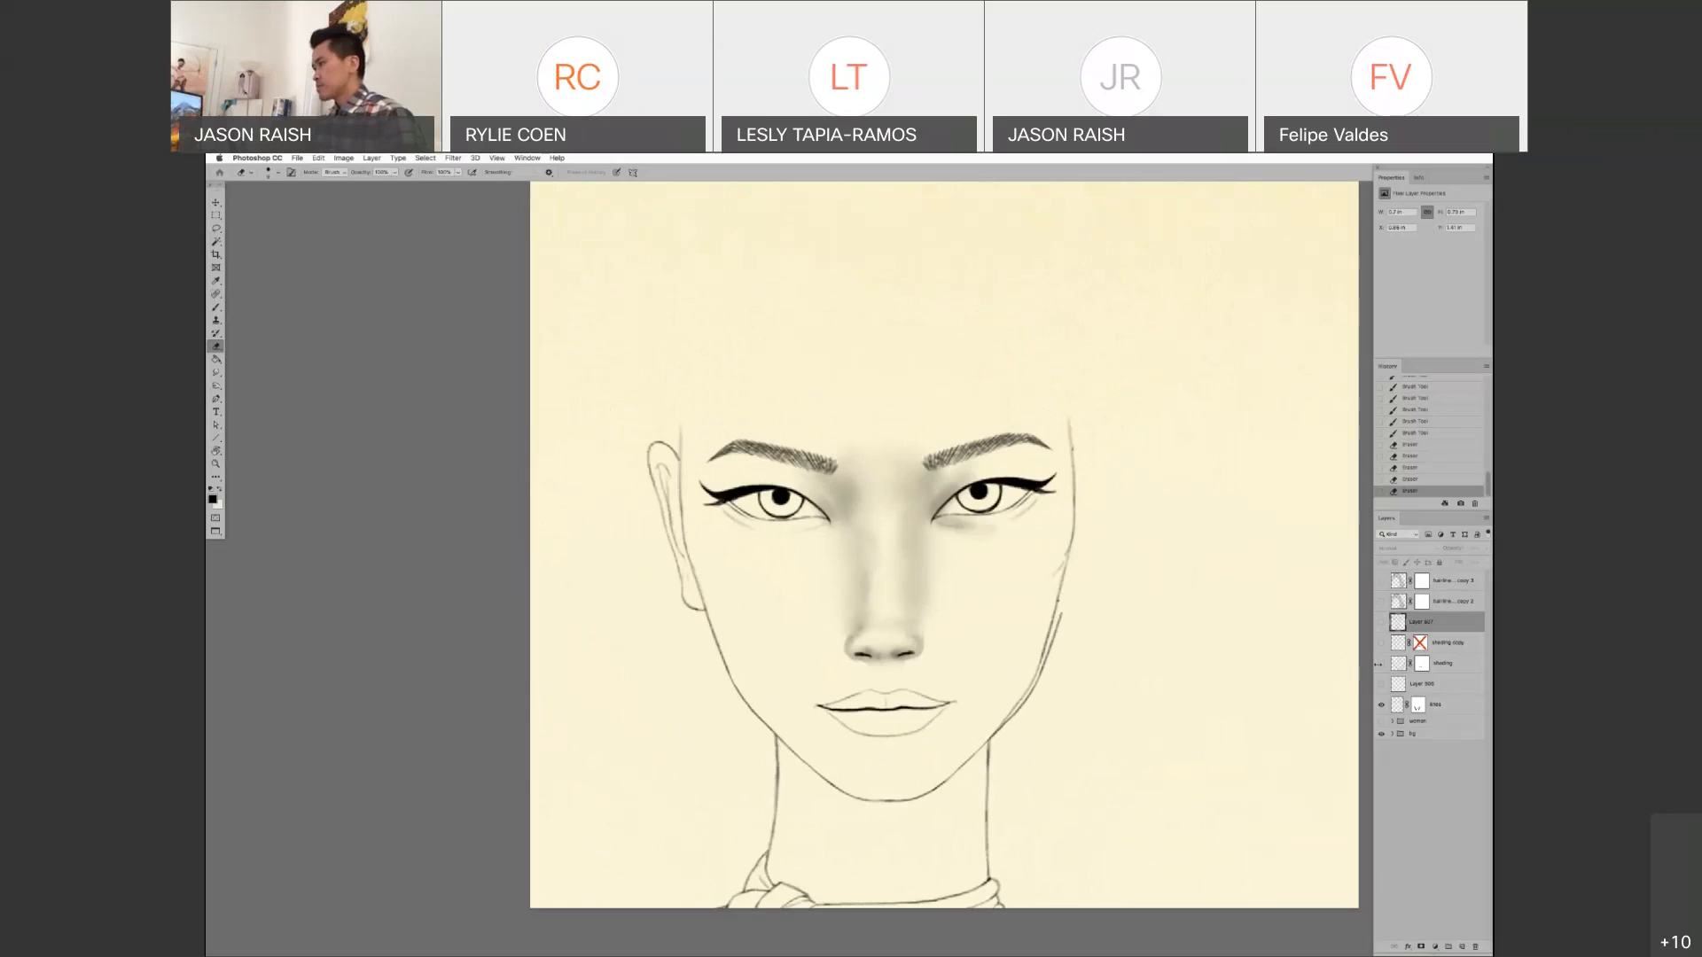
pyautogui.click(1381, 663)
pyautogui.click(1381, 721)
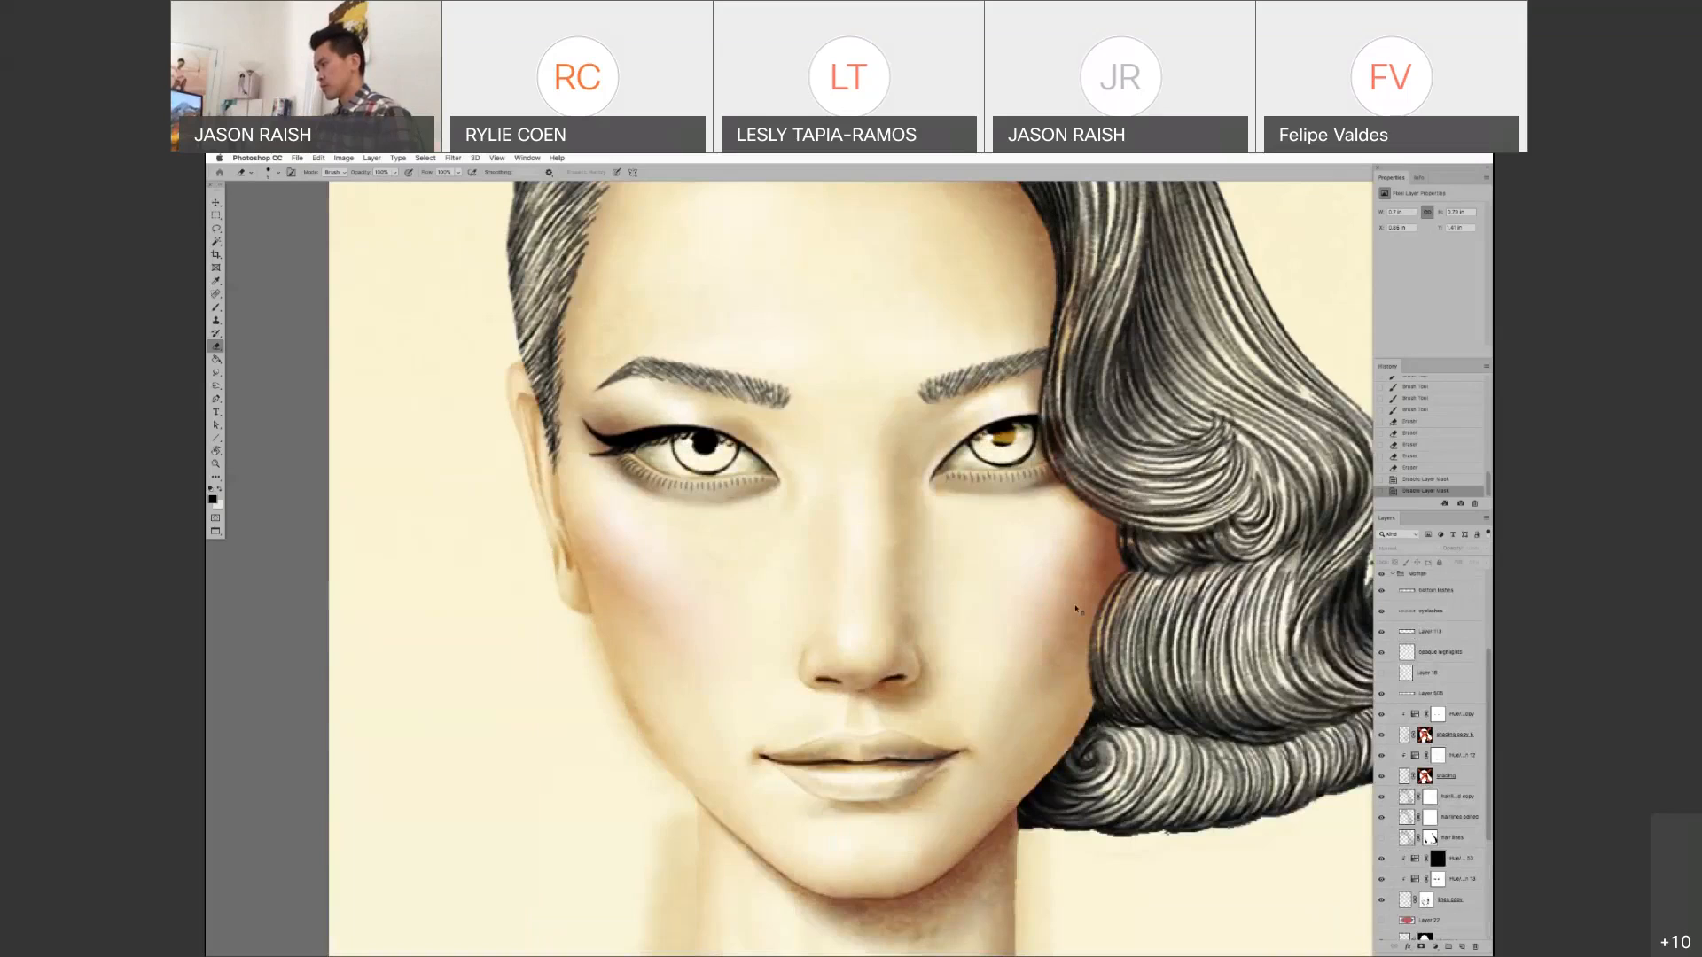
# - Select the shadows layer of the finished portrait from the cheek area and hide it
pyautogui.keyDown('super'); pyautogui.rightClick(1089, 585); pyautogui.keyUp('super')
pyautogui.click(1117, 599)
pyautogui.keyDown('super'); pyautogui.rightClick(1087, 592); pyautogui.keyUp('super')
pyautogui.click(1108, 641)
pyautogui.press('super+comma')
# - Toggle the mask of the line art's Hue/Saturation adjustment off and on, and hide that adjustment layer
pyautogui.keyDown('super'); pyautogui.rightClick(1103, 559); pyautogui.keyUp('super')
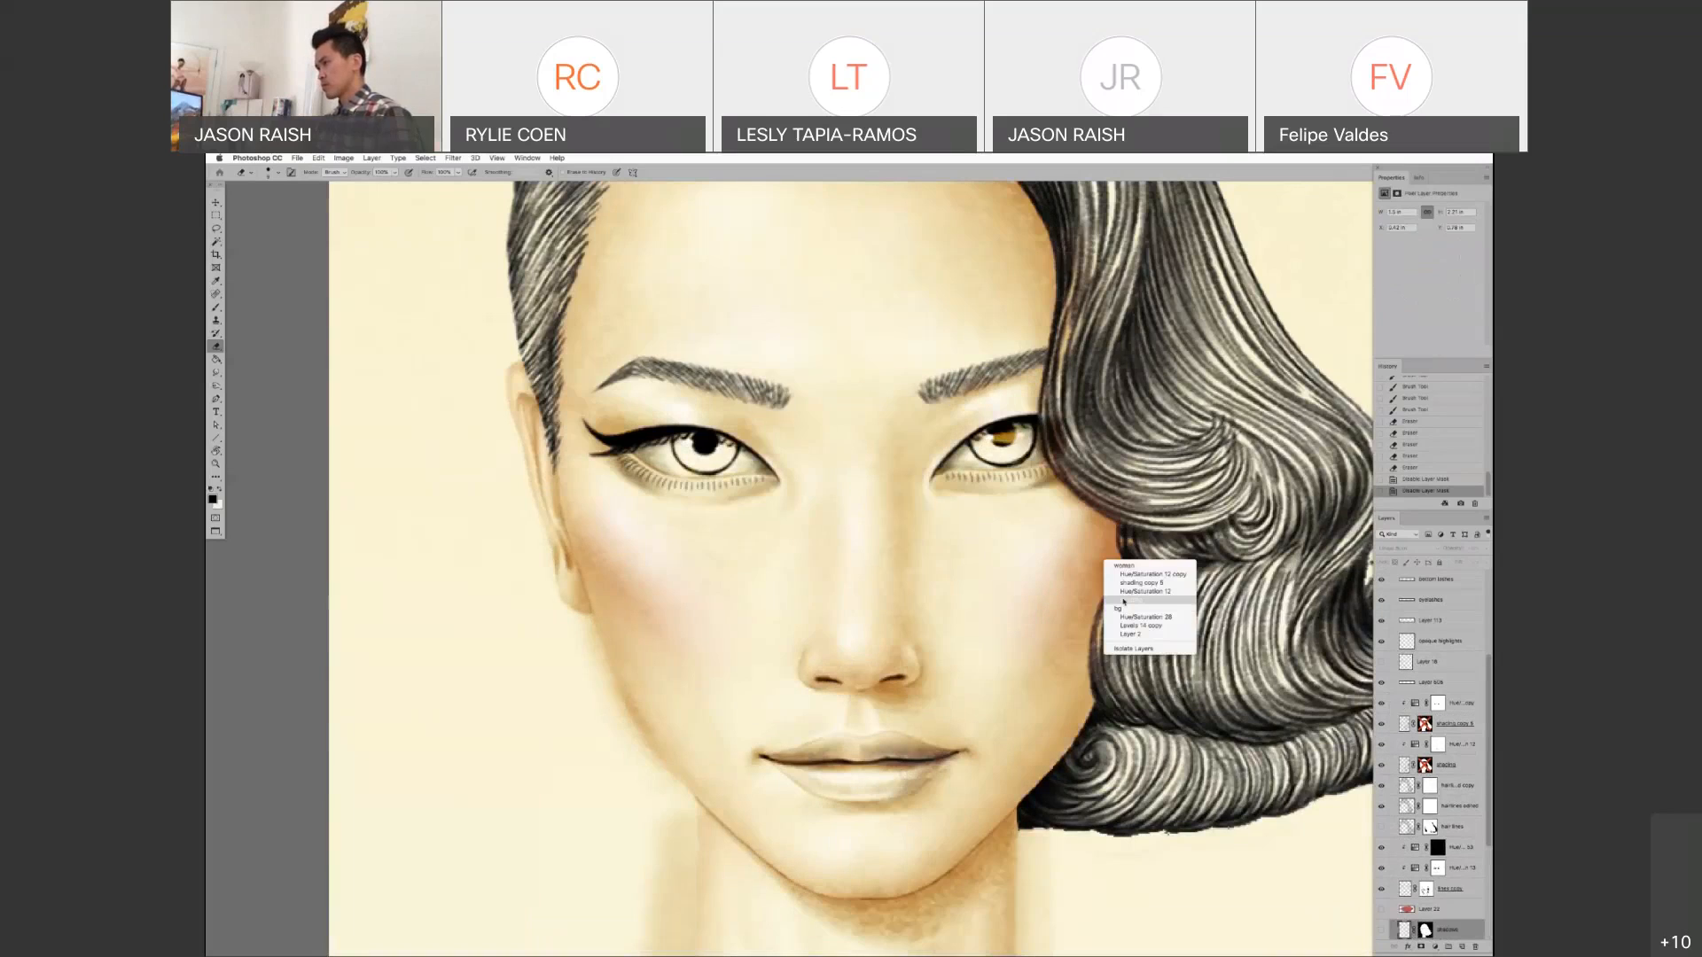
pyautogui.click(1453, 887)
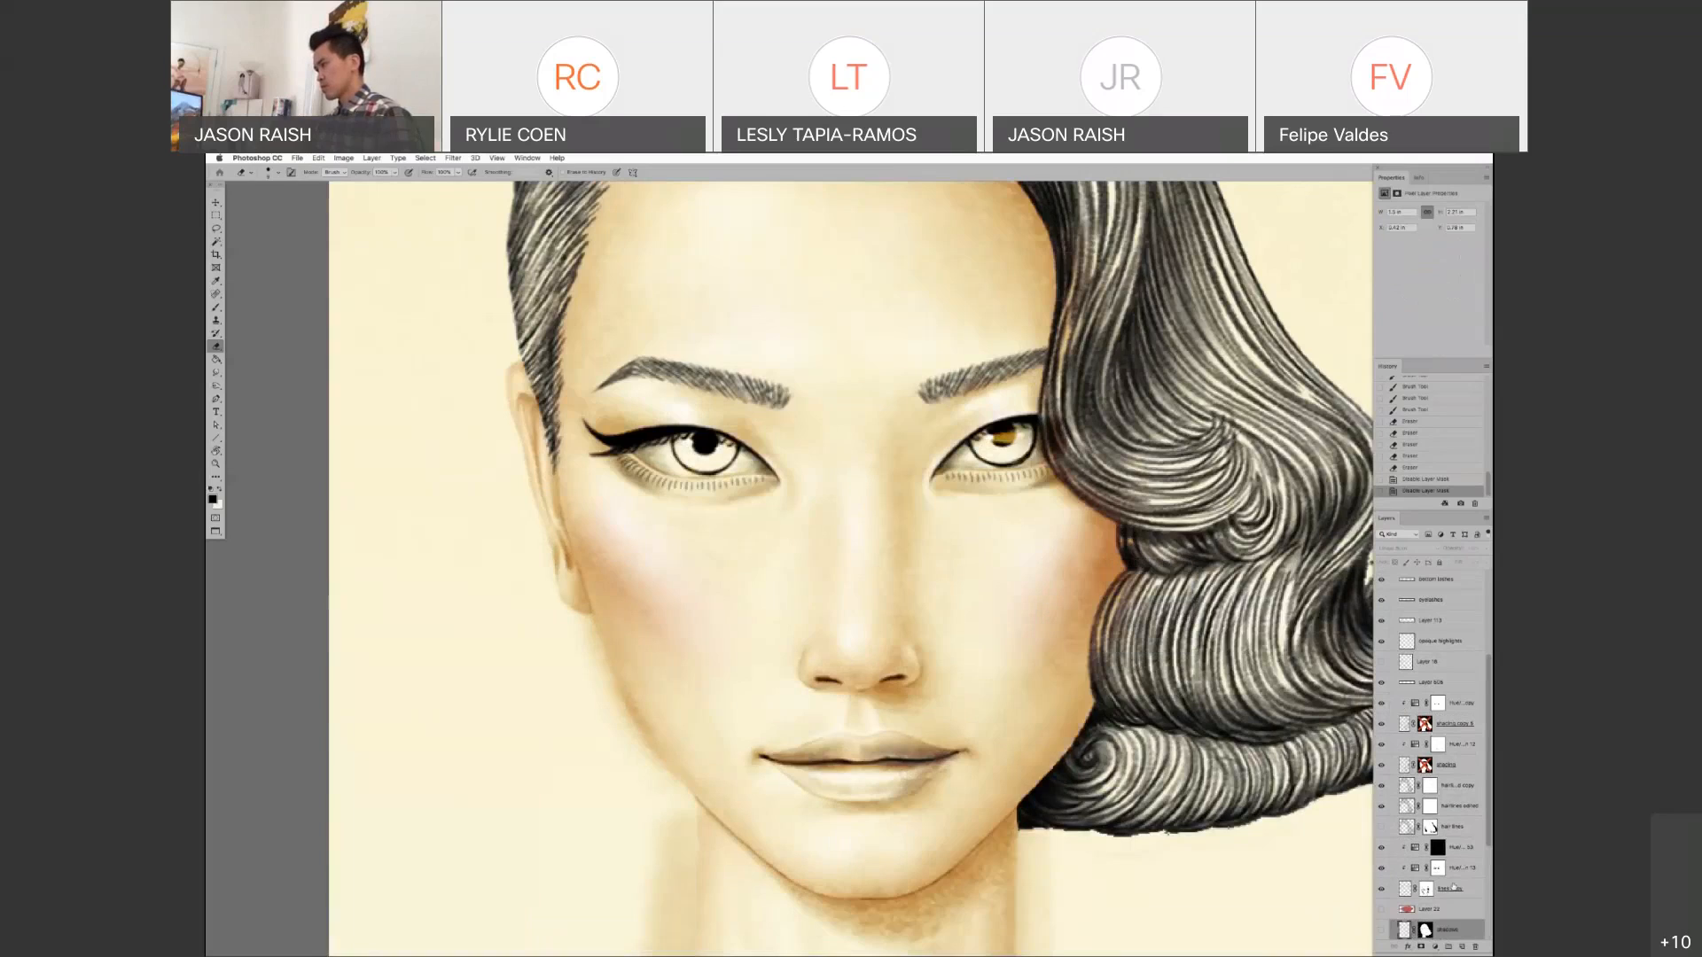
pyautogui.scroll(-3, 1453, 882)
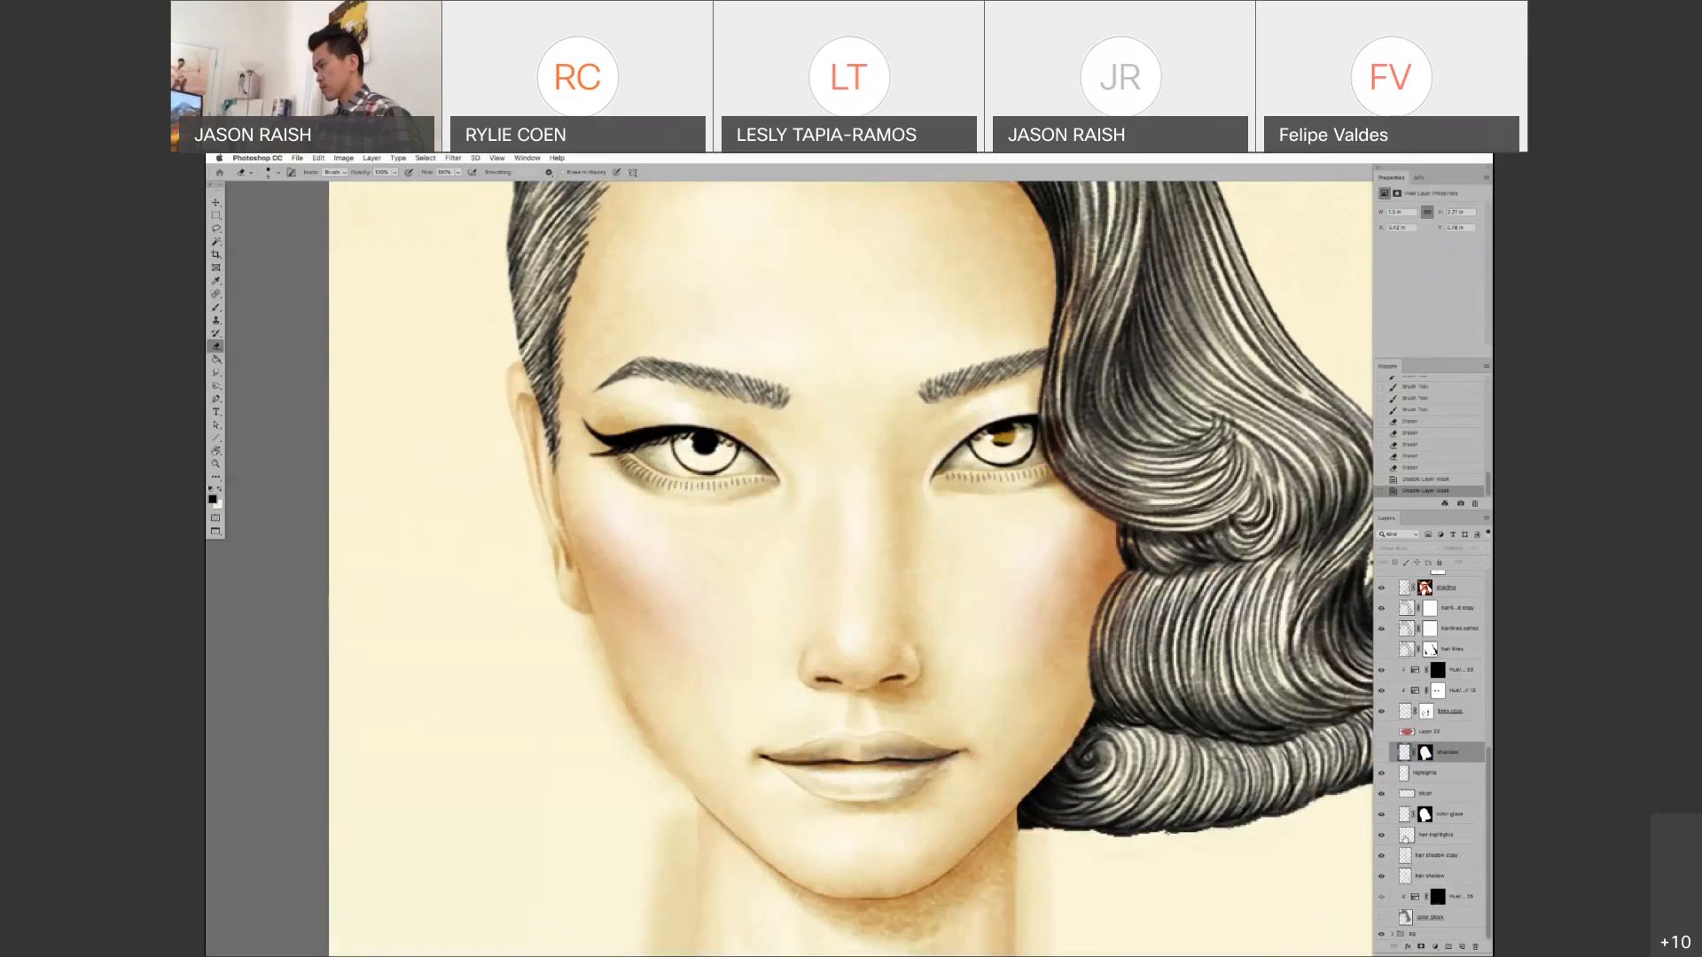
pyautogui.scroll(2, 1389, 811)
pyautogui.scroll(5, 1388, 809)
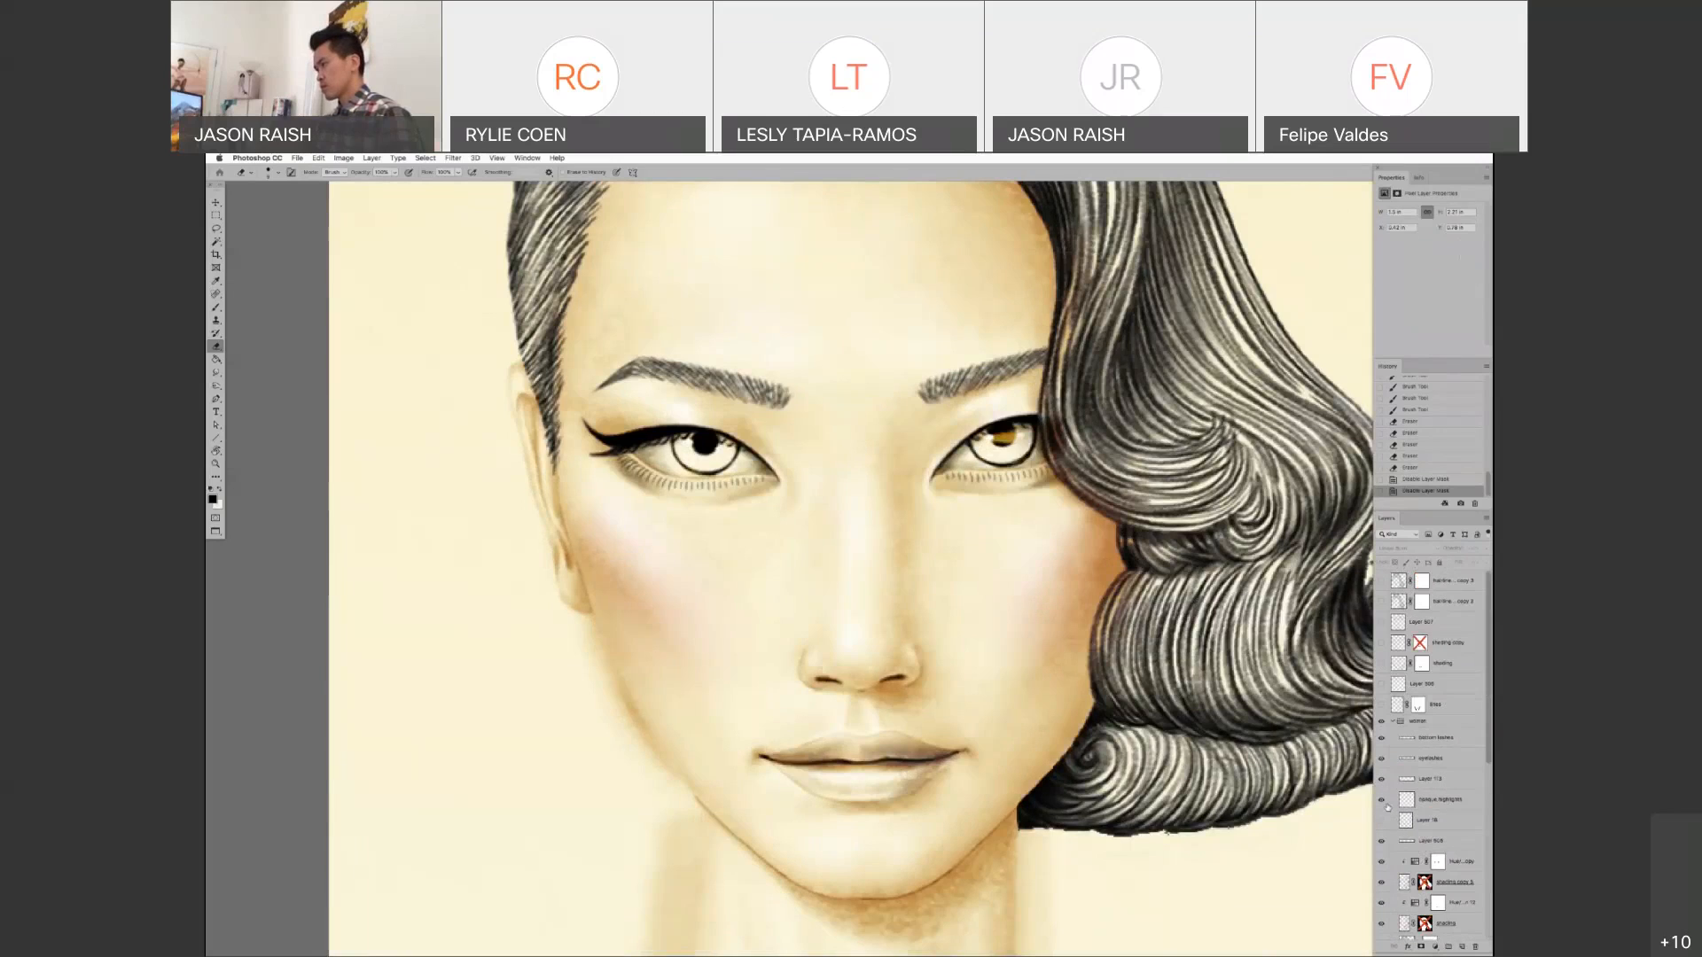
pyautogui.scroll(-2, 1383, 811)
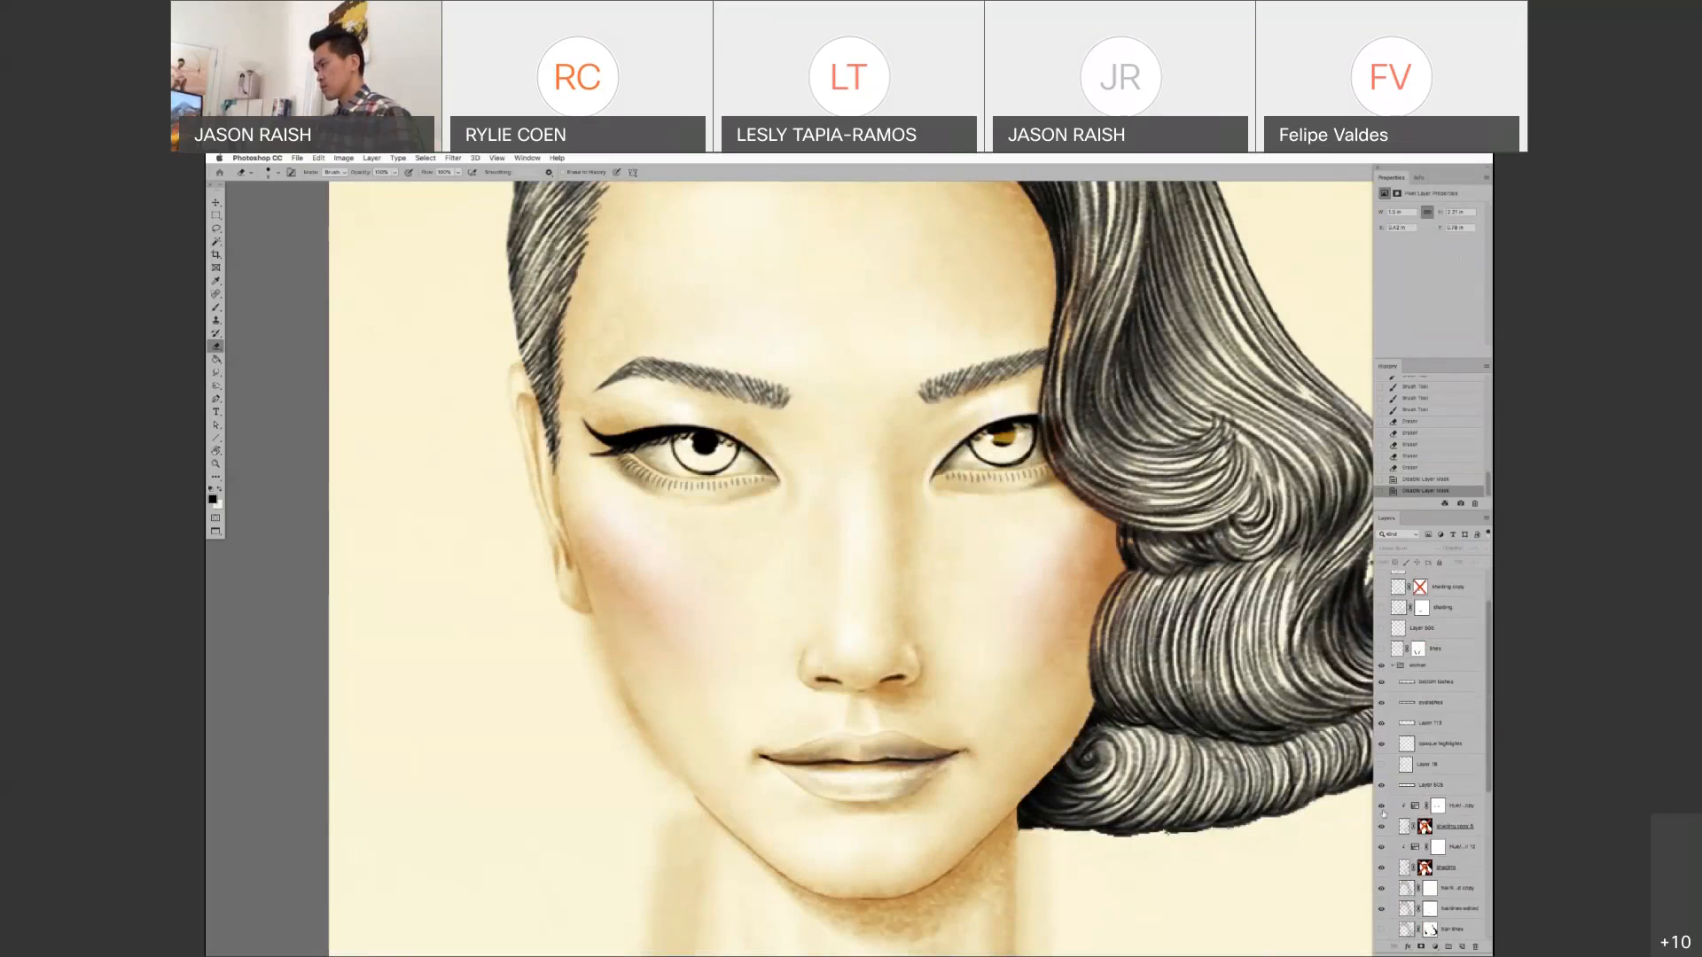
pyautogui.scroll(-2, 1383, 811)
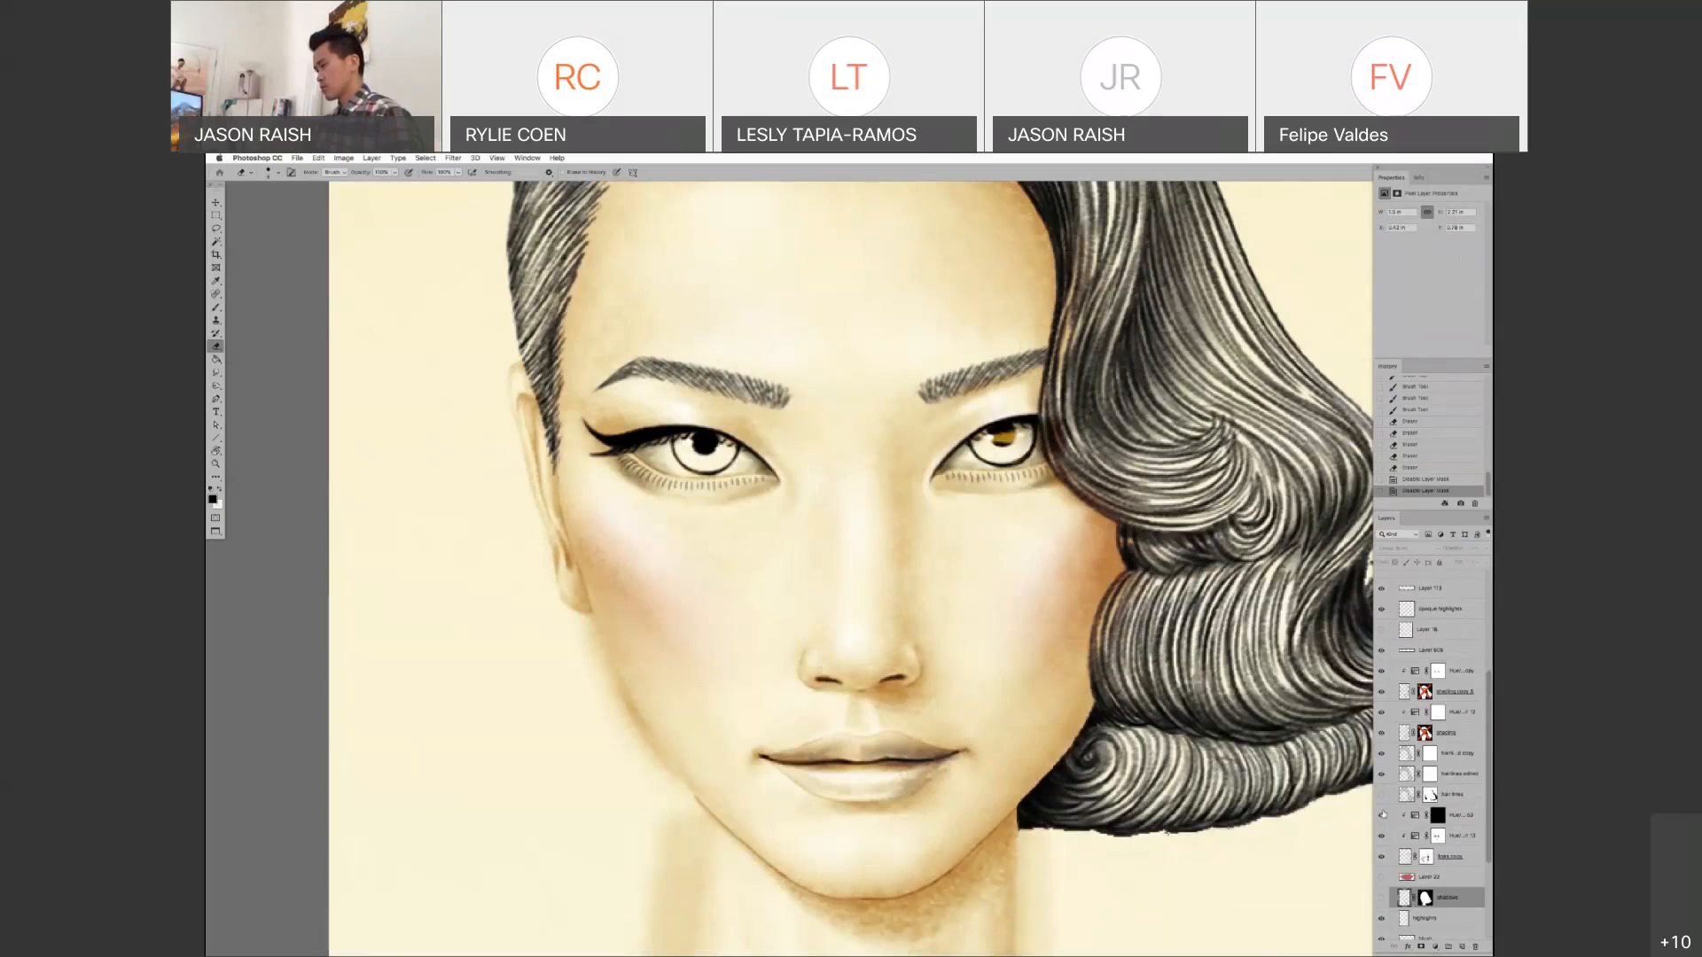
pyautogui.keyDown('shift'); pyautogui.click(1436, 835); pyautogui.keyUp('shift')
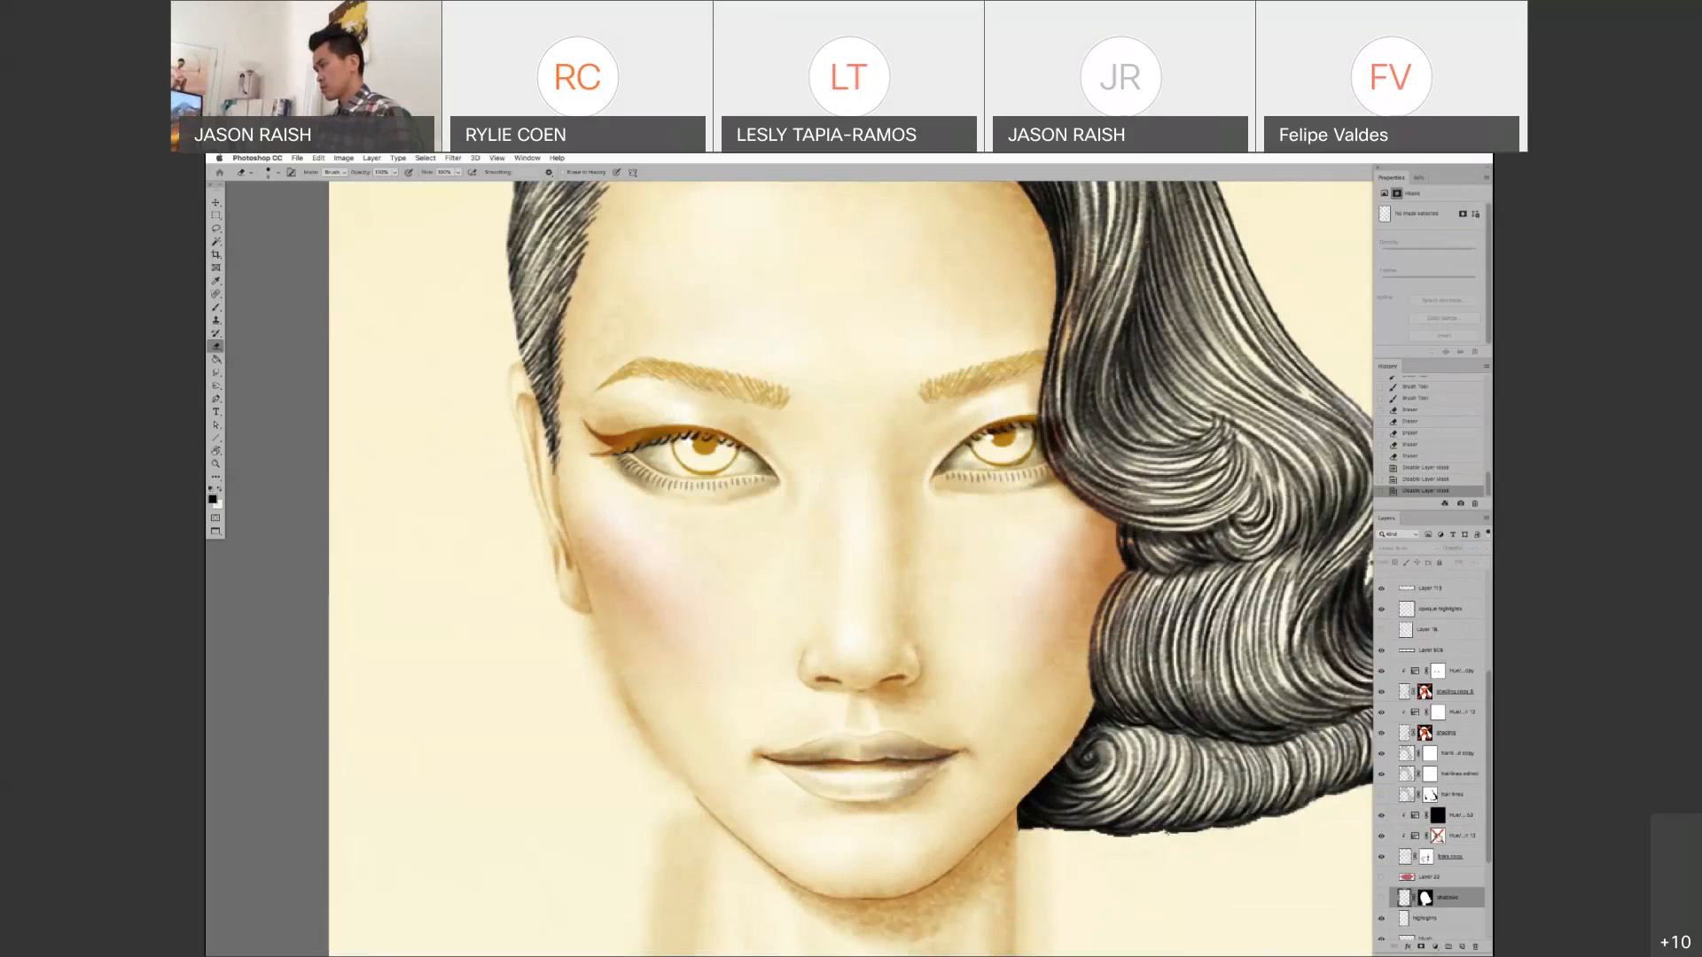
pyautogui.keyDown('shift'); pyautogui.click(1436, 835); pyautogui.keyUp('shift')
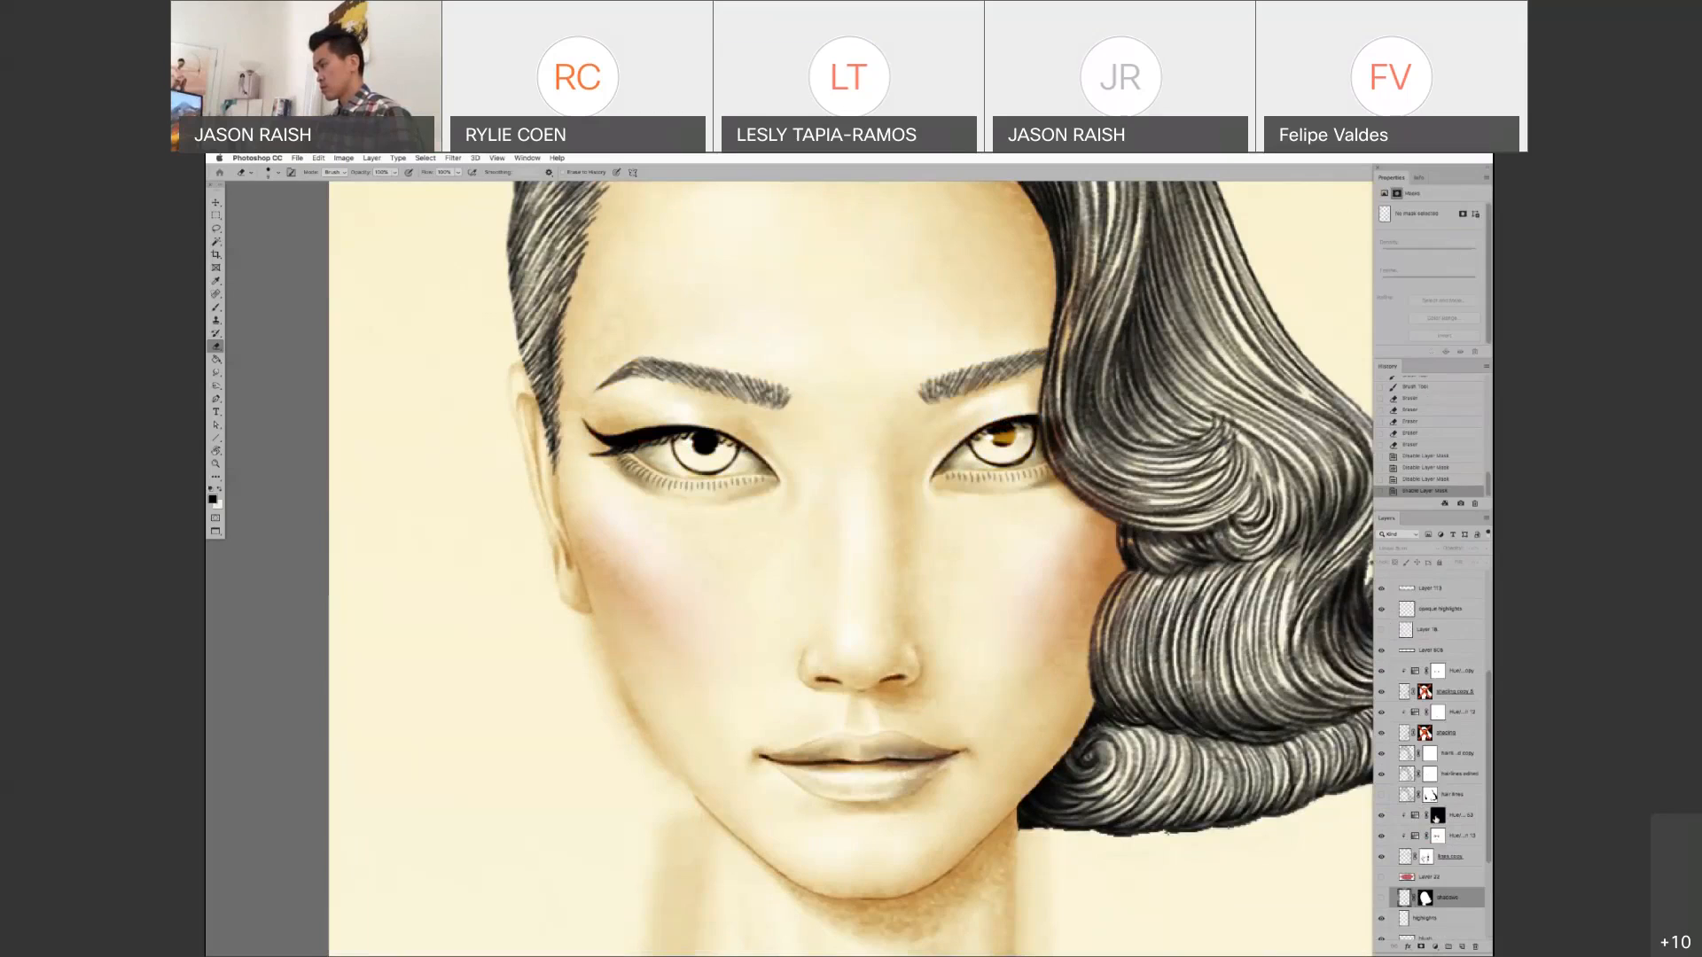
pyautogui.click(1381, 834)
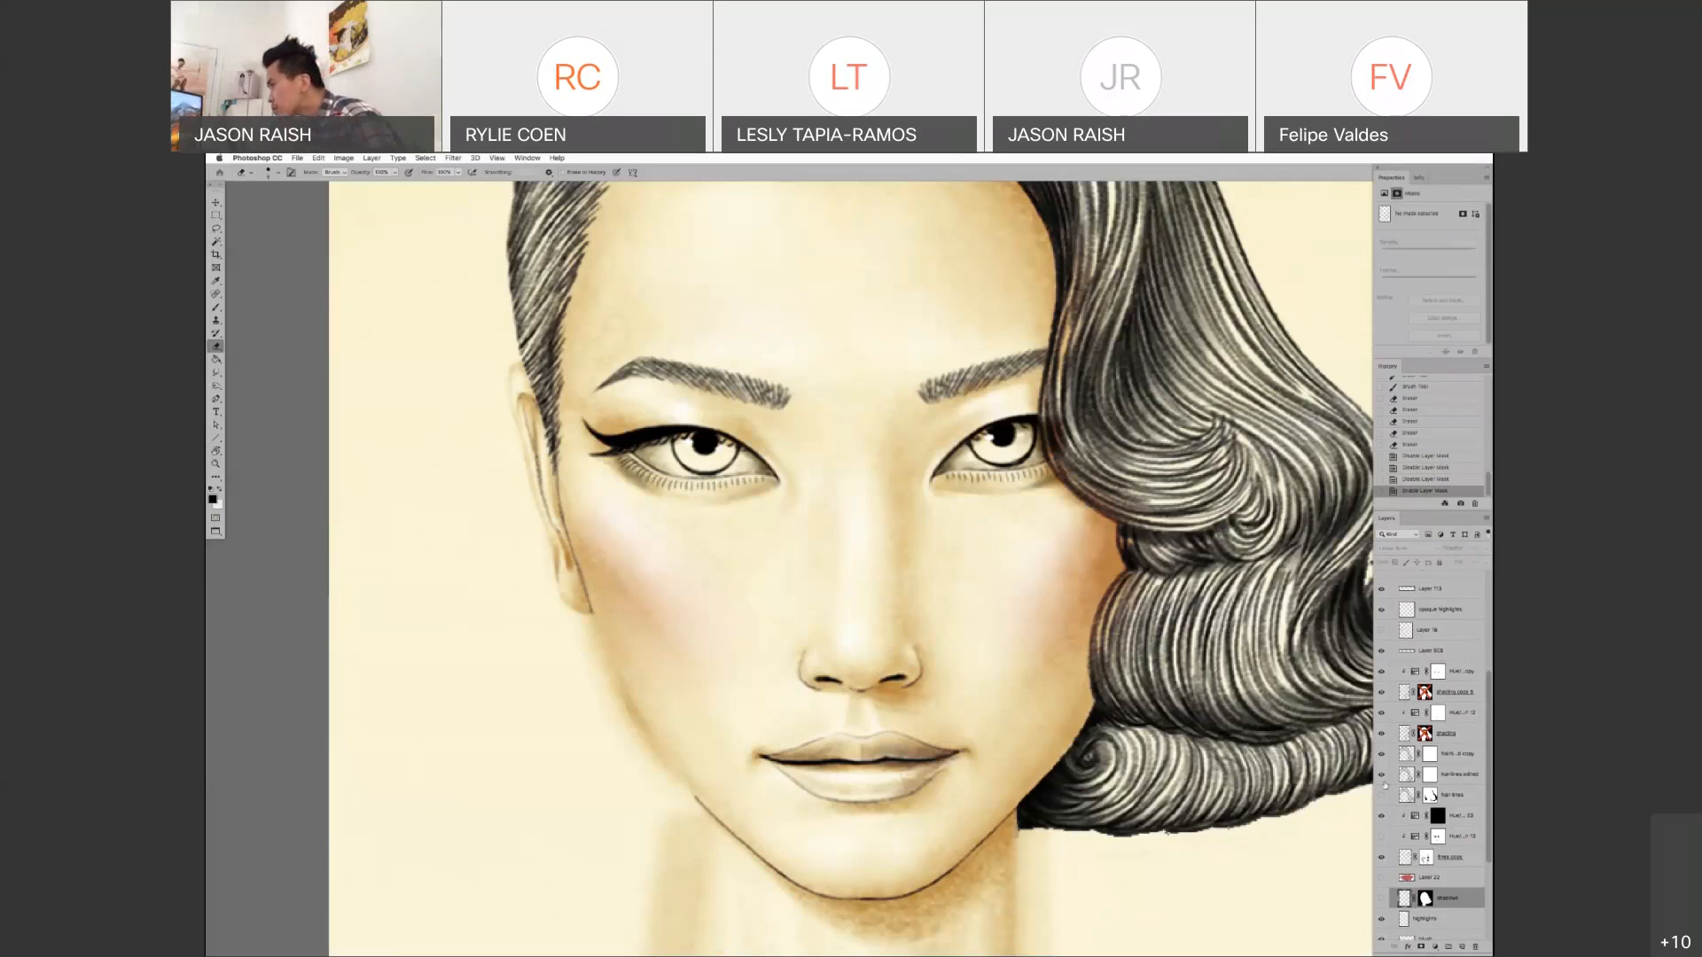
# - Enable the masks on both face shading layers and disable the masks on their two Hue/Saturation adjustments
pyautogui.scroll(-3, 1409, 809)
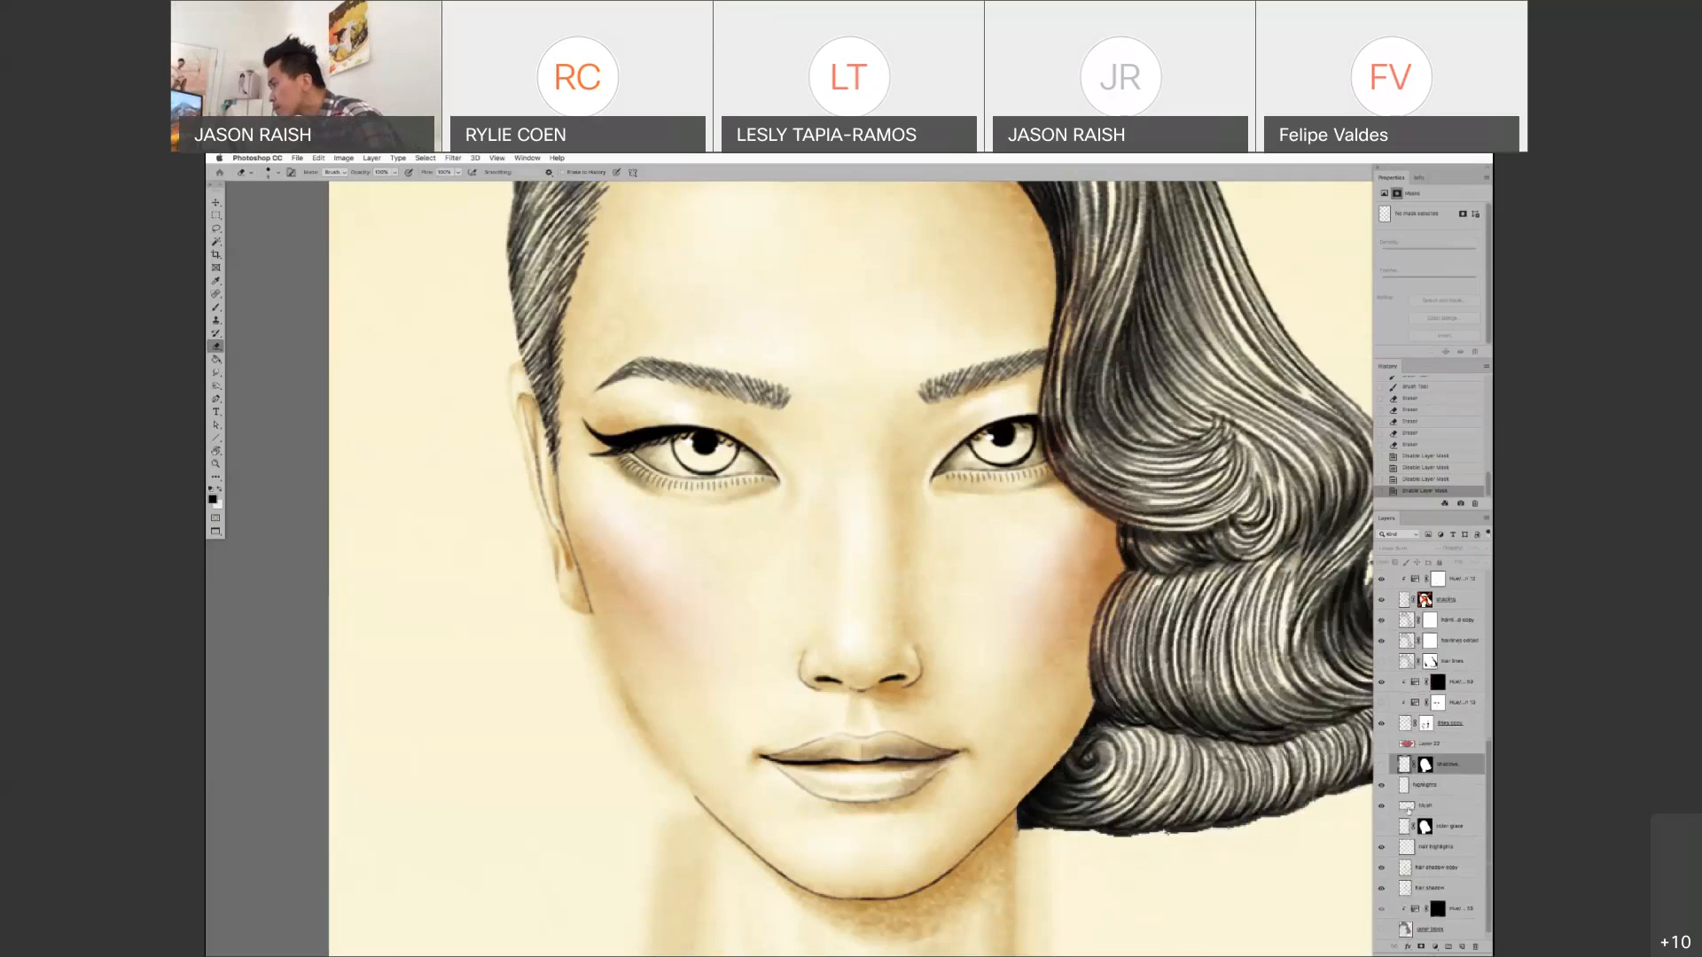
pyautogui.scroll(-2, 1395, 853)
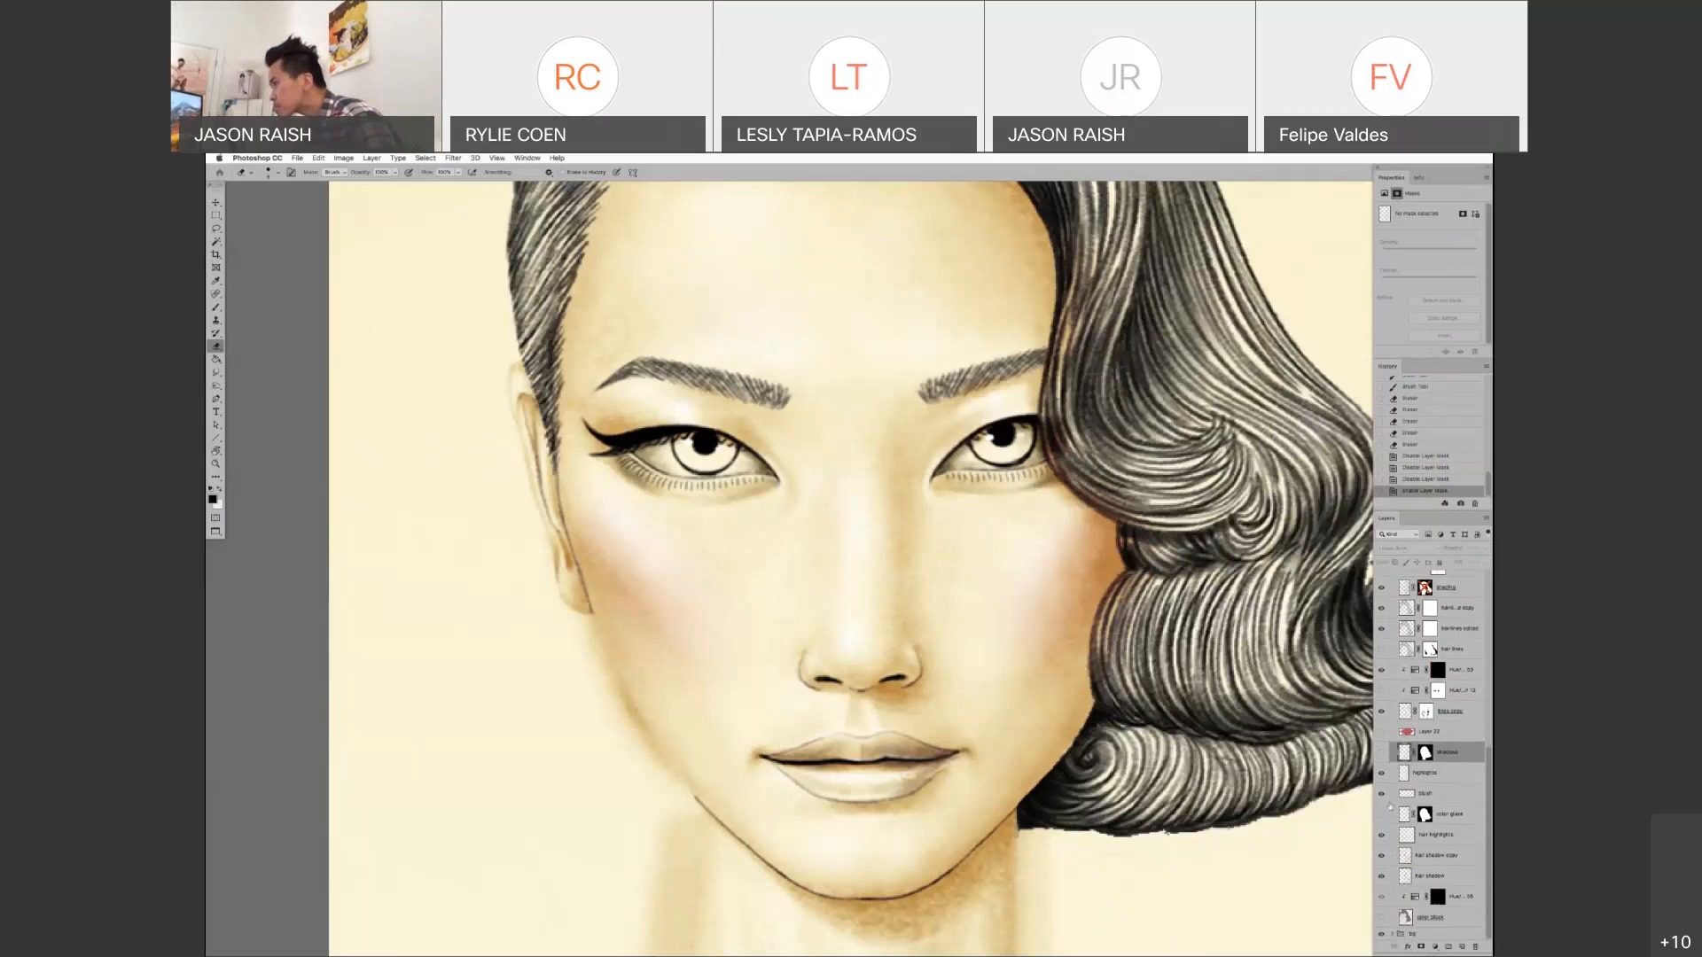
pyautogui.rightClick(893, 642)
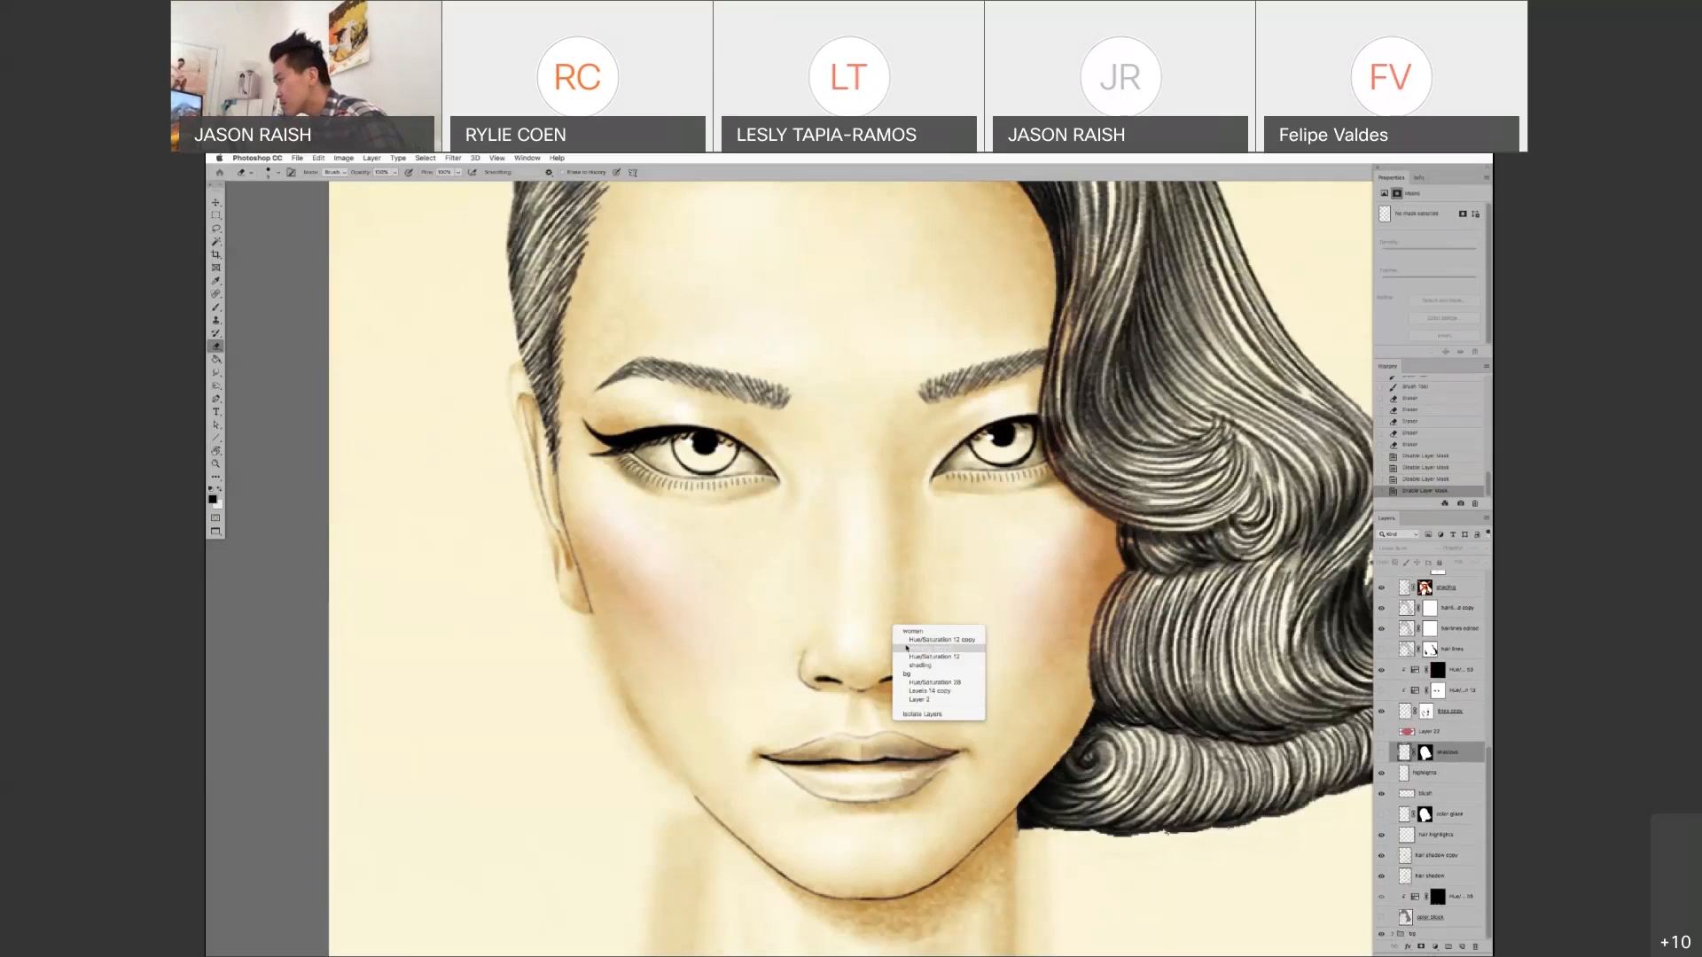
pyautogui.press('Escape')
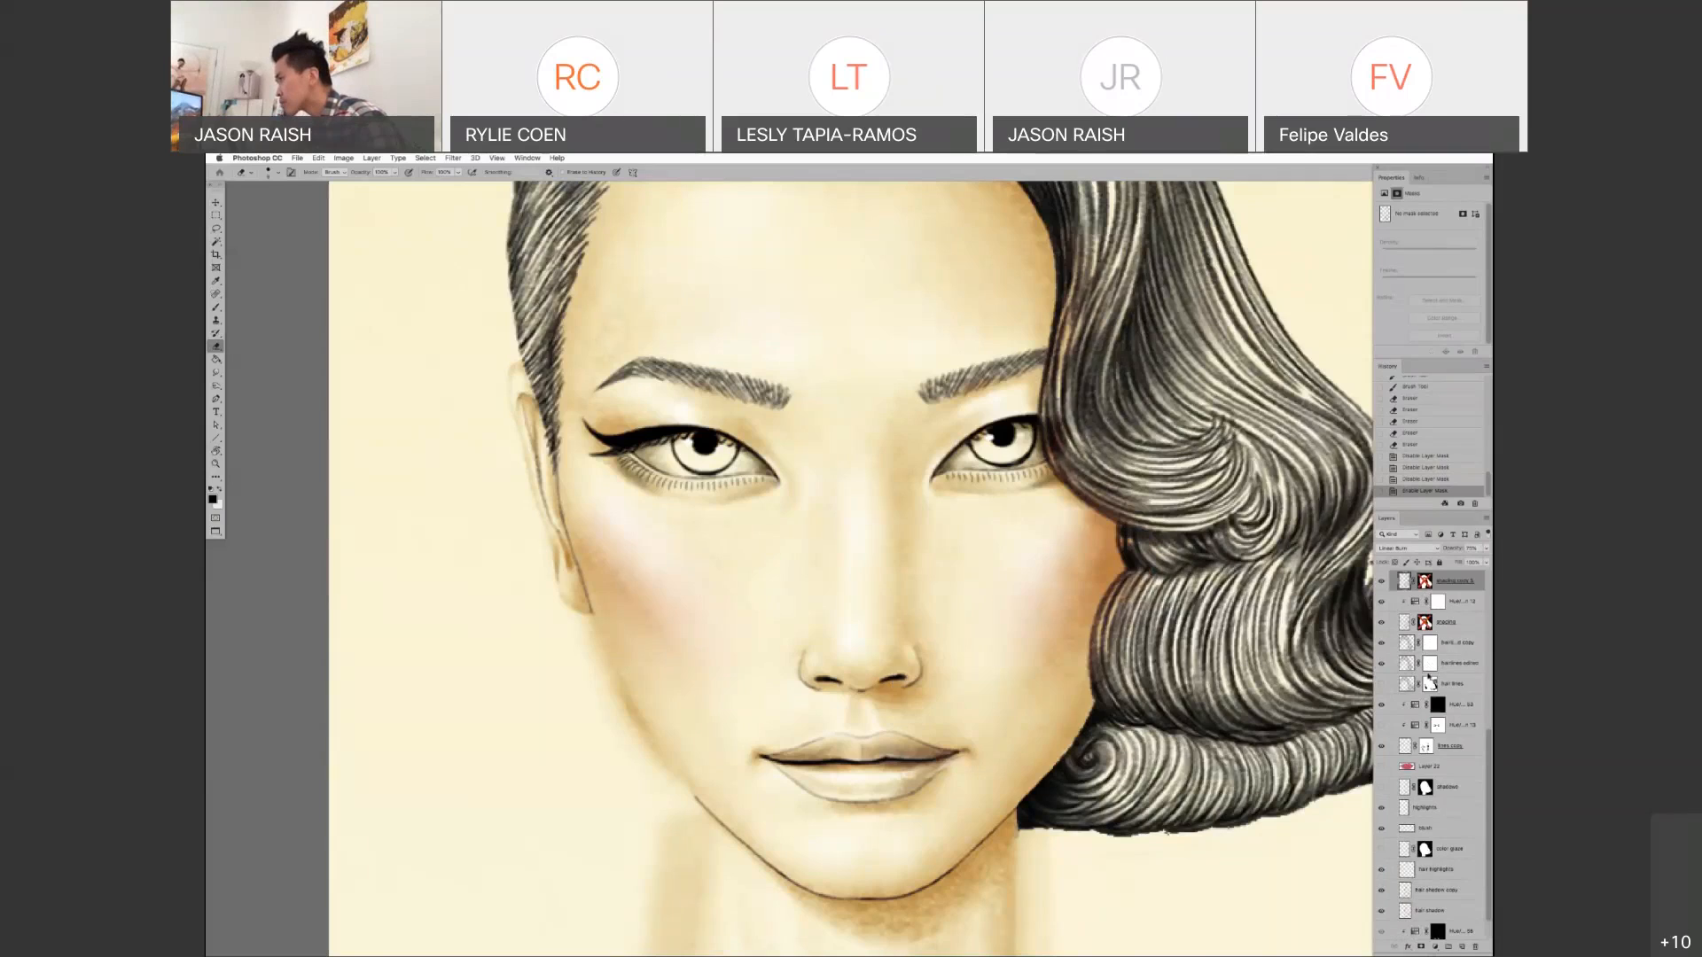
pyautogui.scroll(3, 1428, 675)
pyautogui.keyDown('shift'); pyautogui.click(1424, 711); pyautogui.keyUp('shift')
pyautogui.keyDown('shift'); pyautogui.click(1425, 752); pyautogui.keyUp('shift')
pyautogui.keyDown('shift'); pyautogui.click(1438, 690); pyautogui.keyUp('shift')
pyautogui.keyDown('shift'); pyautogui.click(1438, 731); pyautogui.keyUp('shift')
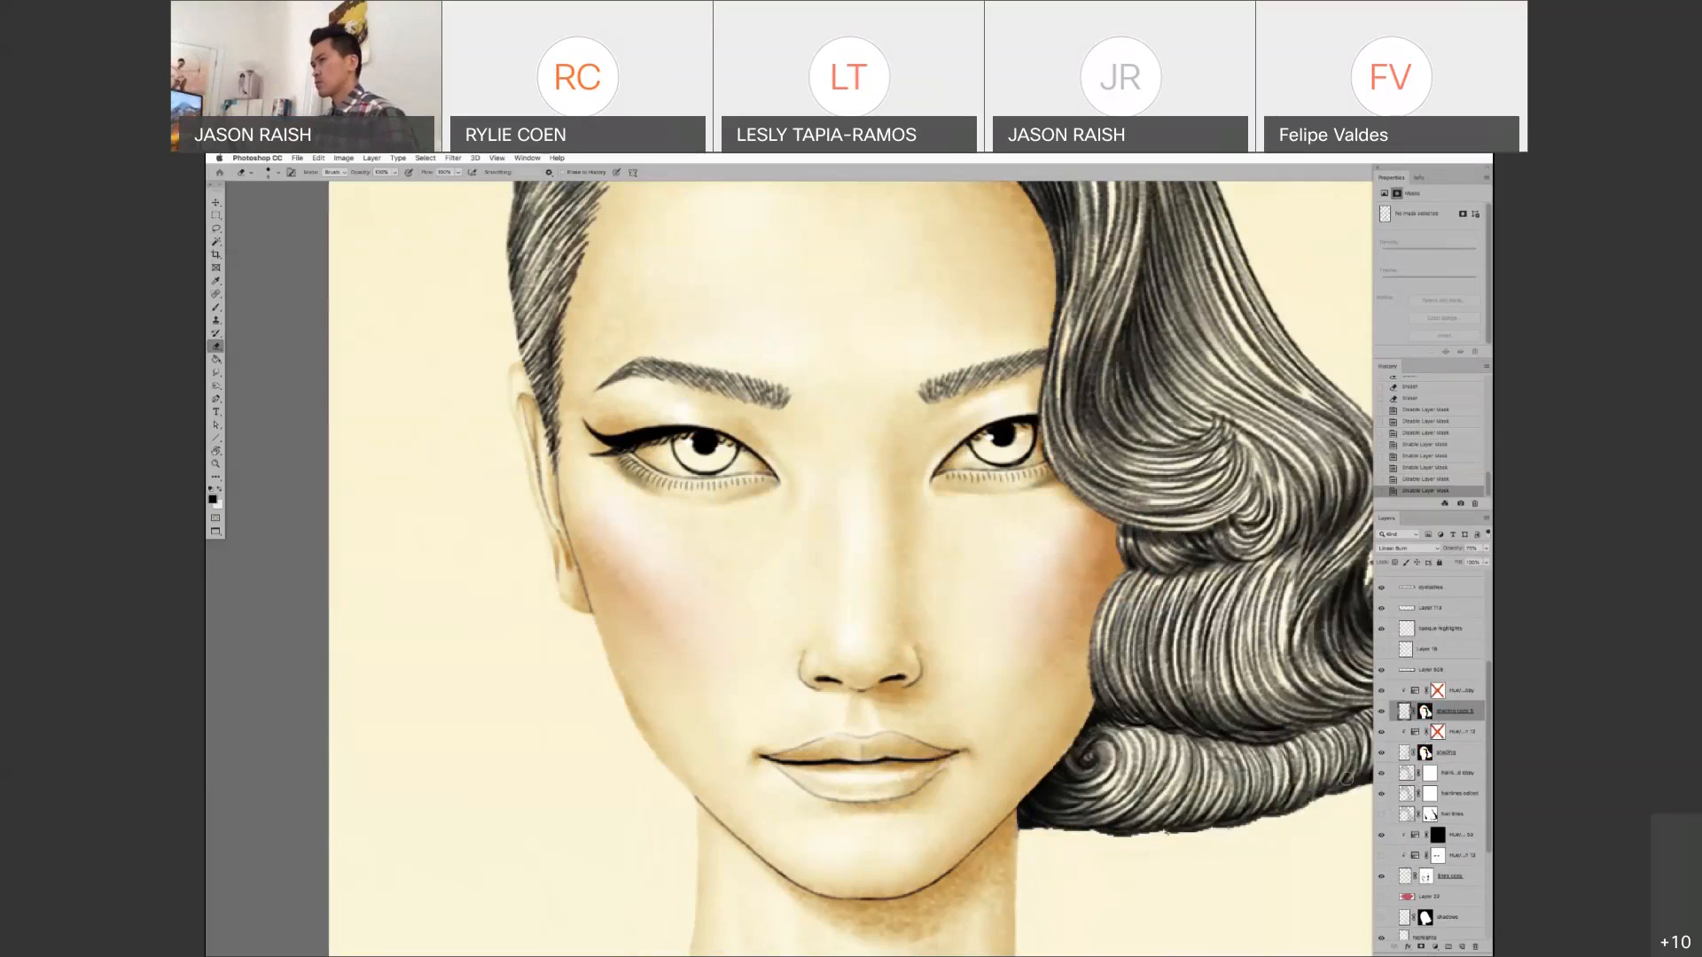
# - View the shading copy layer in isolation, and restore the other layers with both shading Hue/Saturation adjustments hidden
pyautogui.rightClick(893, 694)
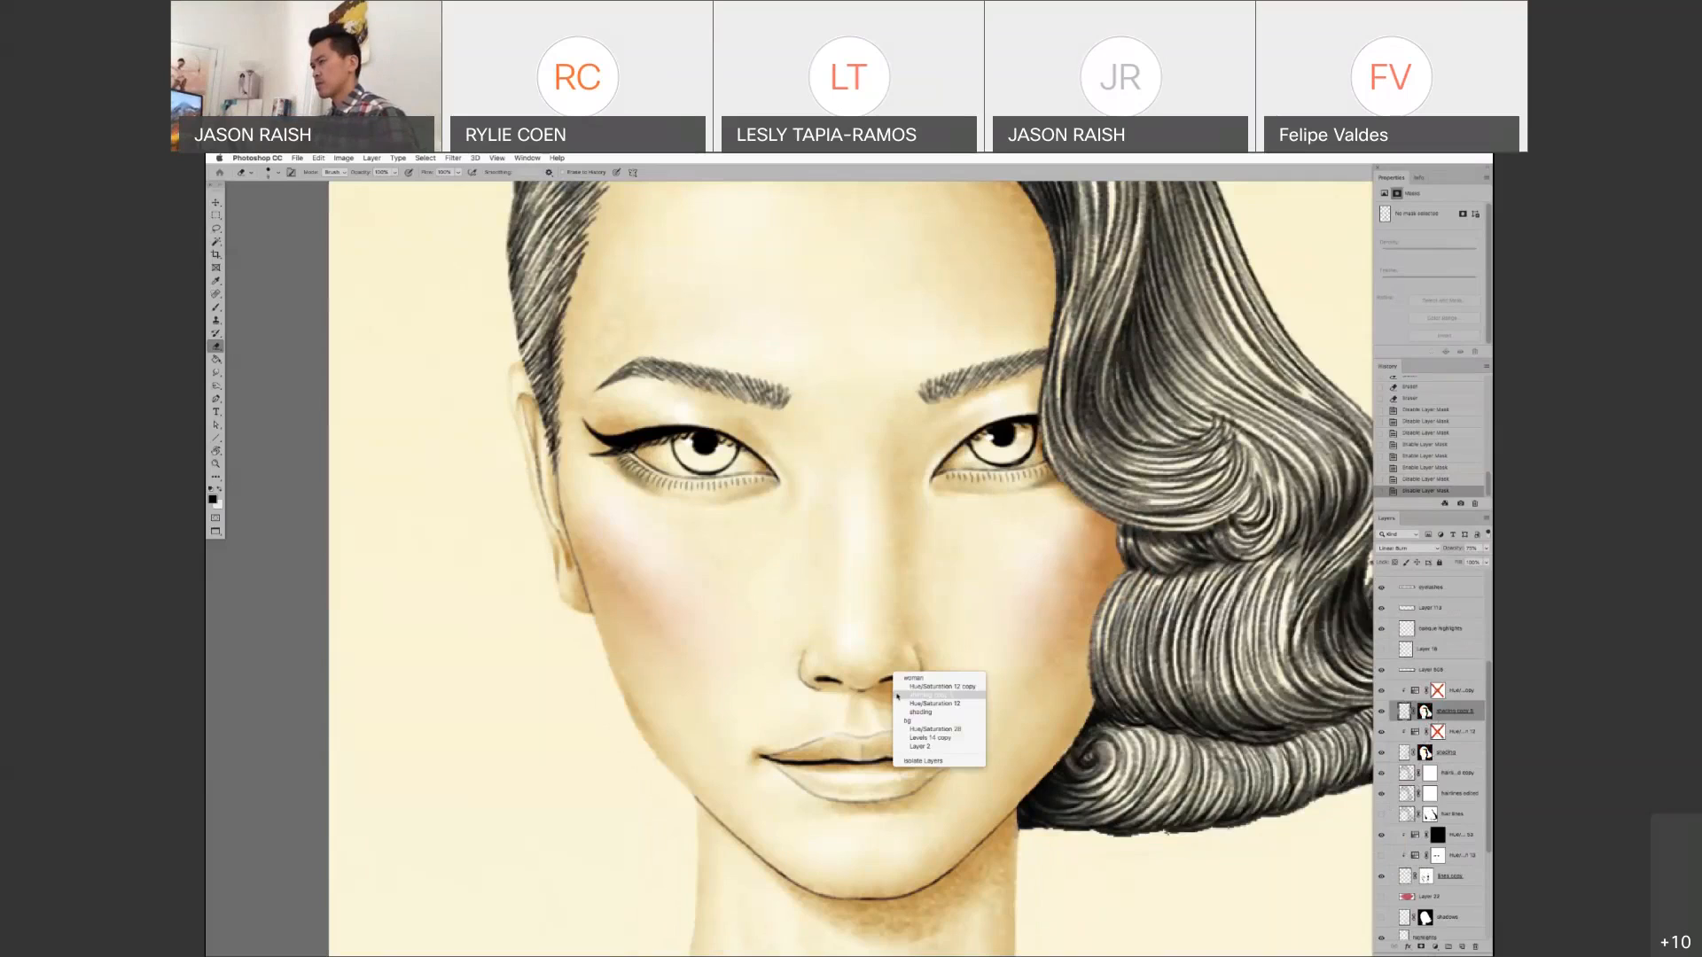
pyautogui.click(897, 696)
pyautogui.scroll(1, 1419, 699)
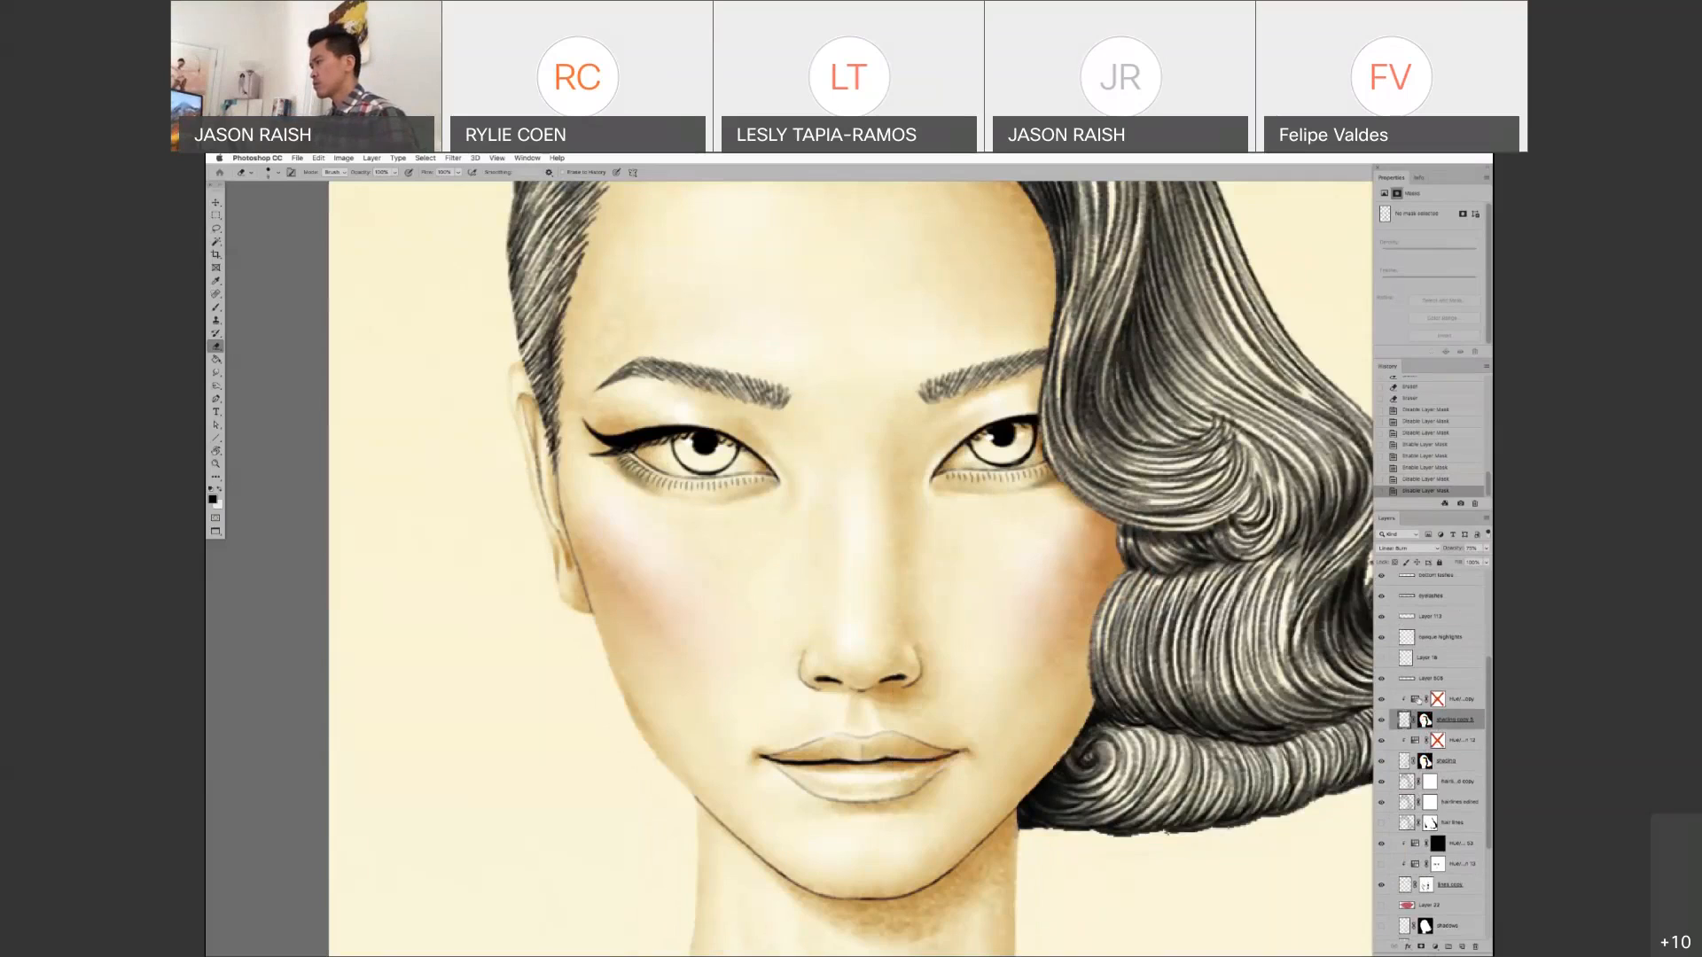
pyautogui.scroll(4, 1419, 699)
pyautogui.scroll(-3, 1381, 779)
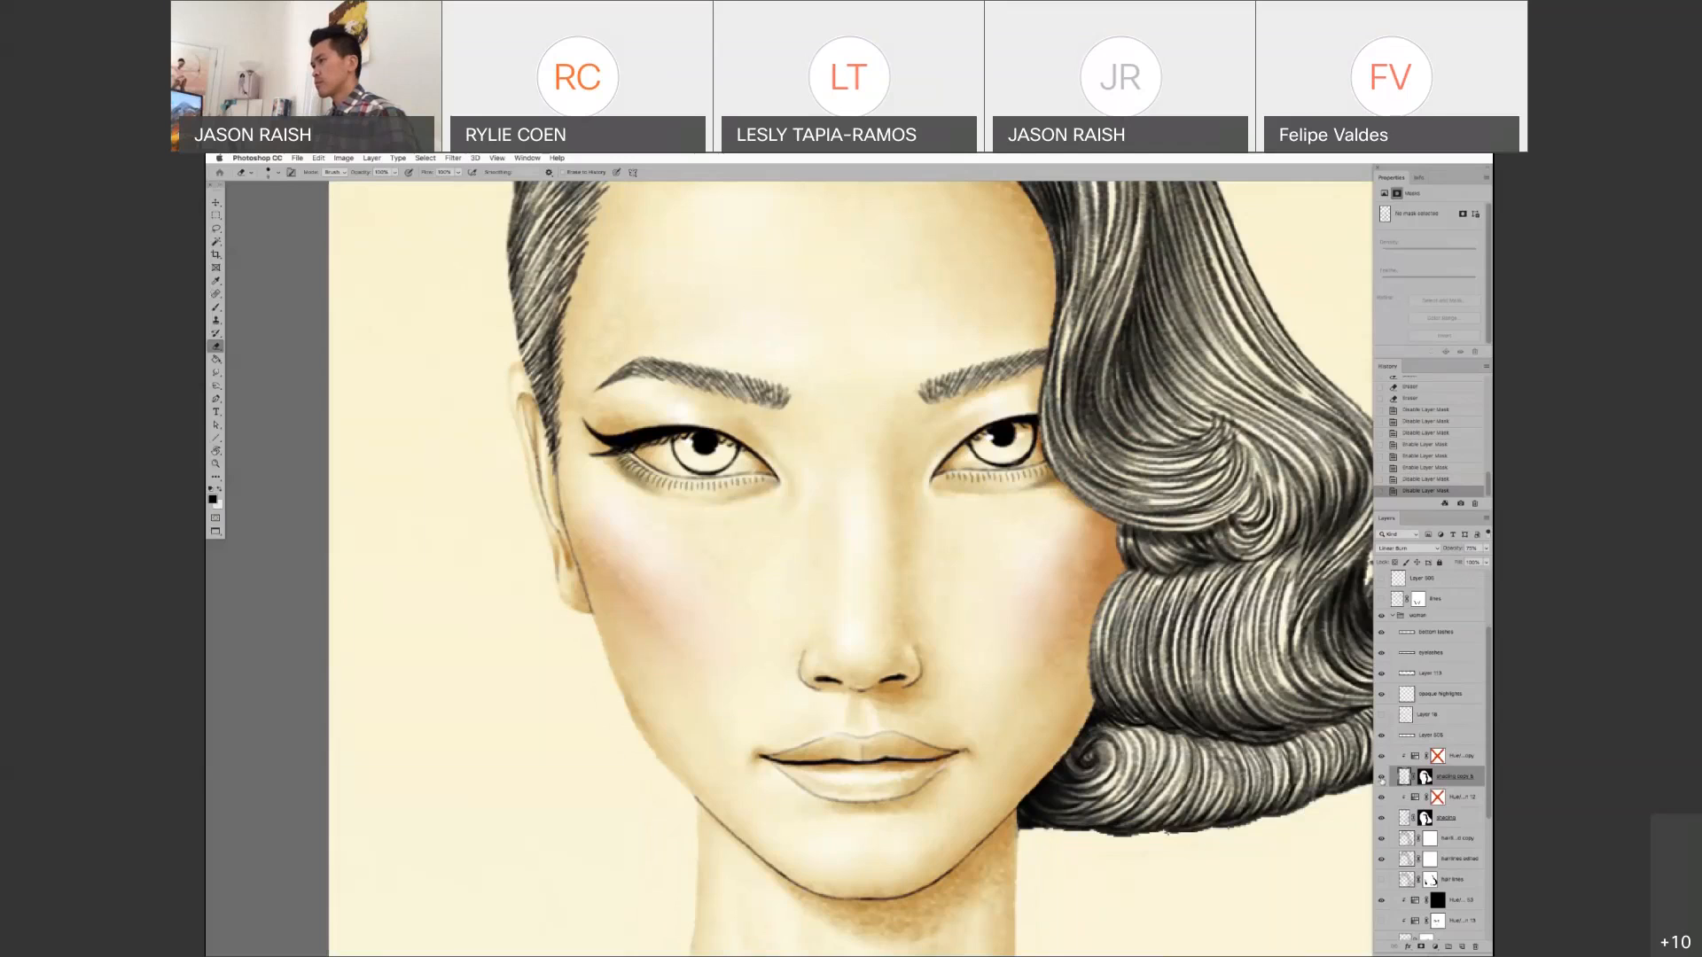
pyautogui.keyDown('alt'); pyautogui.click(1382, 778); pyautogui.keyUp('alt')
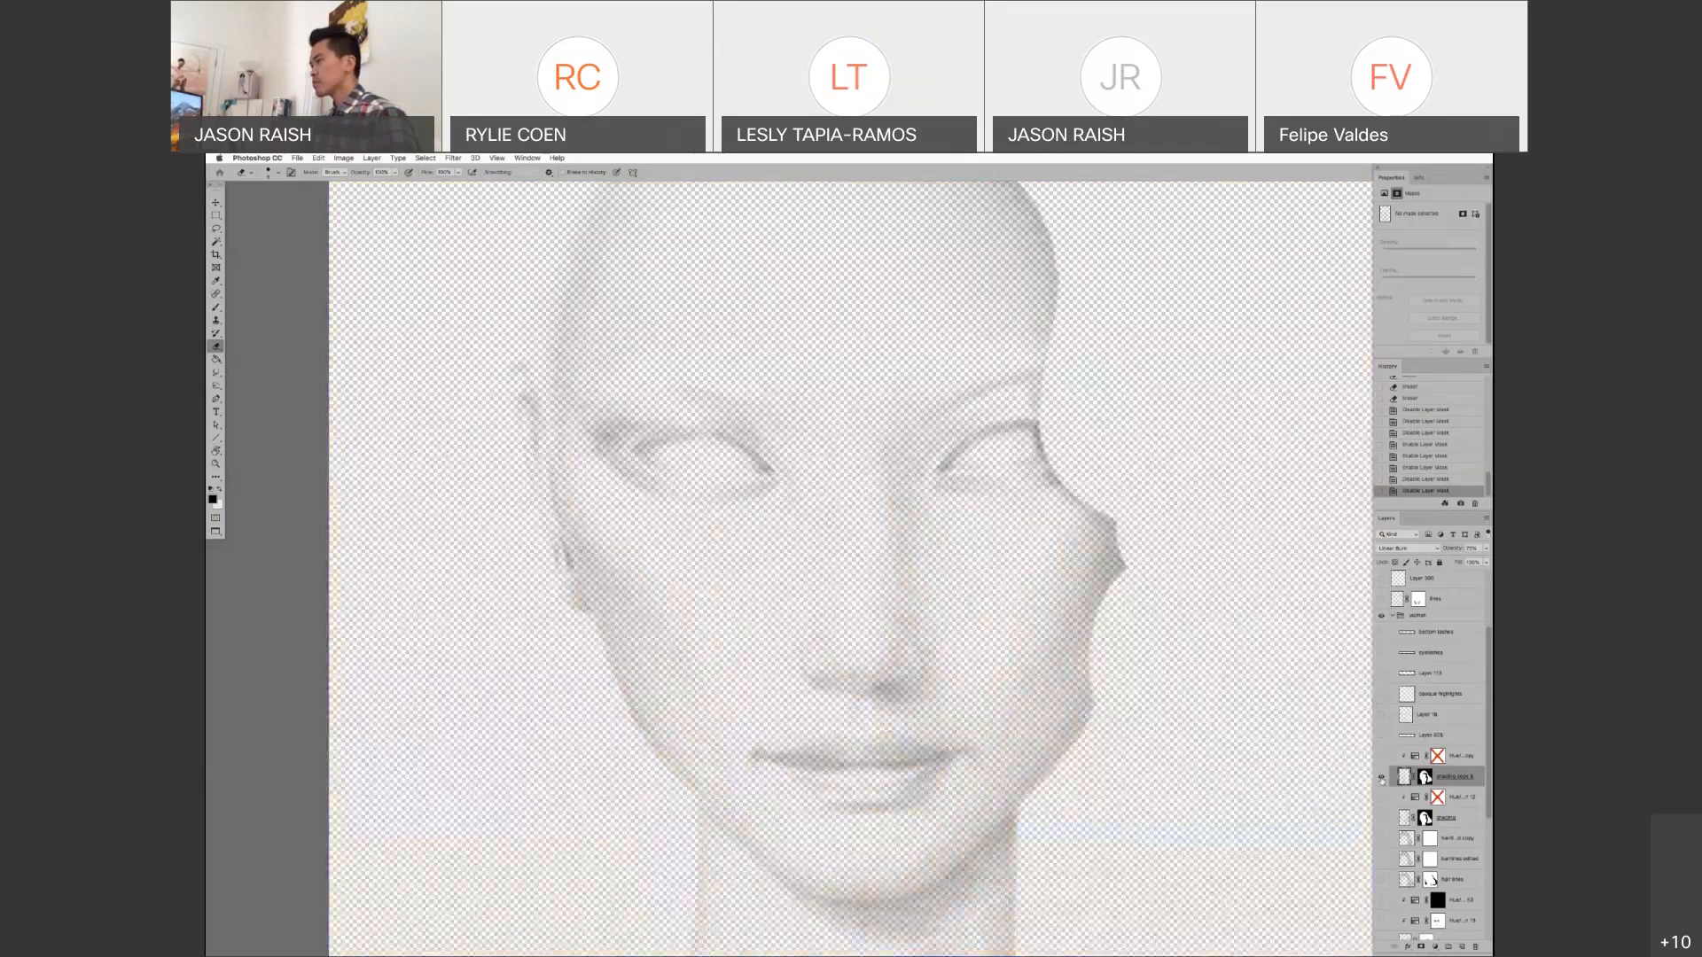
pyautogui.keyDown('alt'); pyautogui.click(1382, 778); pyautogui.keyUp('alt')
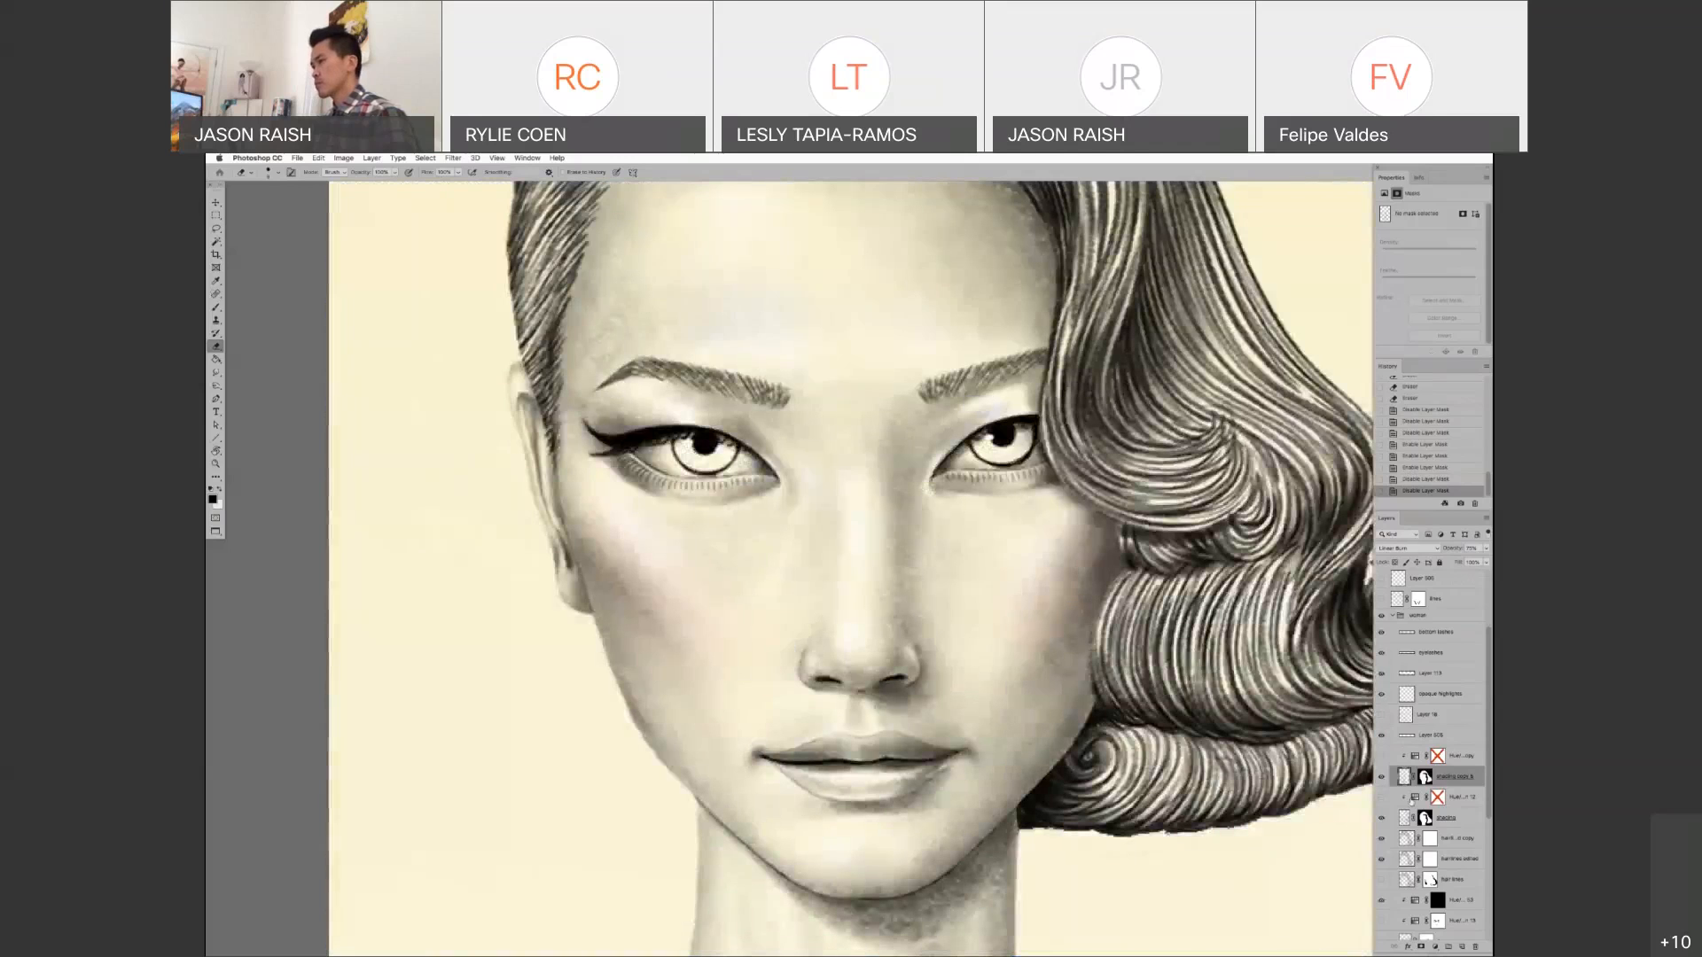
# - Check which layer holds the cheek shading by picking from the layers beneath that spot
pyautogui.keyDown('super'); pyautogui.rightClick(1017, 599); pyautogui.keyUp('super')
pyautogui.click(1175, 655)
pyautogui.keyDown('super'); pyautogui.rightClick(1022, 606); pyautogui.keyUp('super')
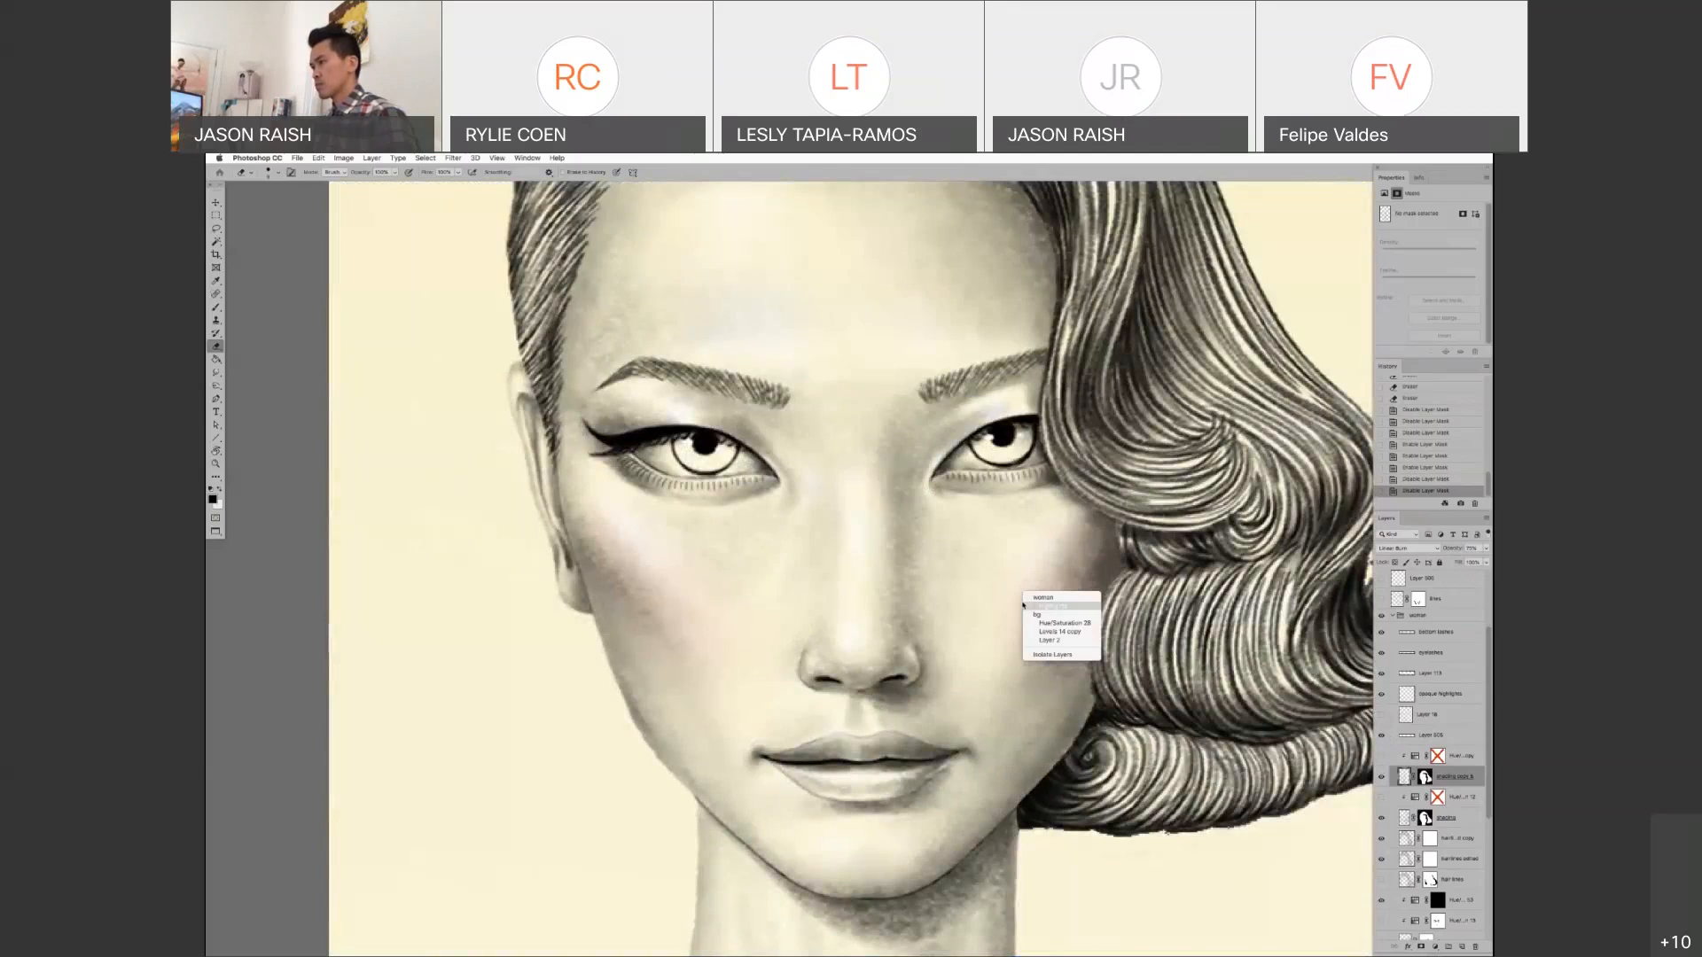
pyautogui.click(1018, 605)
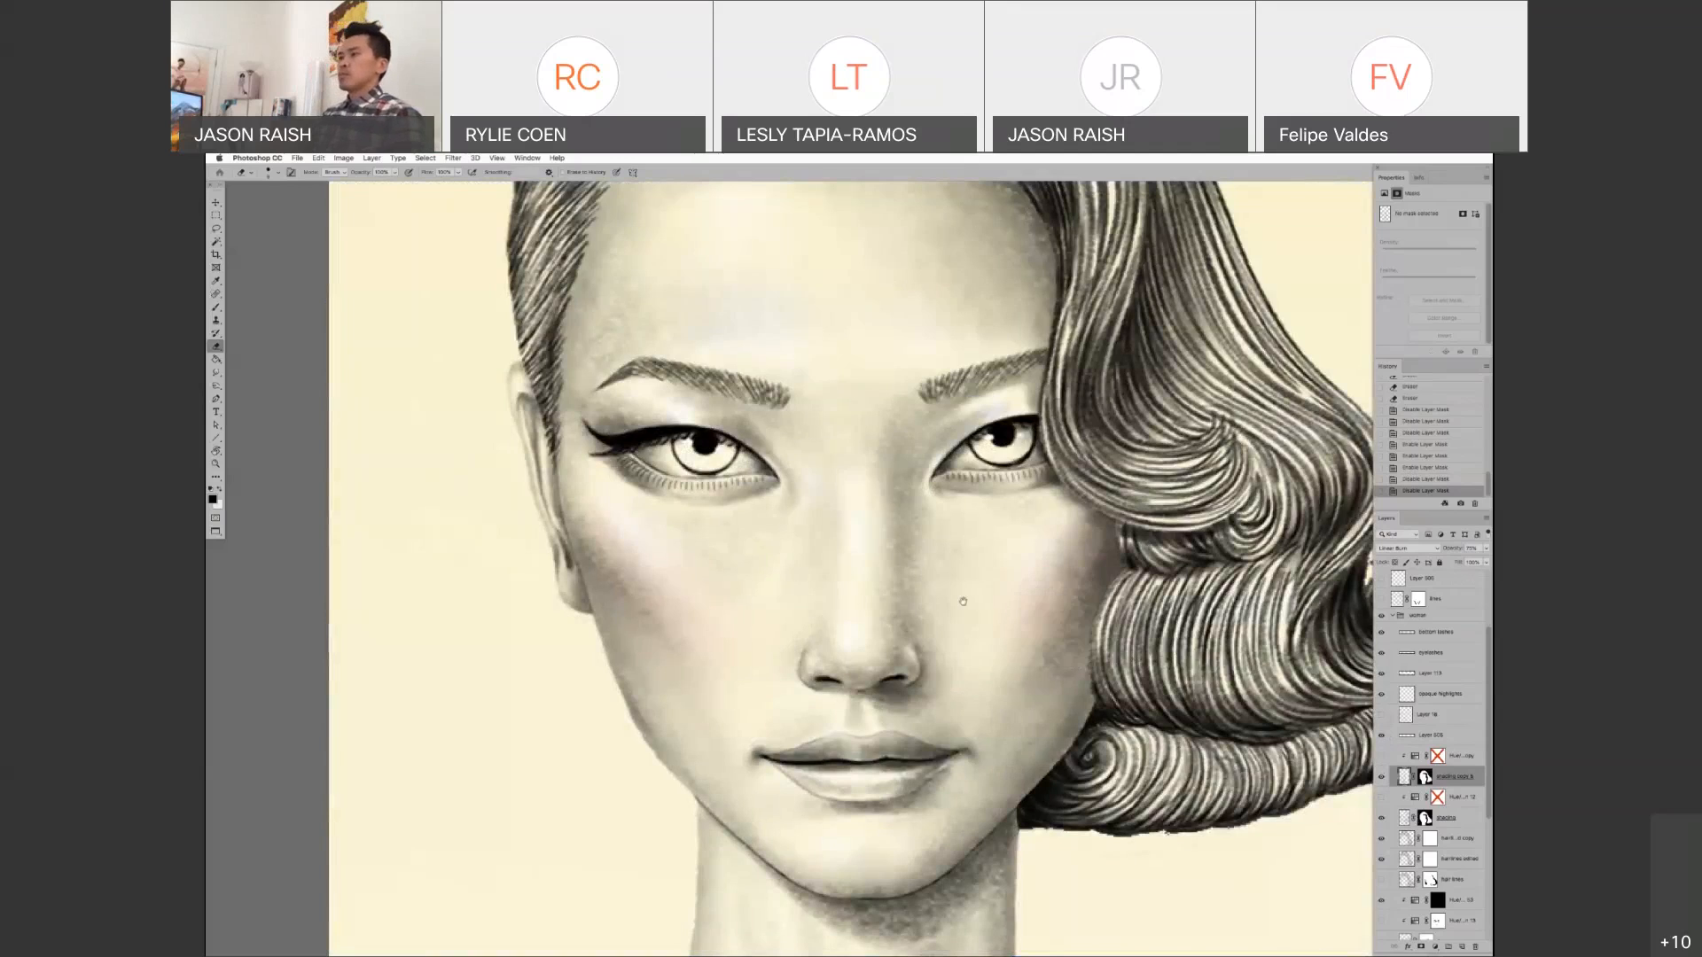
pyautogui.keyDown('alt'); pyautogui.click(943, 590); pyautogui.keyUp('alt')
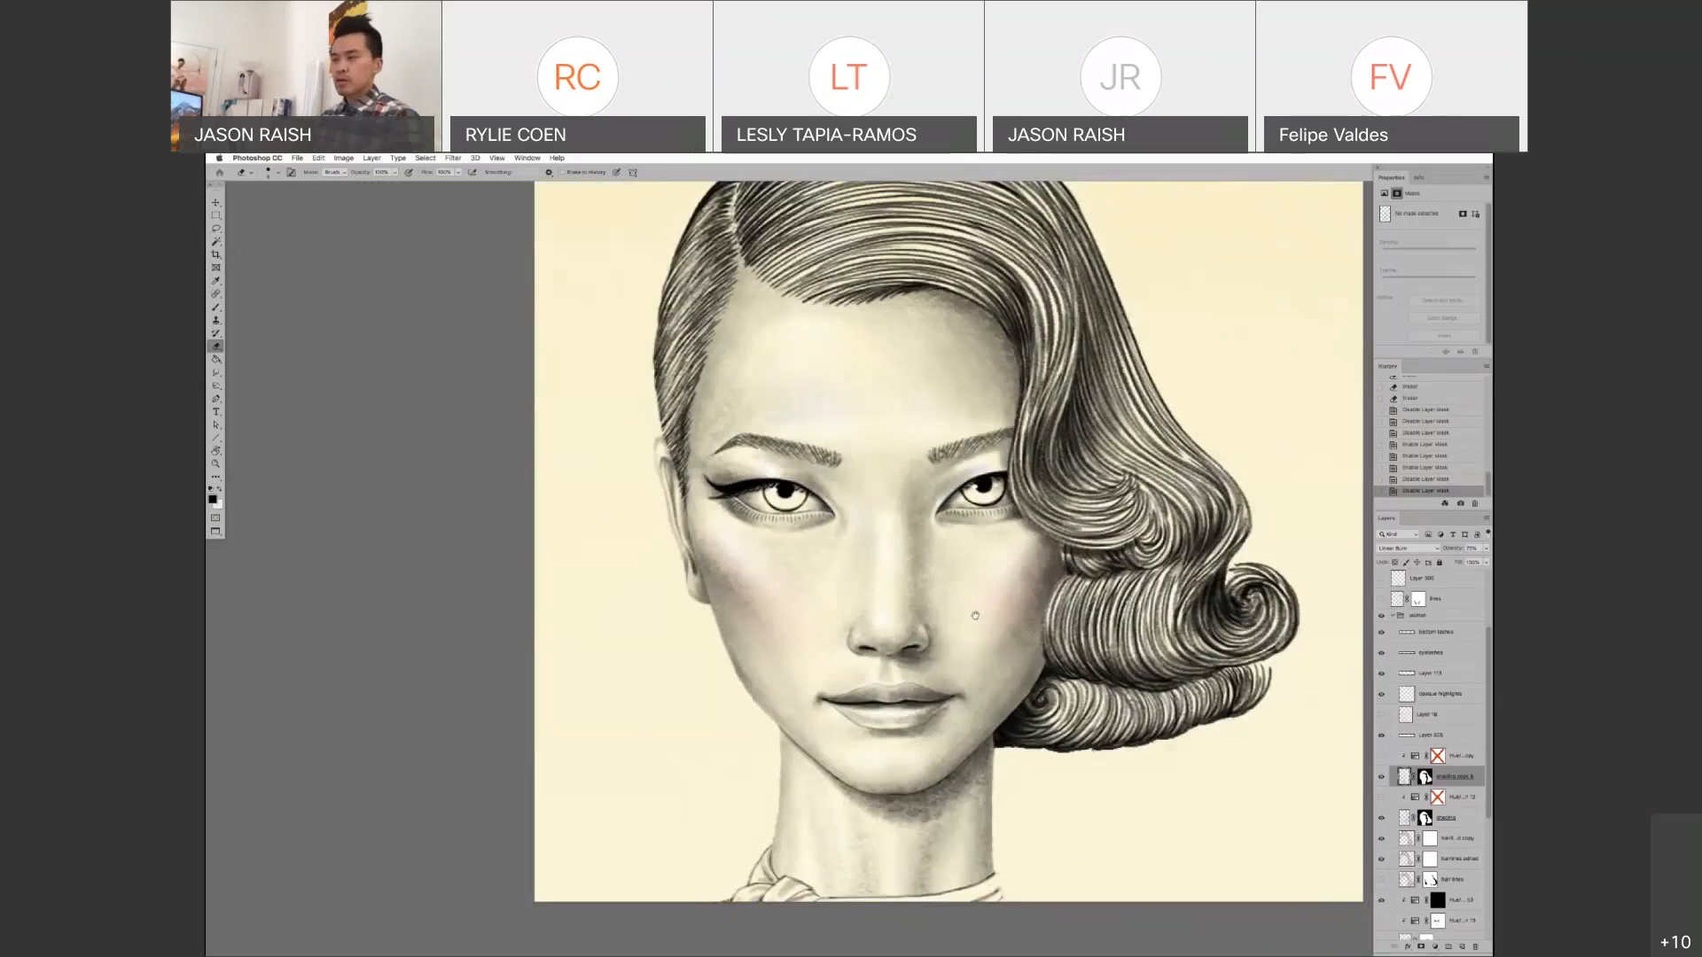
pyautogui.moveTo(975, 615); pyautogui.dragTo(980, 626)
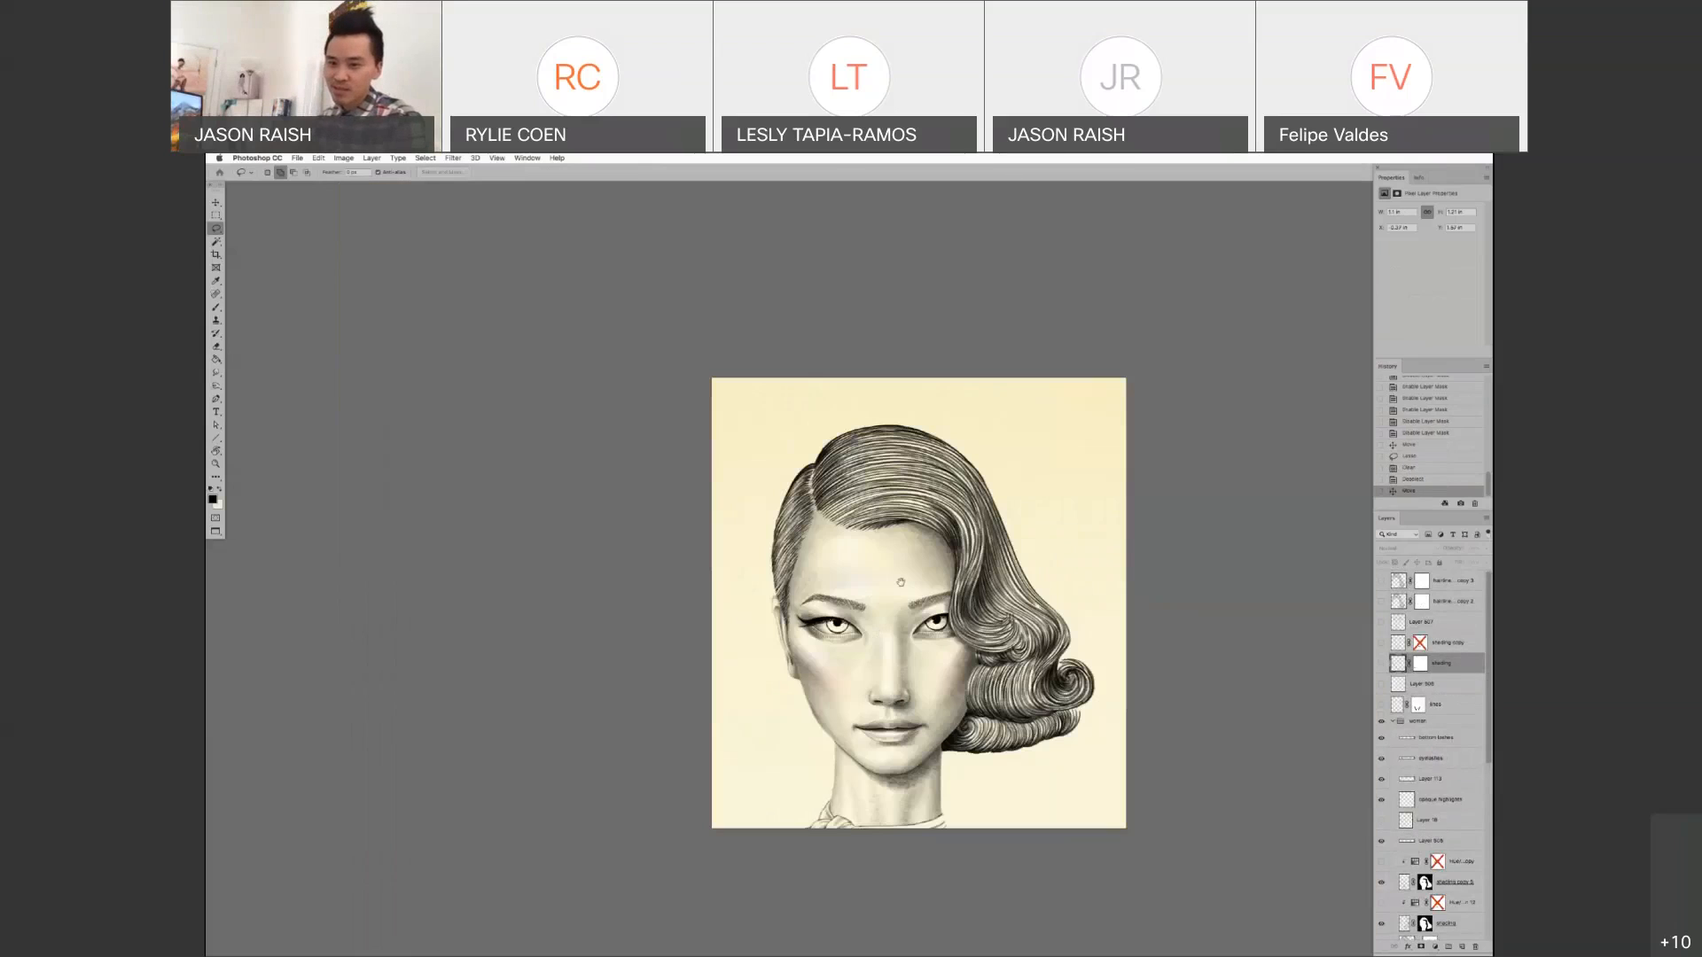
pyautogui.click(922, 689)
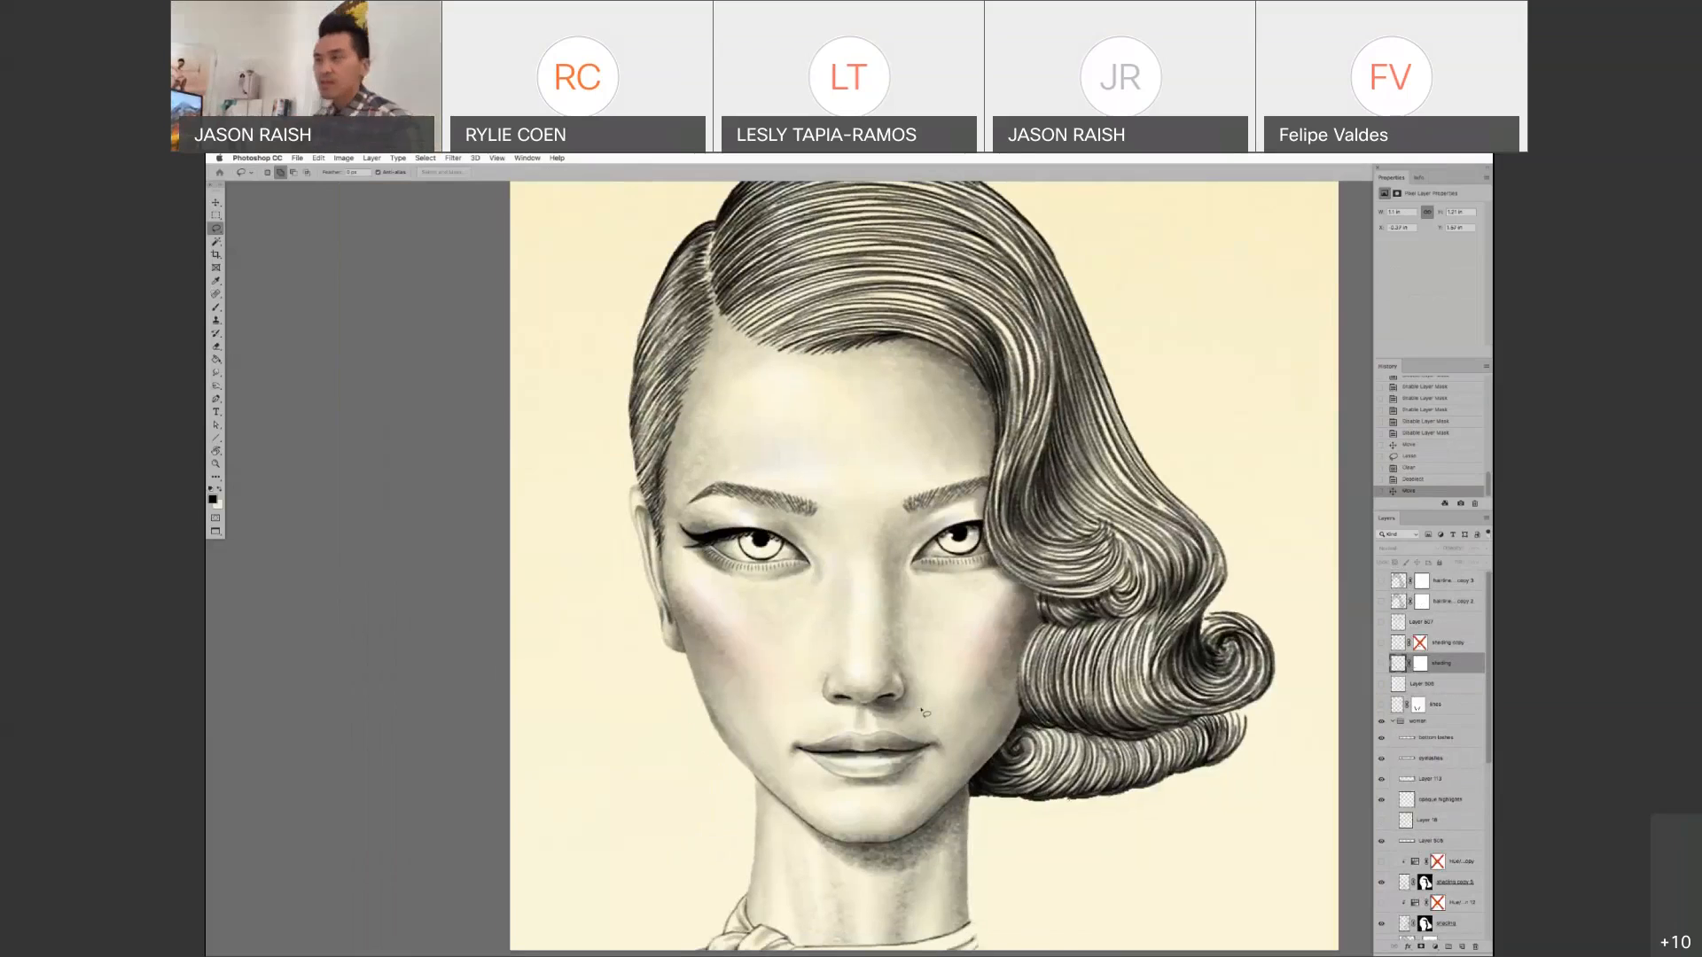
# - Switch to the Brush tool and load the first Kyle's Drawing Box pencil preset from the saved tool presets
pyautogui.press('b')
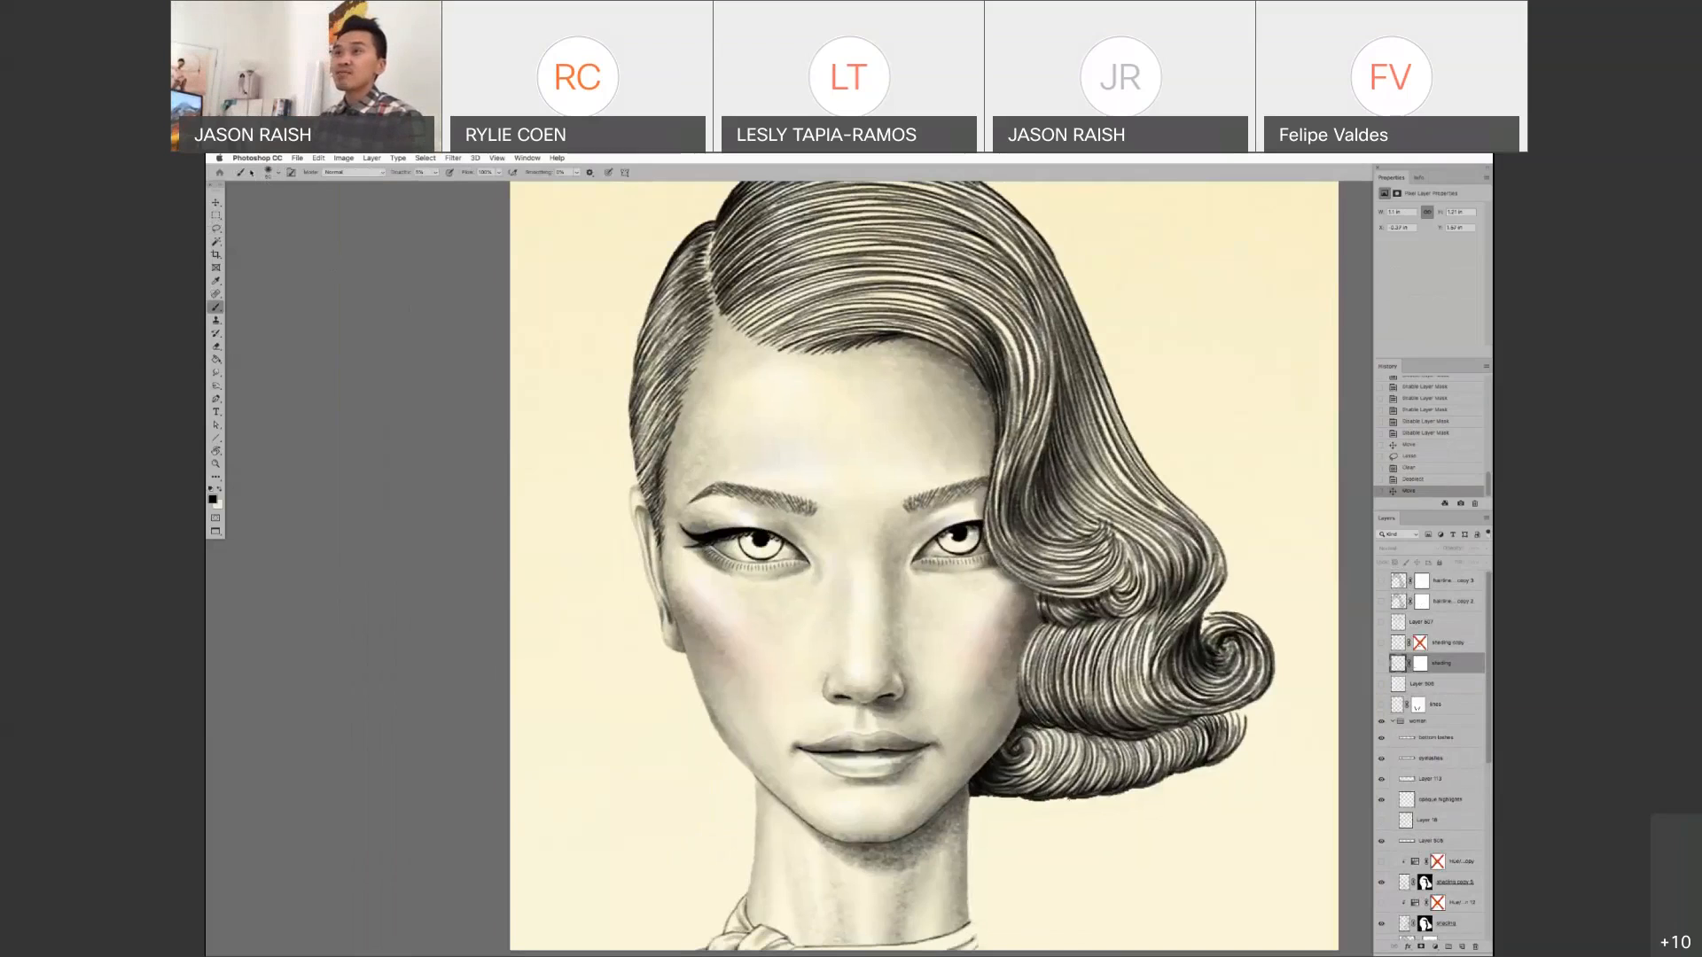
pyautogui.click(268, 172)
pyautogui.click(302, 191)
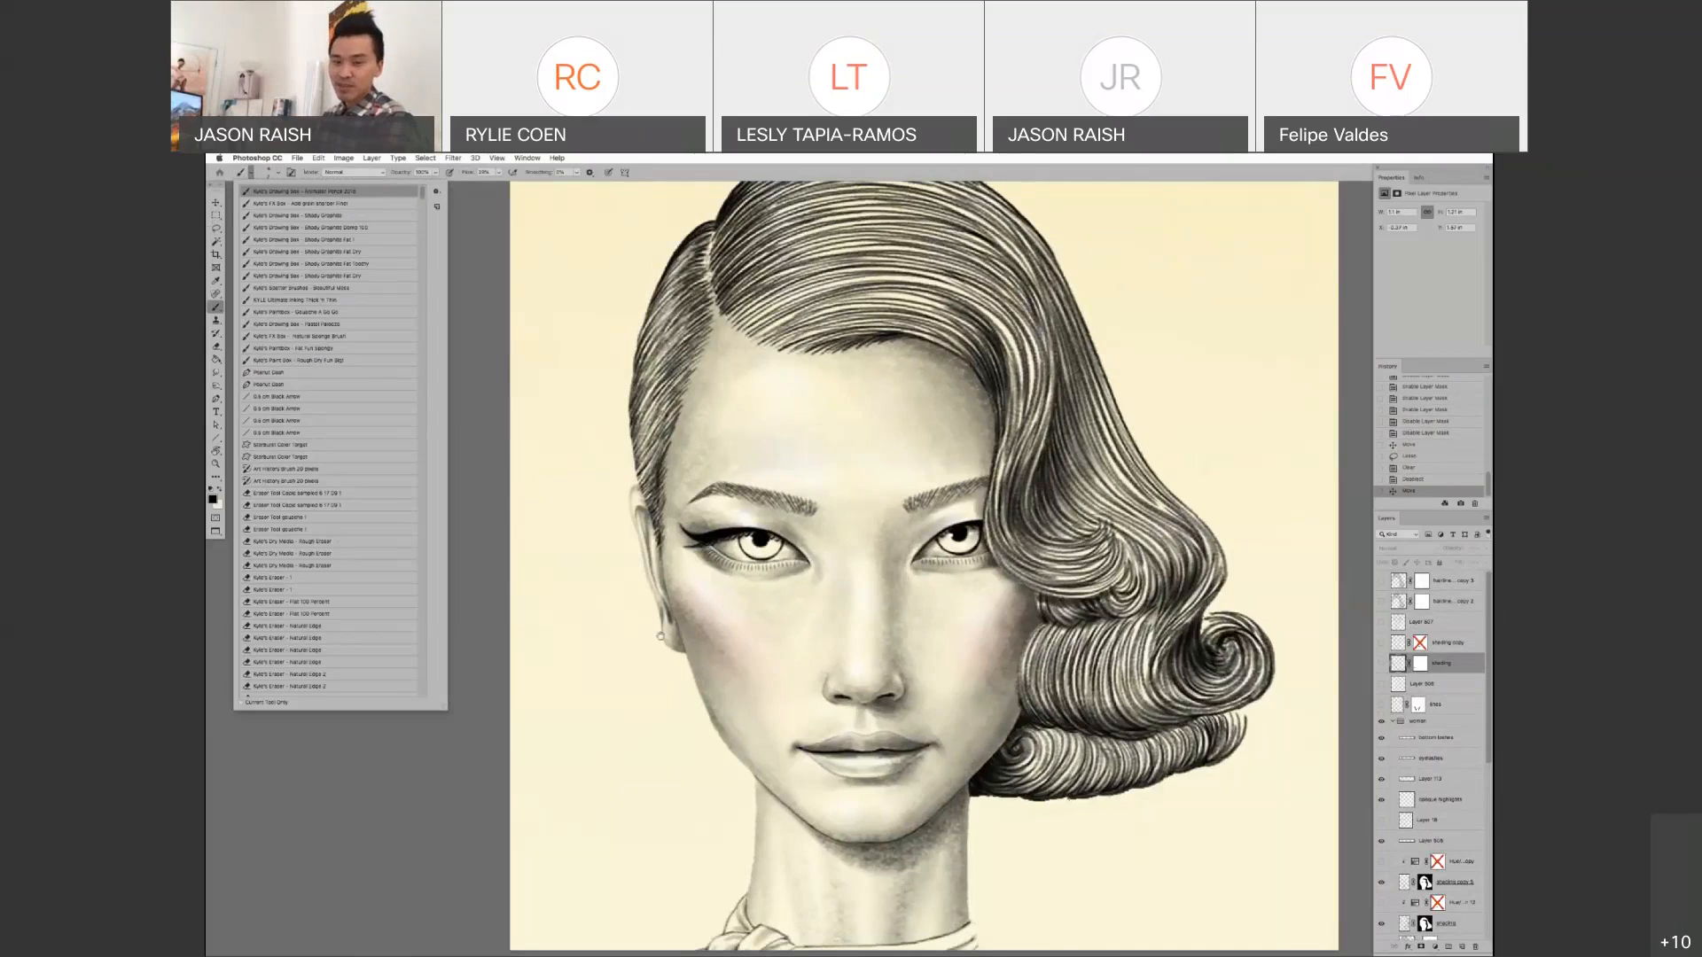
pyautogui.click(688, 752)
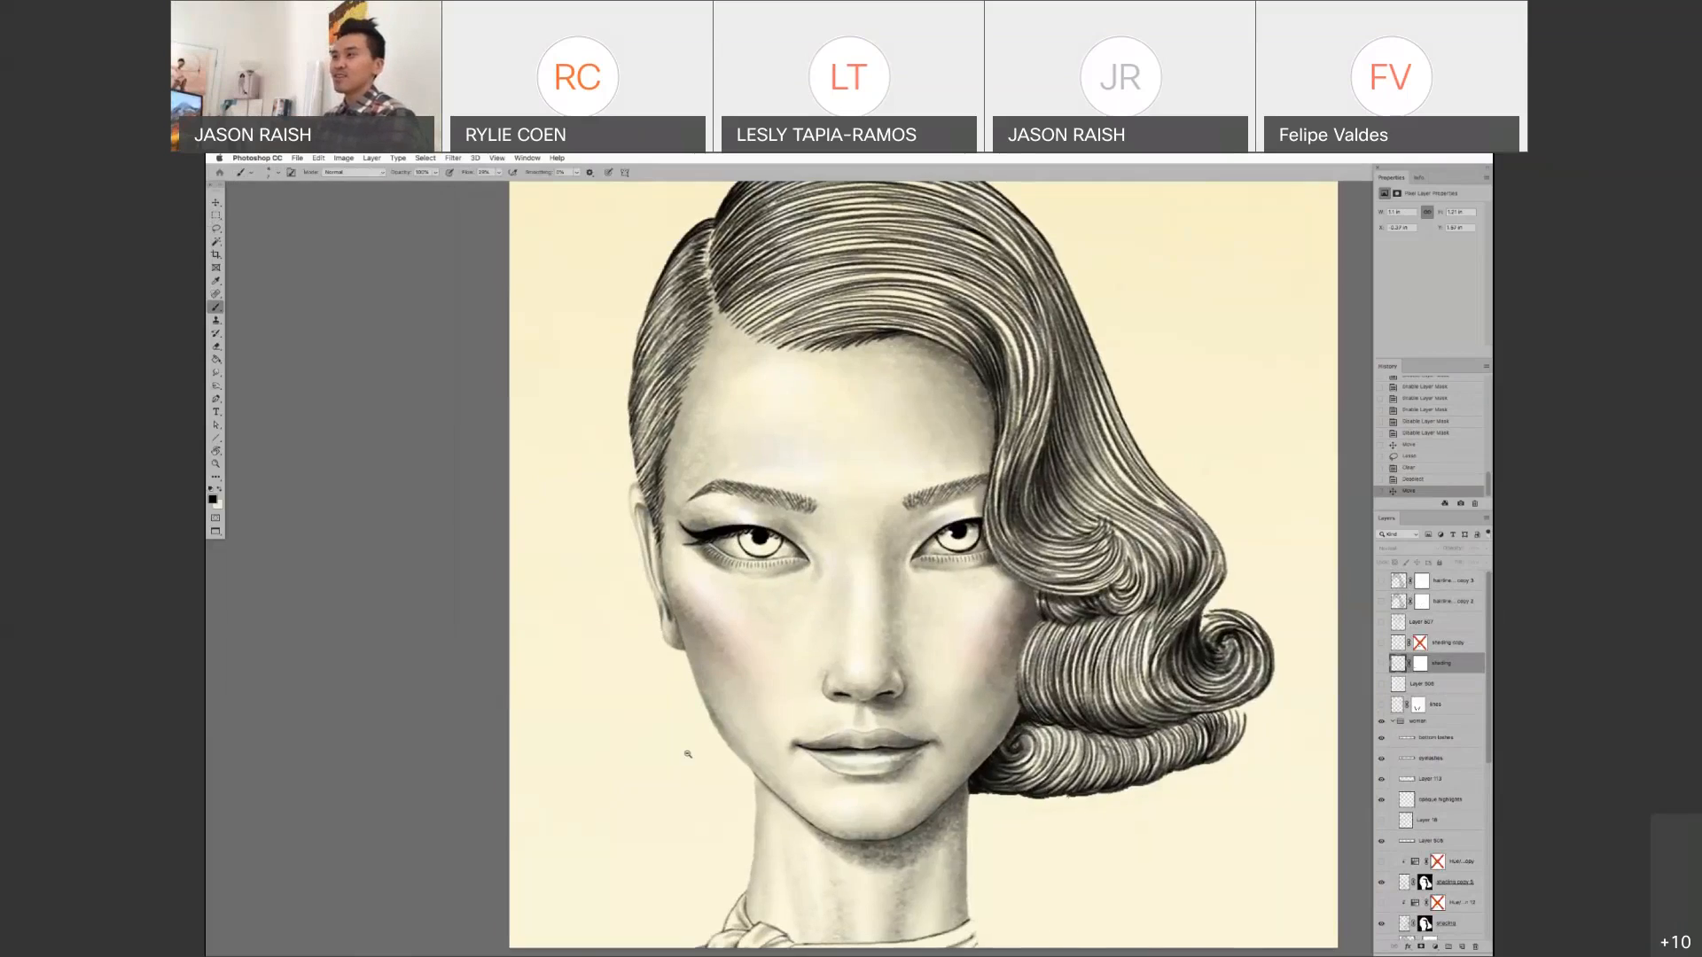
# - Compare the face with and without the shading copy layer by repeatedly hiding and showing it, leaving it visible
pyautogui.keyDown('alt'); pyautogui.click(698, 753); pyautogui.keyUp('alt')
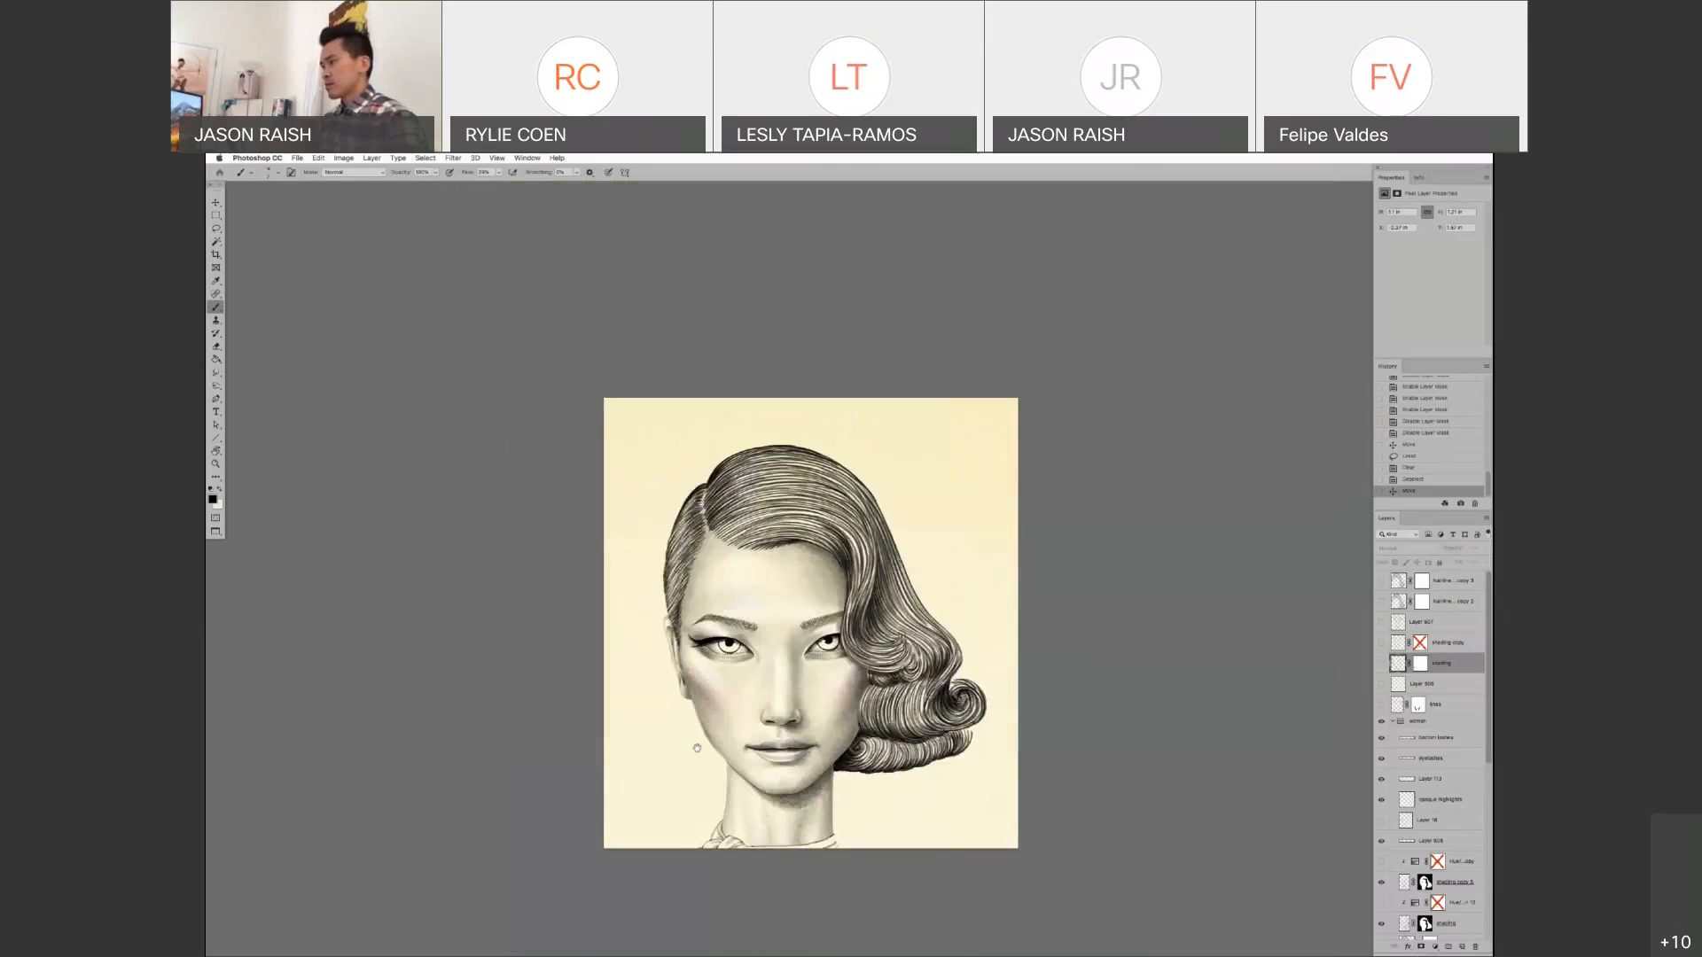
pyautogui.keyDown('super'); pyautogui.click(714, 736); pyautogui.keyUp('super')
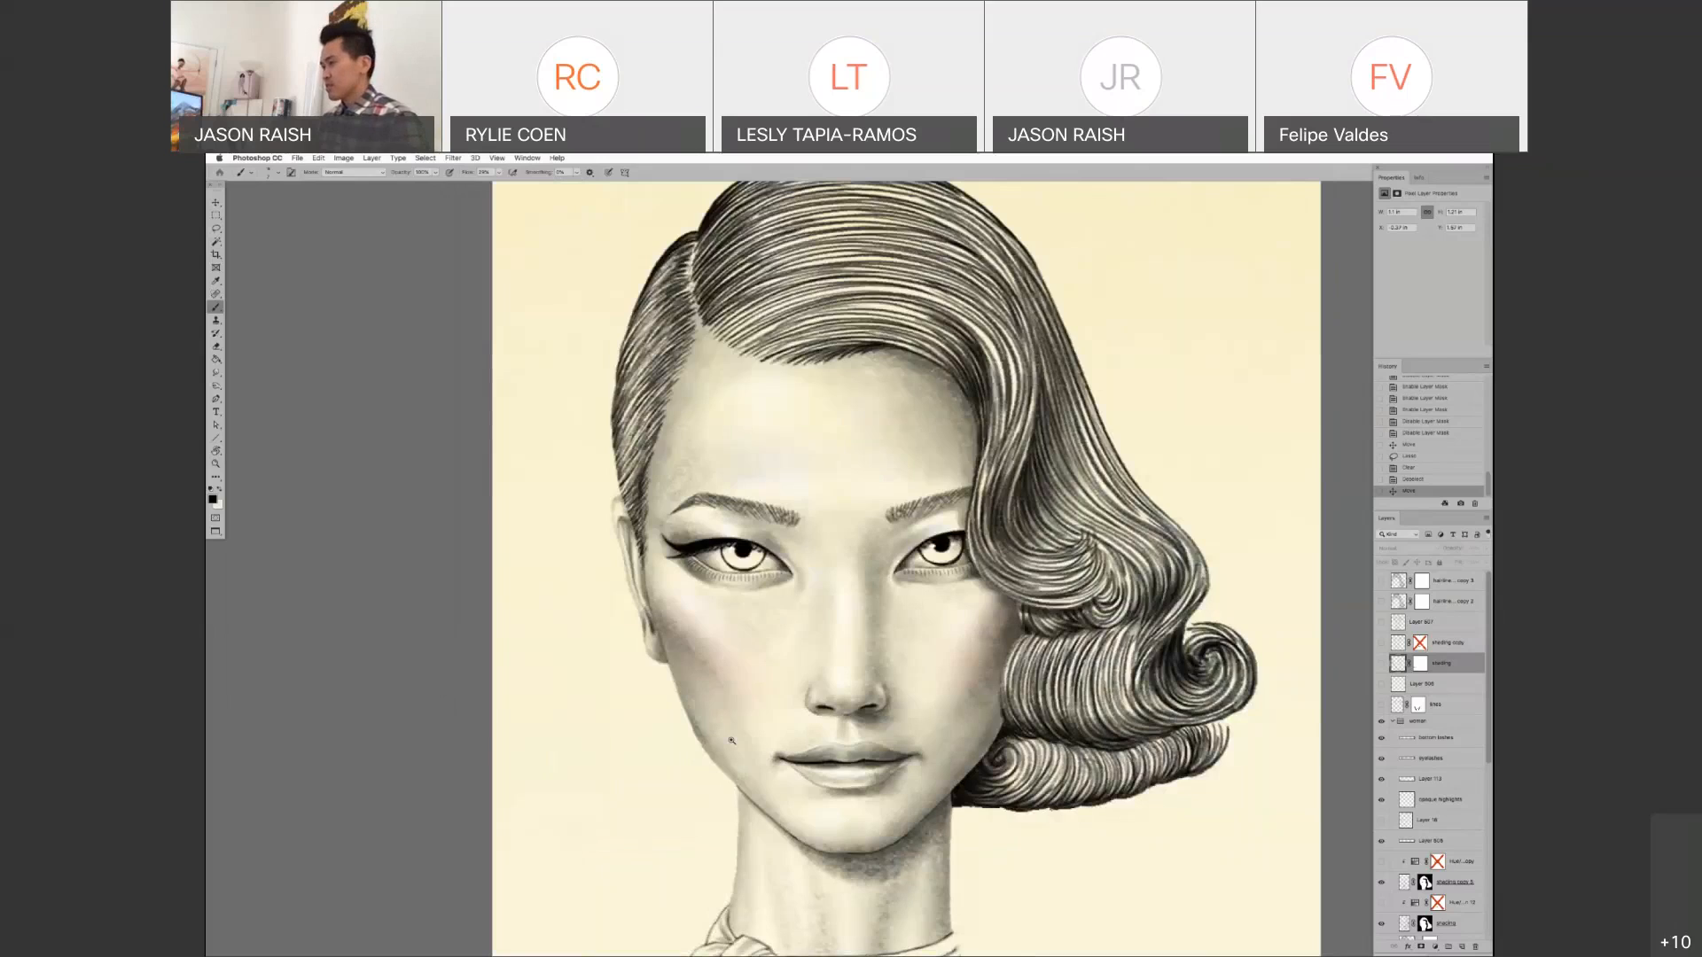
pyautogui.keyDown('super'); pyautogui.click(731, 741); pyautogui.keyUp('super')
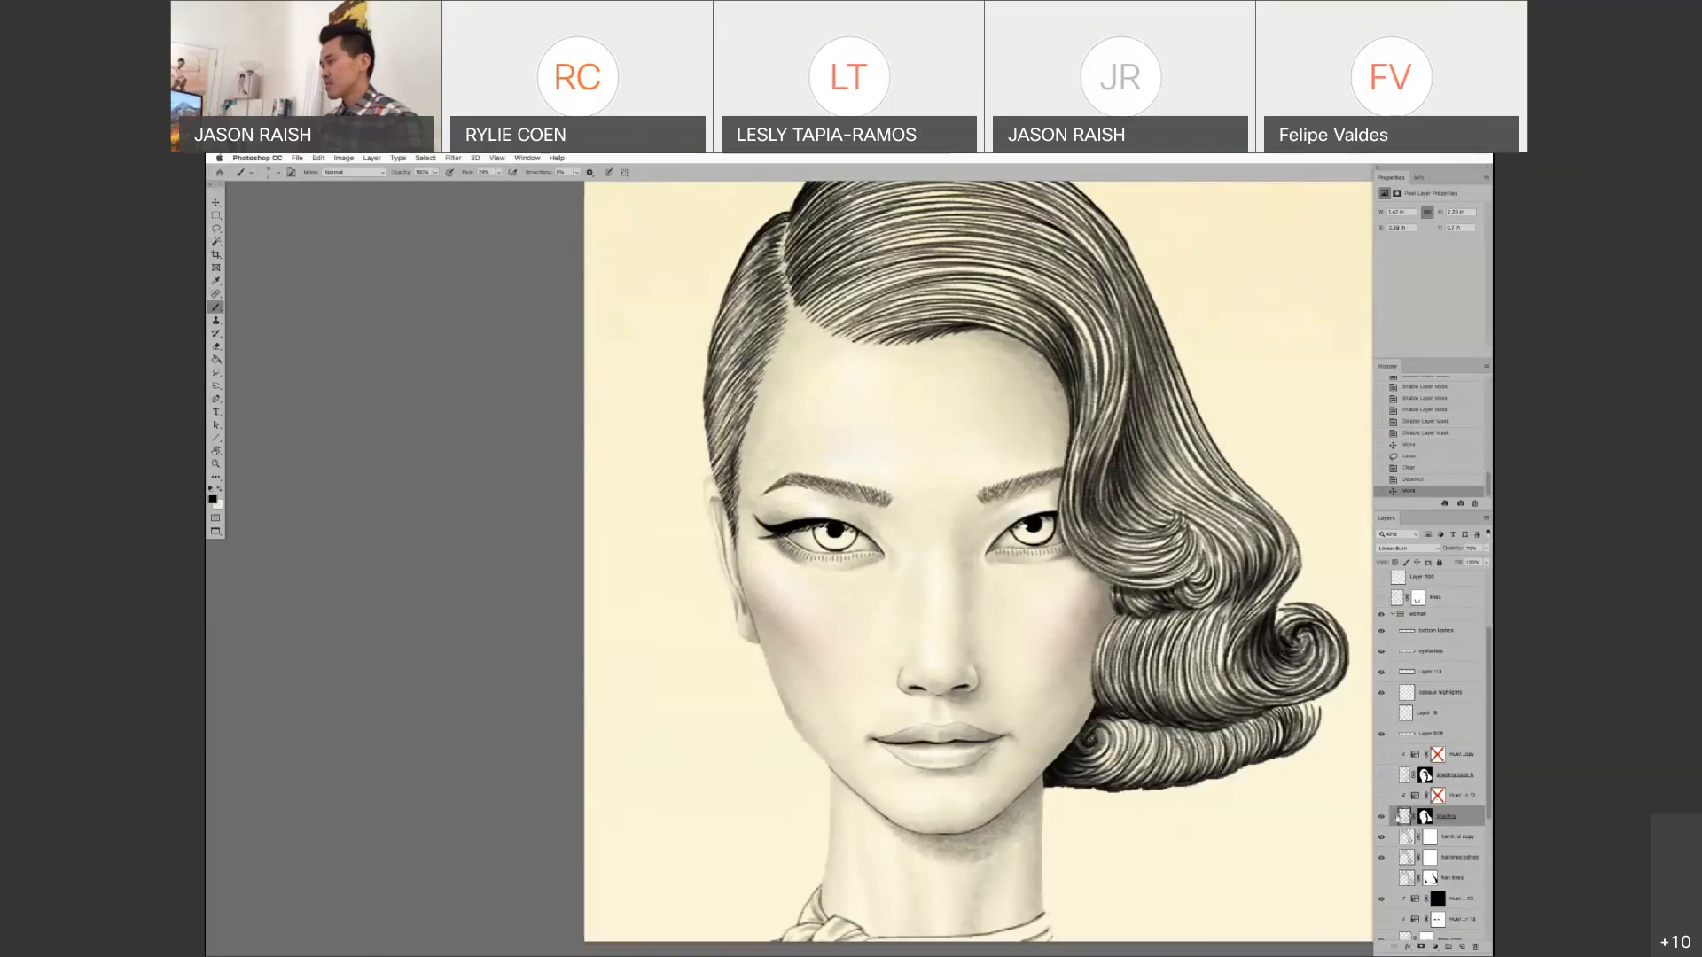
pyautogui.click(1380, 776)
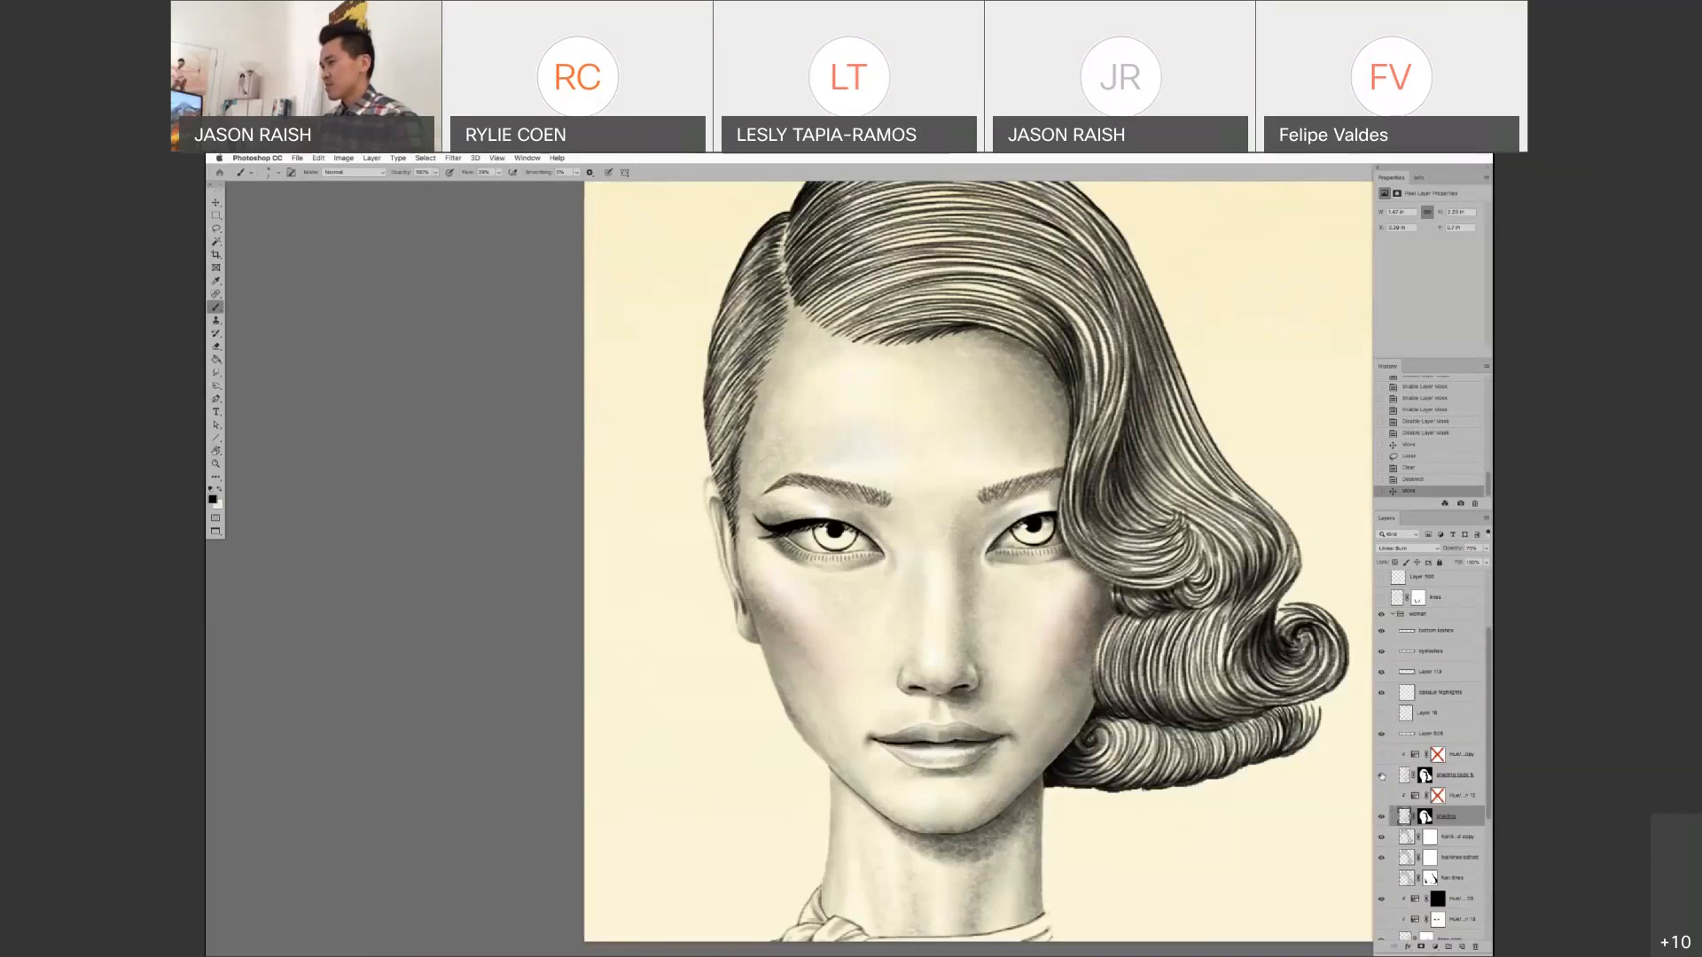
pyautogui.click(1381, 777)
pyautogui.click(1381, 776)
pyautogui.click(1381, 776)
pyautogui.click(1381, 776)
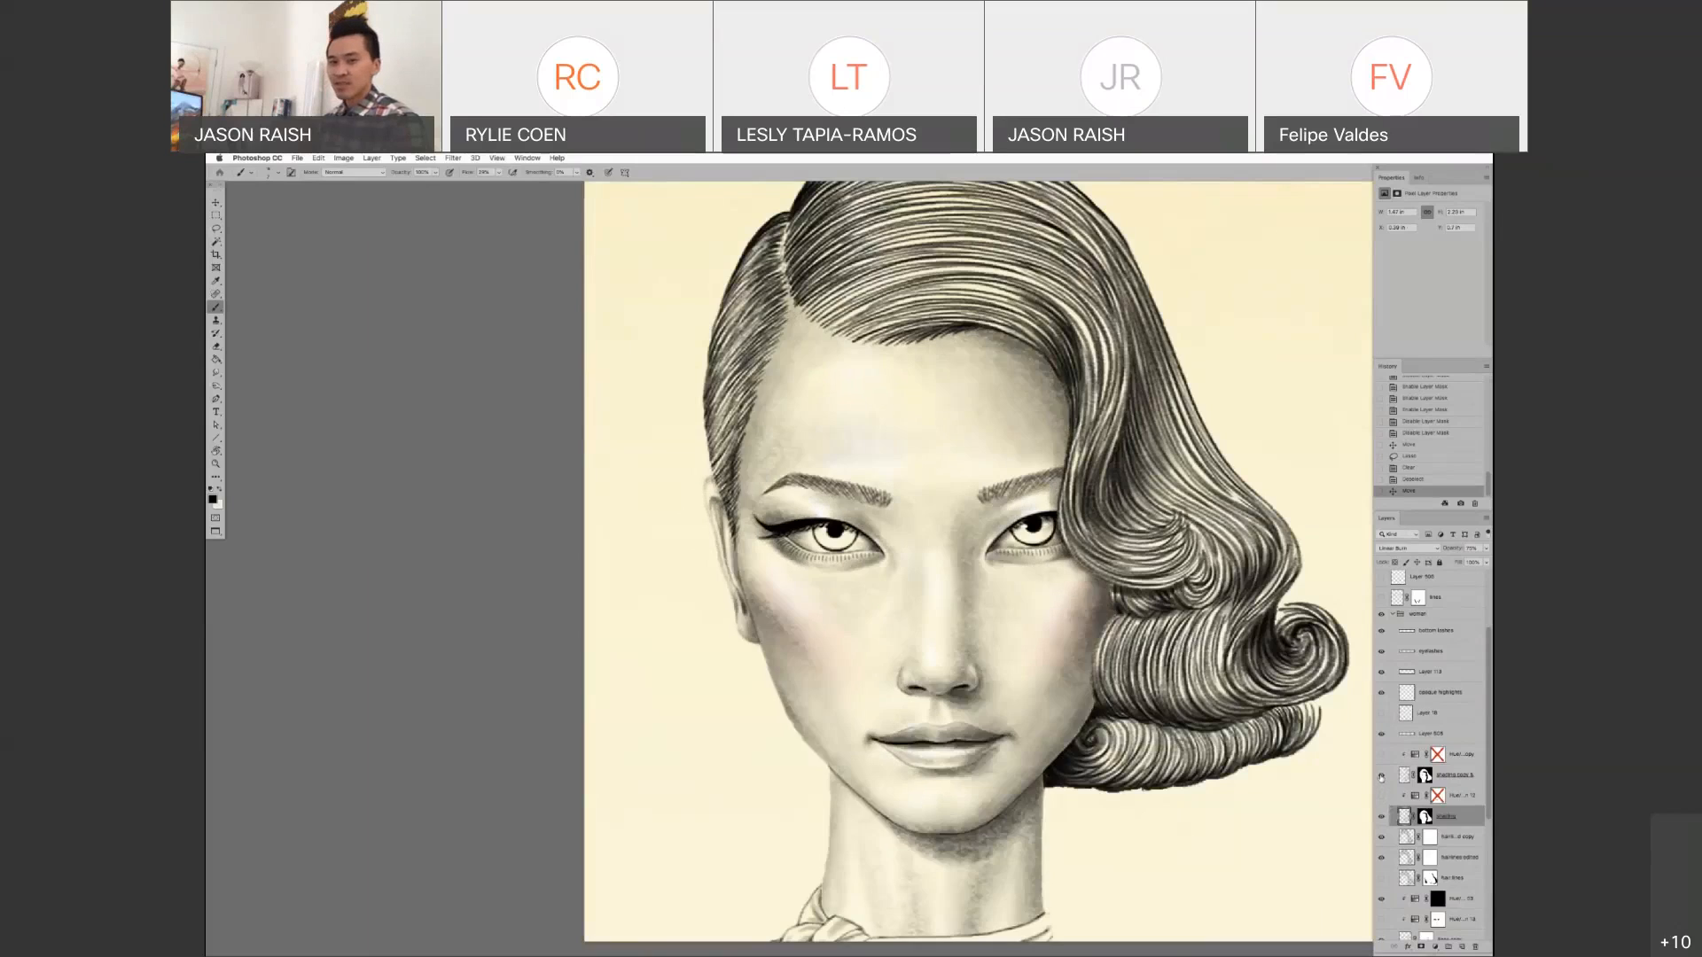
pyautogui.click(1380, 777)
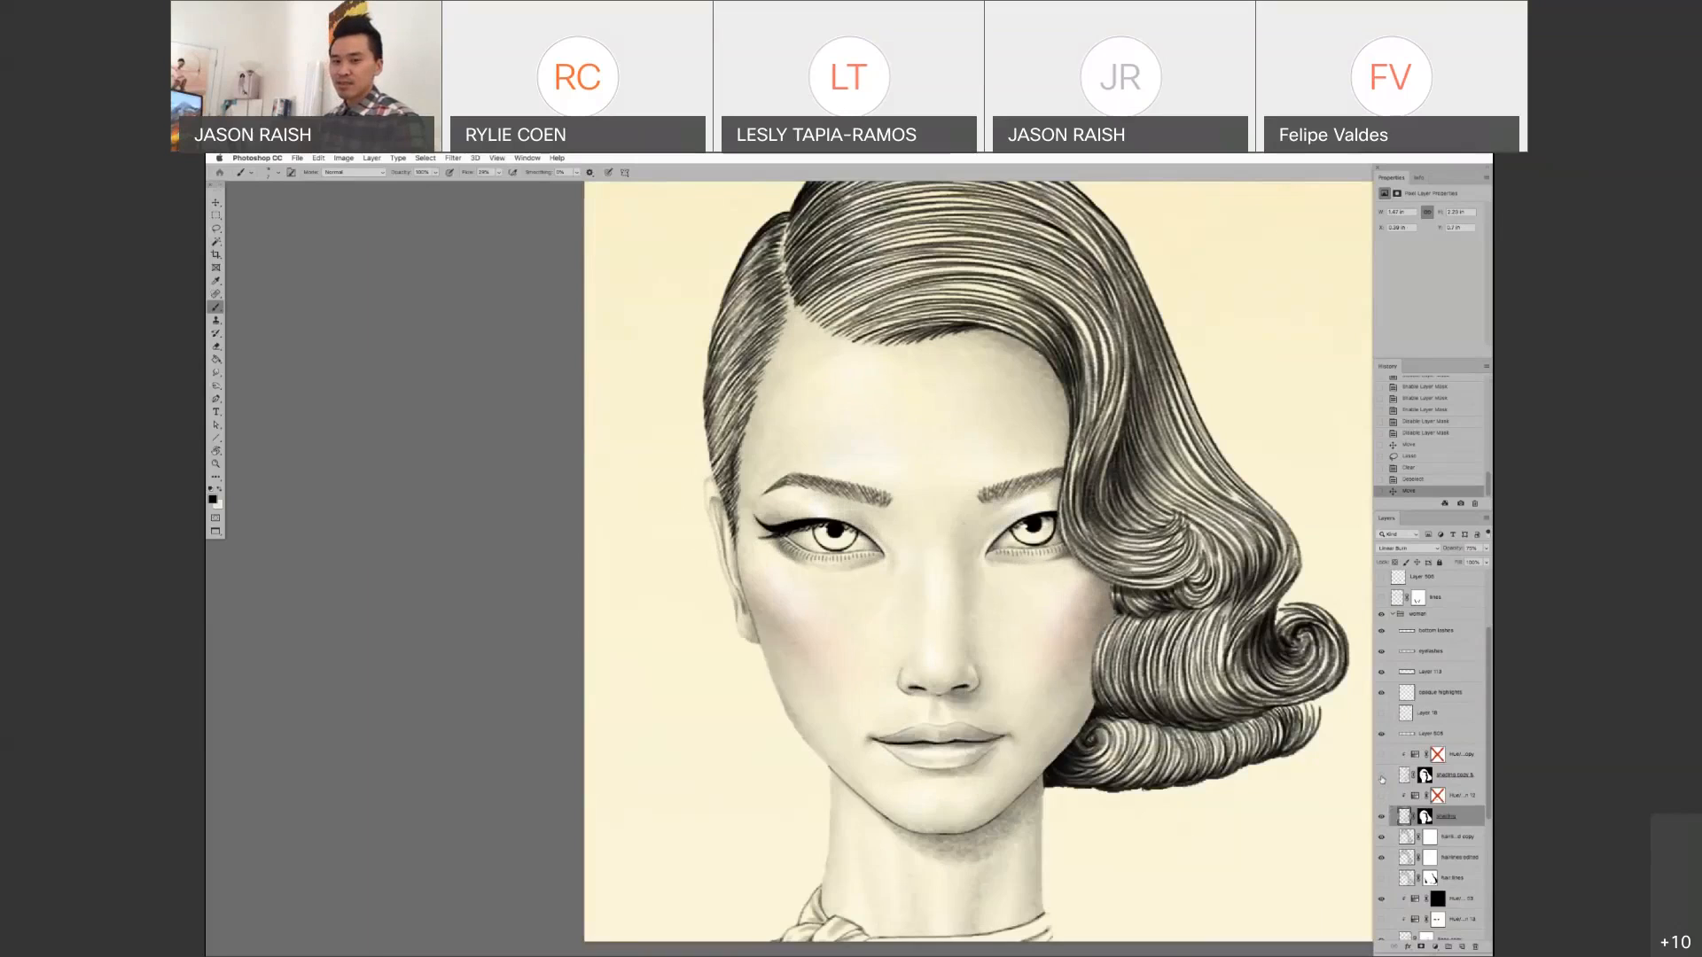
pyautogui.click(1381, 776)
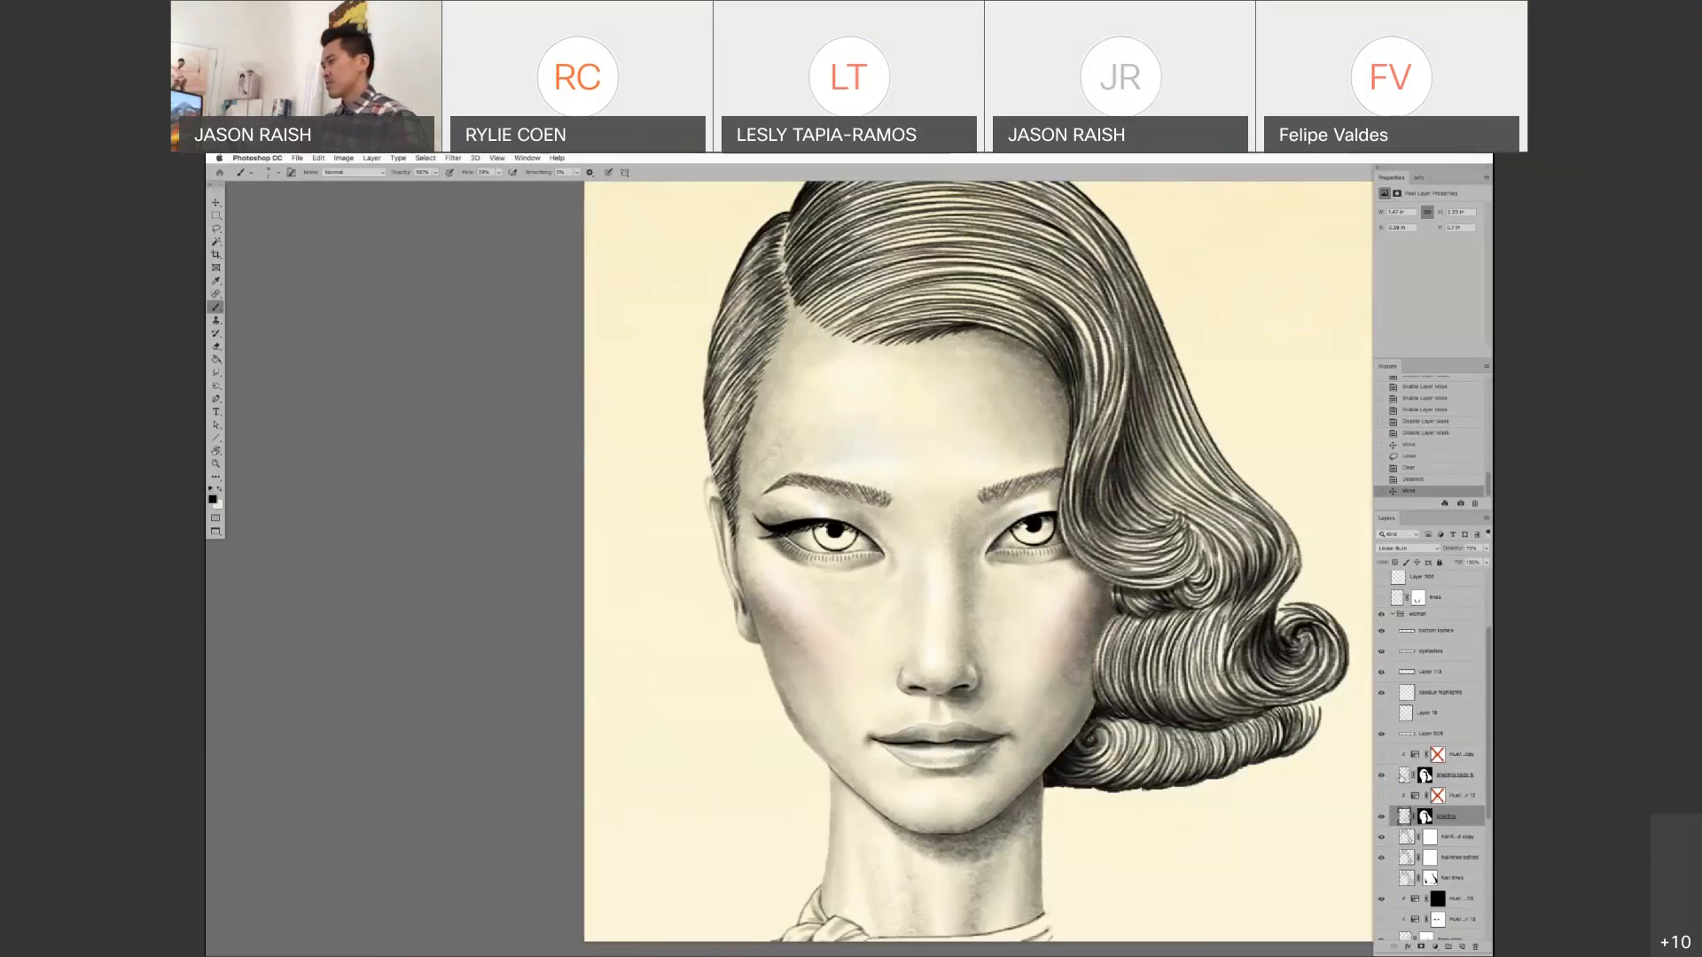
# - Select the shading copy layer and slightly adjust its opacity
pyautogui.click(1405, 778)
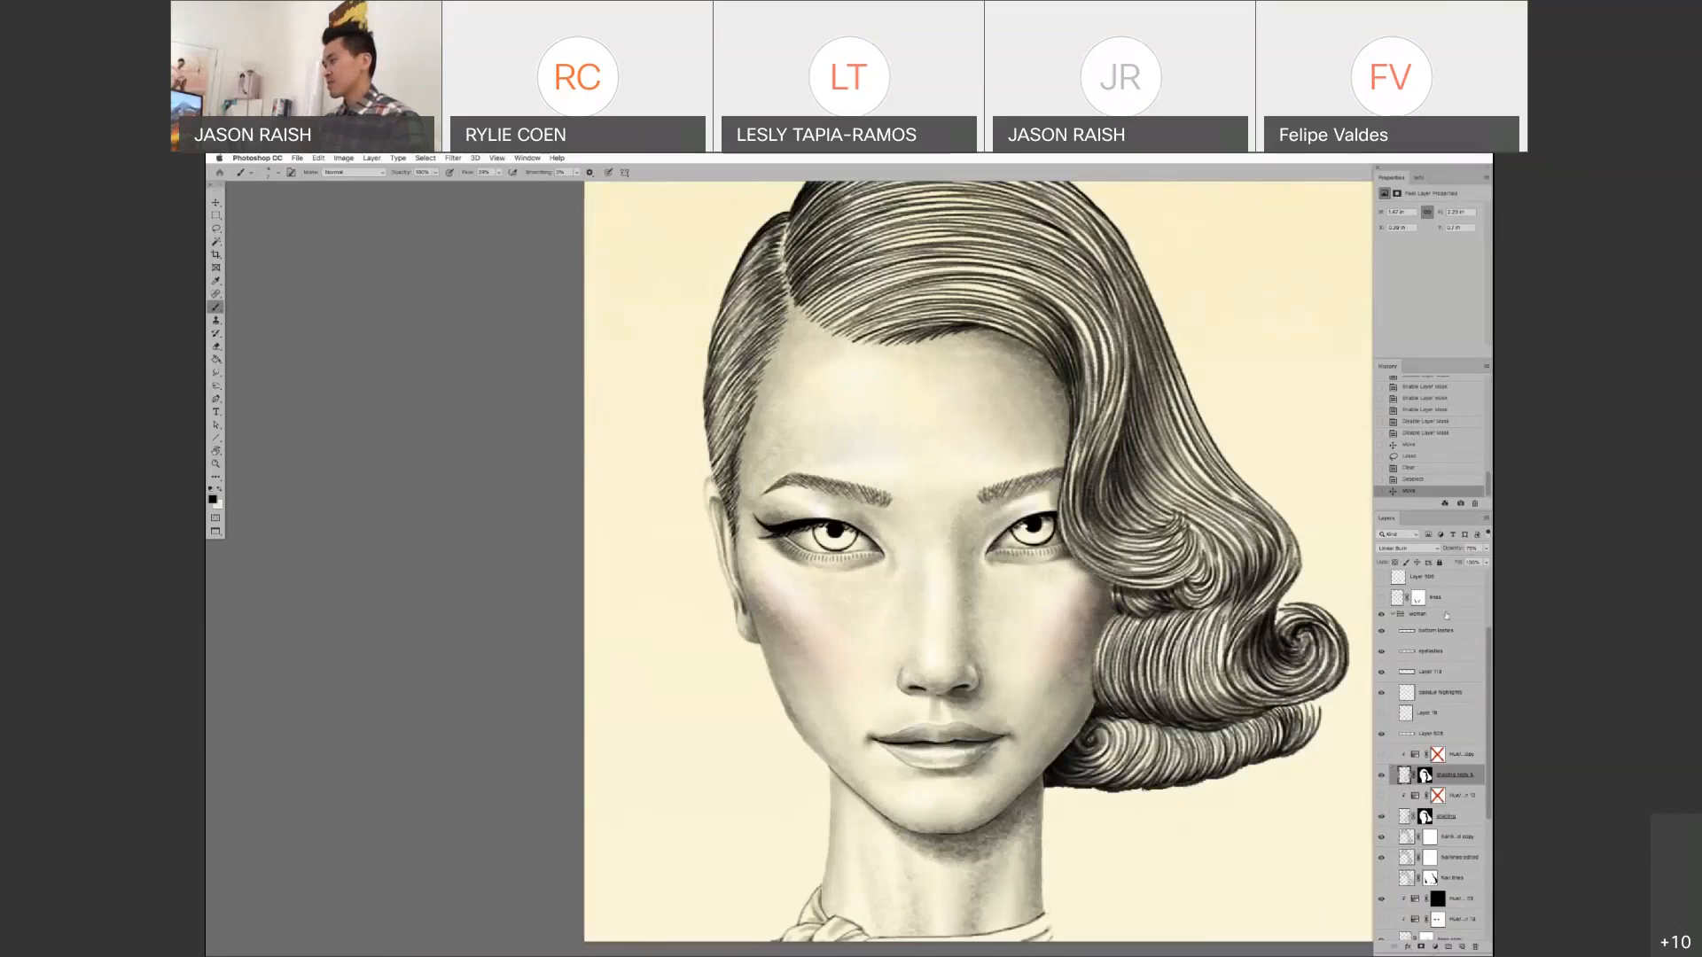
pyautogui.click(1485, 552)
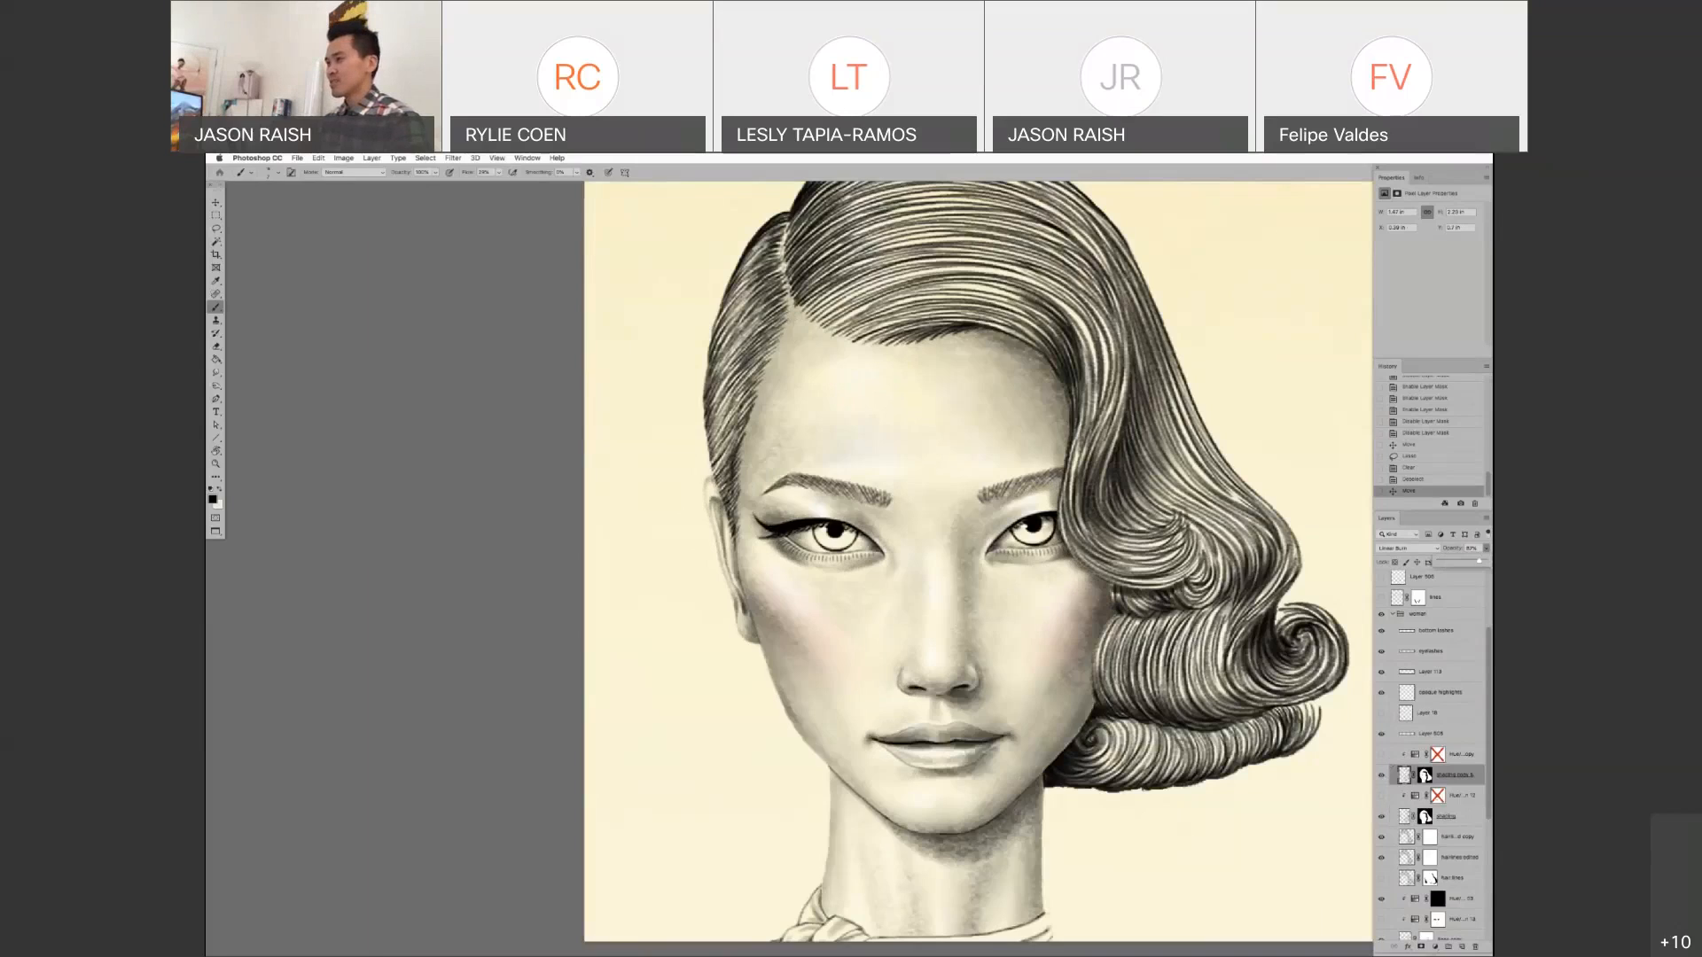
pyautogui.moveTo(1478, 561); pyautogui.dragTo(1474, 562)
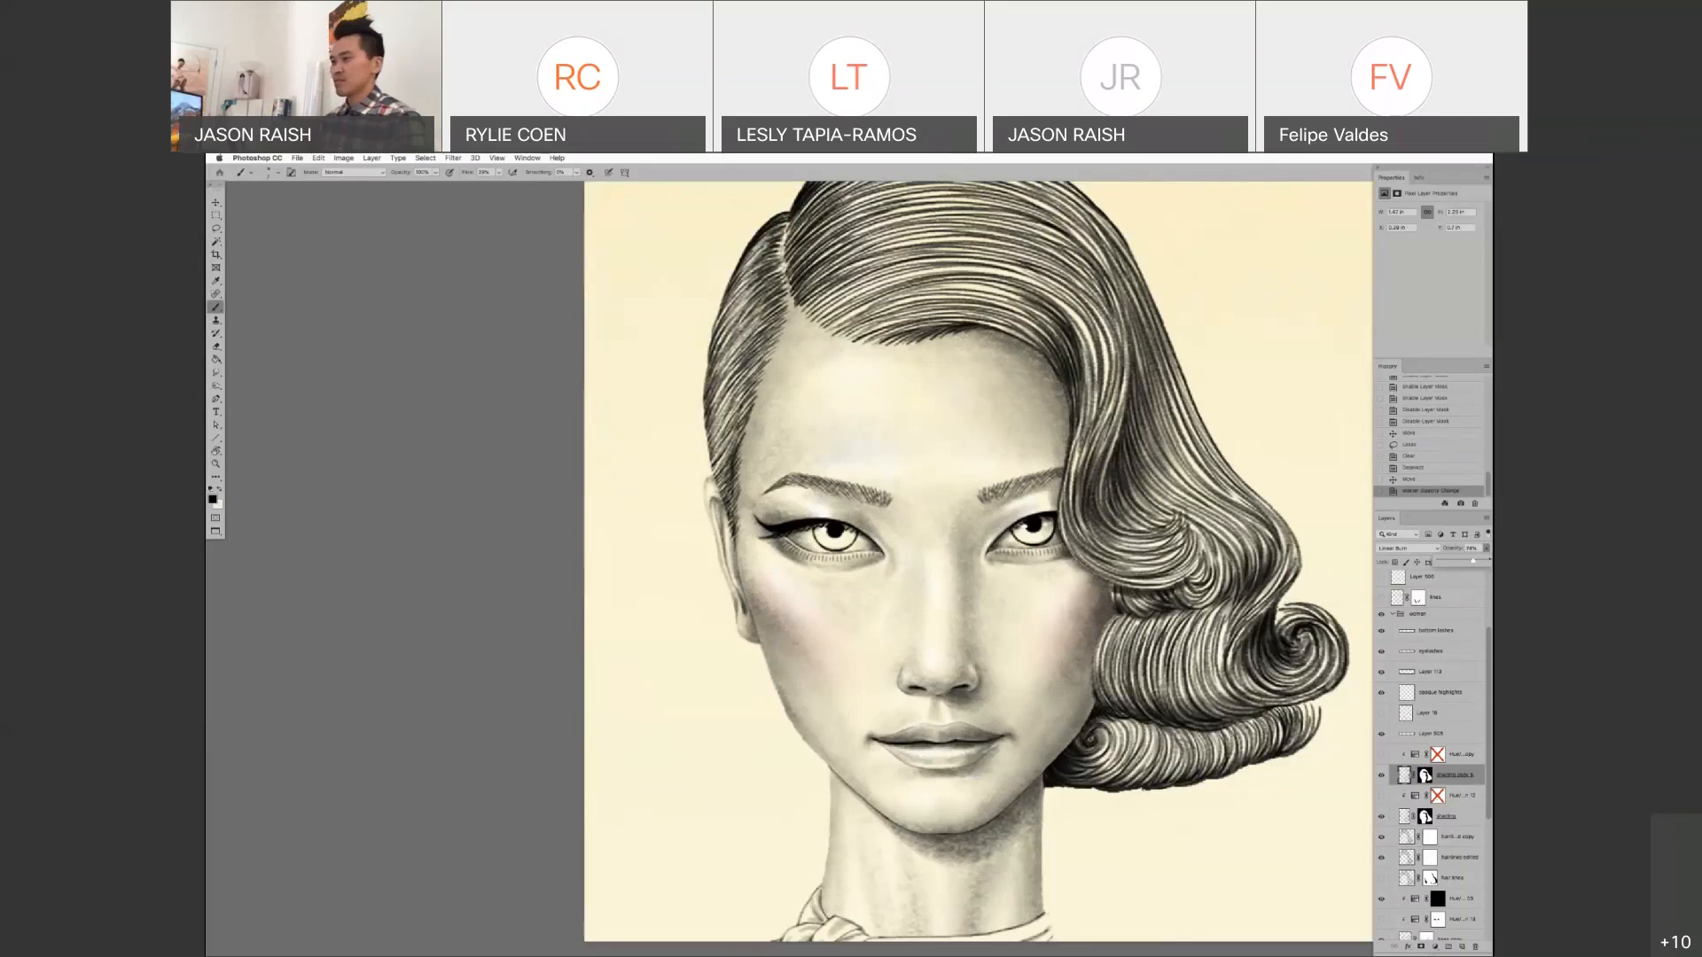